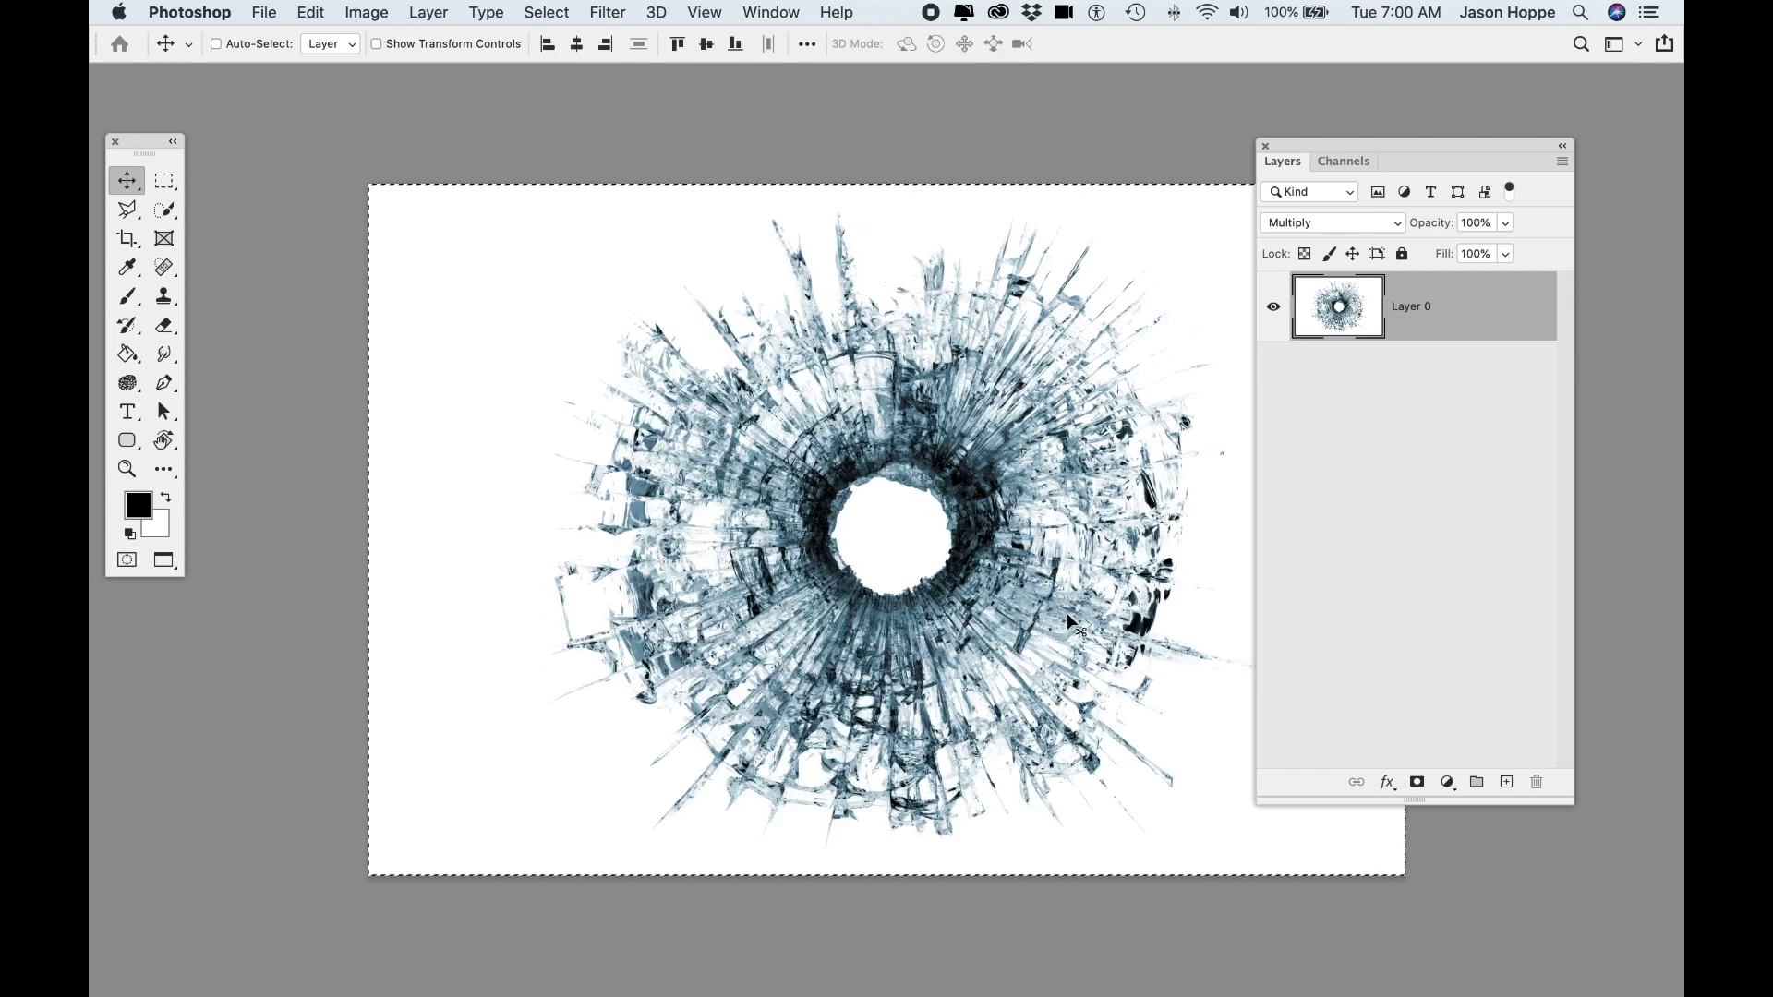
# Copy the entire shattered bullet-hole image and paste it as a new layer into the bottle document.
pyautogui.press('super')
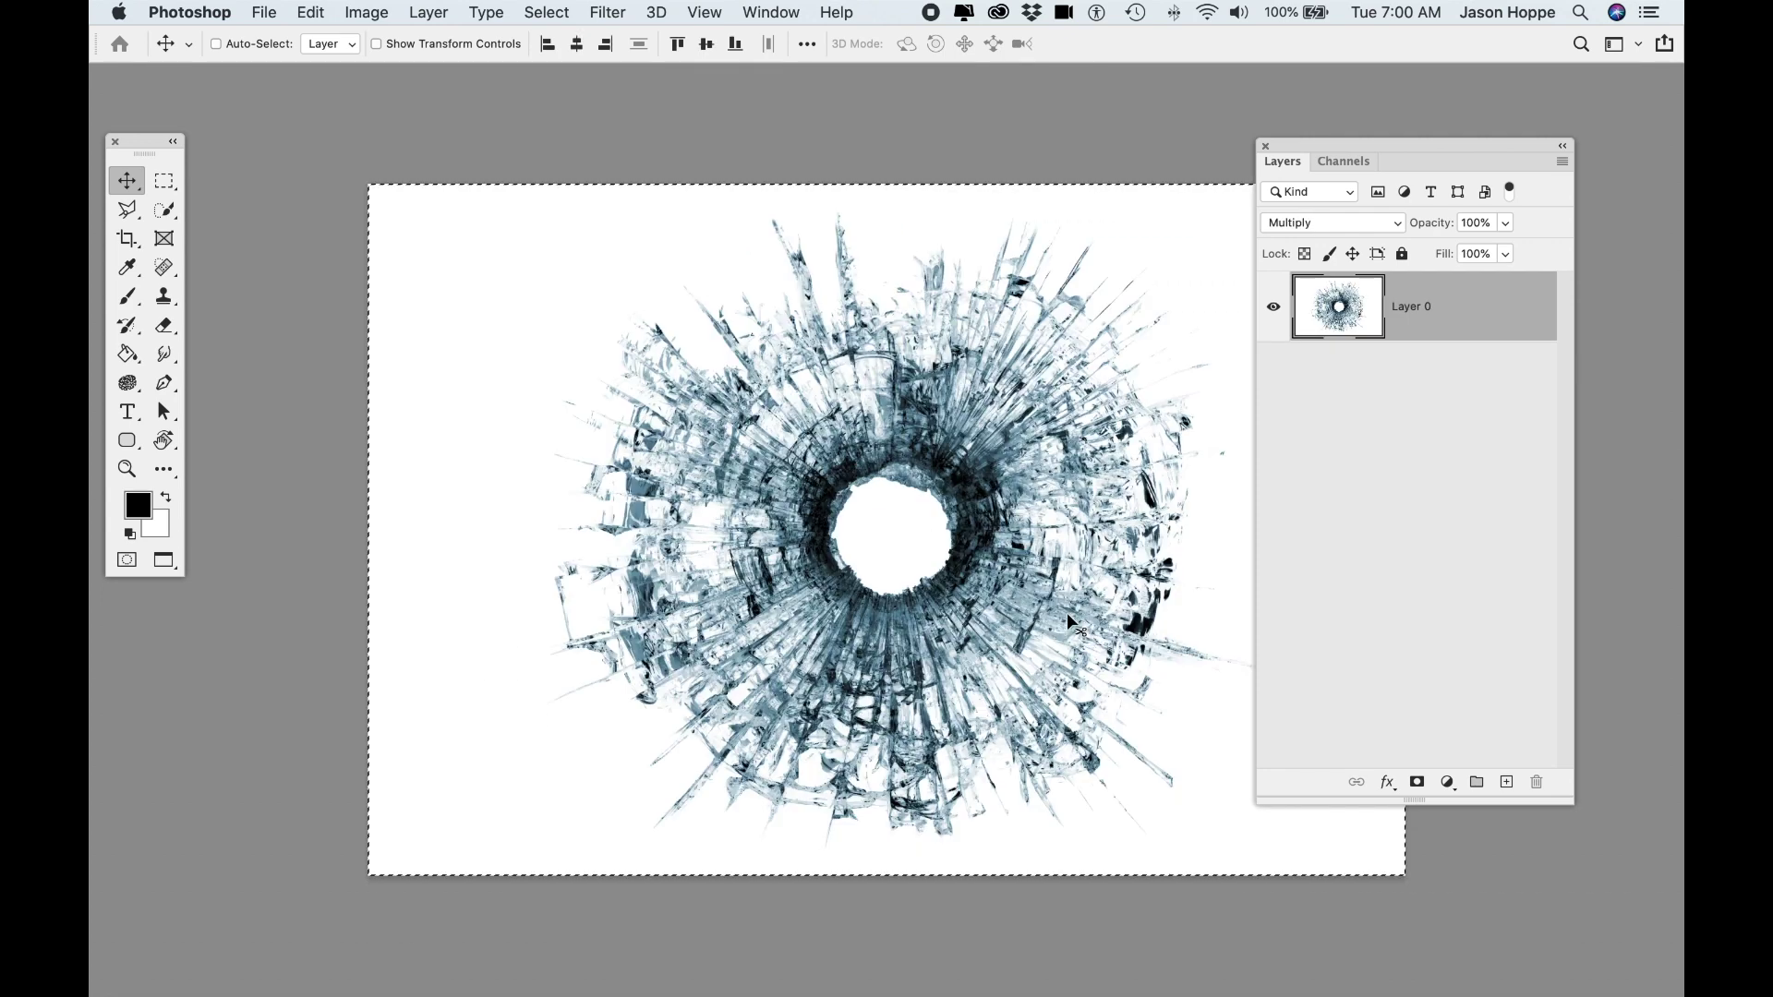
pyautogui.press('super+a')
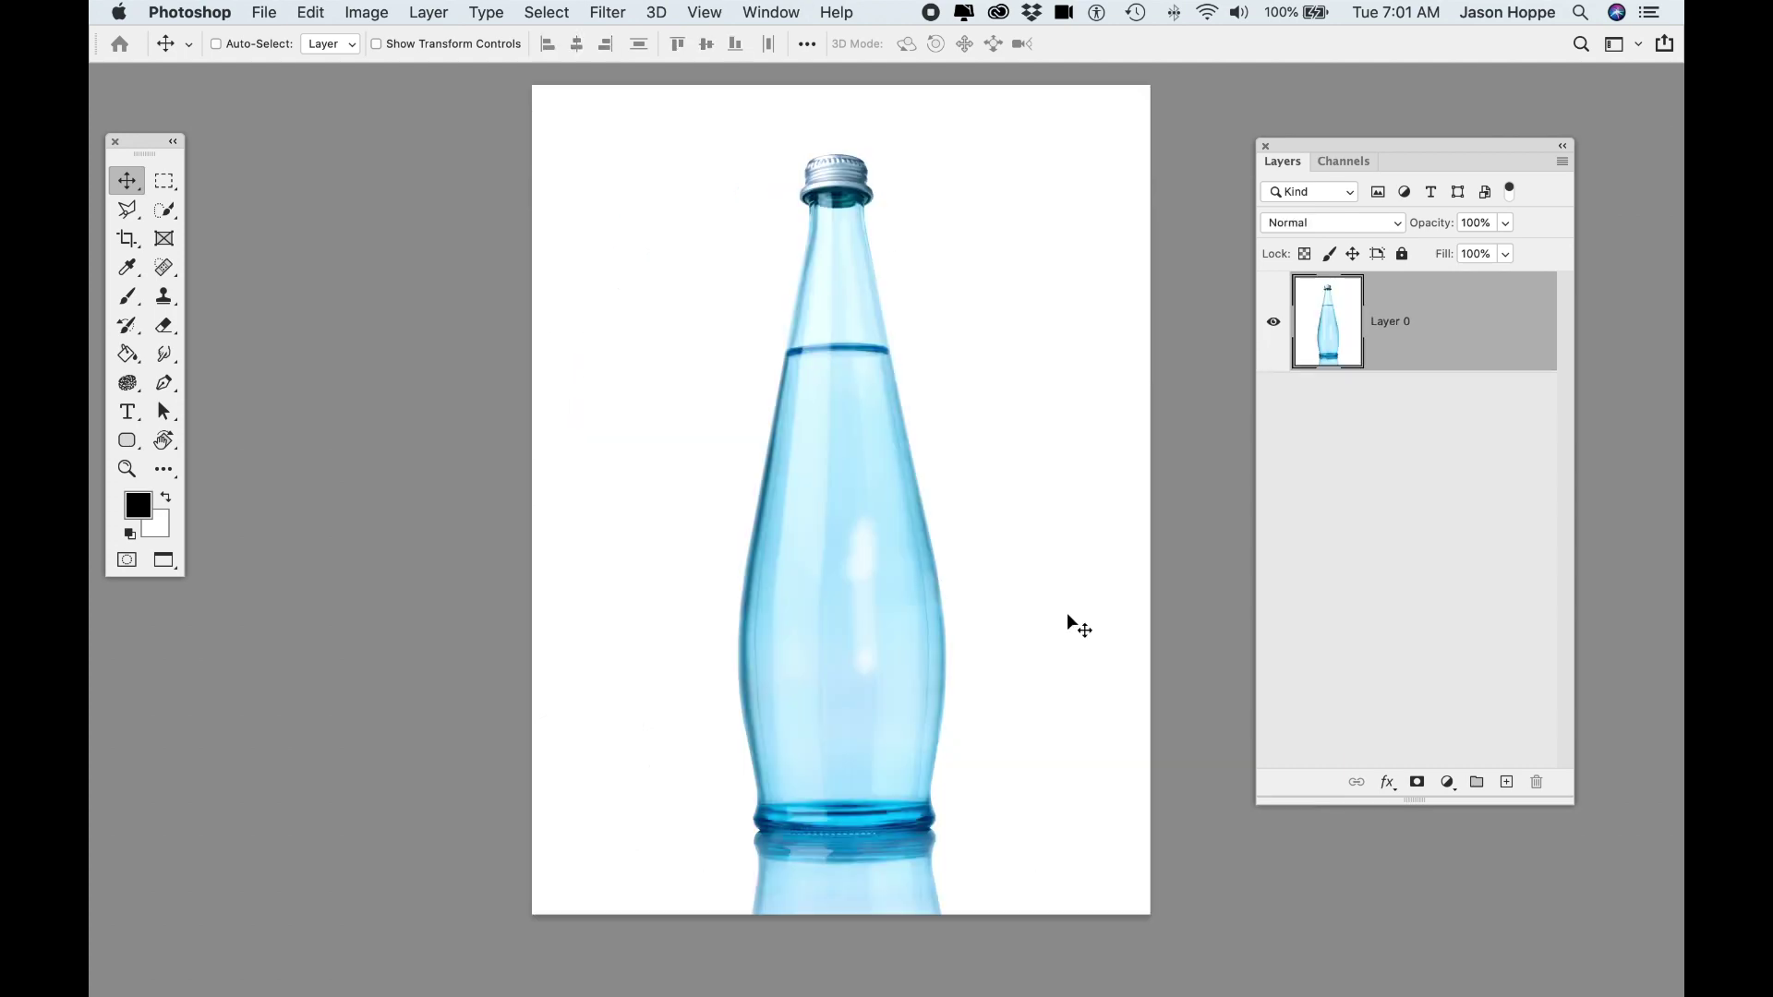
pyautogui.press('super+v')
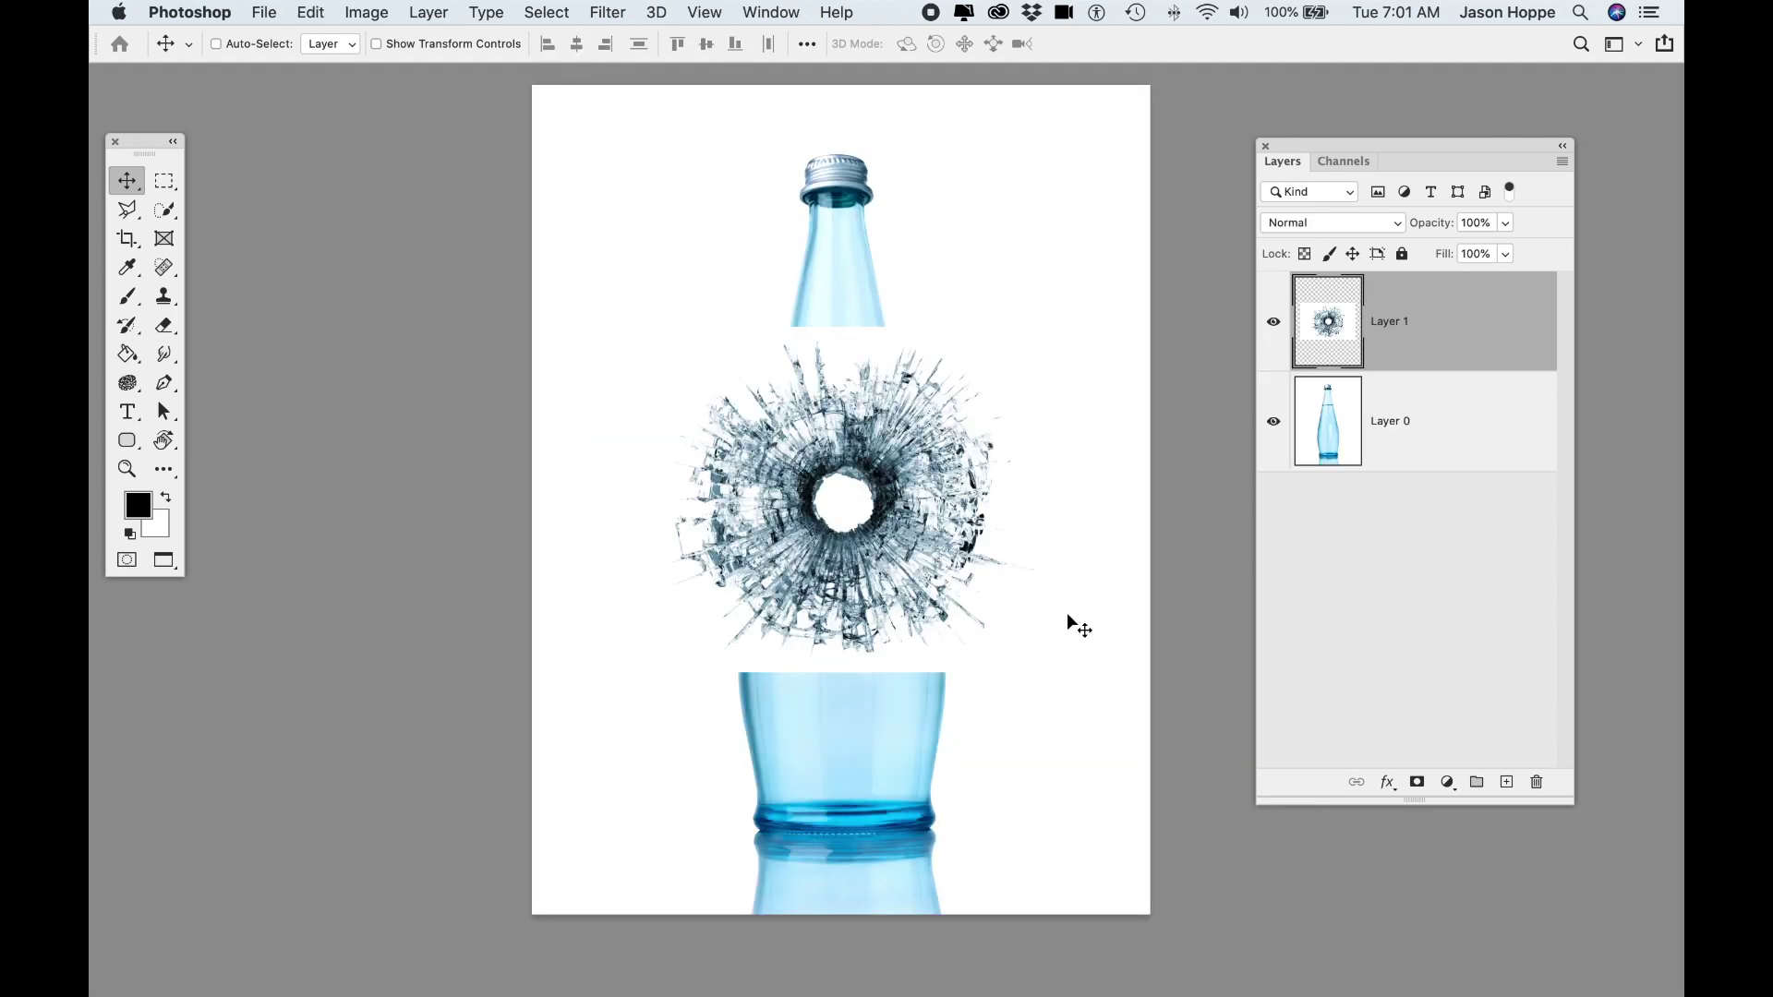
# Rename the pasted layer "bullet hole" and set its blend mode to Multiply.
pyautogui.doubleClick(1403, 321)
pyautogui.write('bullet hole')
pyautogui.press('Return')
pyautogui.click(1328, 224)
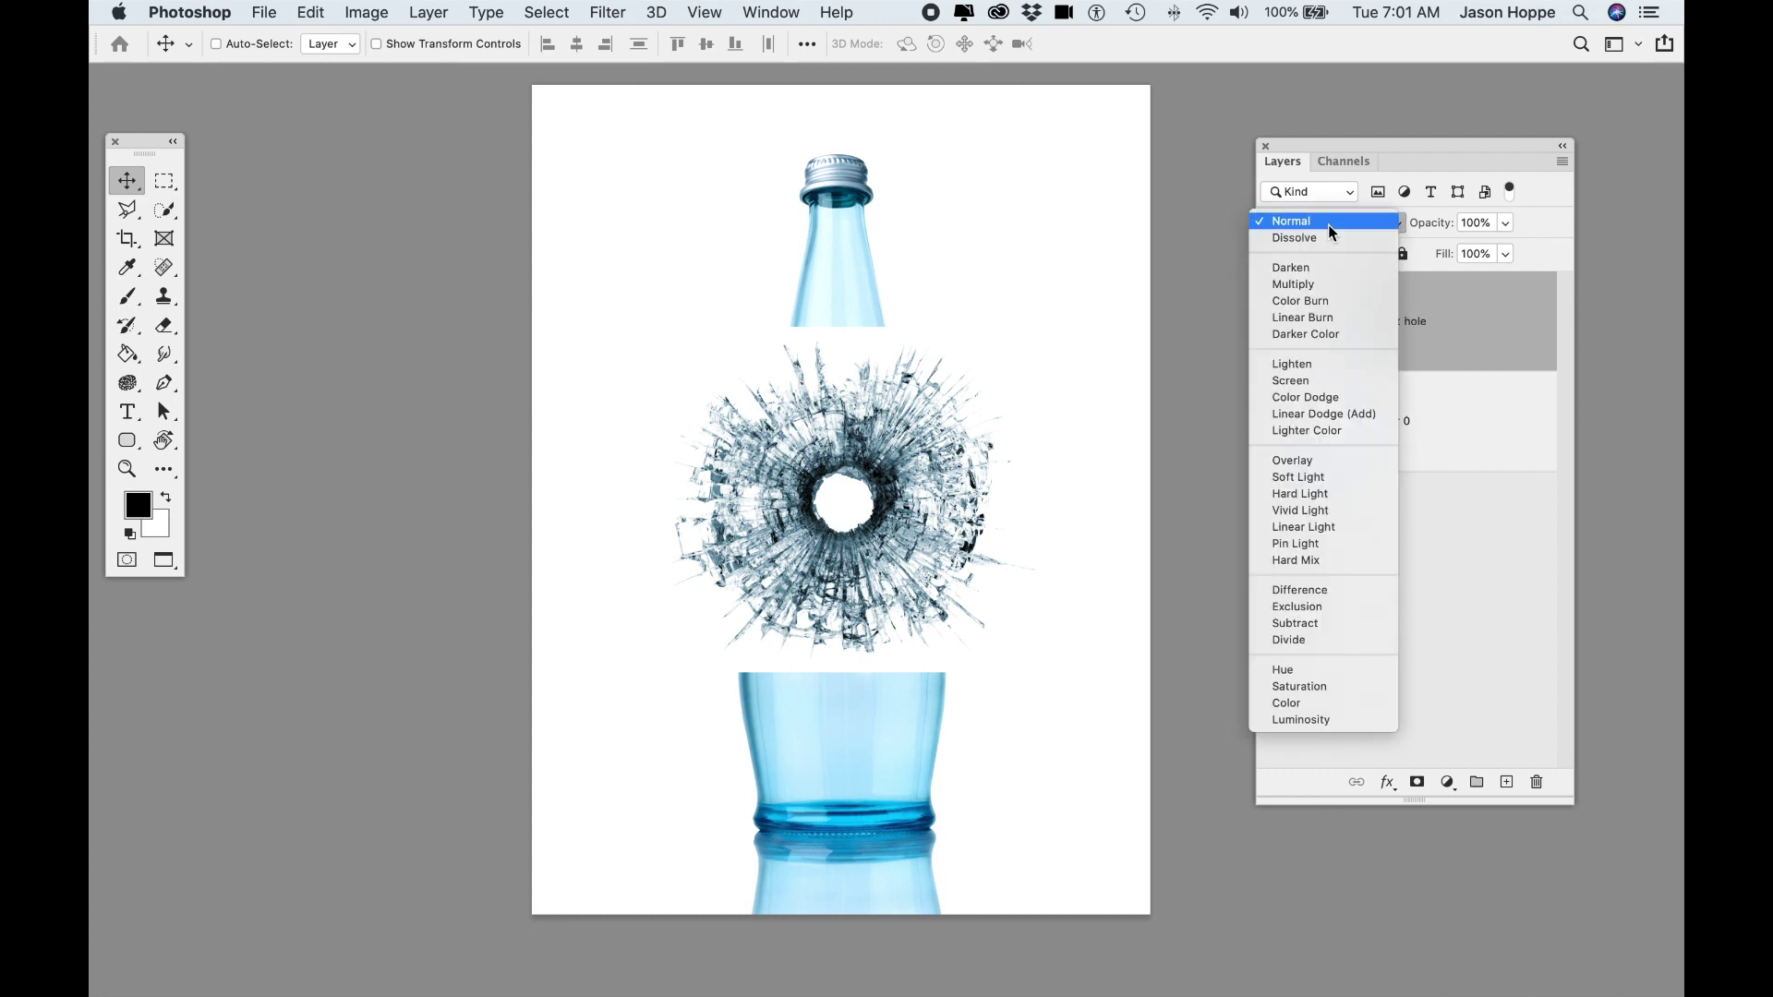
pyautogui.click(1329, 287)
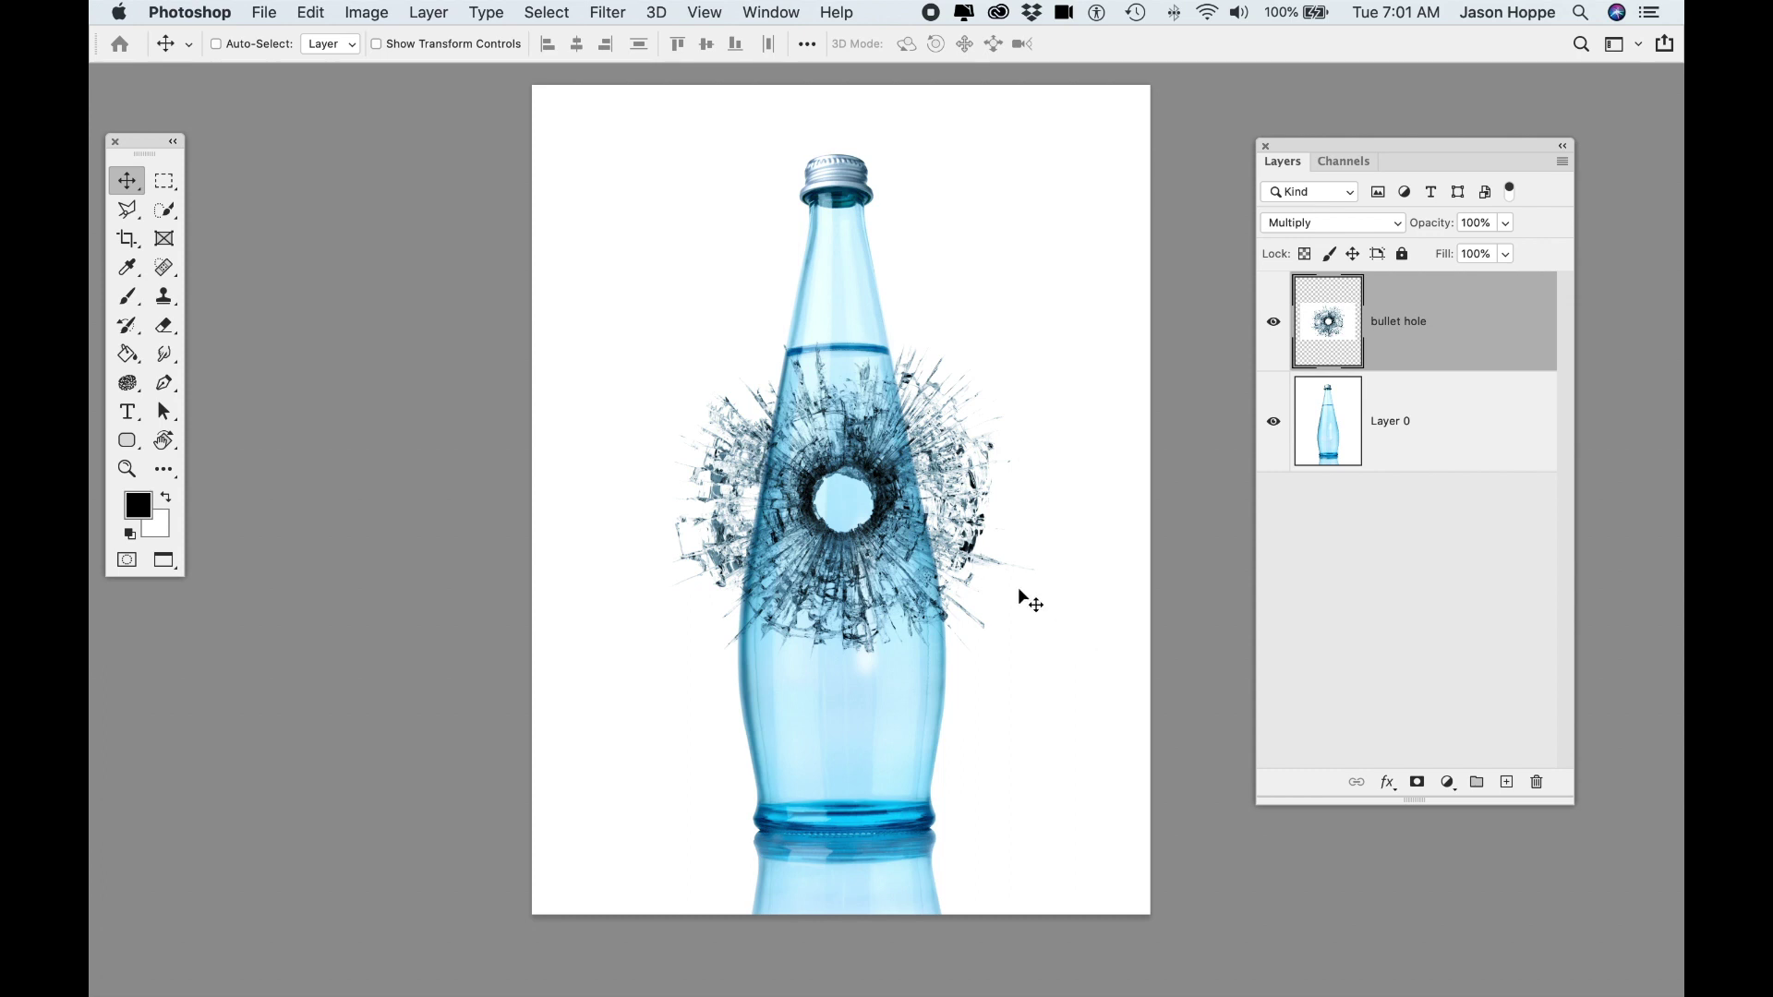
# Convert the bullet hole layer to a smart object and move it down the bottle by about 4.13 in.
pyautogui.rightClick(1422, 347)
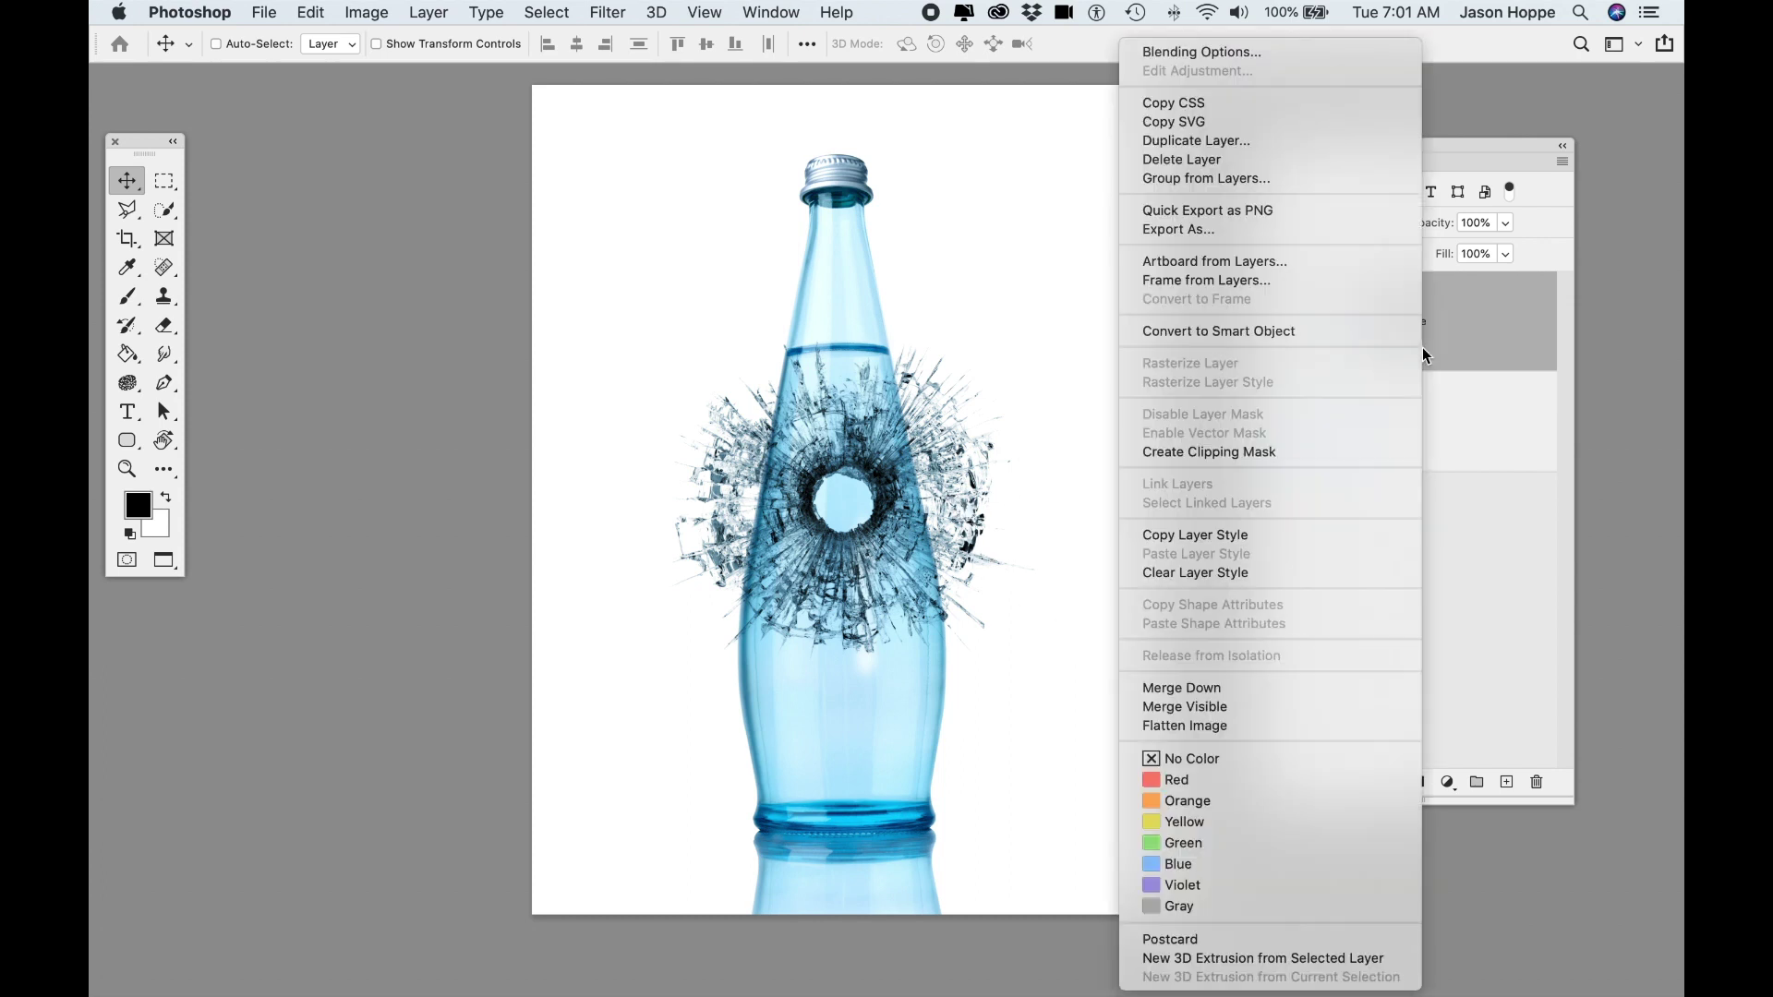
pyautogui.click(1326, 328)
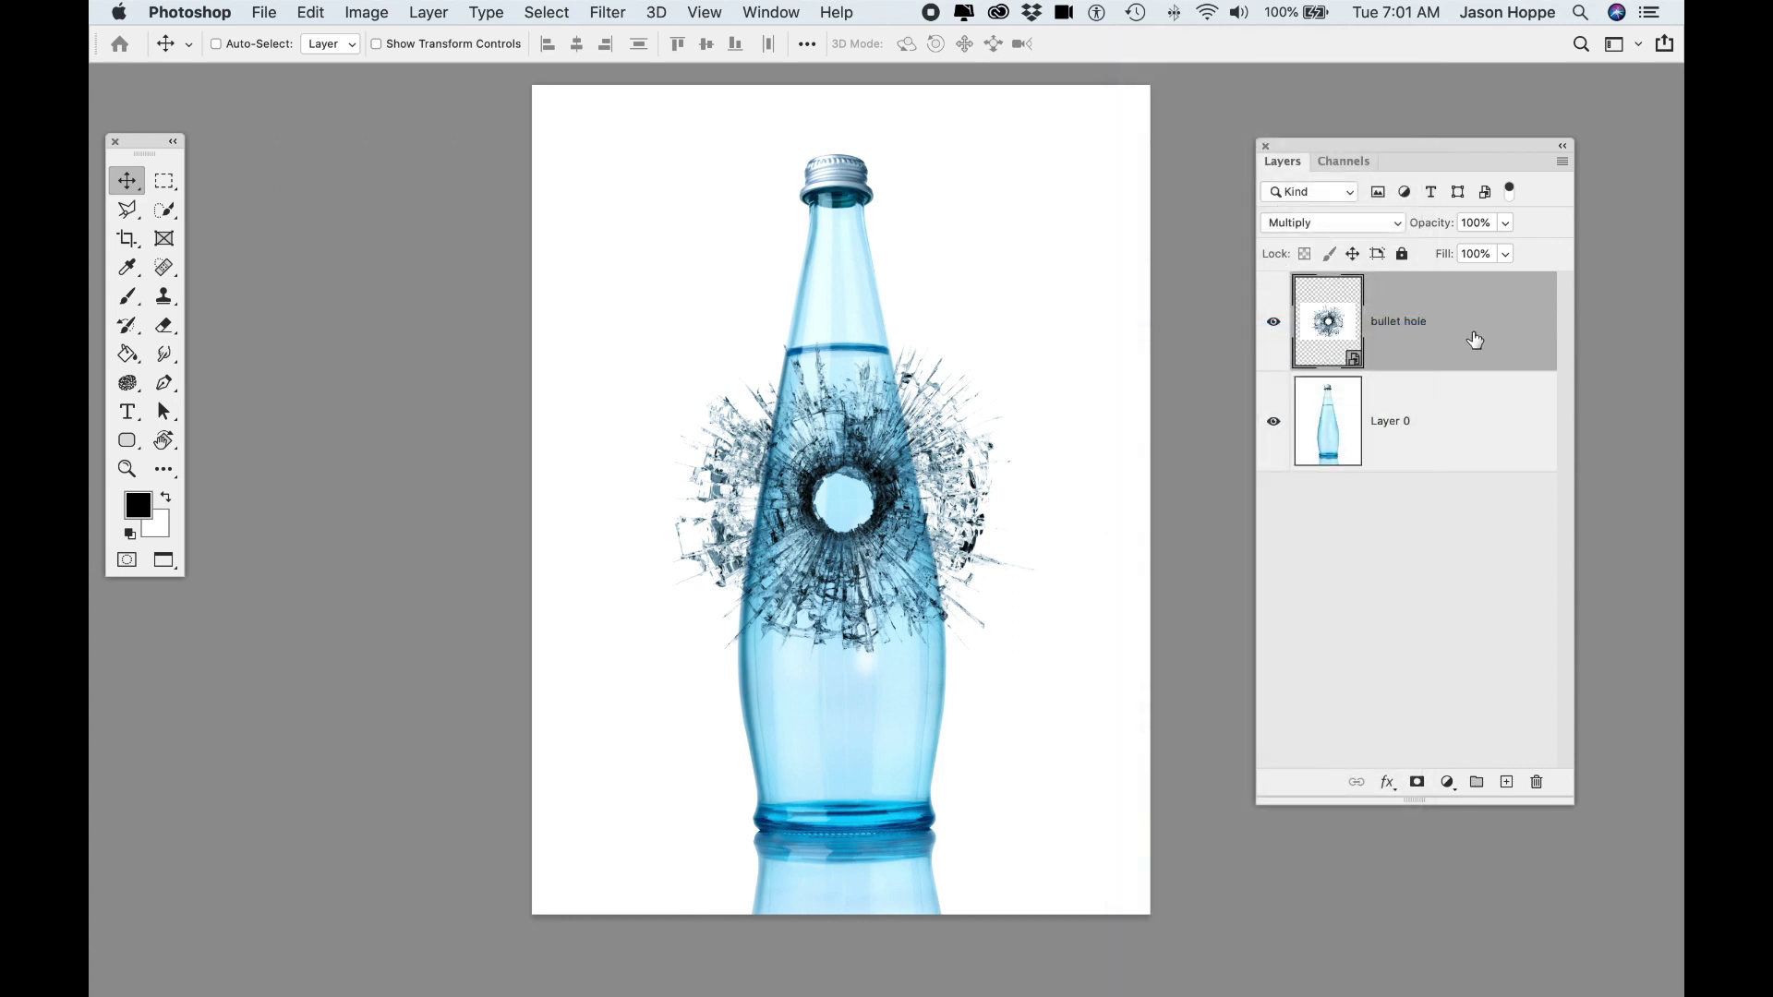
pyautogui.moveTo(922, 468); pyautogui.dragTo(918, 582)
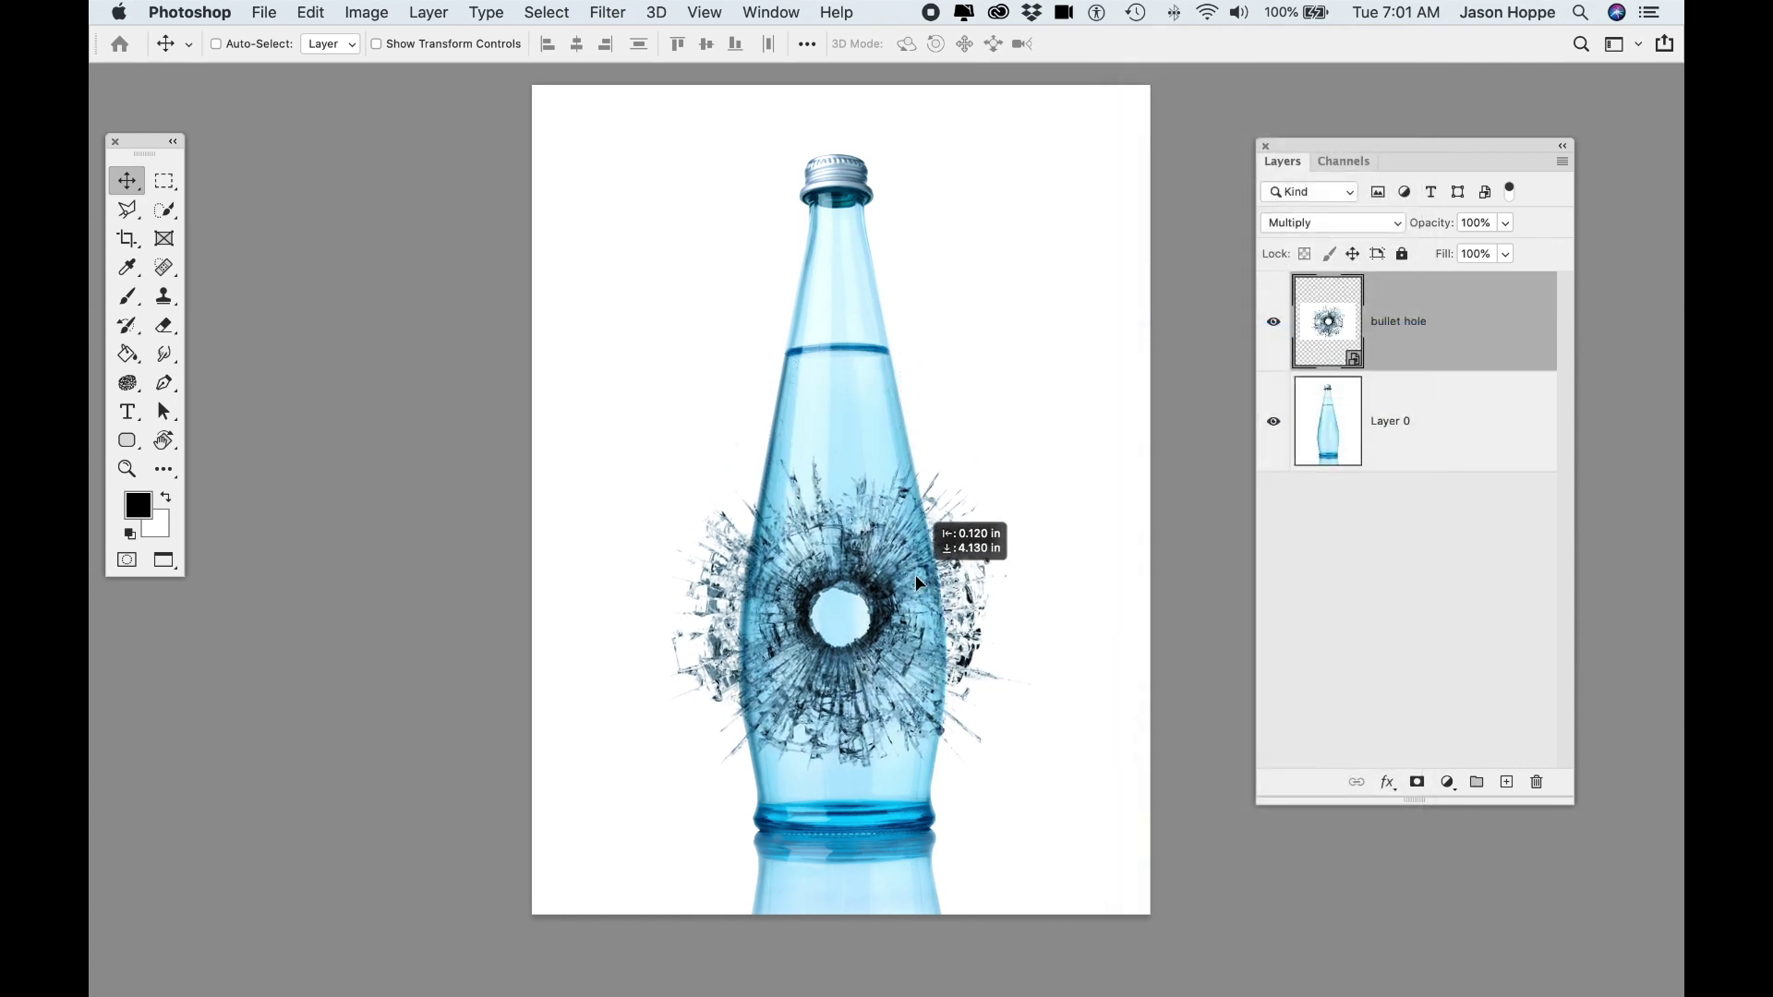
# Scale the bullet hole to about 54.6% and position it within the widest part of the bottle.
pyautogui.press('super+t')
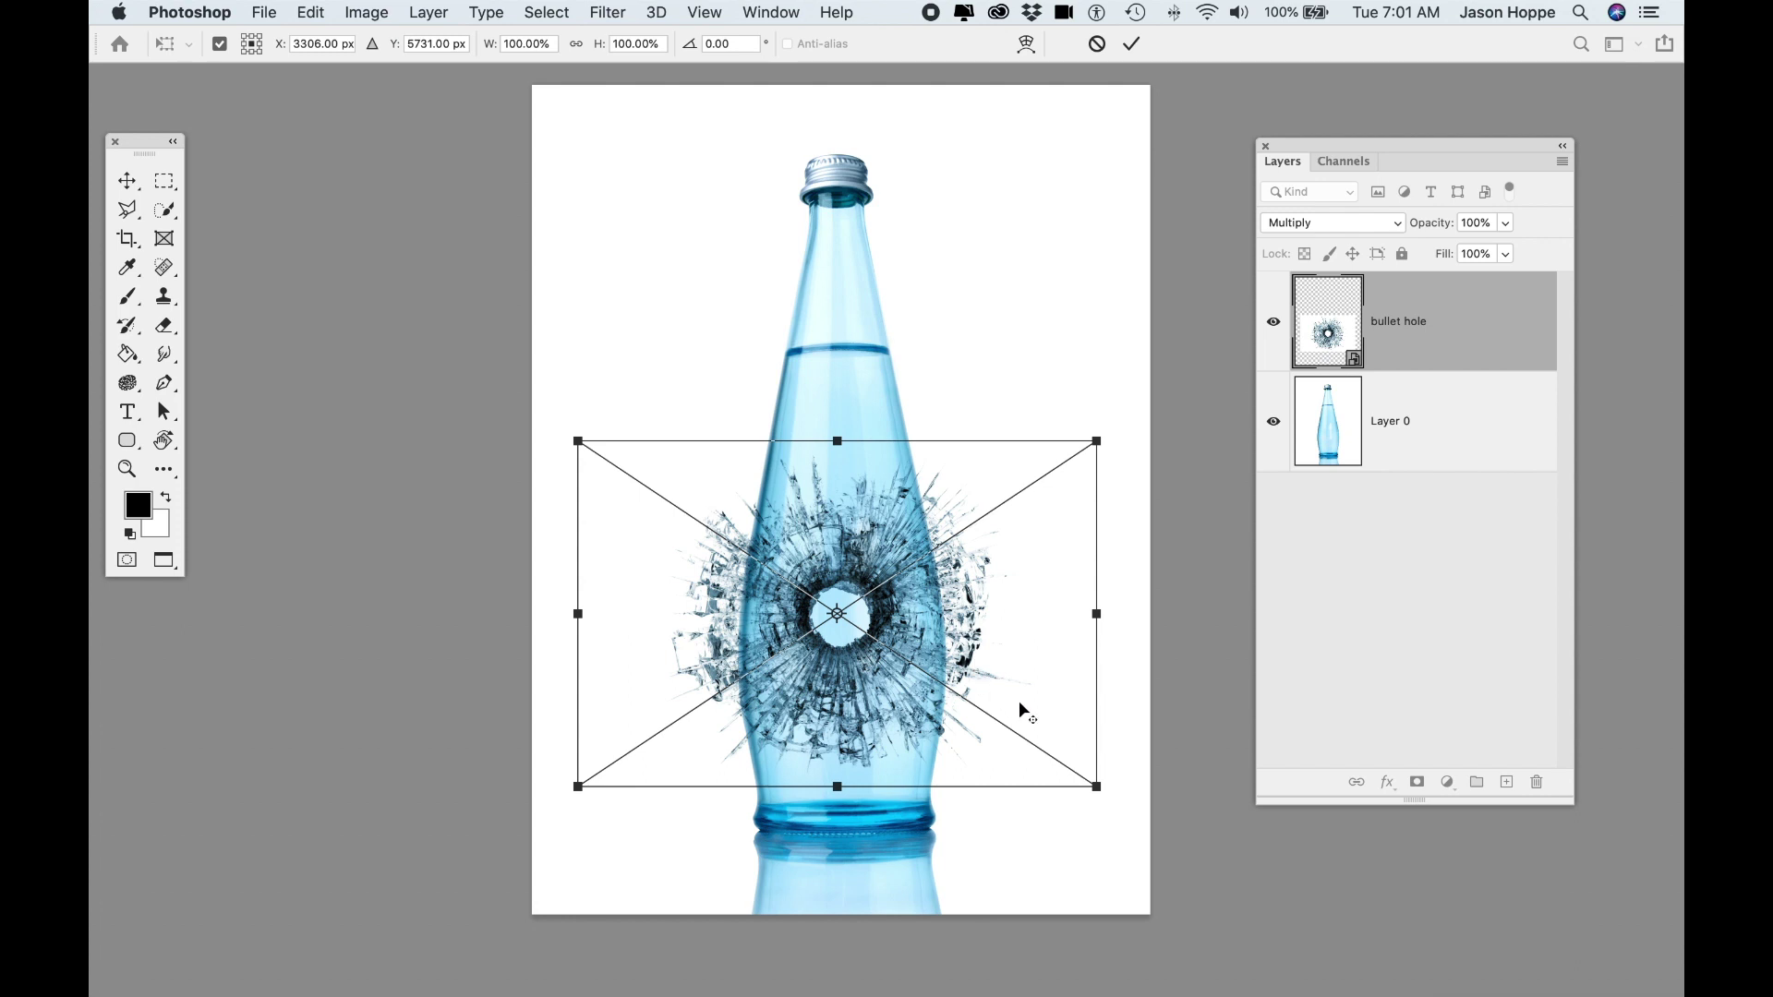
pyautogui.moveTo(1097, 787); pyautogui.dragTo(977, 709)
pyautogui.moveTo(890, 653); pyautogui.dragTo(891, 680)
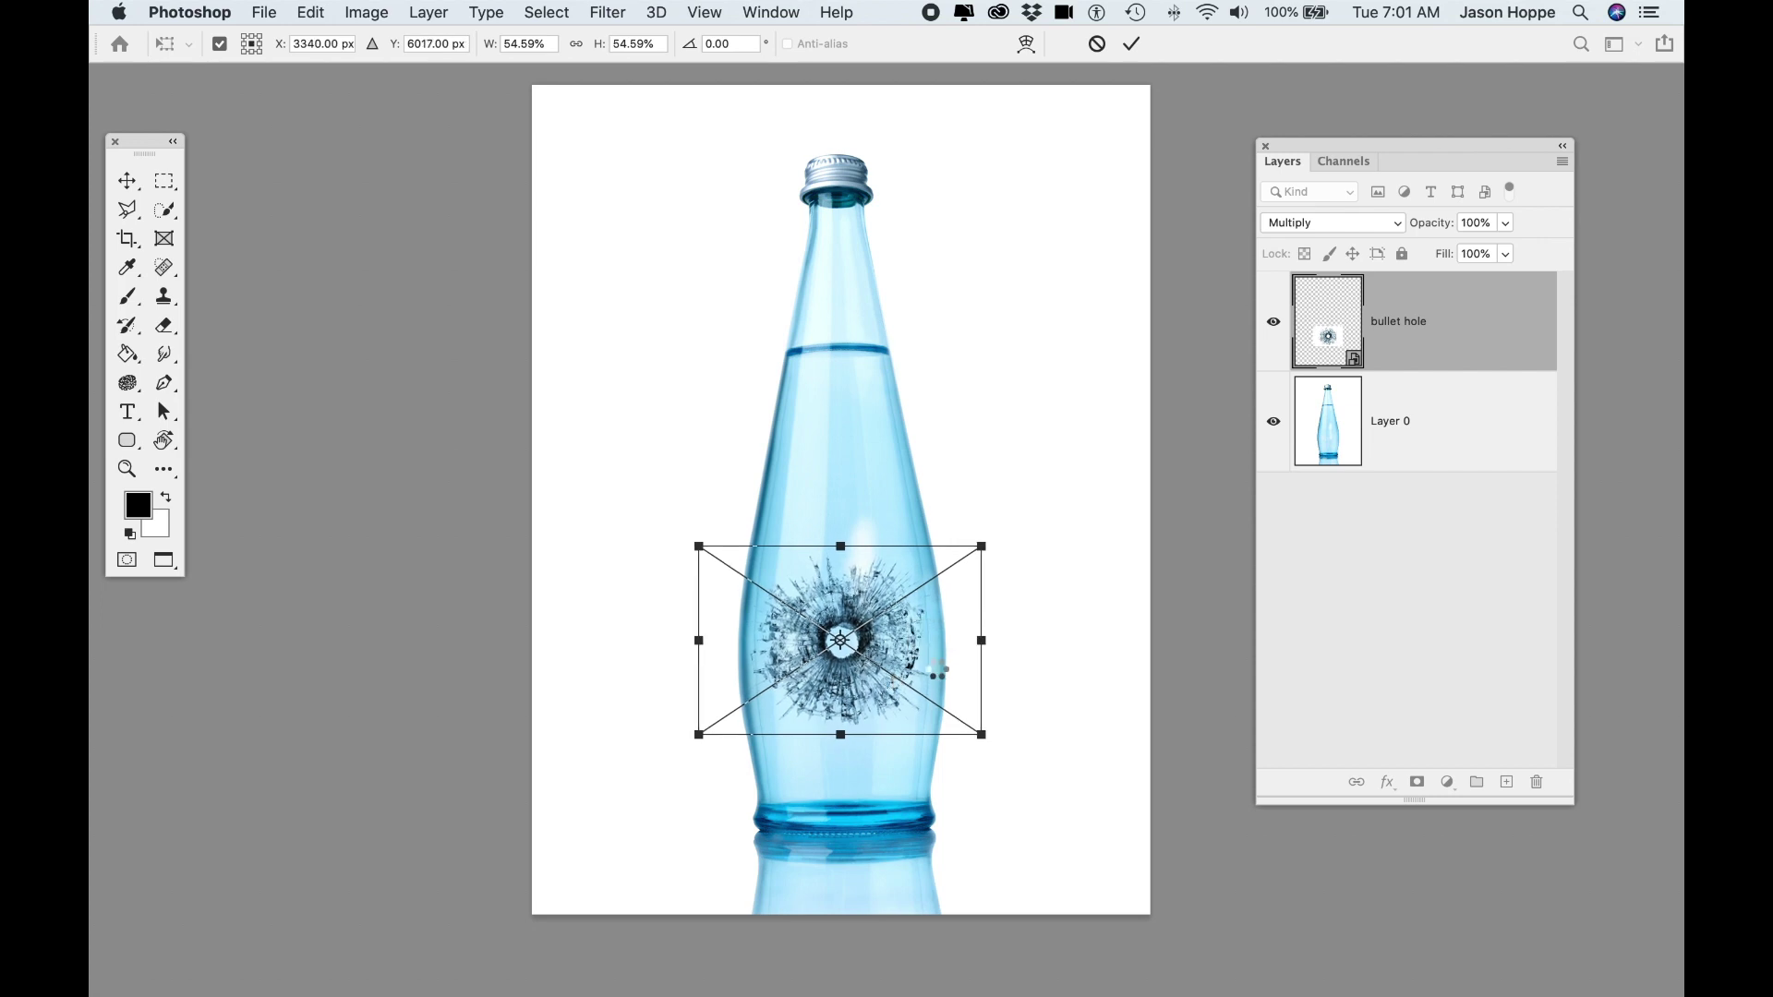
pyautogui.press('Return')
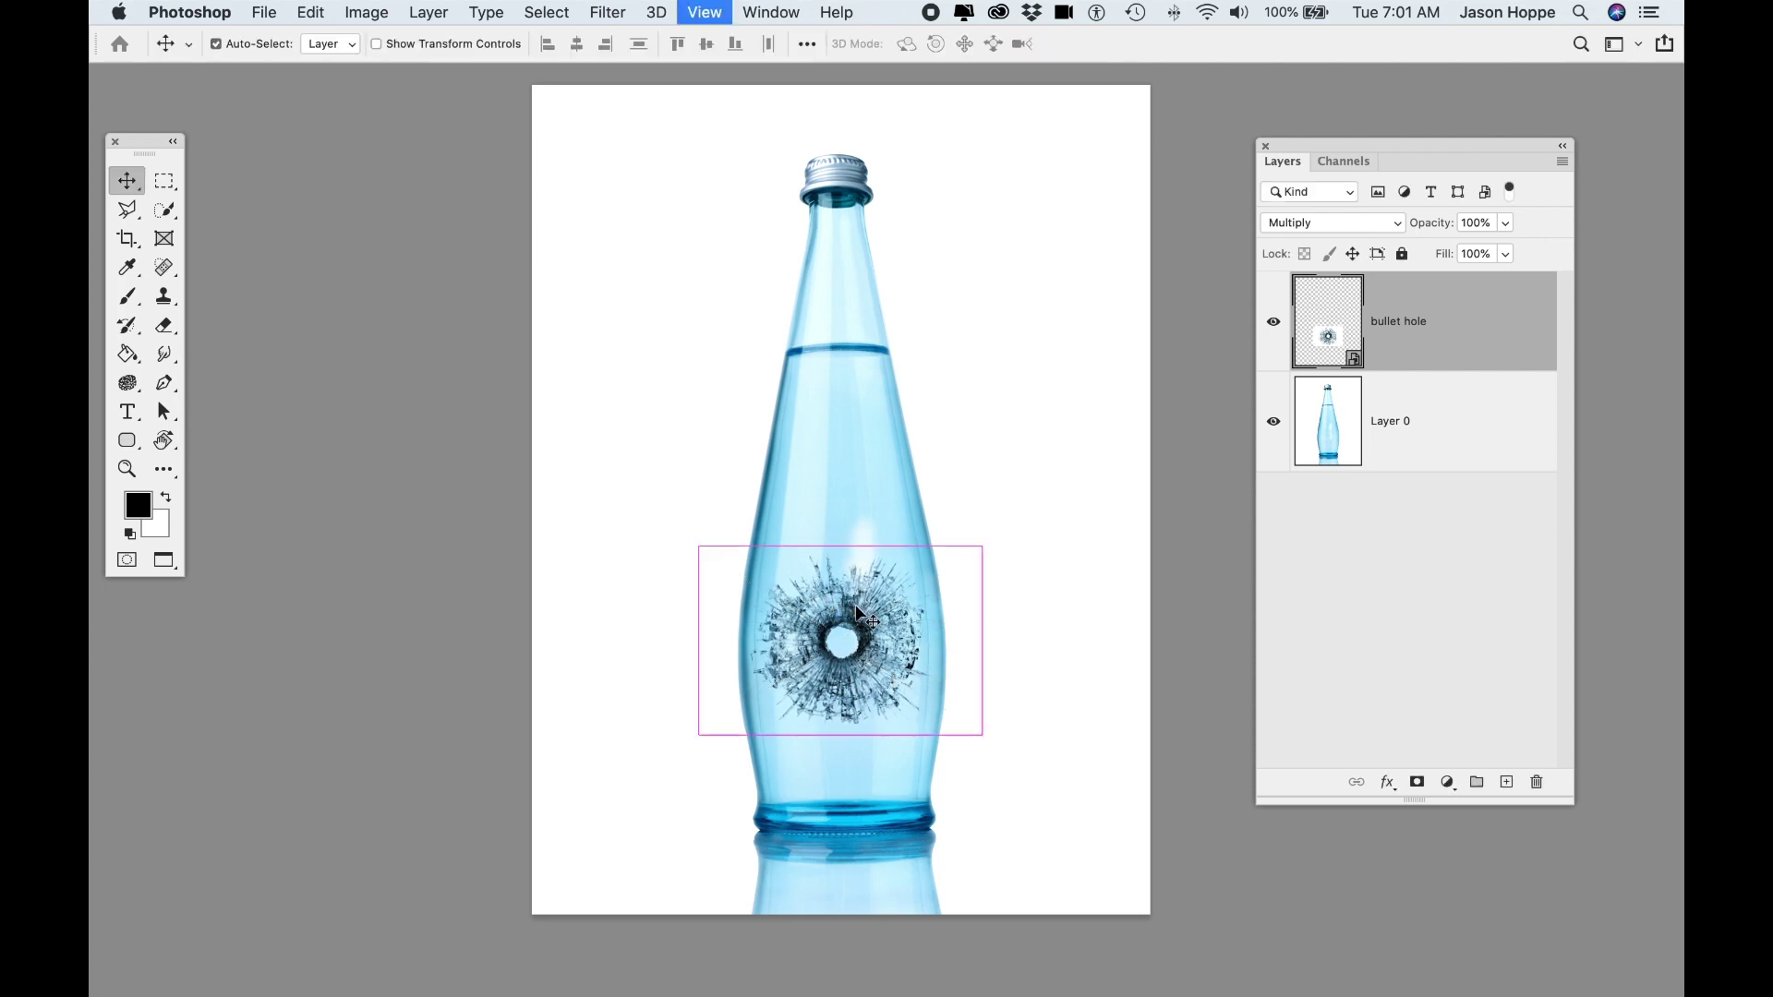
# Add a layer mask to the bottle layer, Layer 0.
pyautogui.keyDown('super'); pyautogui.click(872, 607); pyautogui.keyUp('super')
pyautogui.scroll(-4, 878, 579)
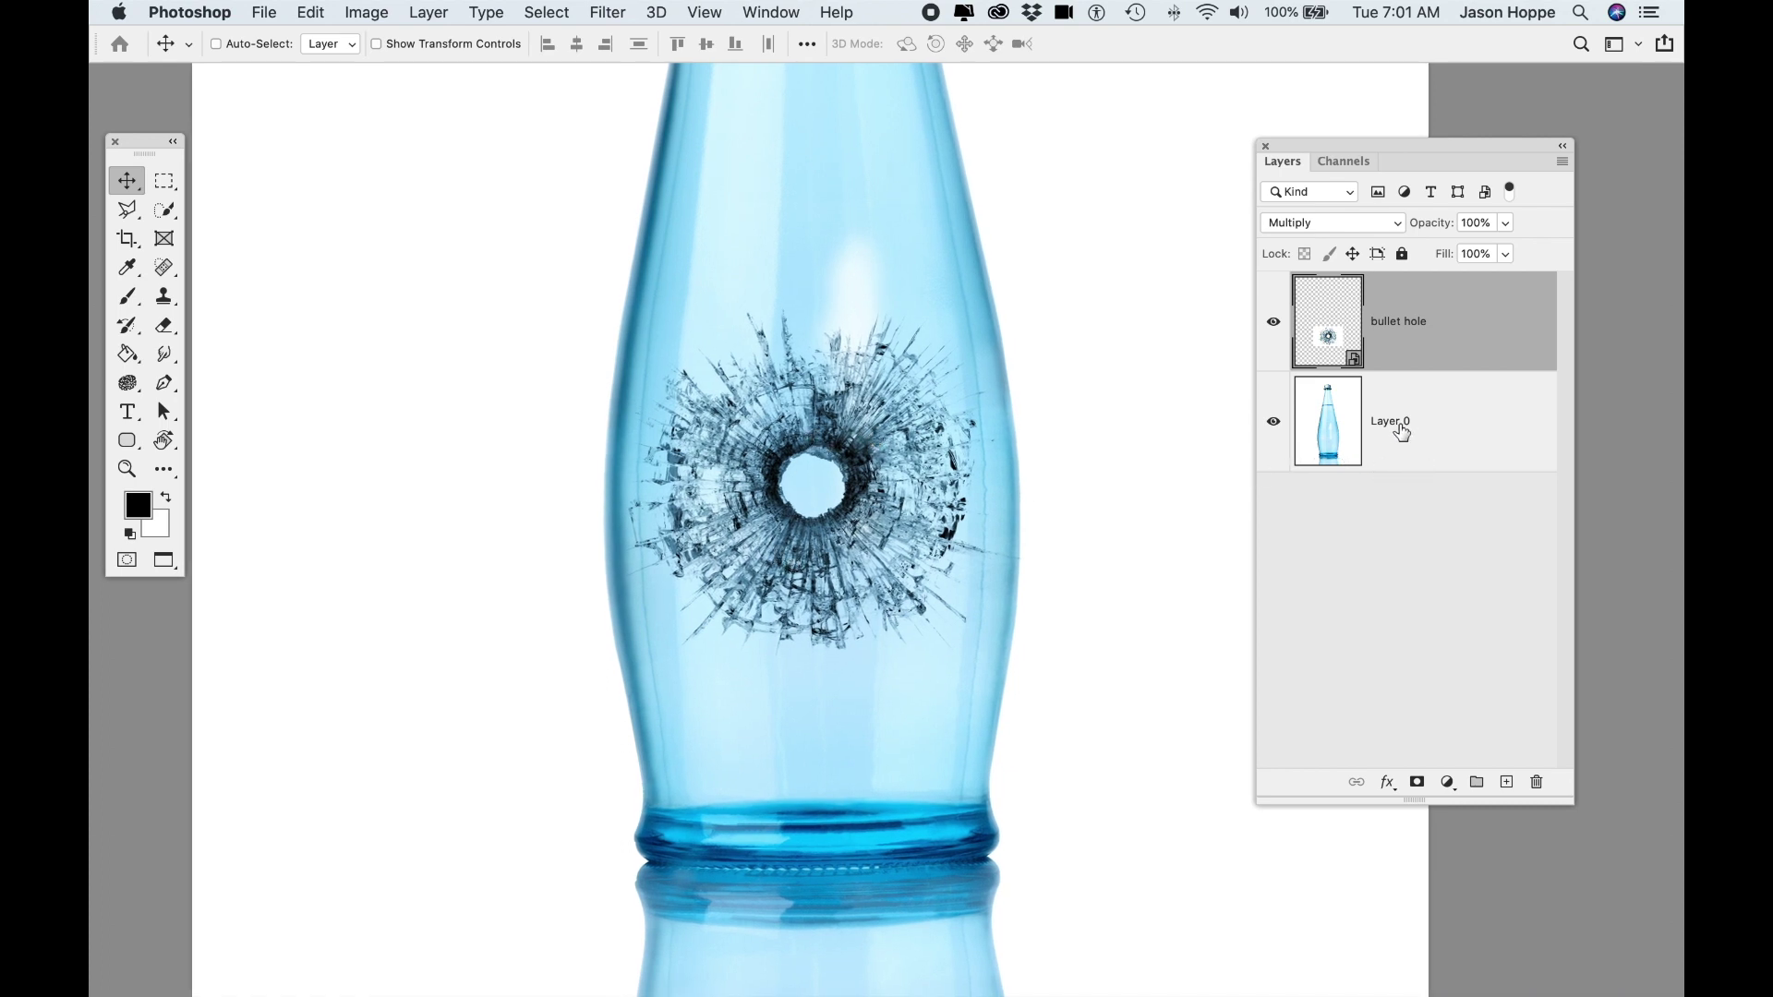
pyautogui.click(1440, 447)
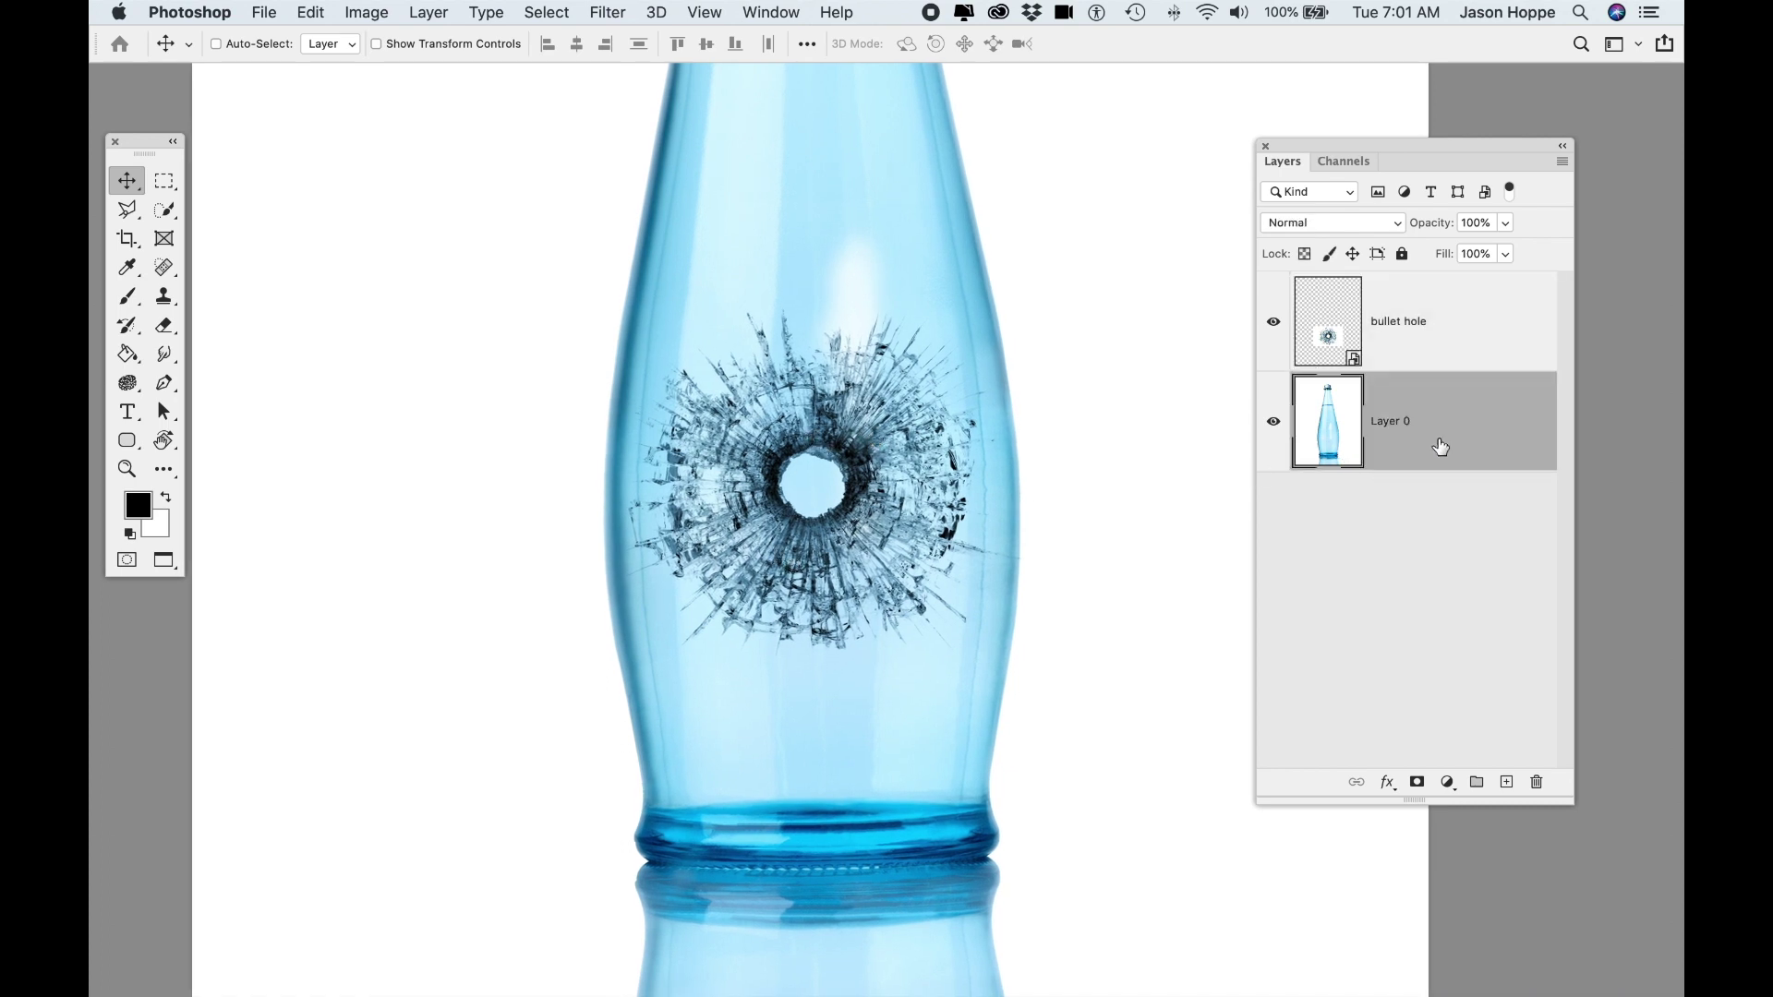
pyautogui.click(1417, 783)
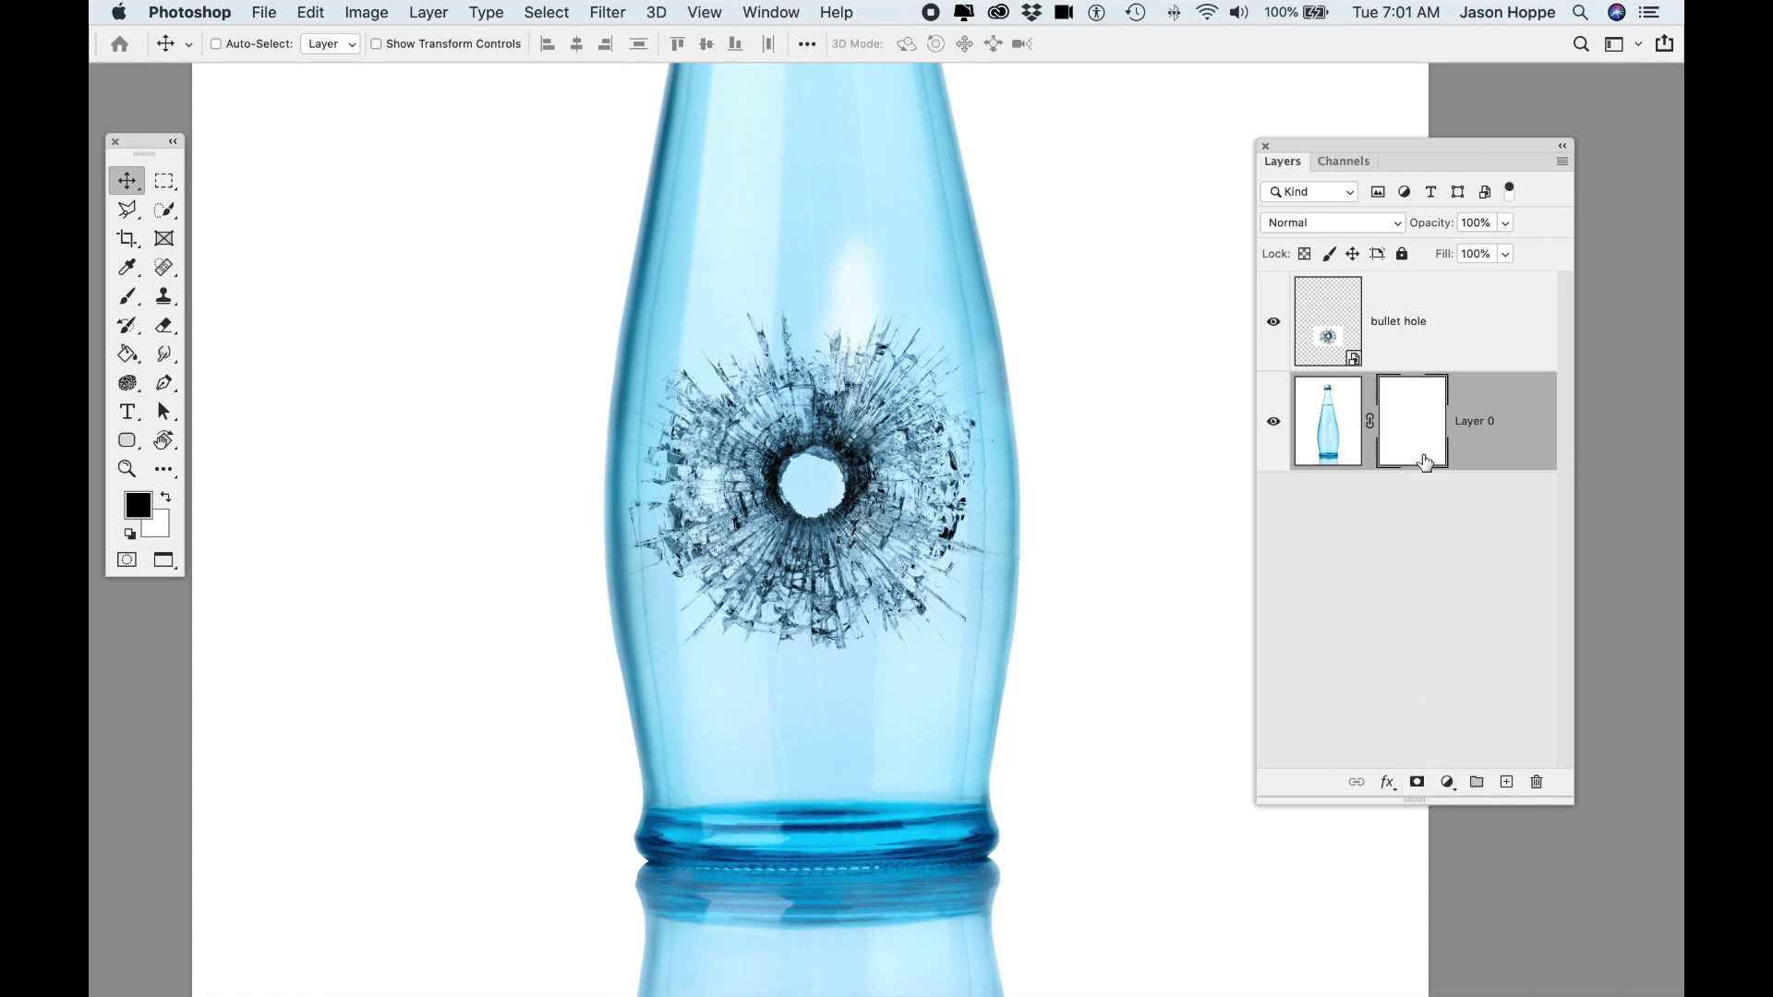
# Quick-select the center of the bullet hole and fill that area with black on the bottle's layer mask, then deselect.
pyautogui.click(1320, 332)
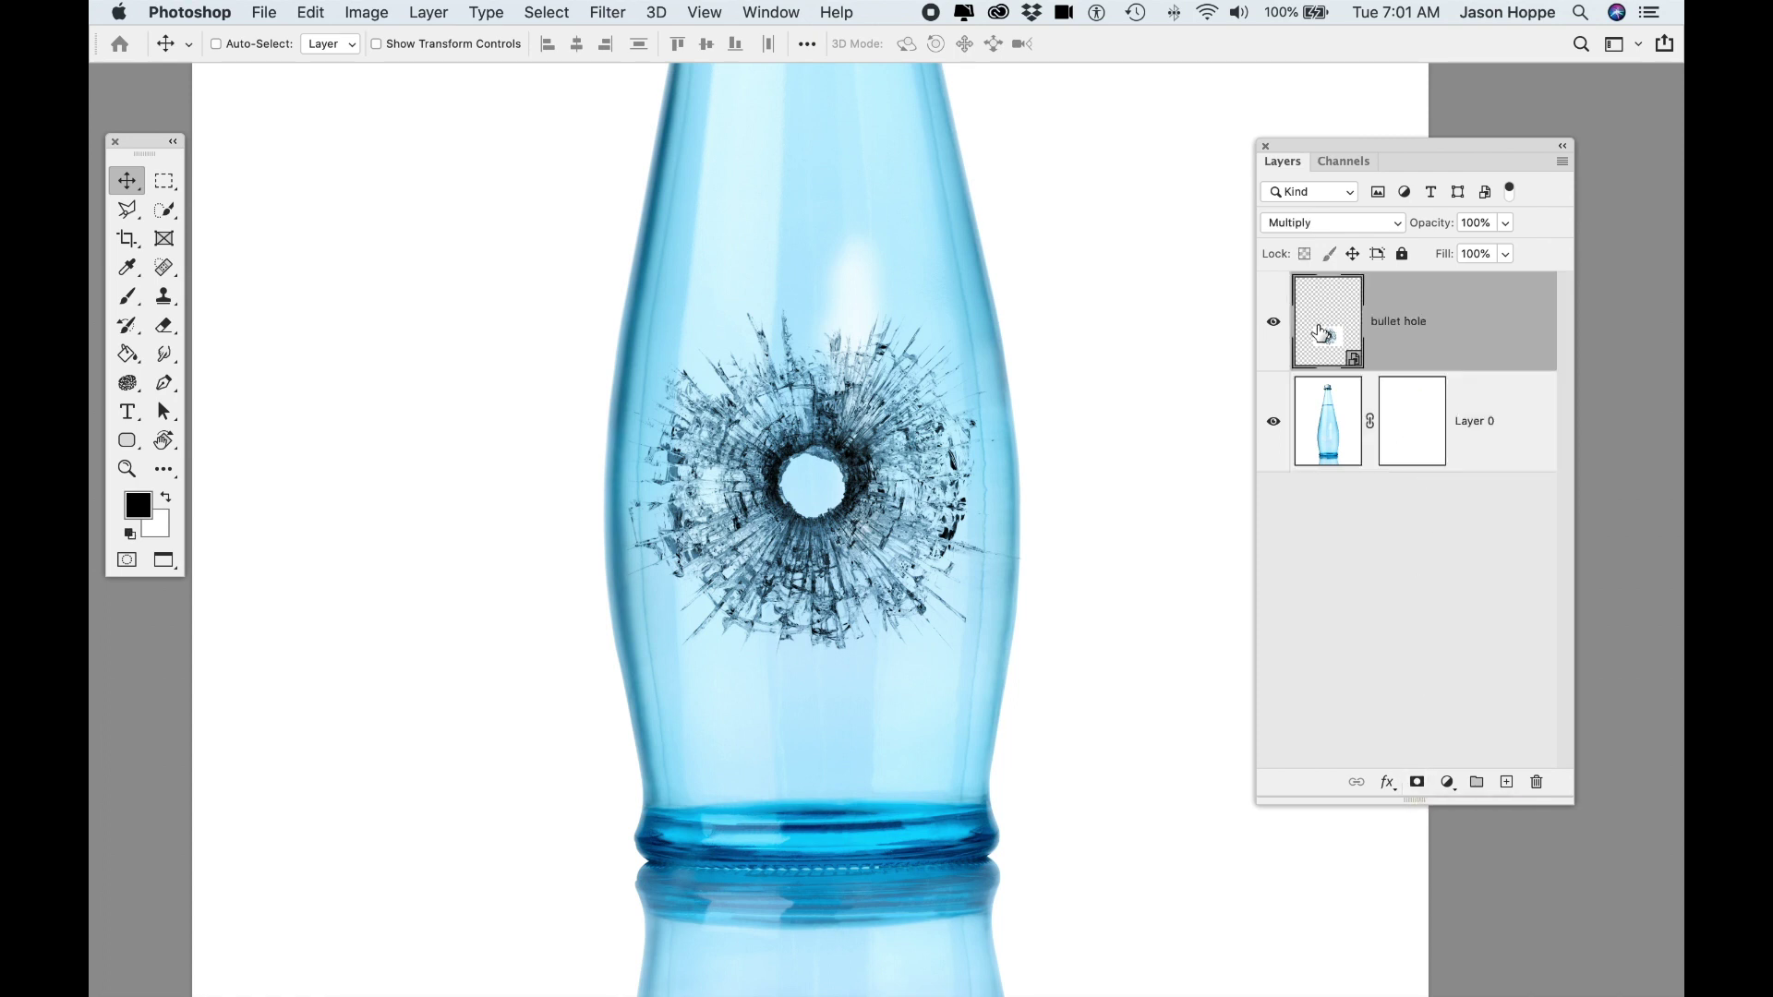
pyautogui.moveTo(169, 217); pyautogui.dragTo(227, 227)
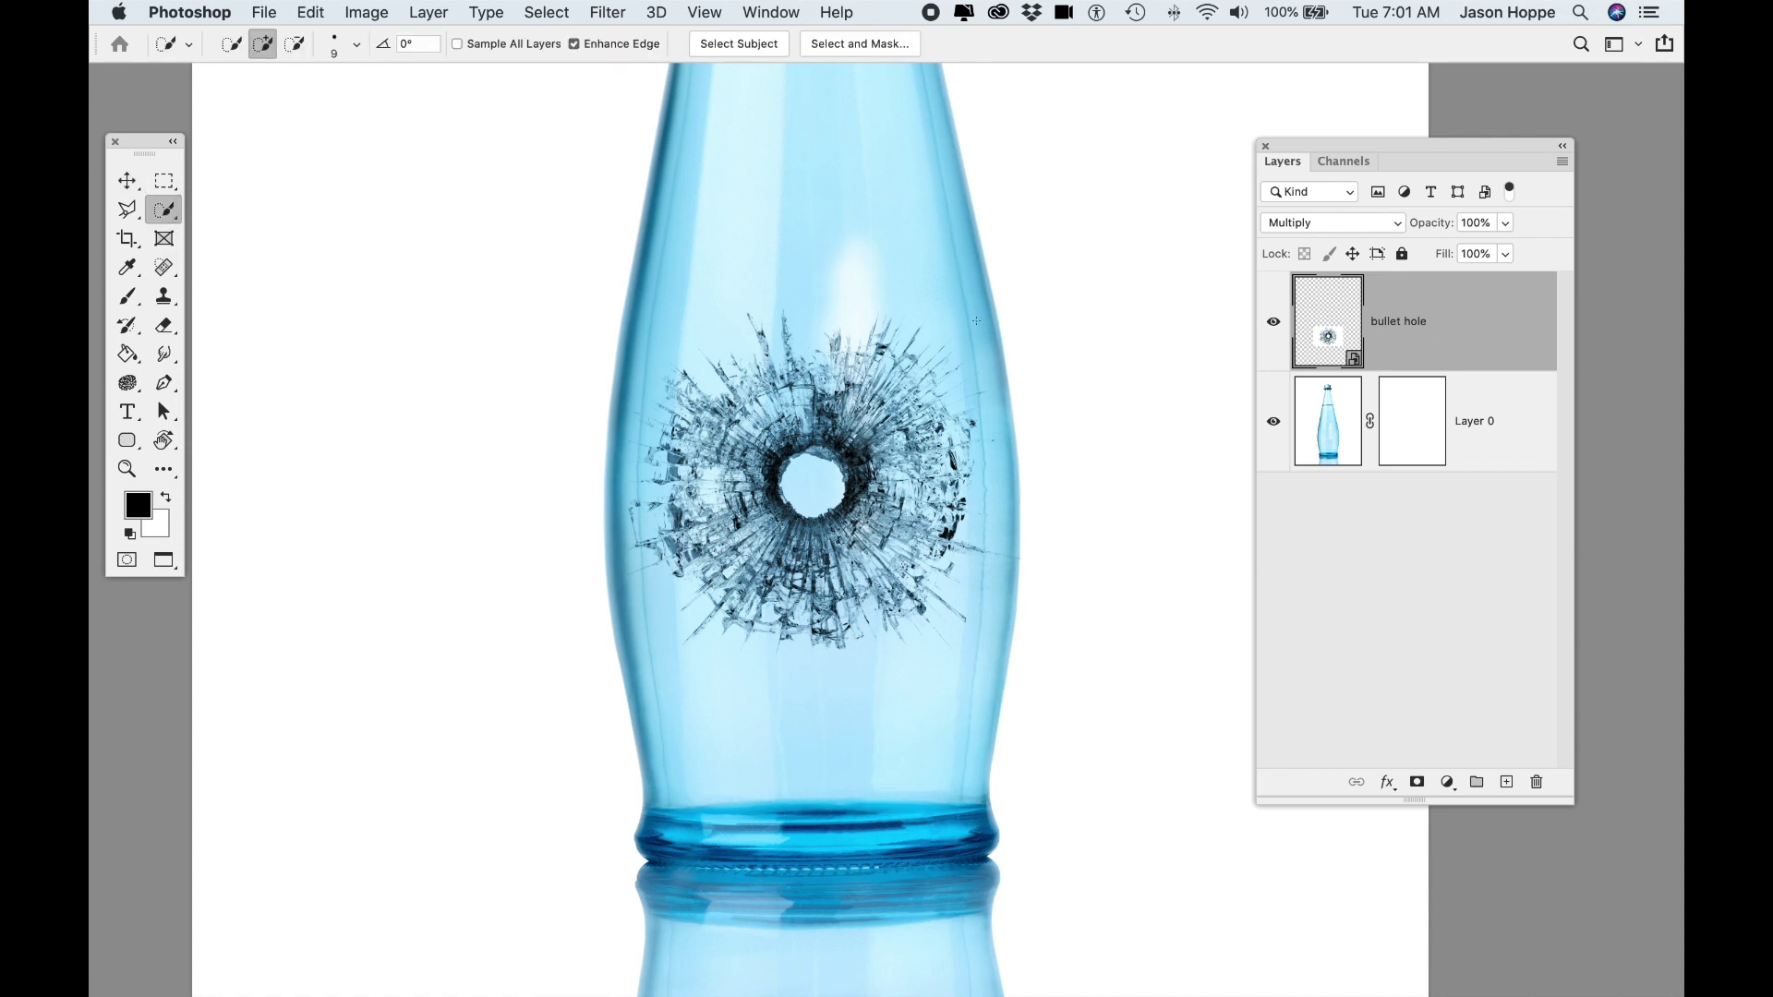
pyautogui.click(819, 477)
pyautogui.click(1405, 445)
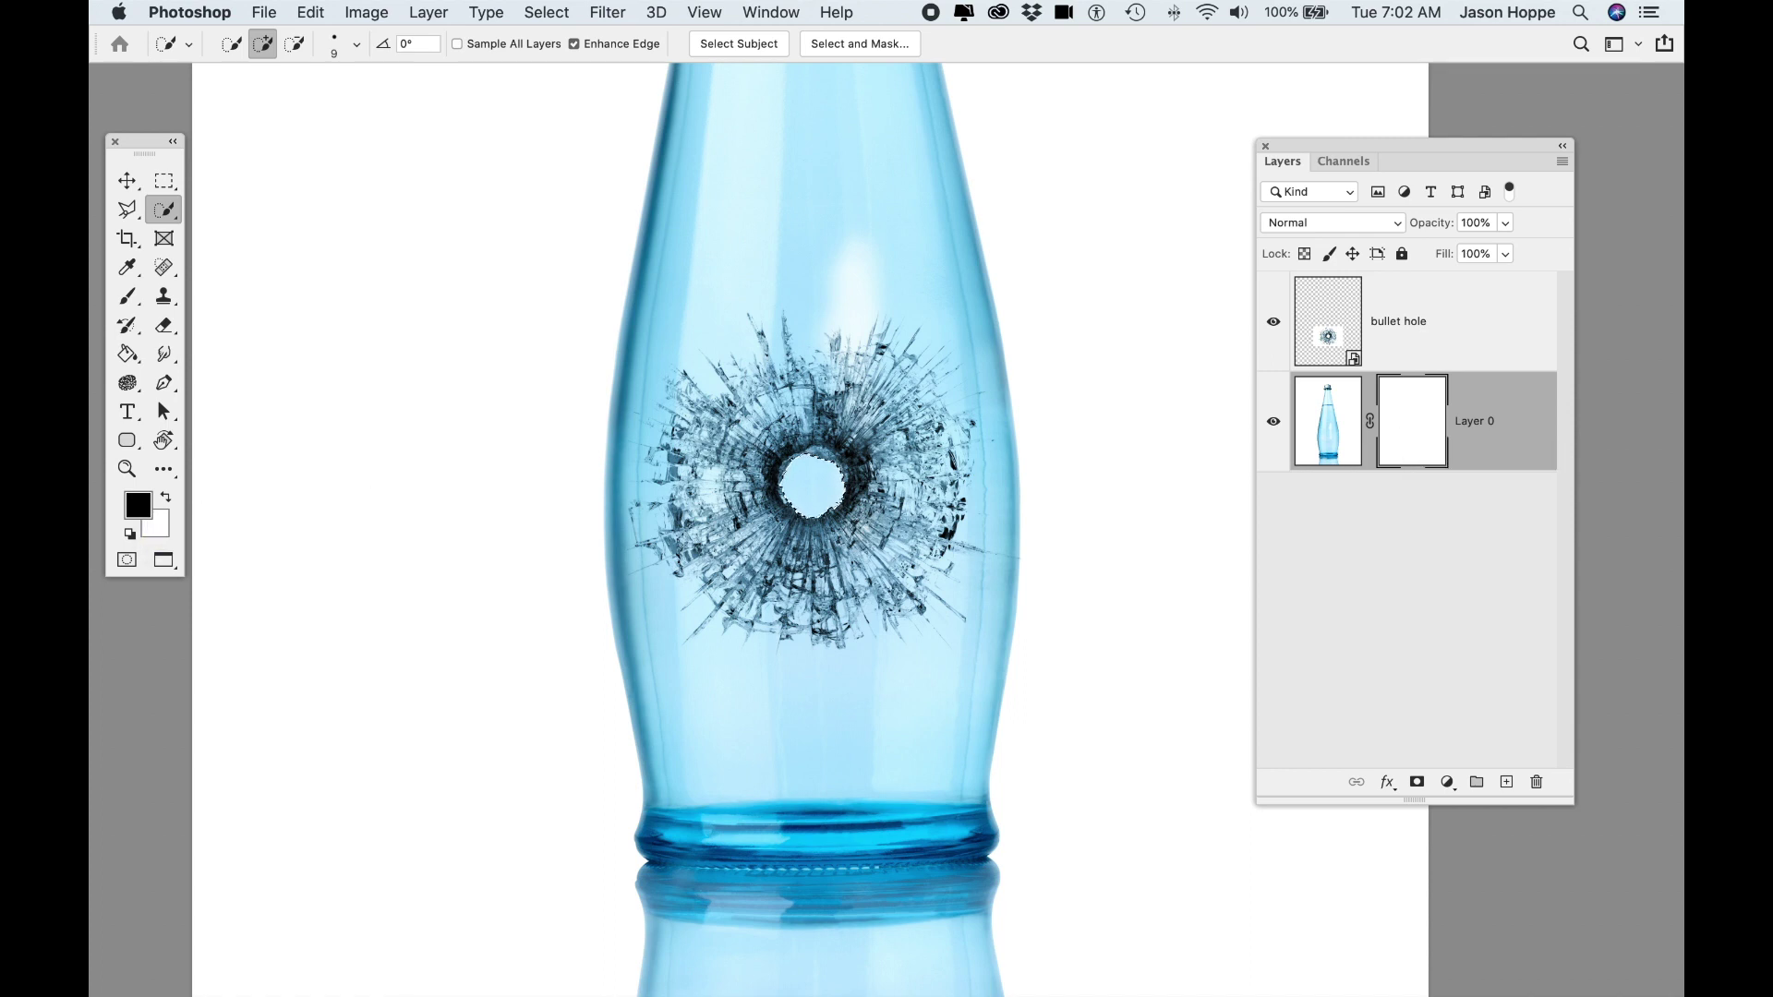
pyautogui.hotkey('alt', 'BackSpace')
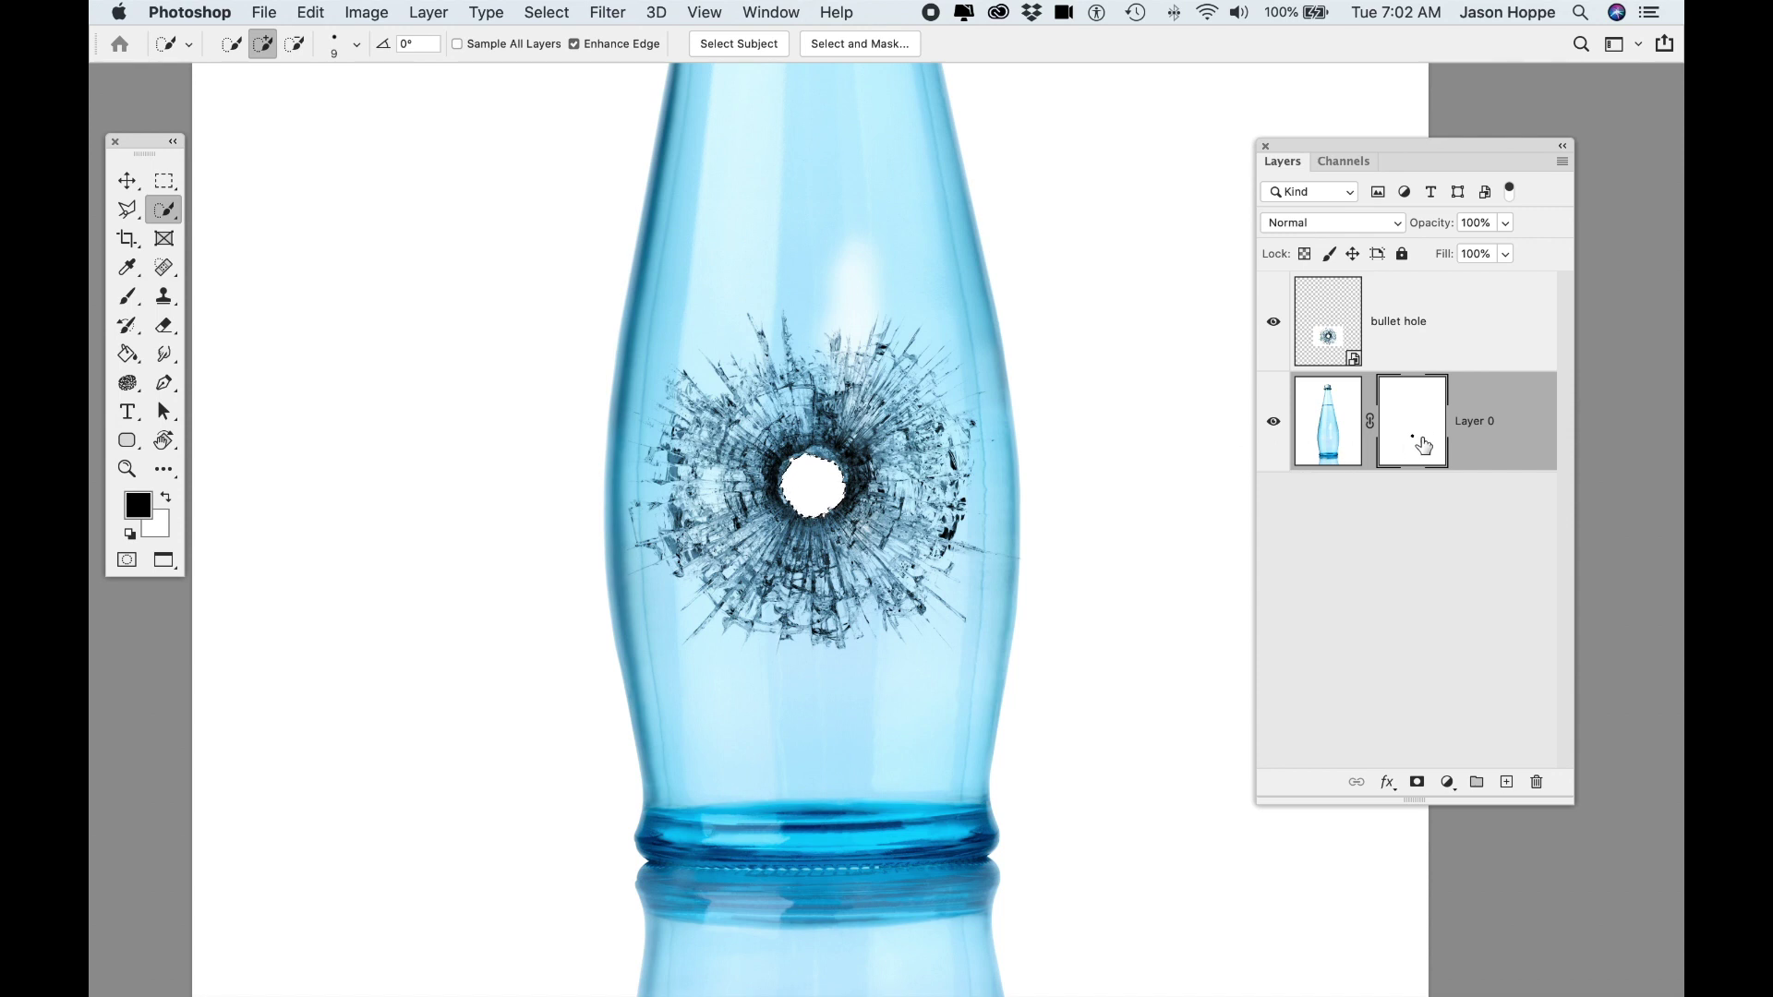
pyautogui.press('super+d')
# Copy the entire flying glass shards image and paste it above the bullet hole layer in the bottle document.
pyautogui.hotkey('ctrl', 'Tab')
pyautogui.hotkey('ctrl', 'Tab')
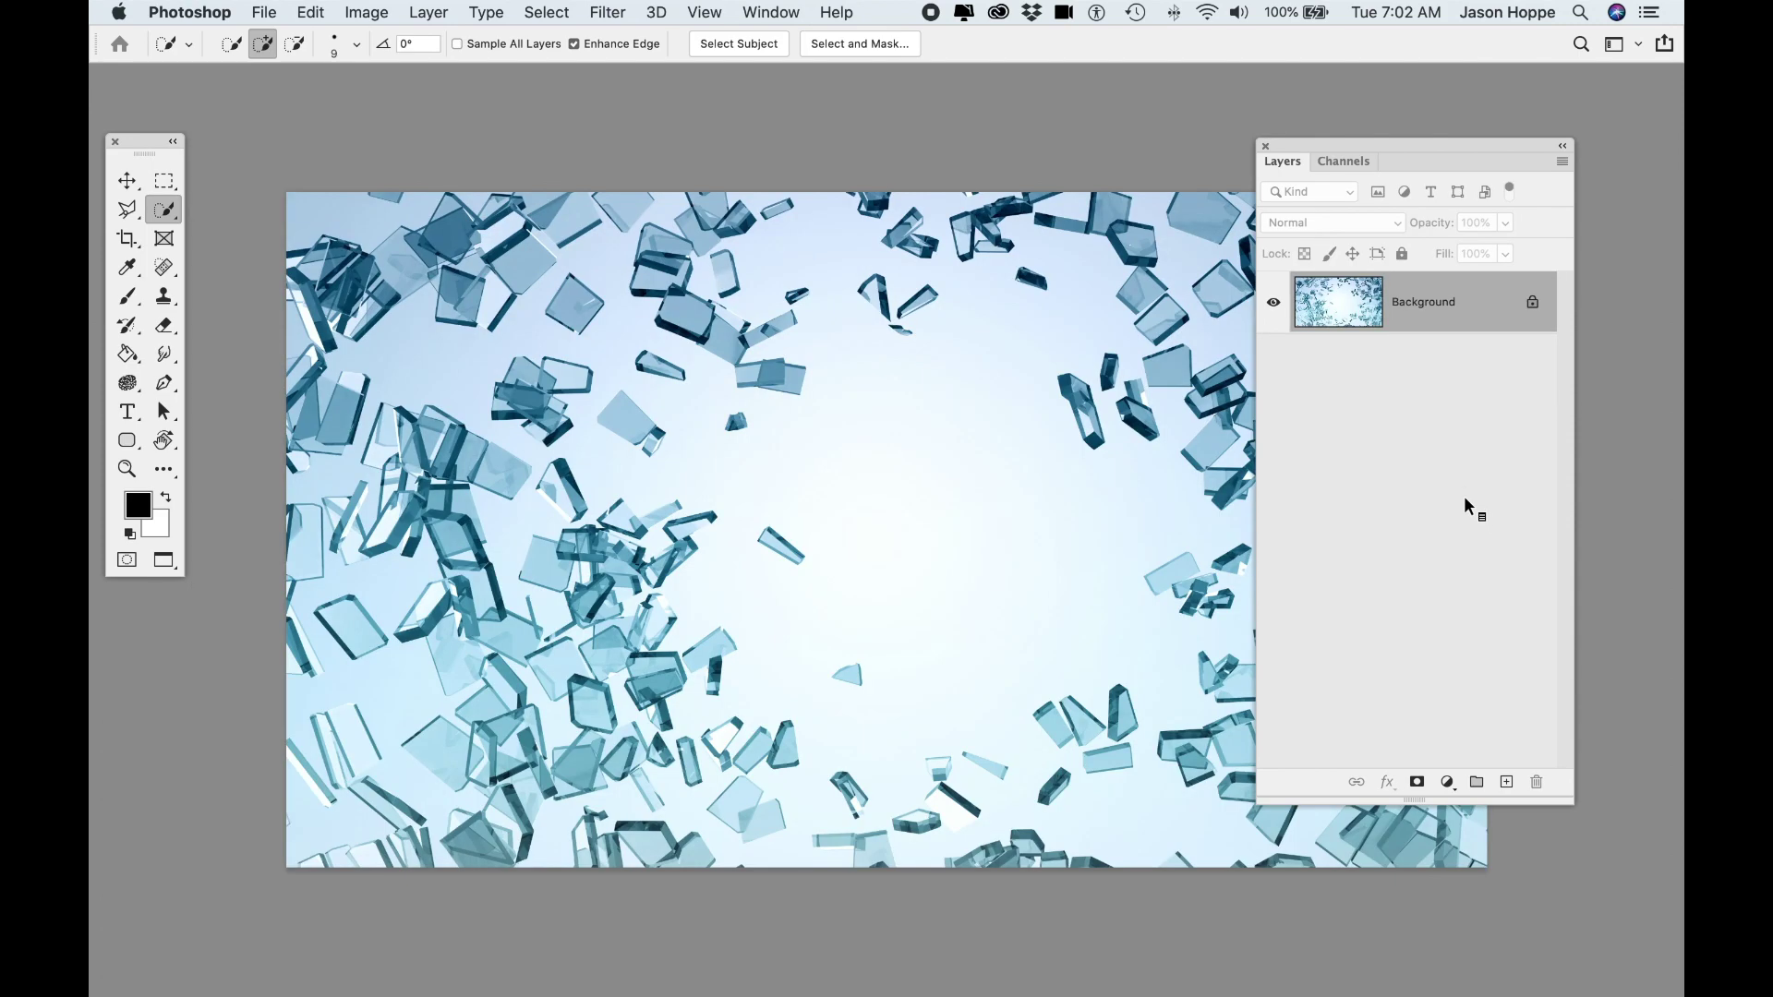
pyautogui.press('super+a')
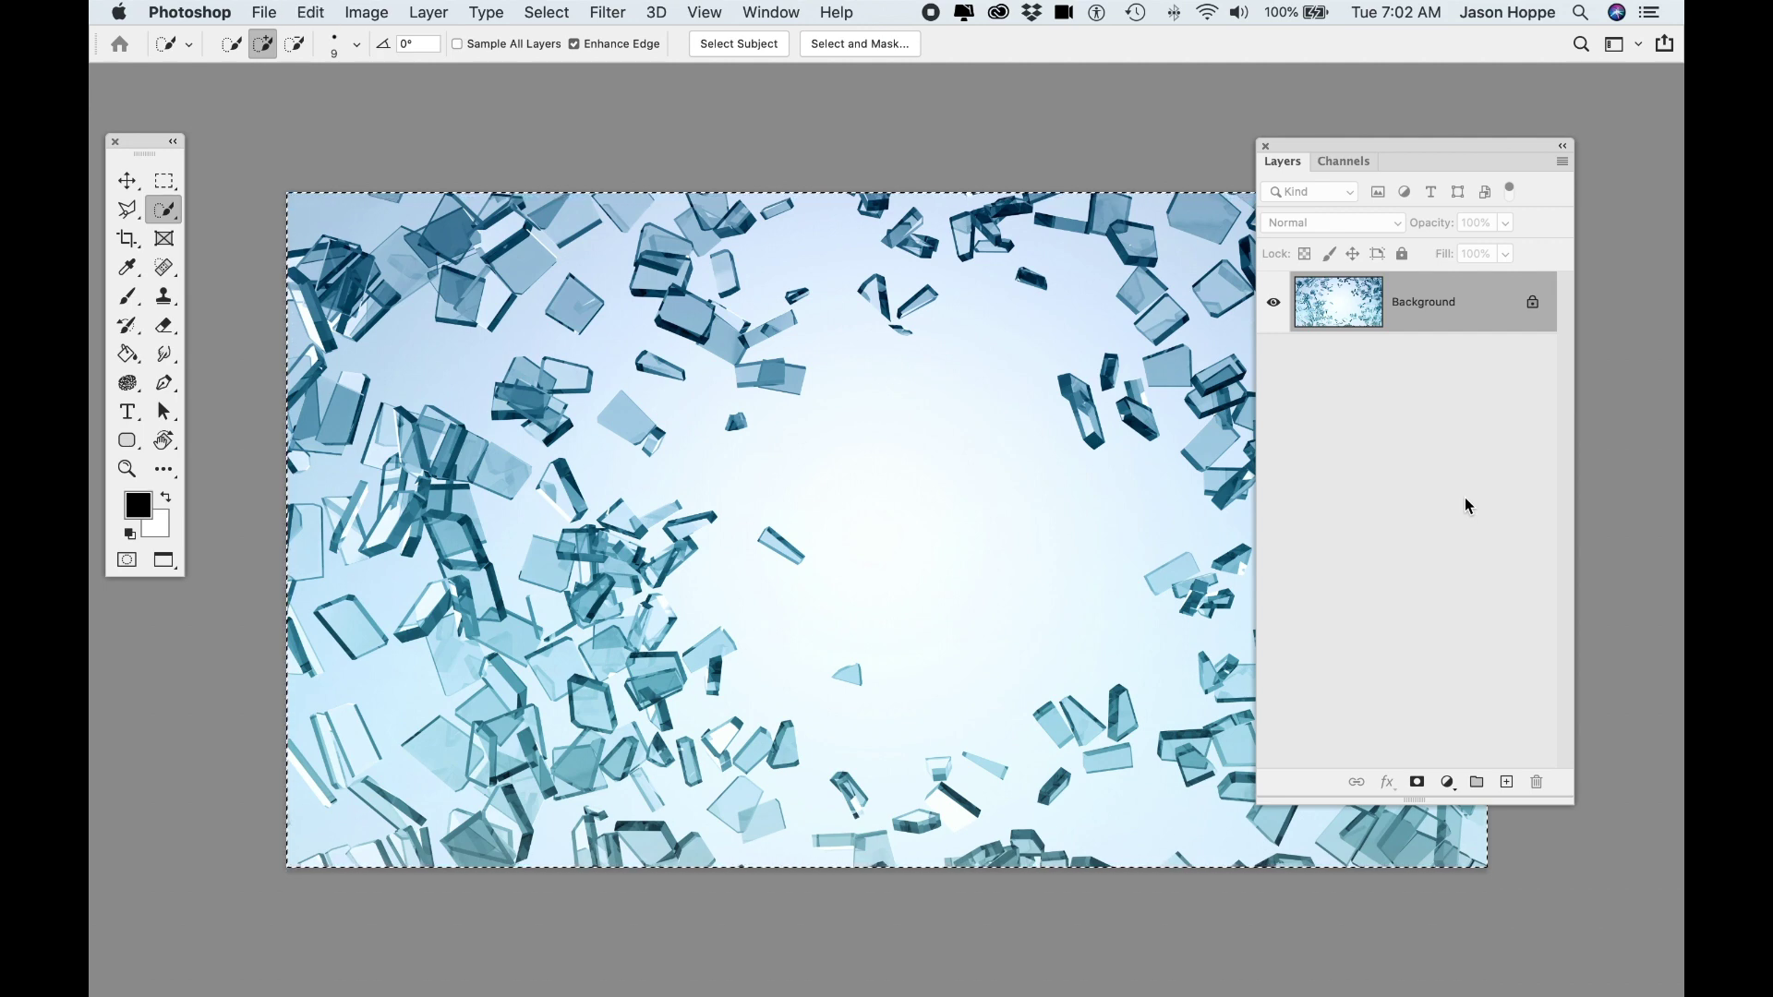
pyautogui.hotkey('ctrl', 'Tab')
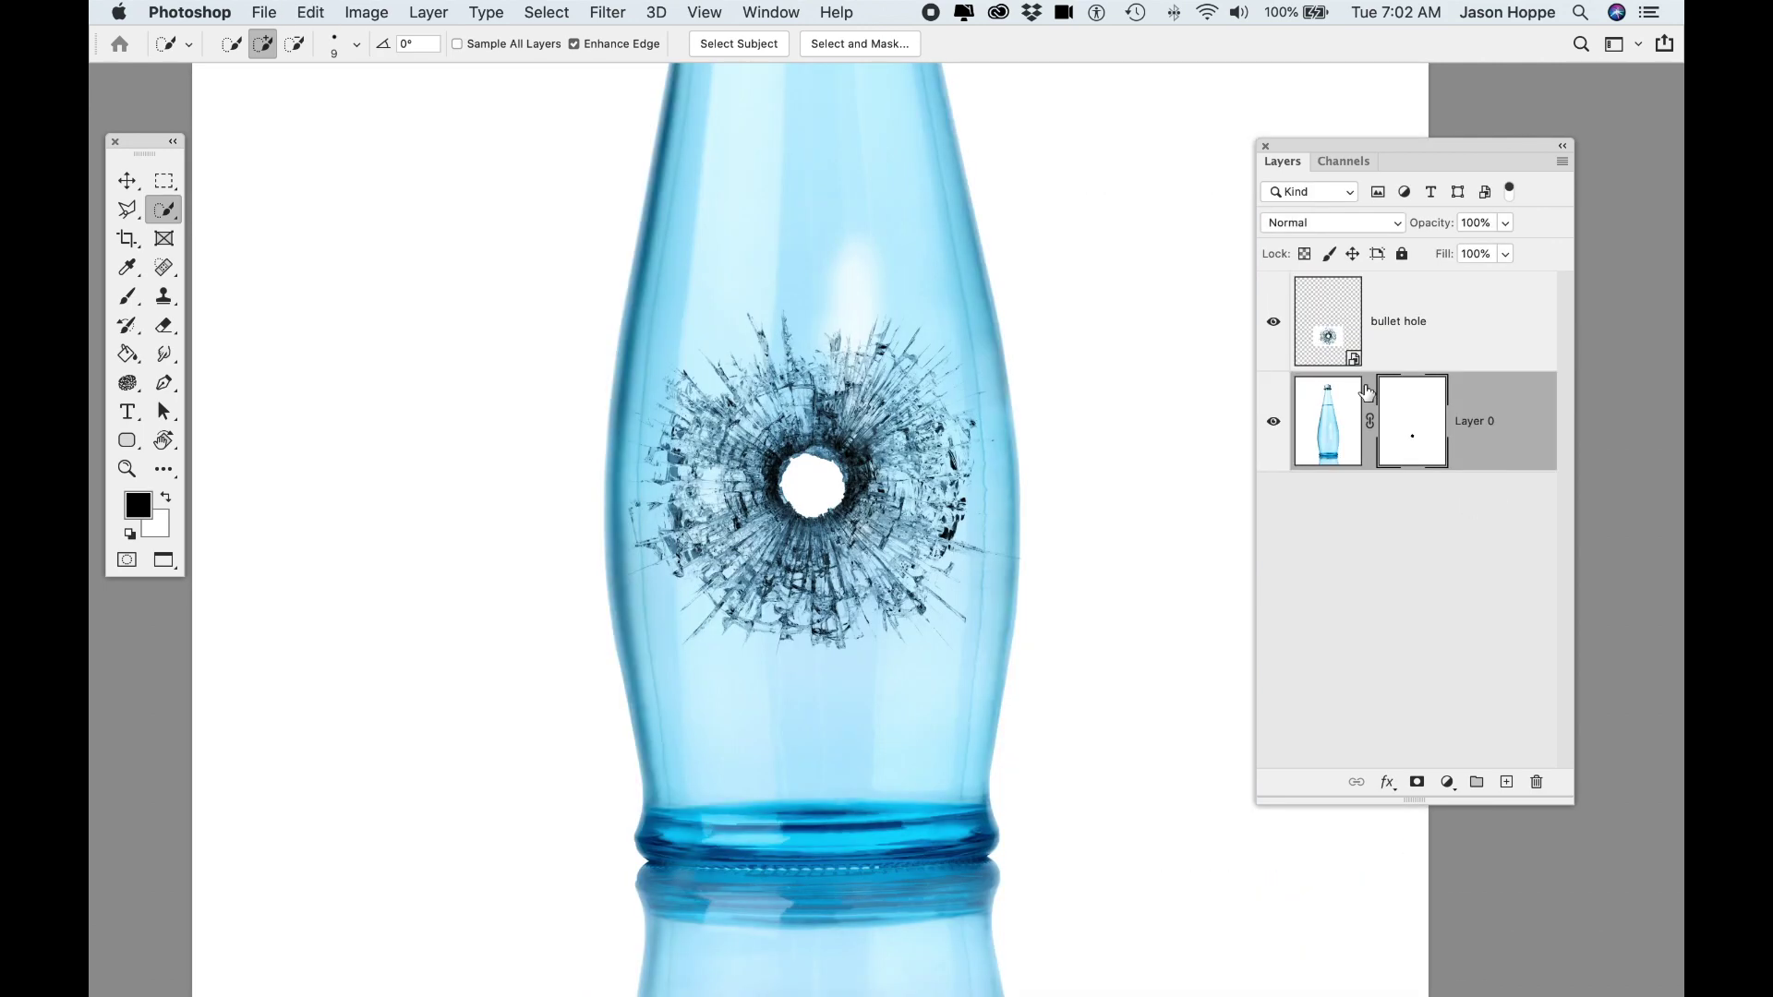
pyautogui.click(1526, 330)
pyautogui.press('super+v')
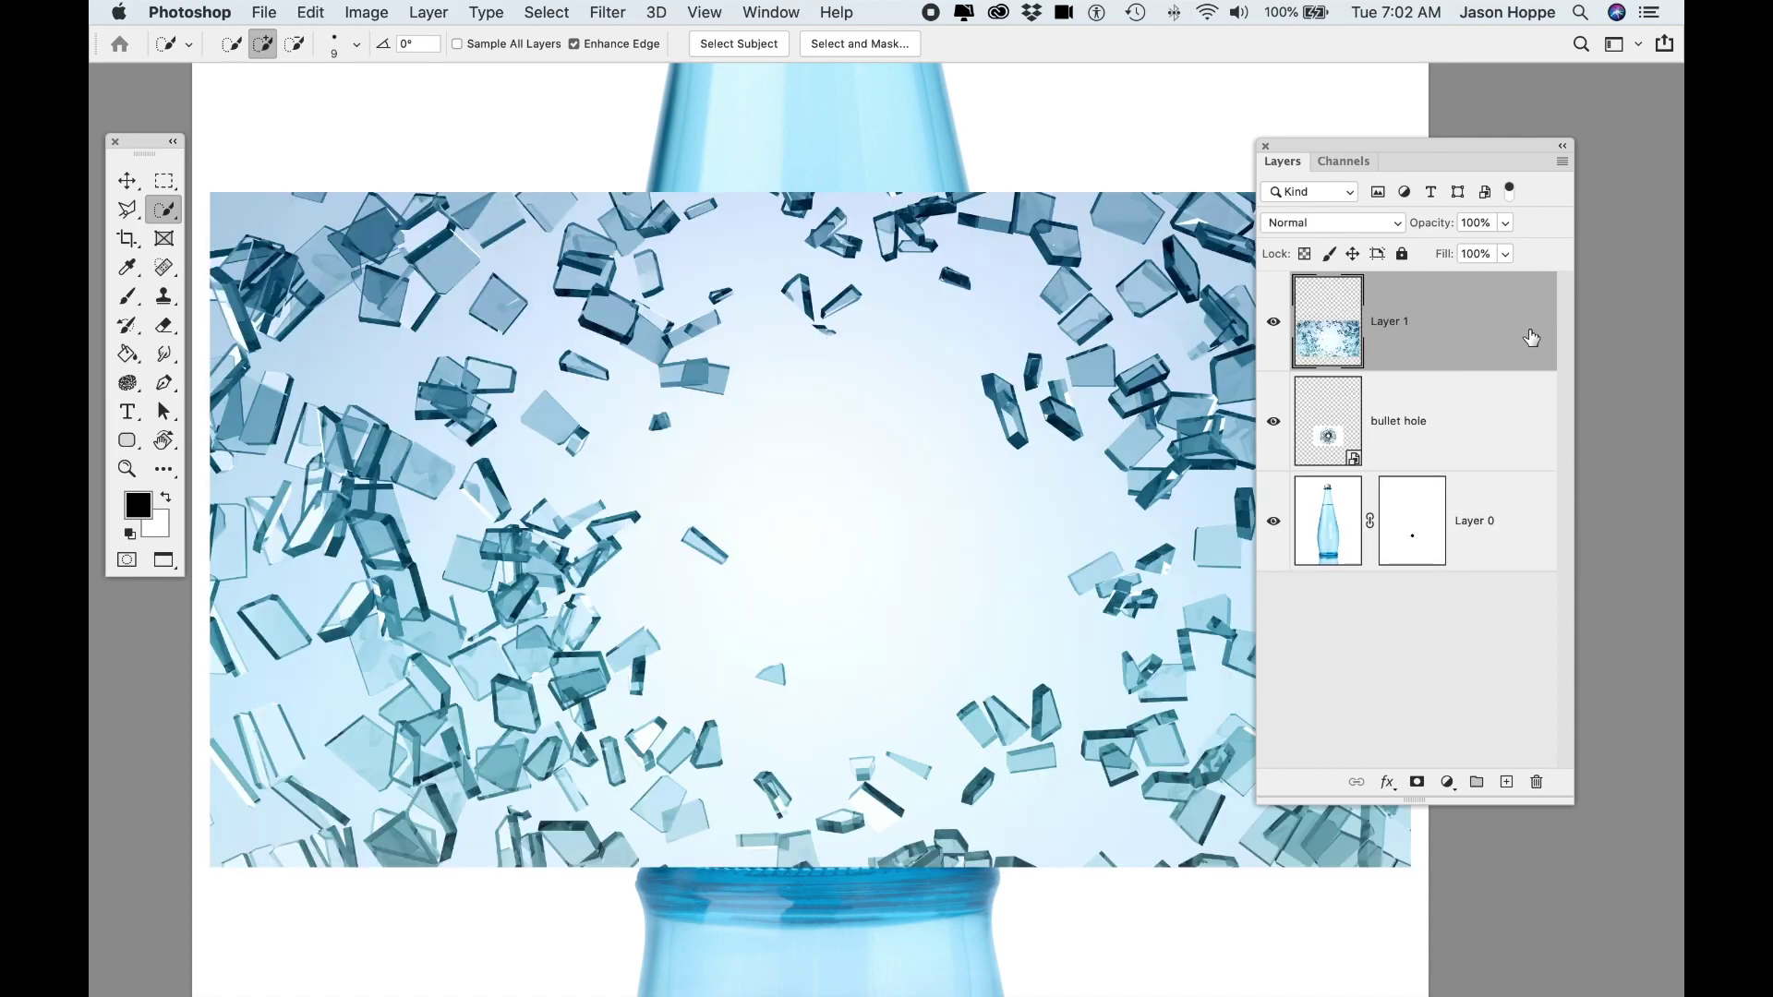
# Rename the pasted glass shards layer "Shattered Glass".
pyautogui.press('super+minus')
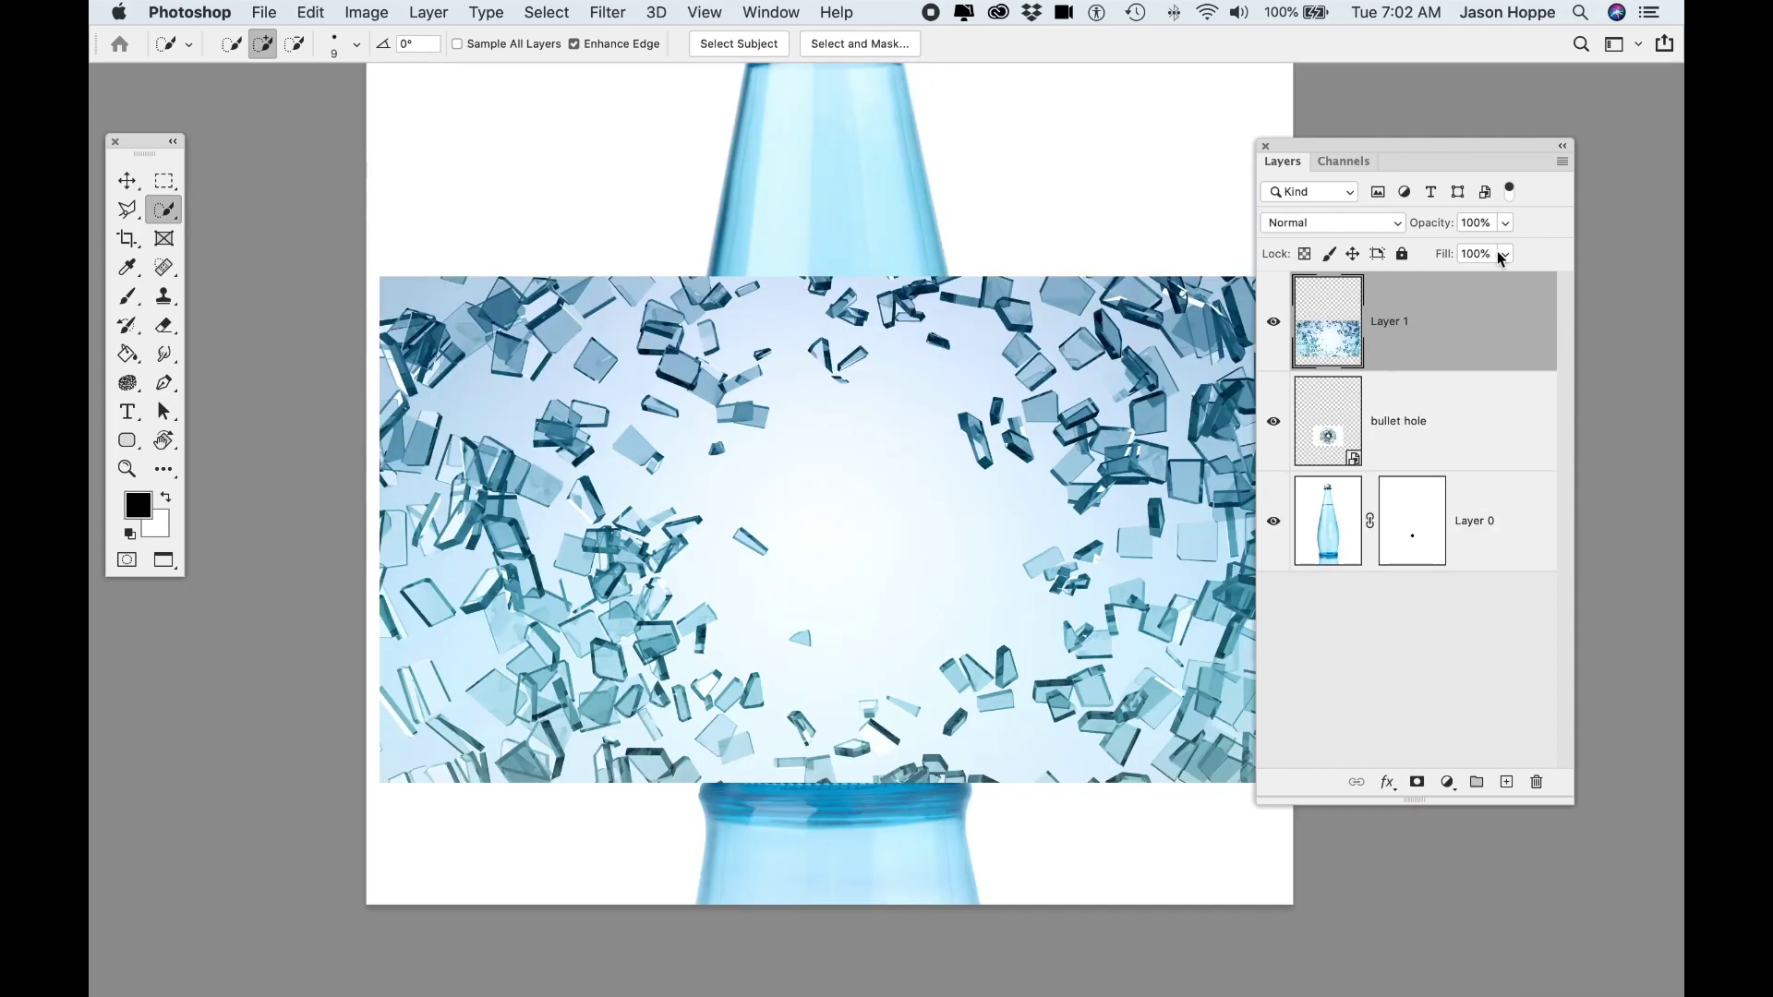
pyautogui.doubleClick(1392, 321)
pyautogui.write('Shatterd')
pyautogui.press('BackSpace')
pyautogui.write('ed Glass')
pyautogui.press('Return')
pyautogui.moveTo(1337, 150); pyautogui.dragTo(1384, 150)
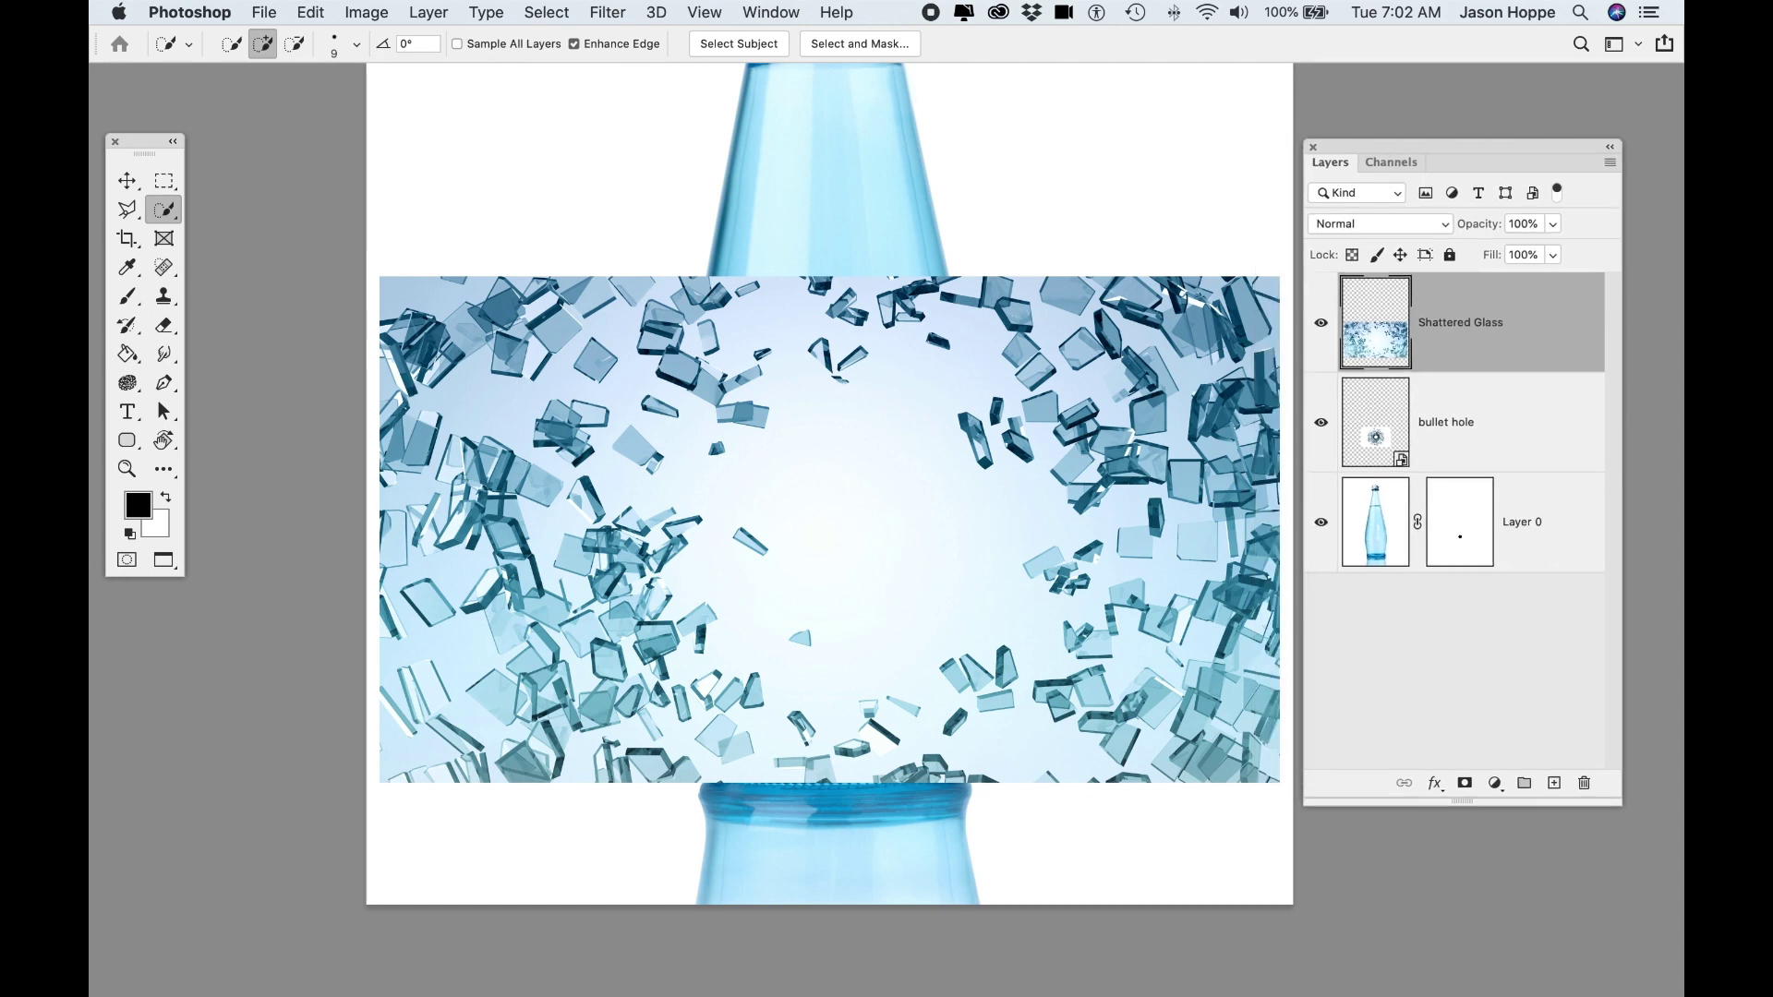
# Blend out the Shattered Glass layer's light background with Blend If Gray, splitting This Layer's white point to 116 / 246.
pyautogui.doubleClick(1551, 324)
pyautogui.moveTo(1409, 632); pyautogui.dragTo(1400, 630)
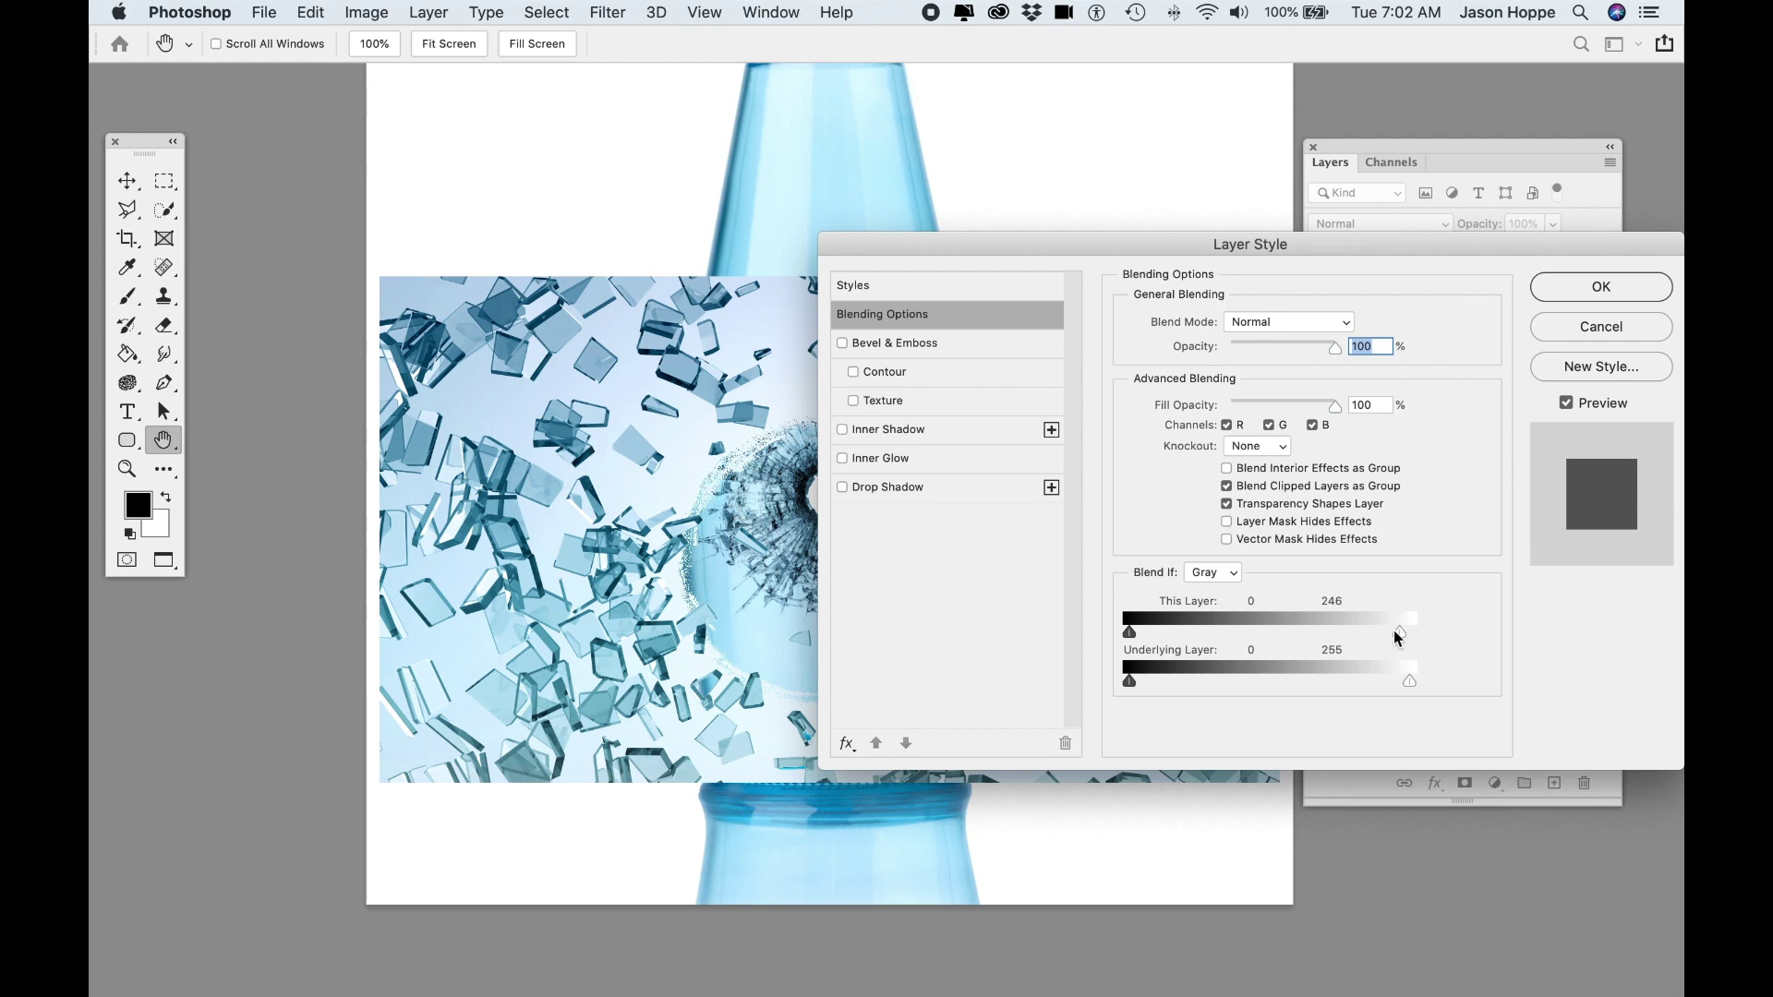
pyautogui.moveTo(1395, 632); pyautogui.dragTo(1256, 623)
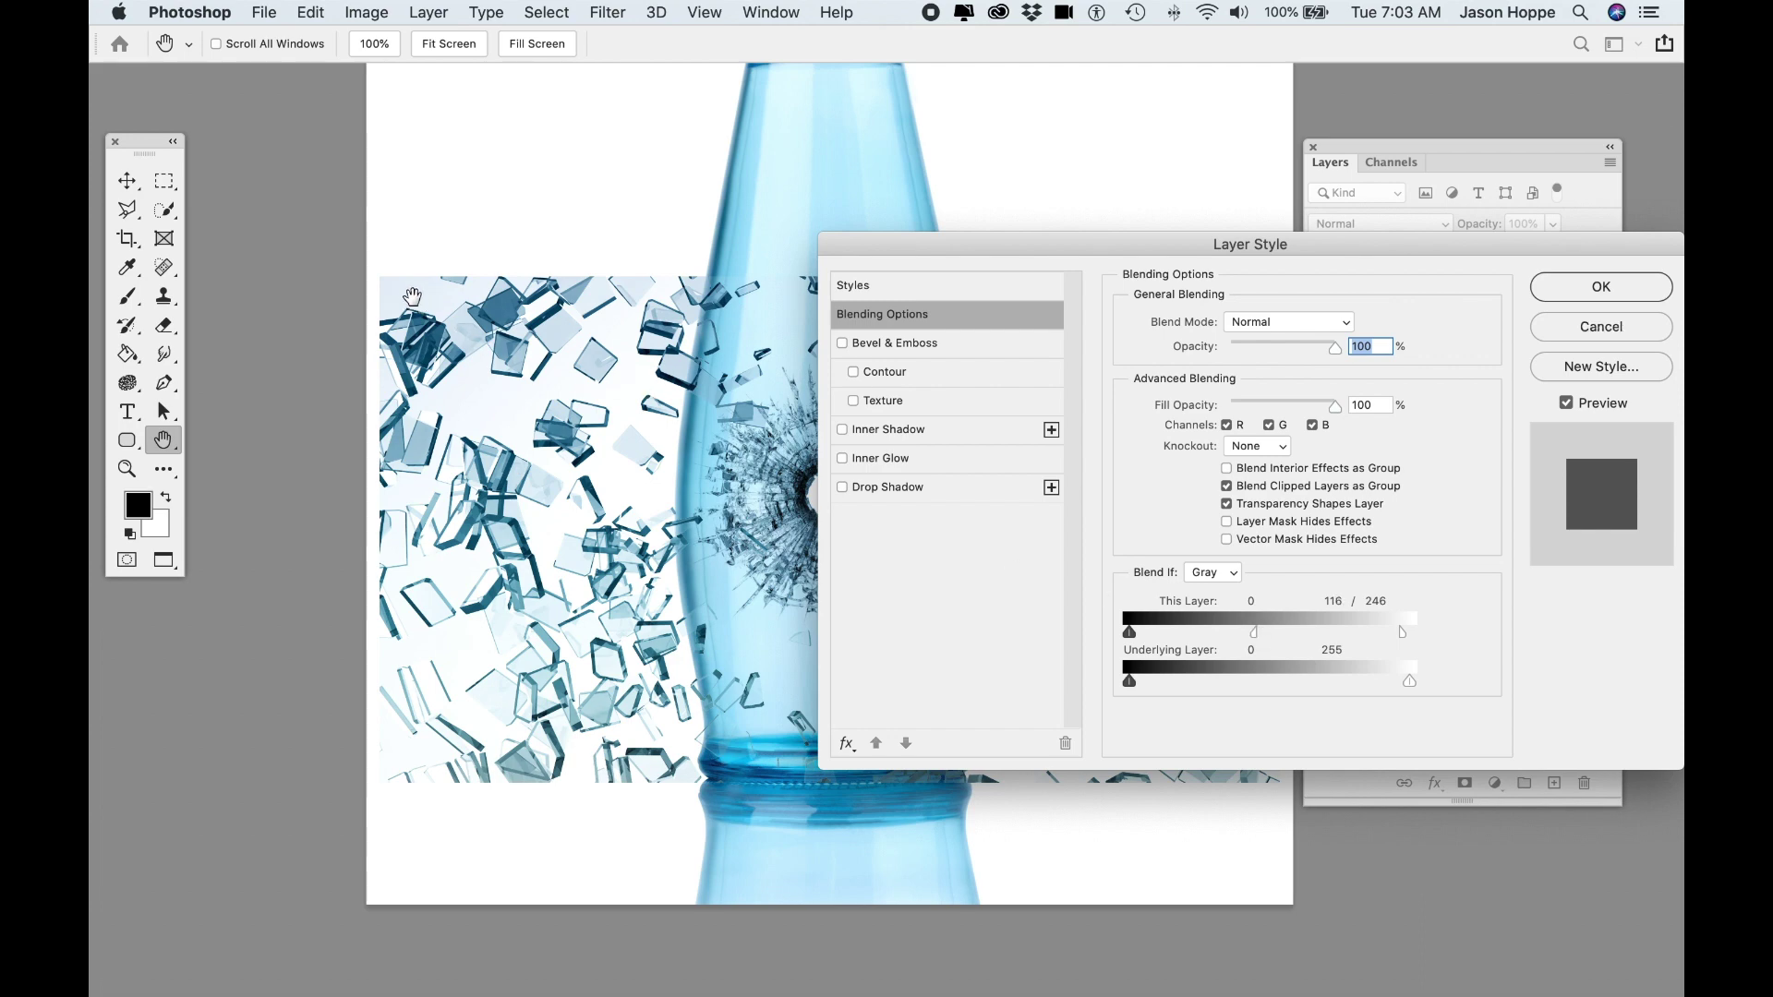
pyautogui.click(1610, 293)
pyautogui.press('w')
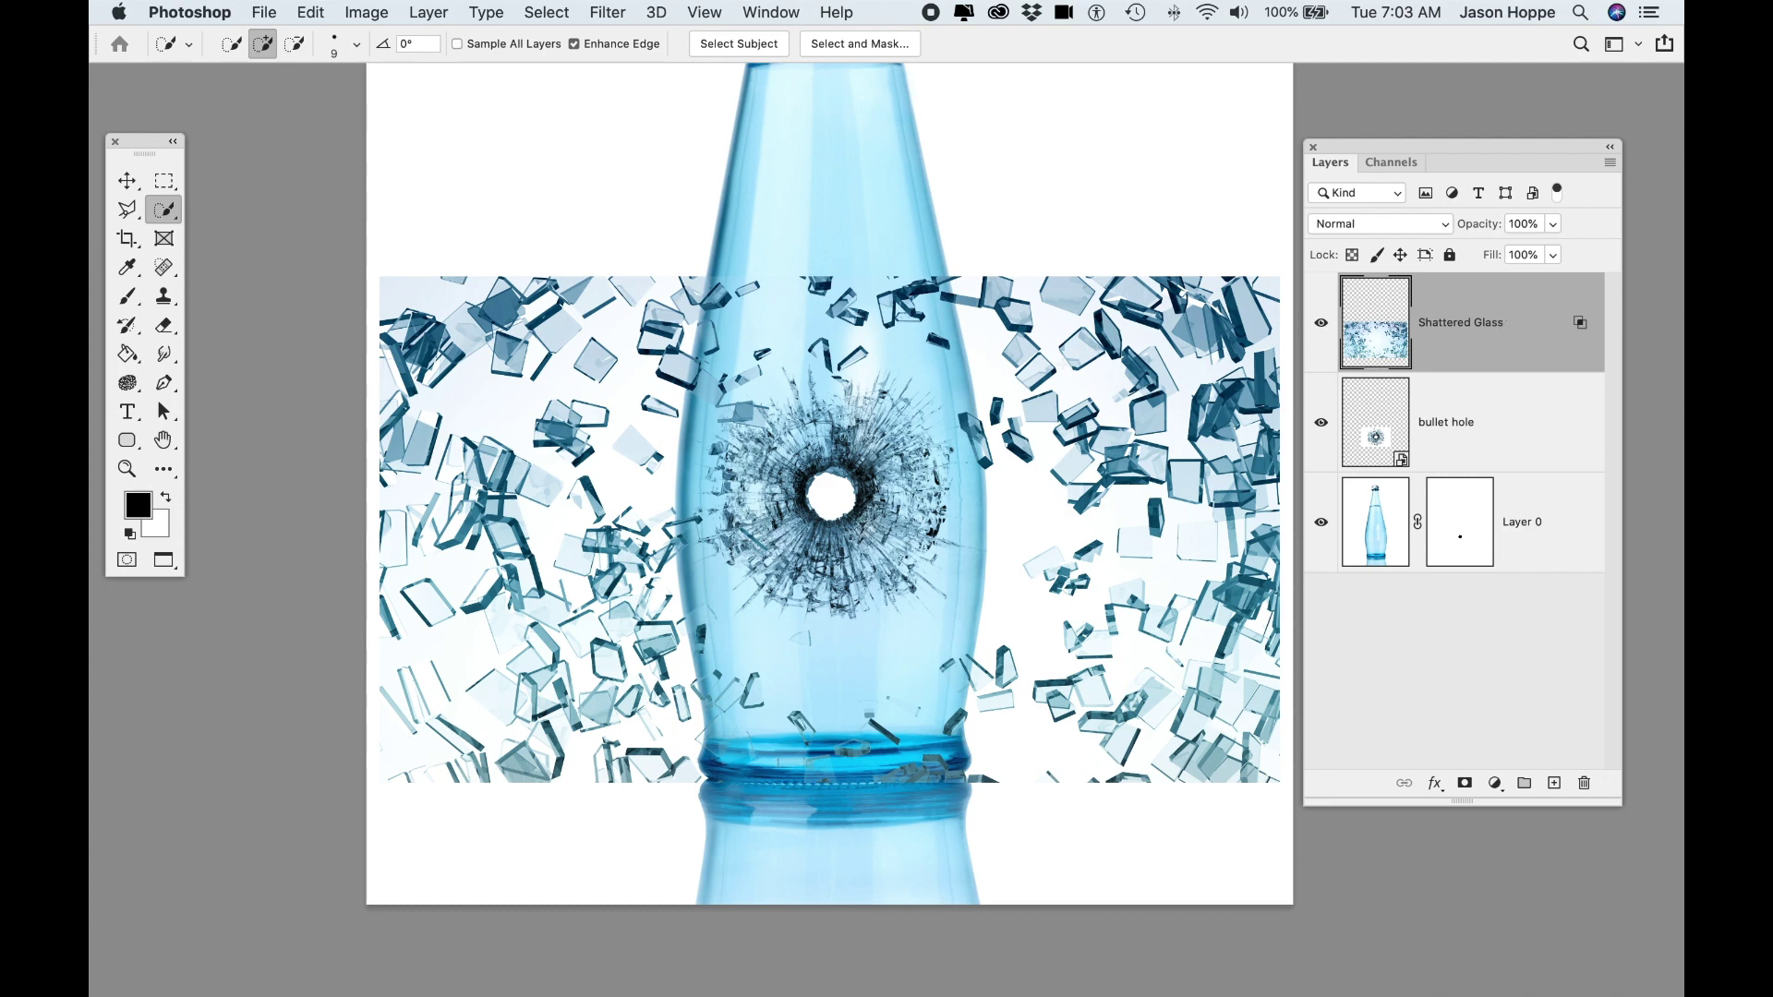
# Convert the Shattered Glass layer to a smart object and shift it slightly up and left over the bottle.
pyautogui.rightClick(1522, 335)
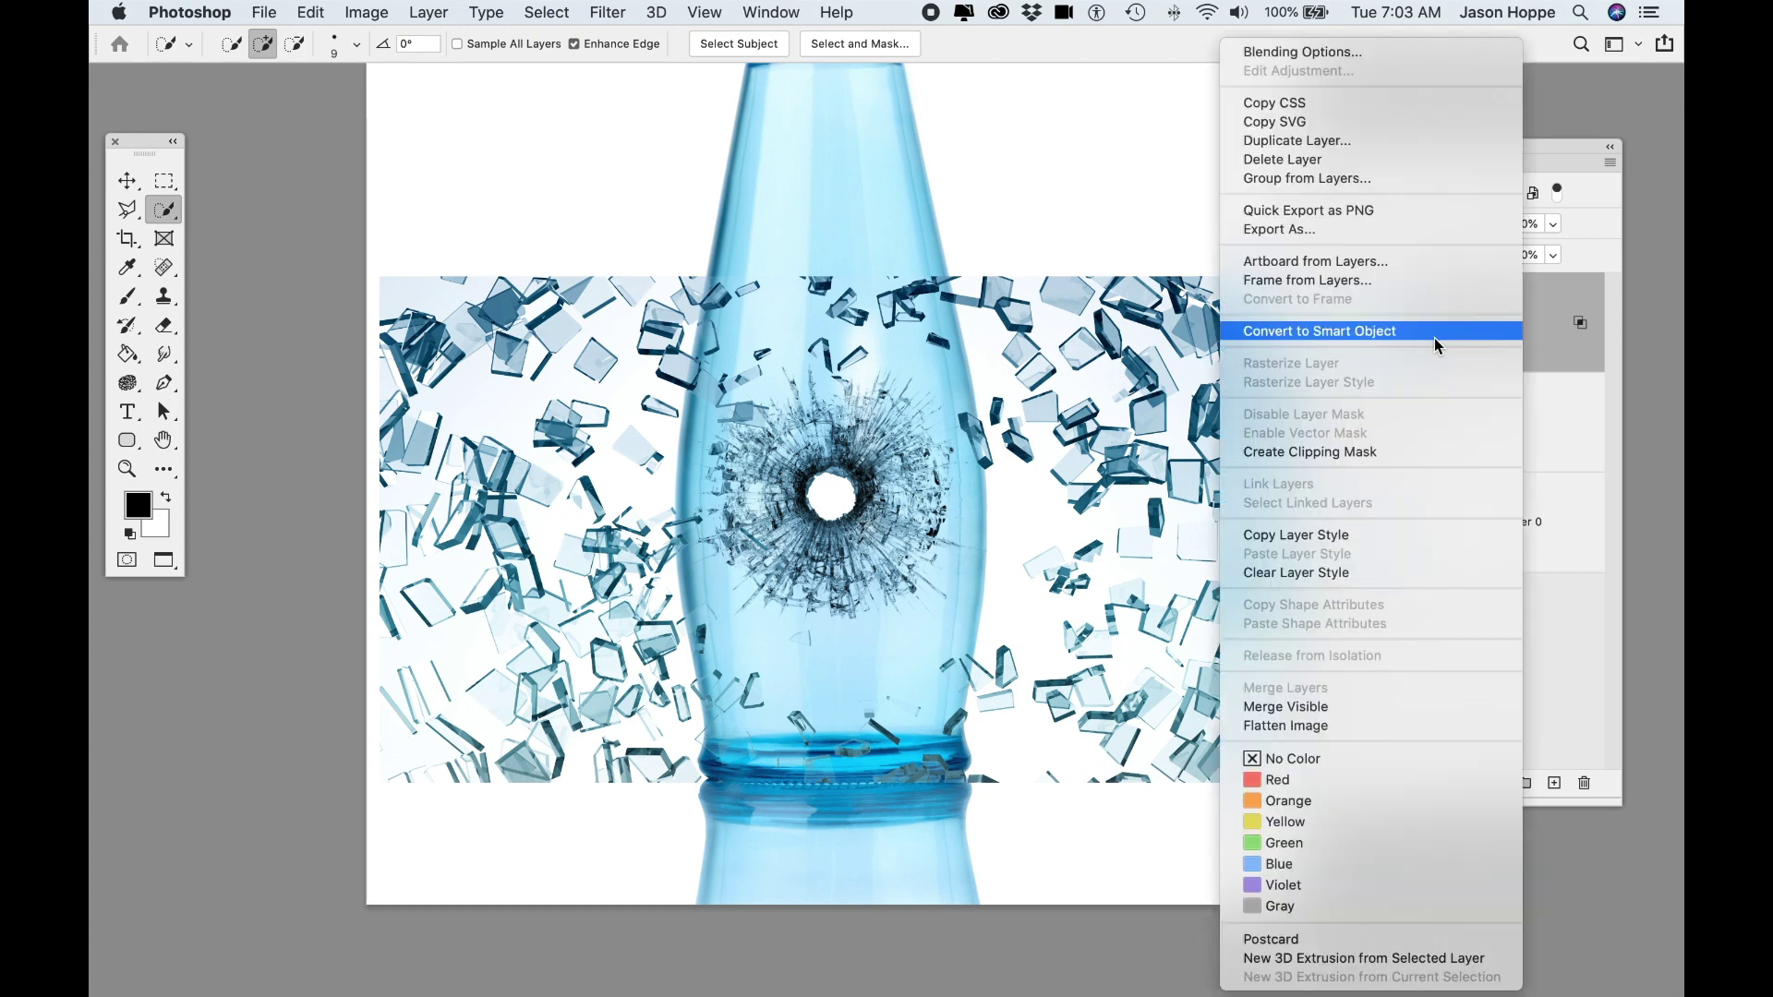
pyautogui.click(1437, 346)
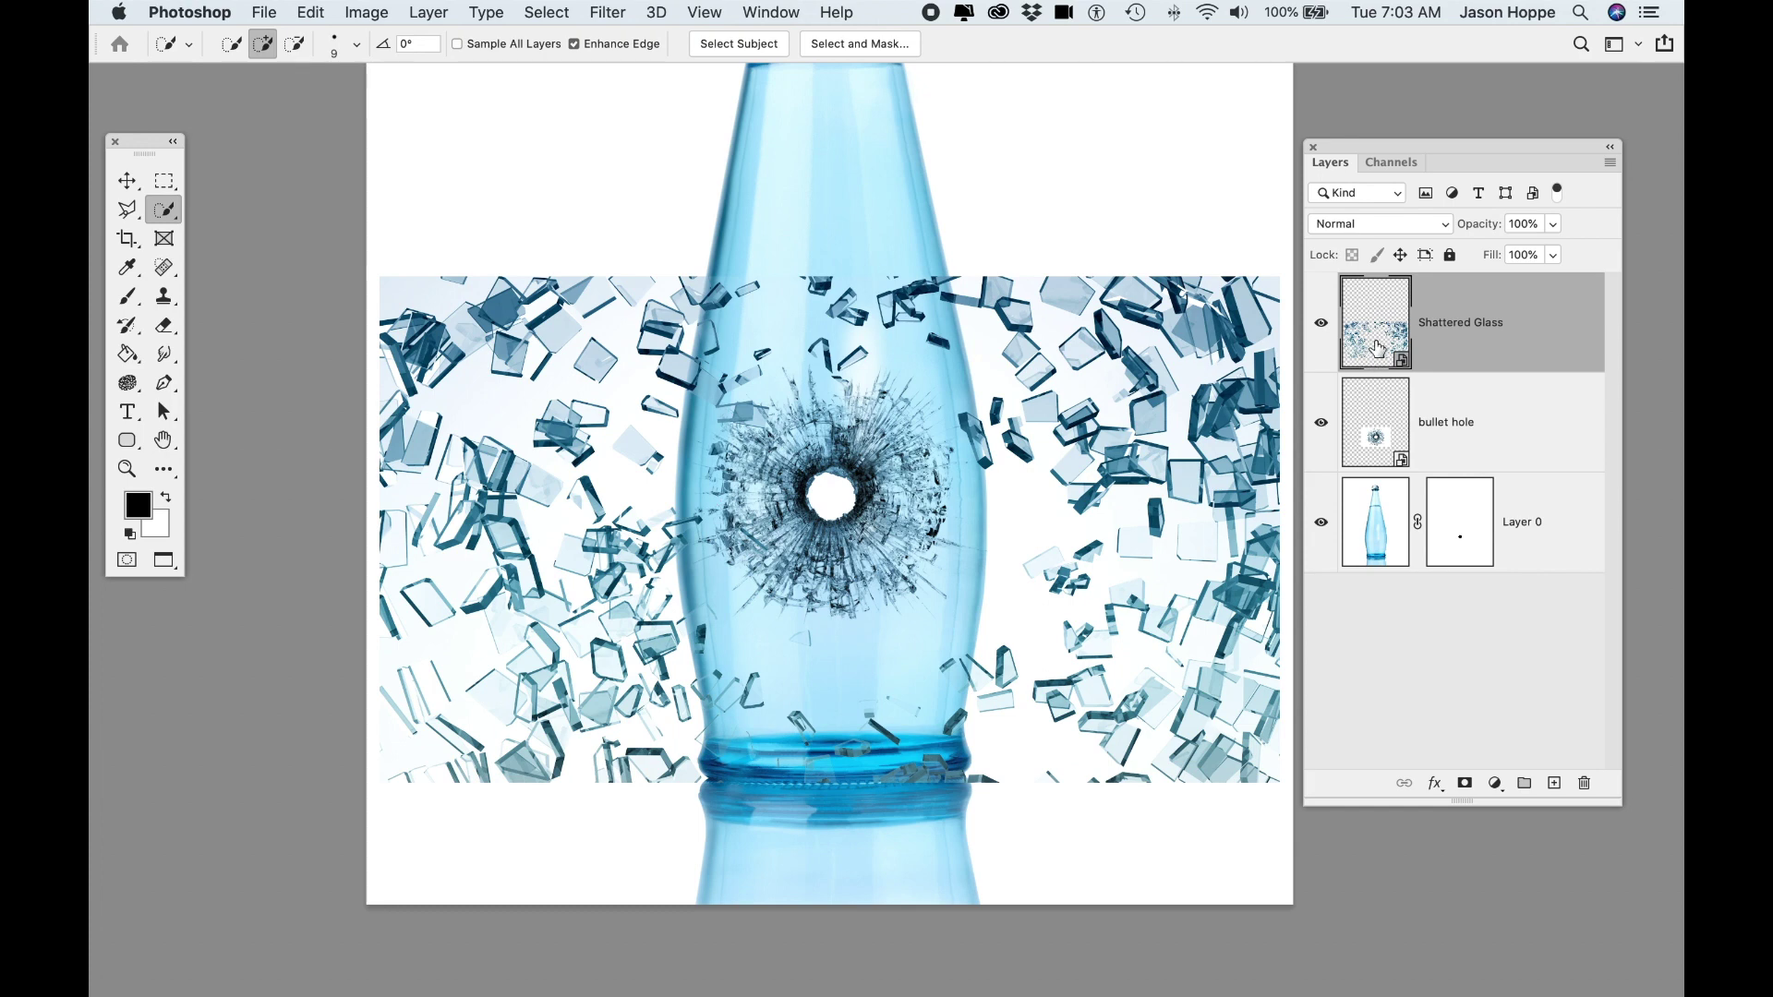
pyautogui.press('v')
pyautogui.moveTo(1055, 434); pyautogui.dragTo(1034, 392)
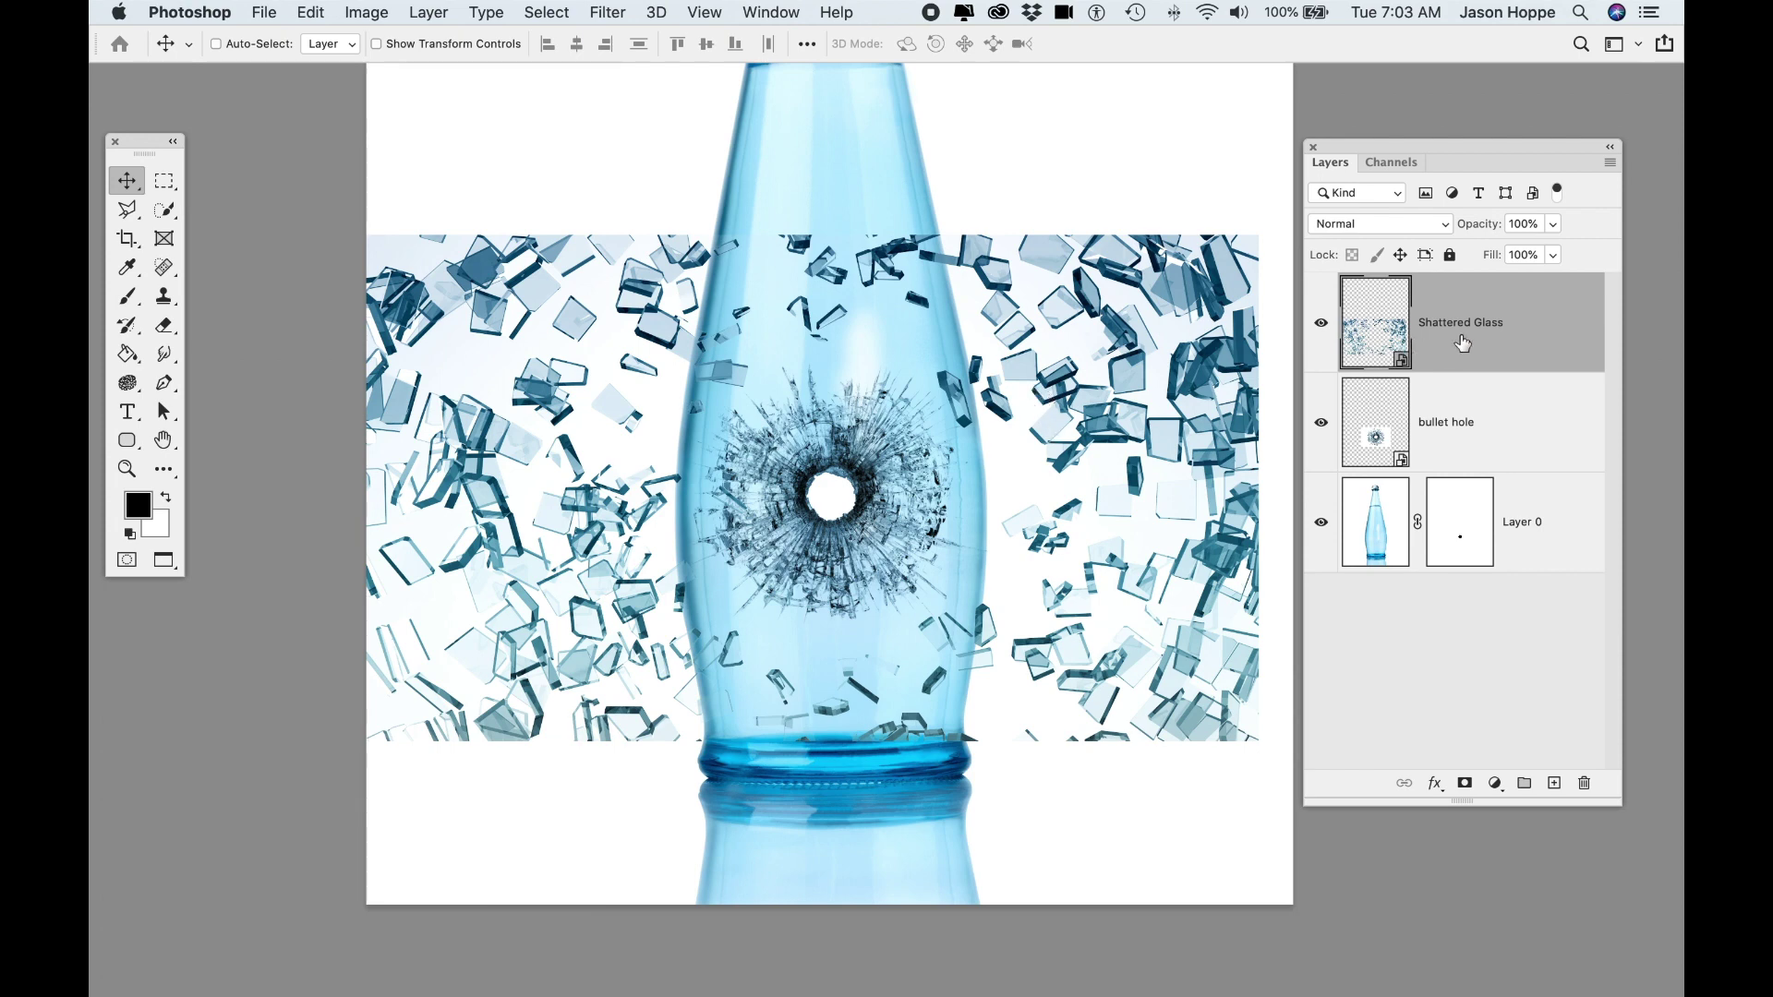
# Duplicate the Shattered Glass layer and rotate the copy to -90° with Free Transform.
pyautogui.press('super+j')
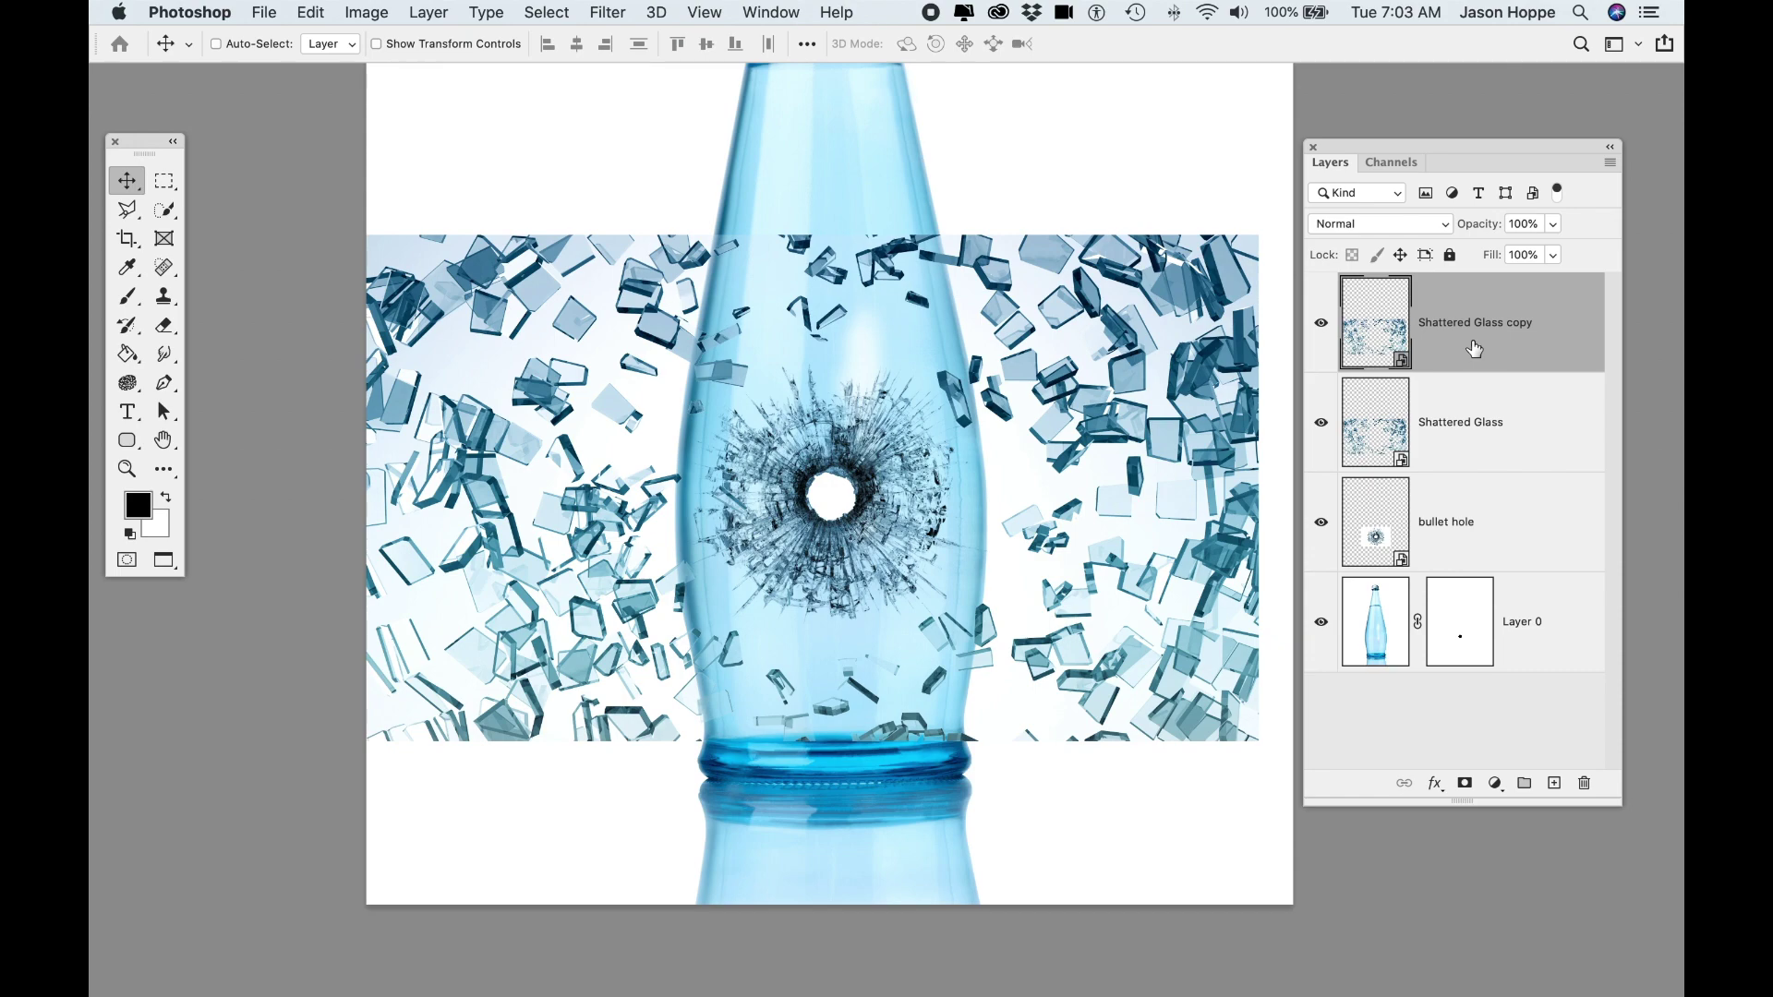
pyautogui.press('super+t')
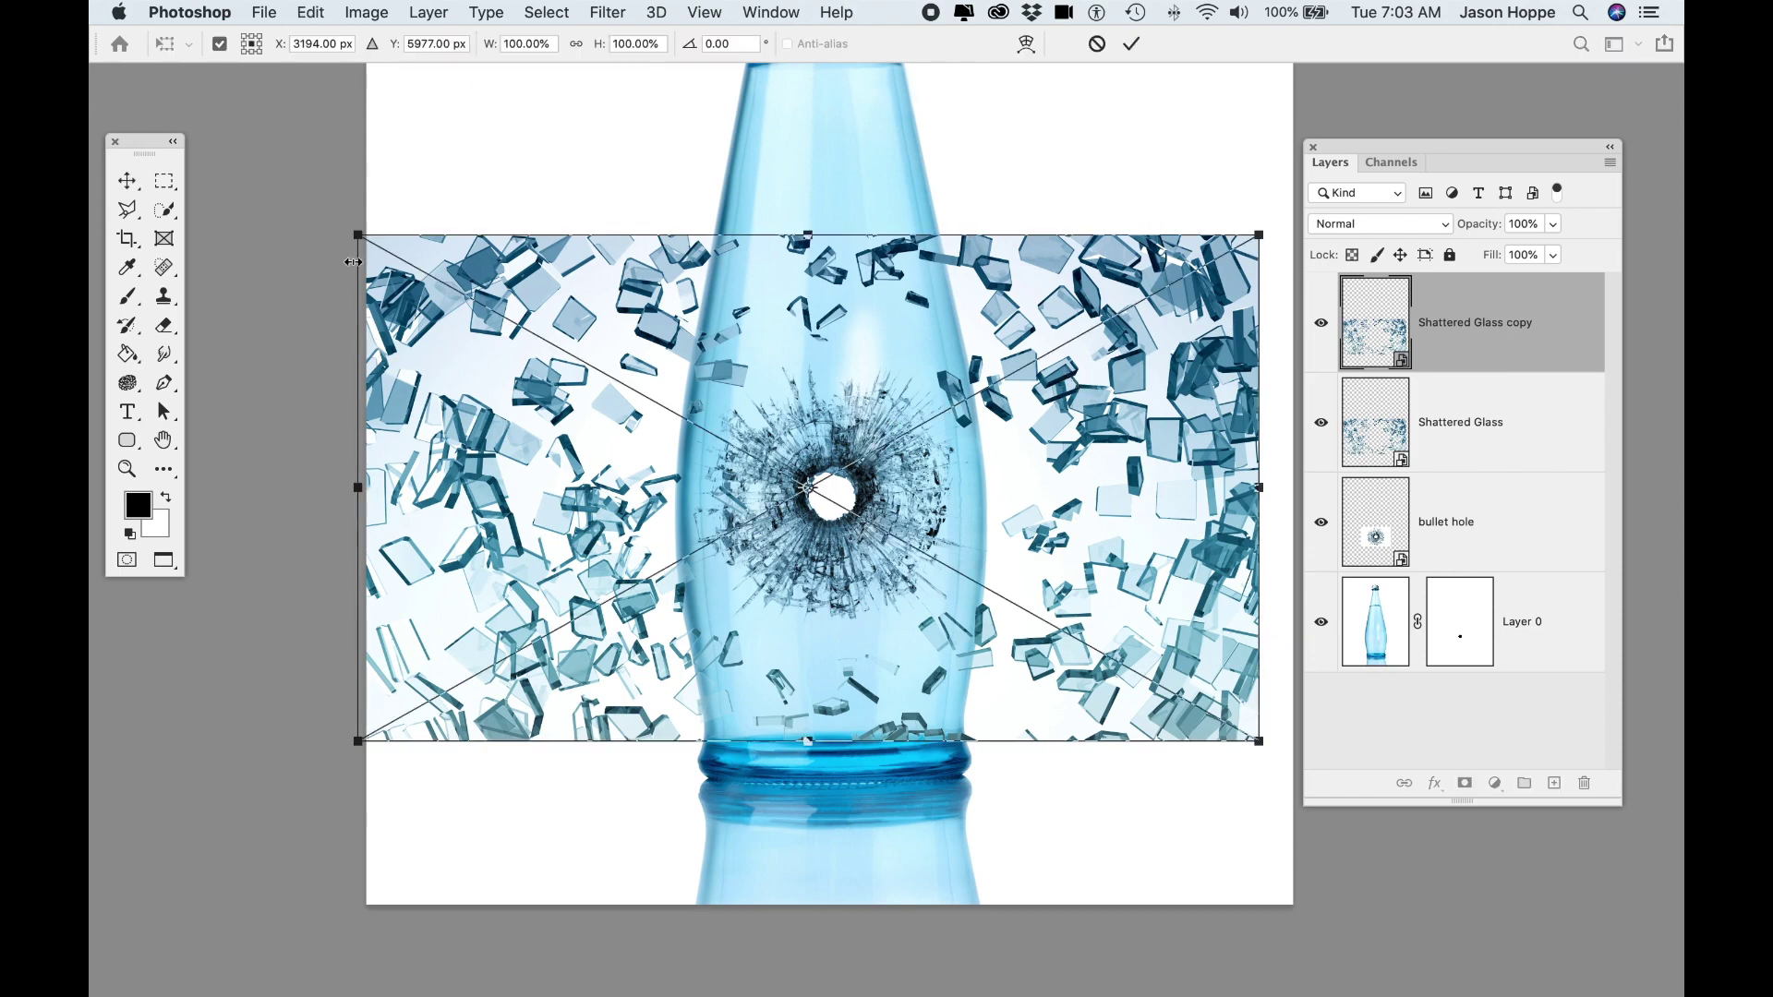
pyautogui.moveTo(331, 239); pyautogui.dragTo(361, 585)
pyautogui.moveTo(627, 682); pyautogui.dragTo(692, 688)
pyautogui.press('super+minus')
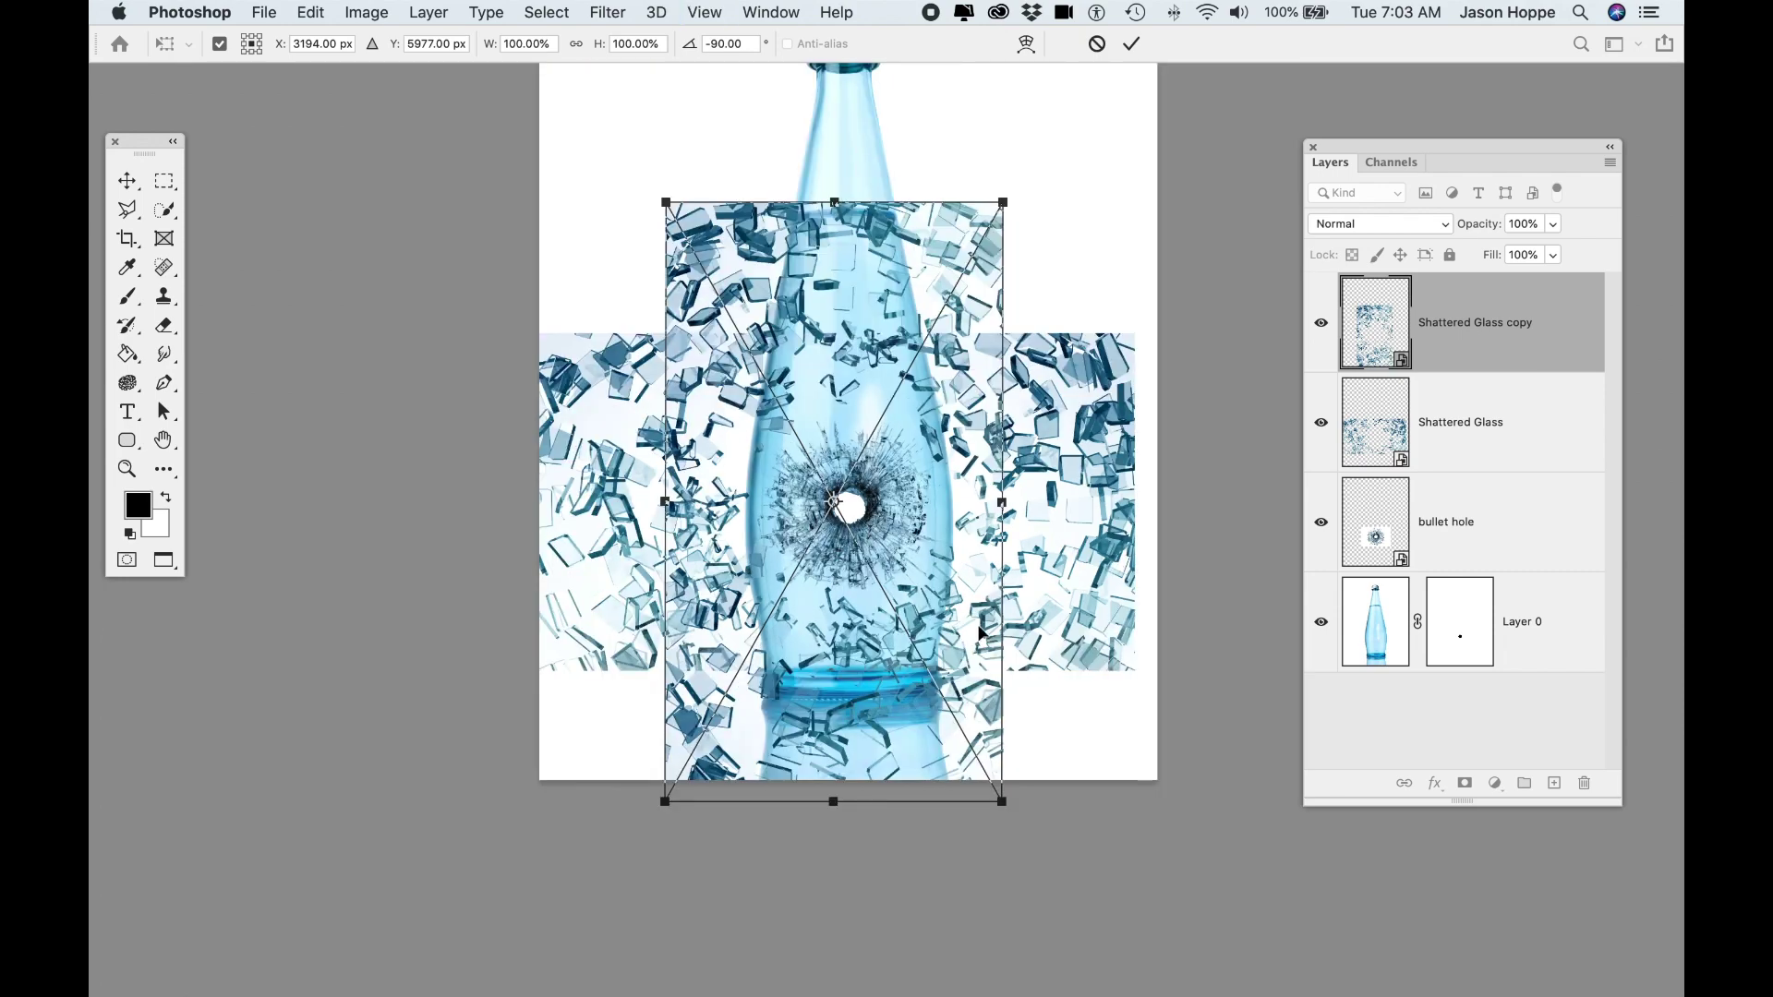
# Widen the rotated Shattered Glass copy on both sides, enlarge it around the bullet hole, and apply the transform.
pyautogui.moveTo(1002, 501); pyautogui.dragTo(1050, 501)
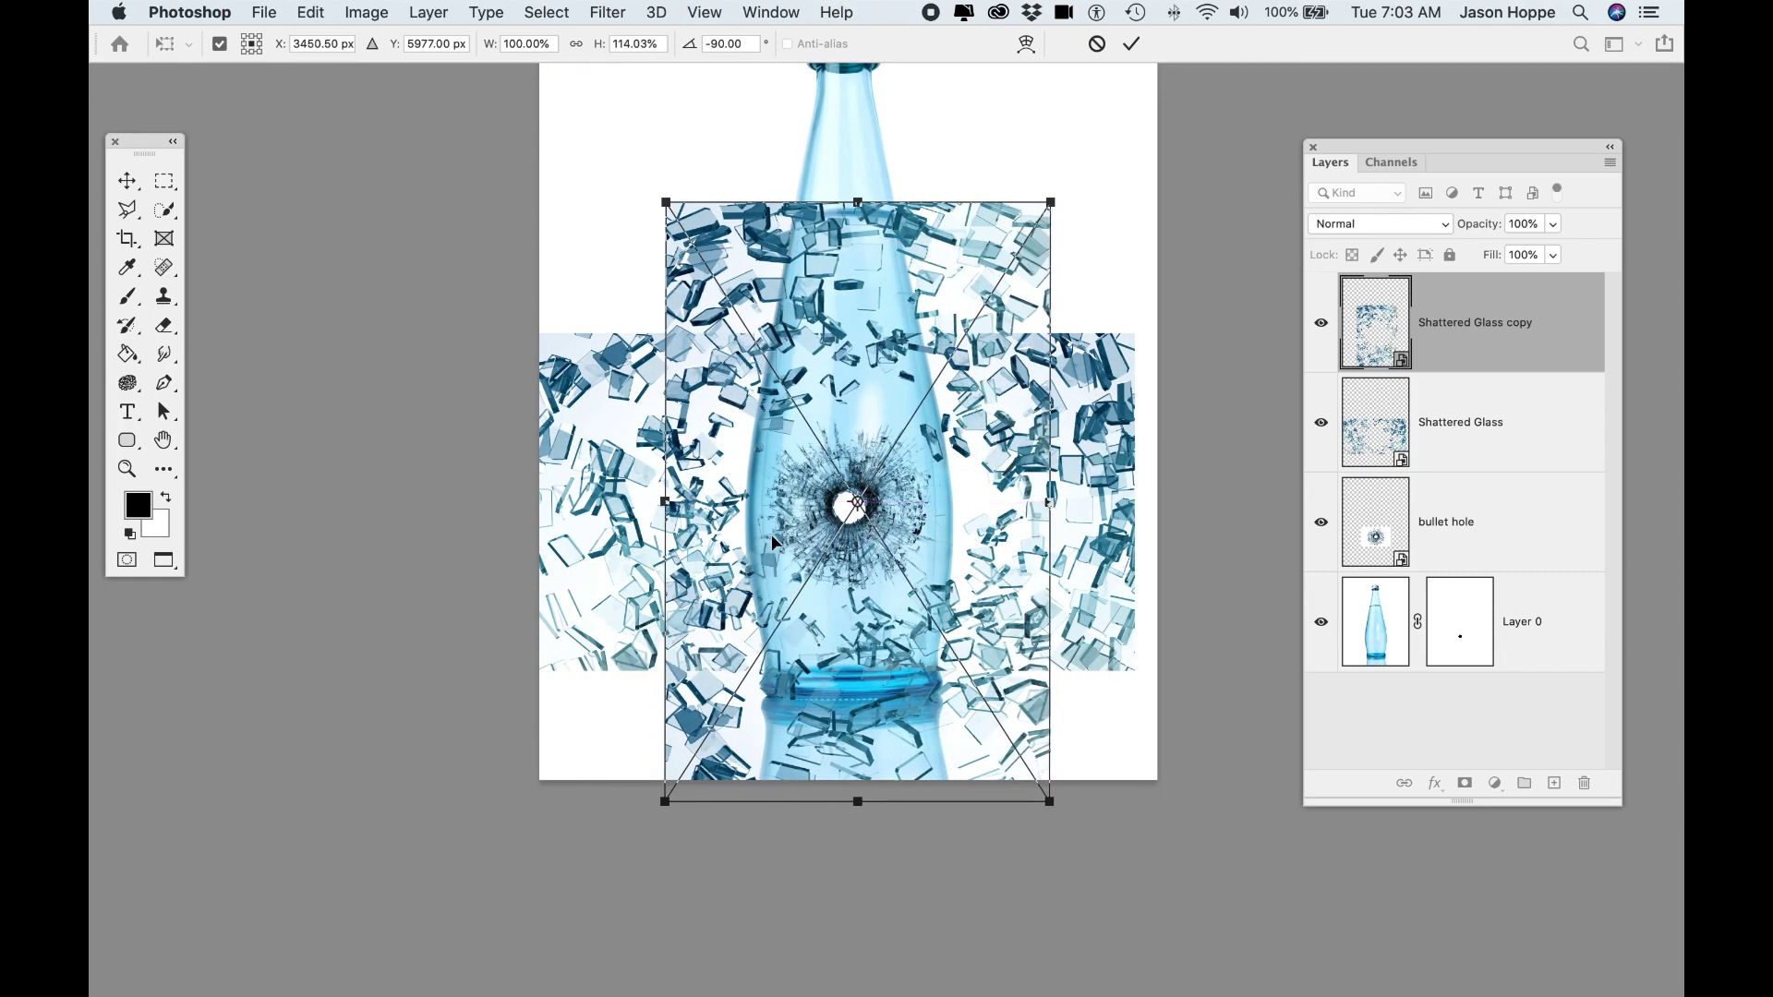
pyautogui.moveTo(665, 505); pyautogui.dragTo(639, 505)
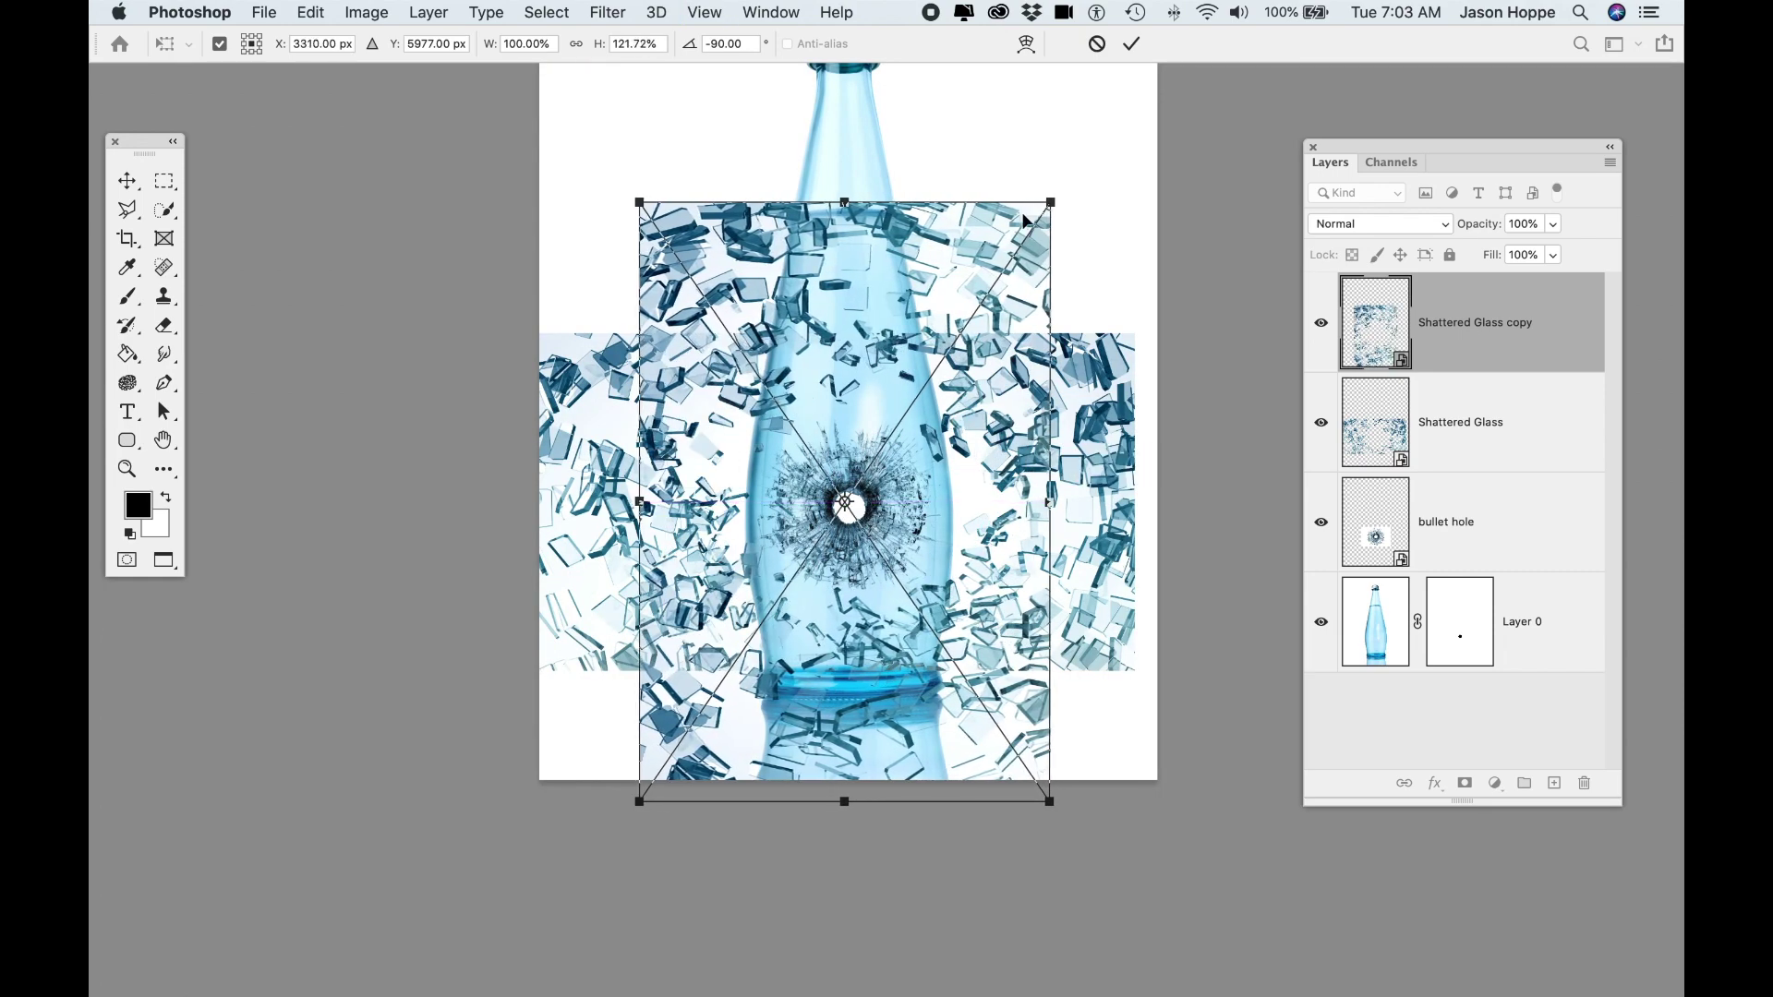
pyautogui.moveTo(1051, 202); pyautogui.dragTo(1085, 152)
pyautogui.moveTo(948, 454); pyautogui.dragTo(953, 460)
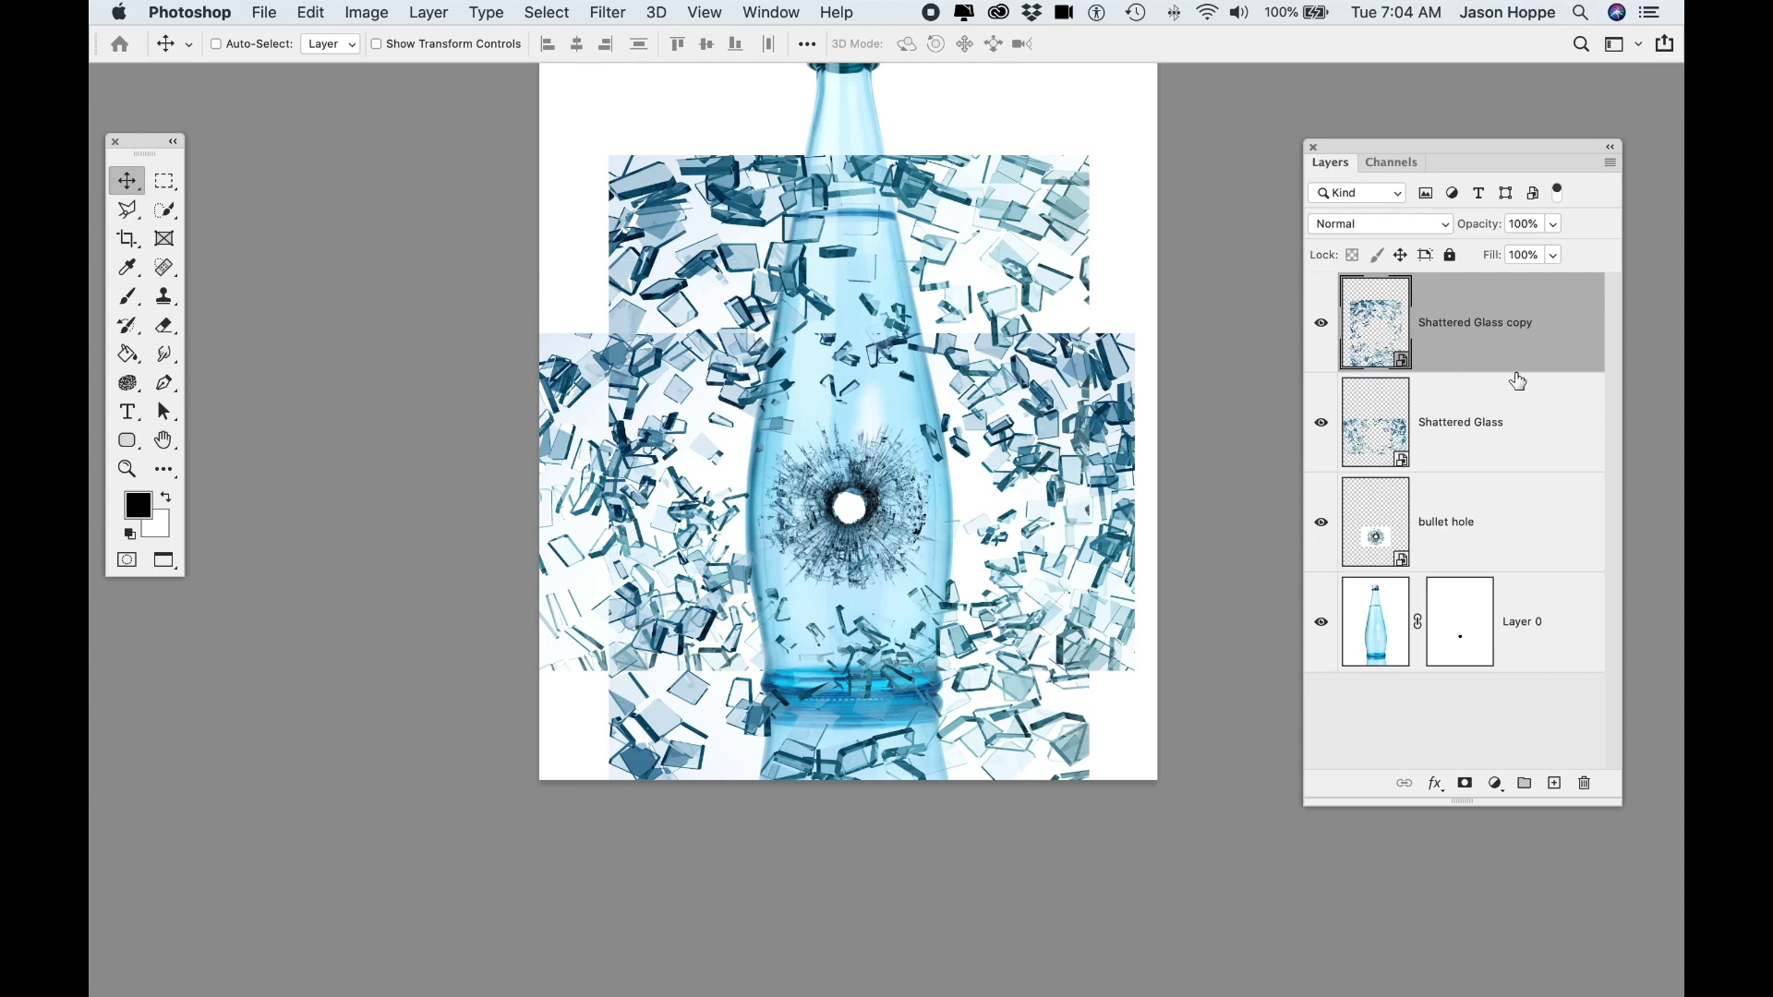
# Combine the Shattered Glass and Shattered Glass copy layers into a single smart object.
pyautogui.keyDown('shift'); pyautogui.click(1552, 431); pyautogui.keyUp('shift')
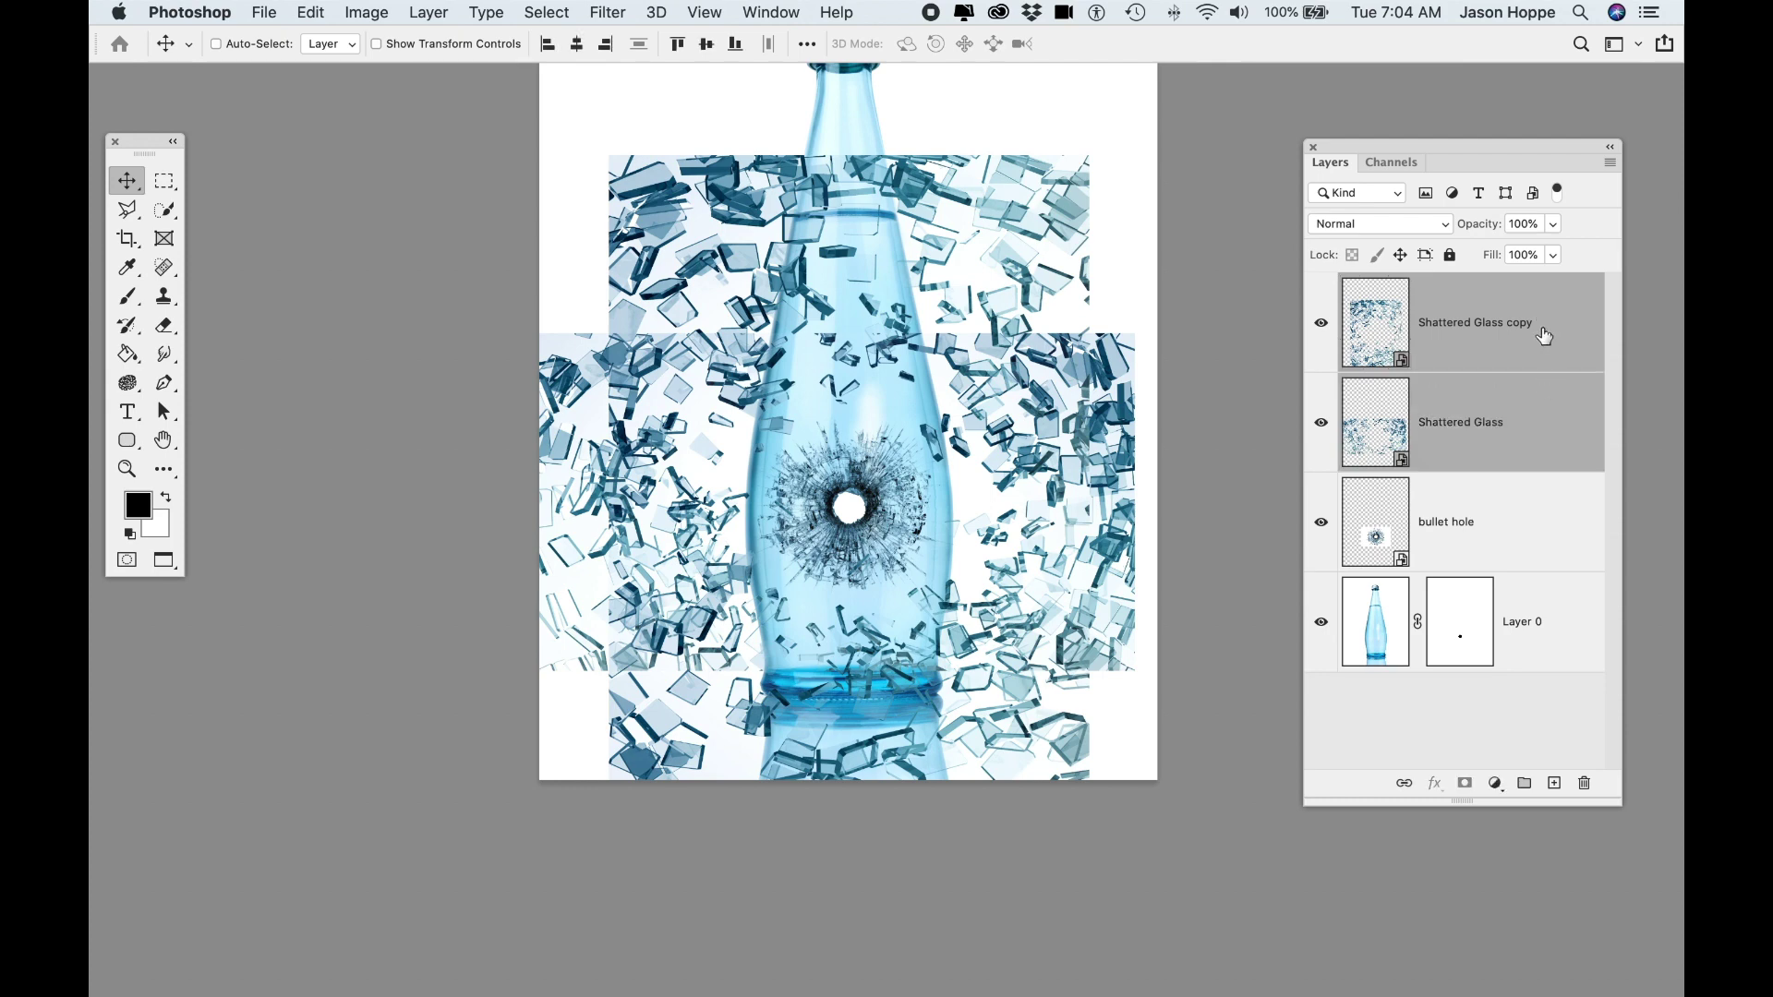
pyautogui.rightClick(1537, 420)
pyautogui.click(1416, 227)
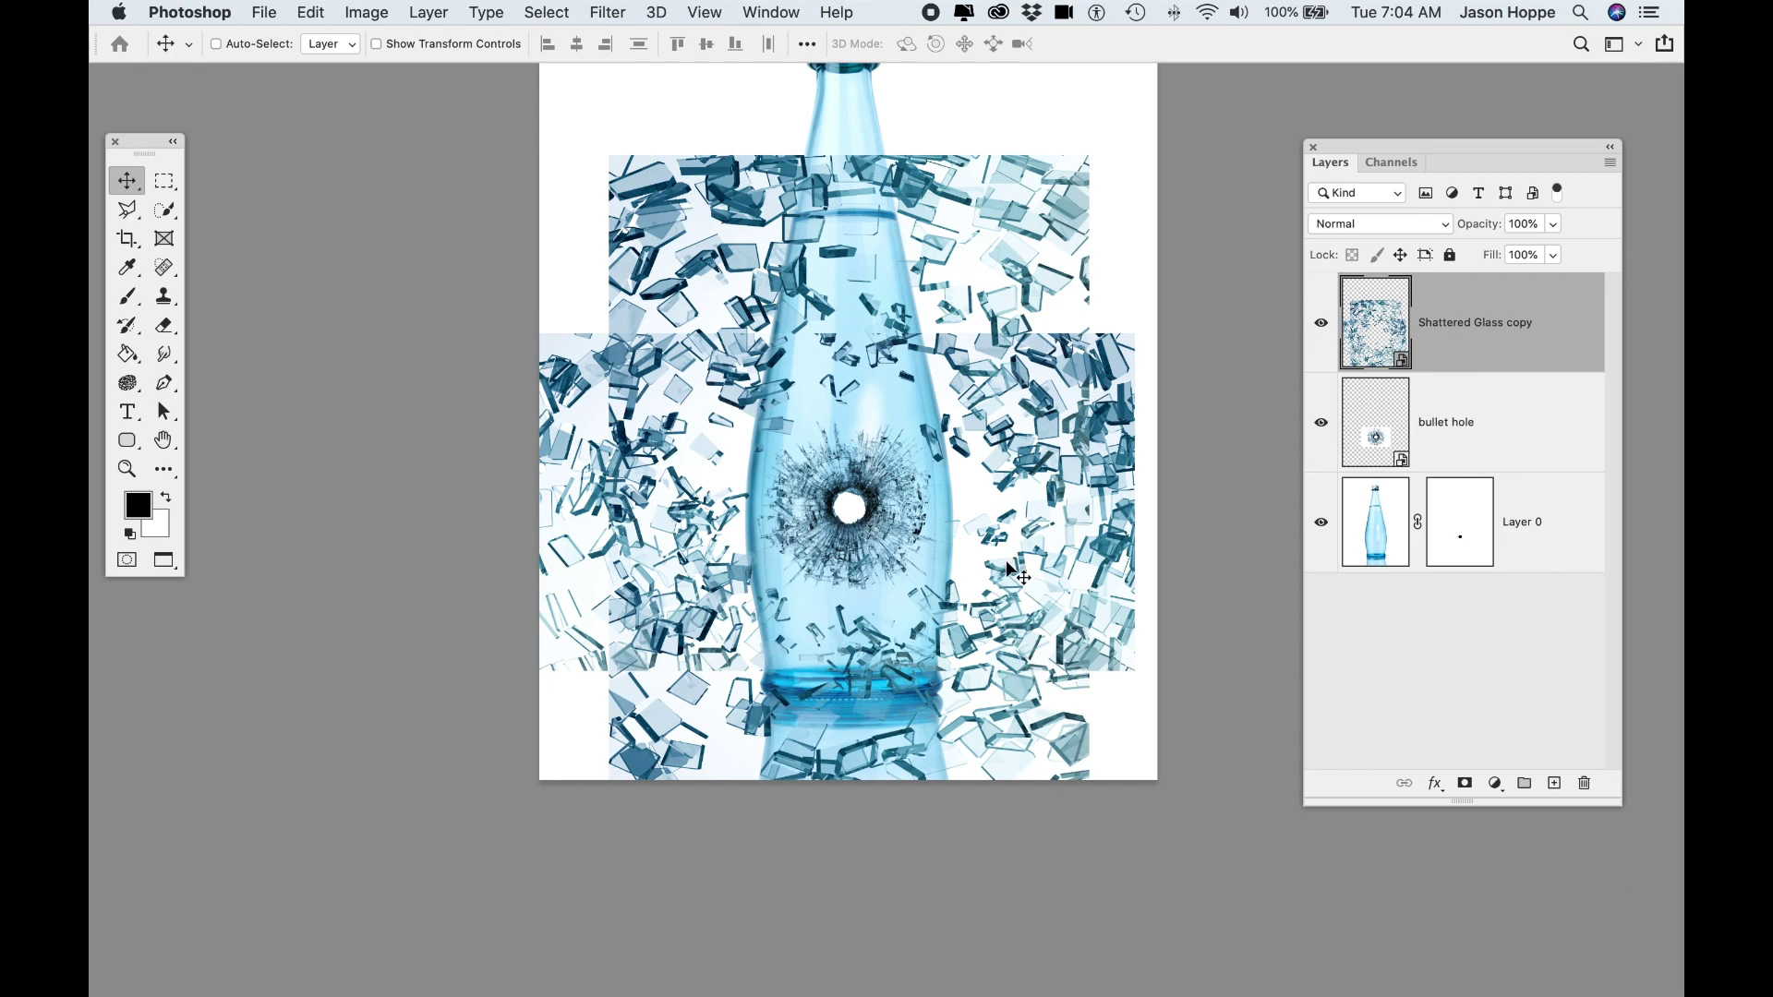
# Open the combined glass layer in Liquify and pucker the shards toward the empty center with a 6000 px brush.
pyautogui.scroll(3, 986, 604)
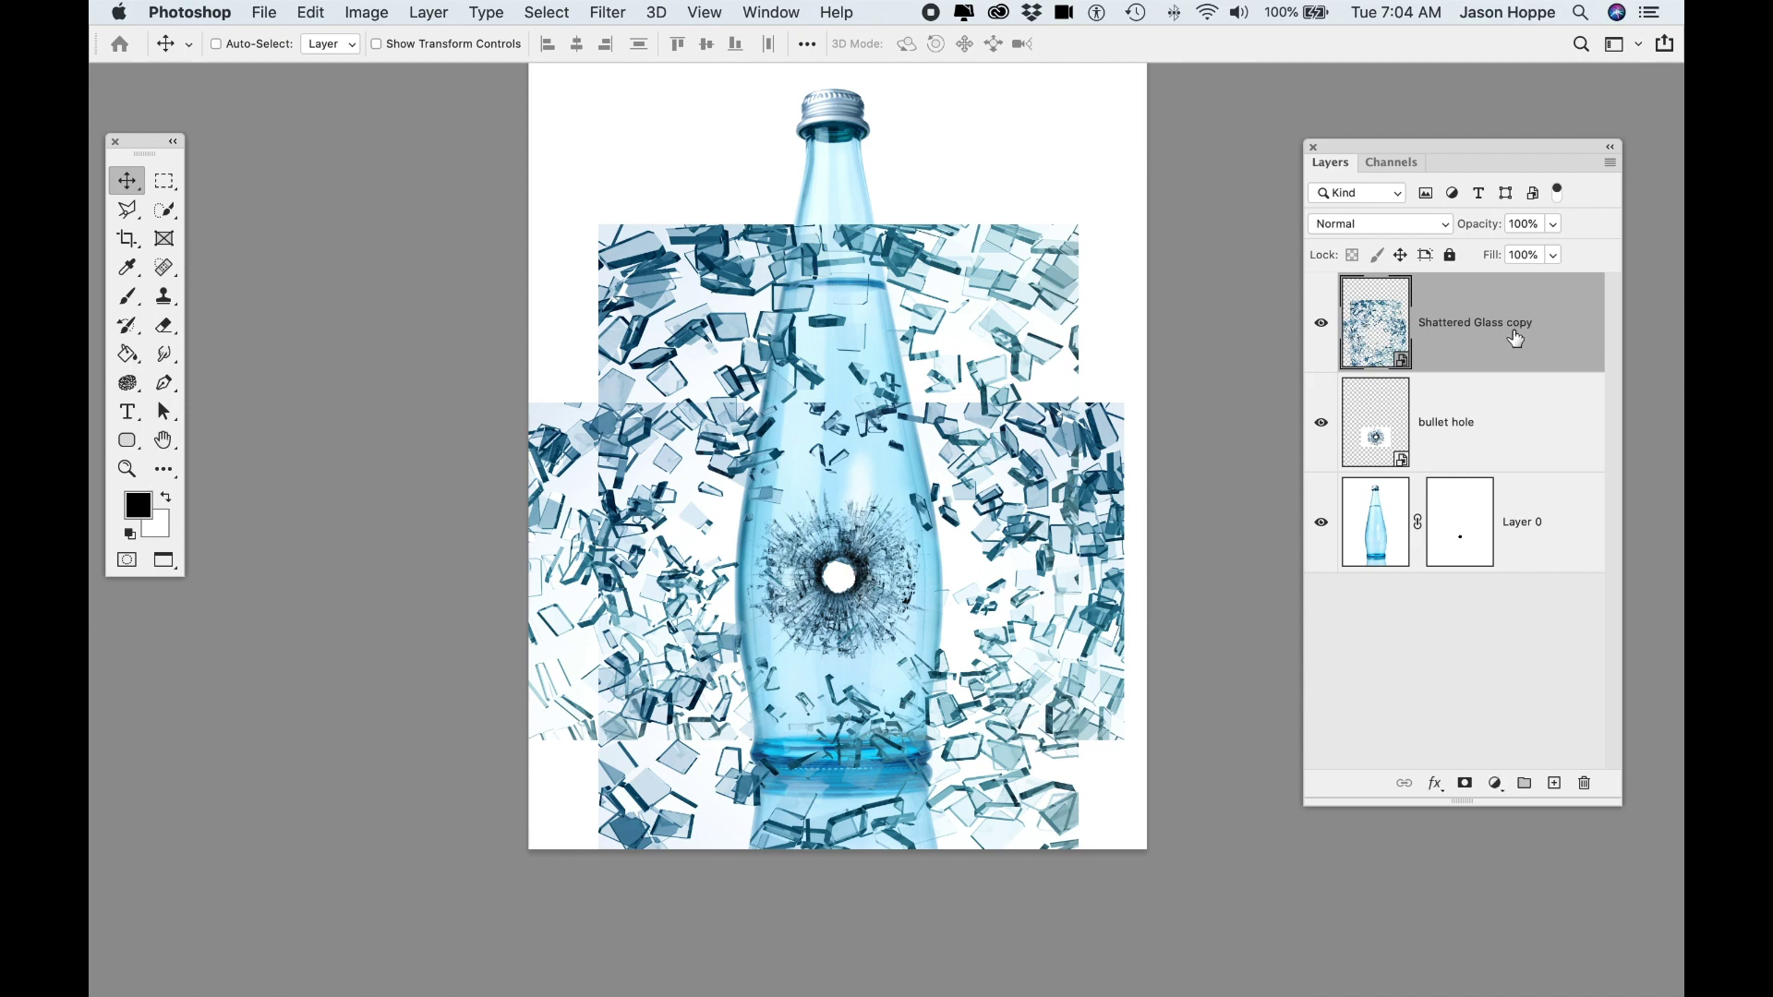
pyautogui.click(607, 11)
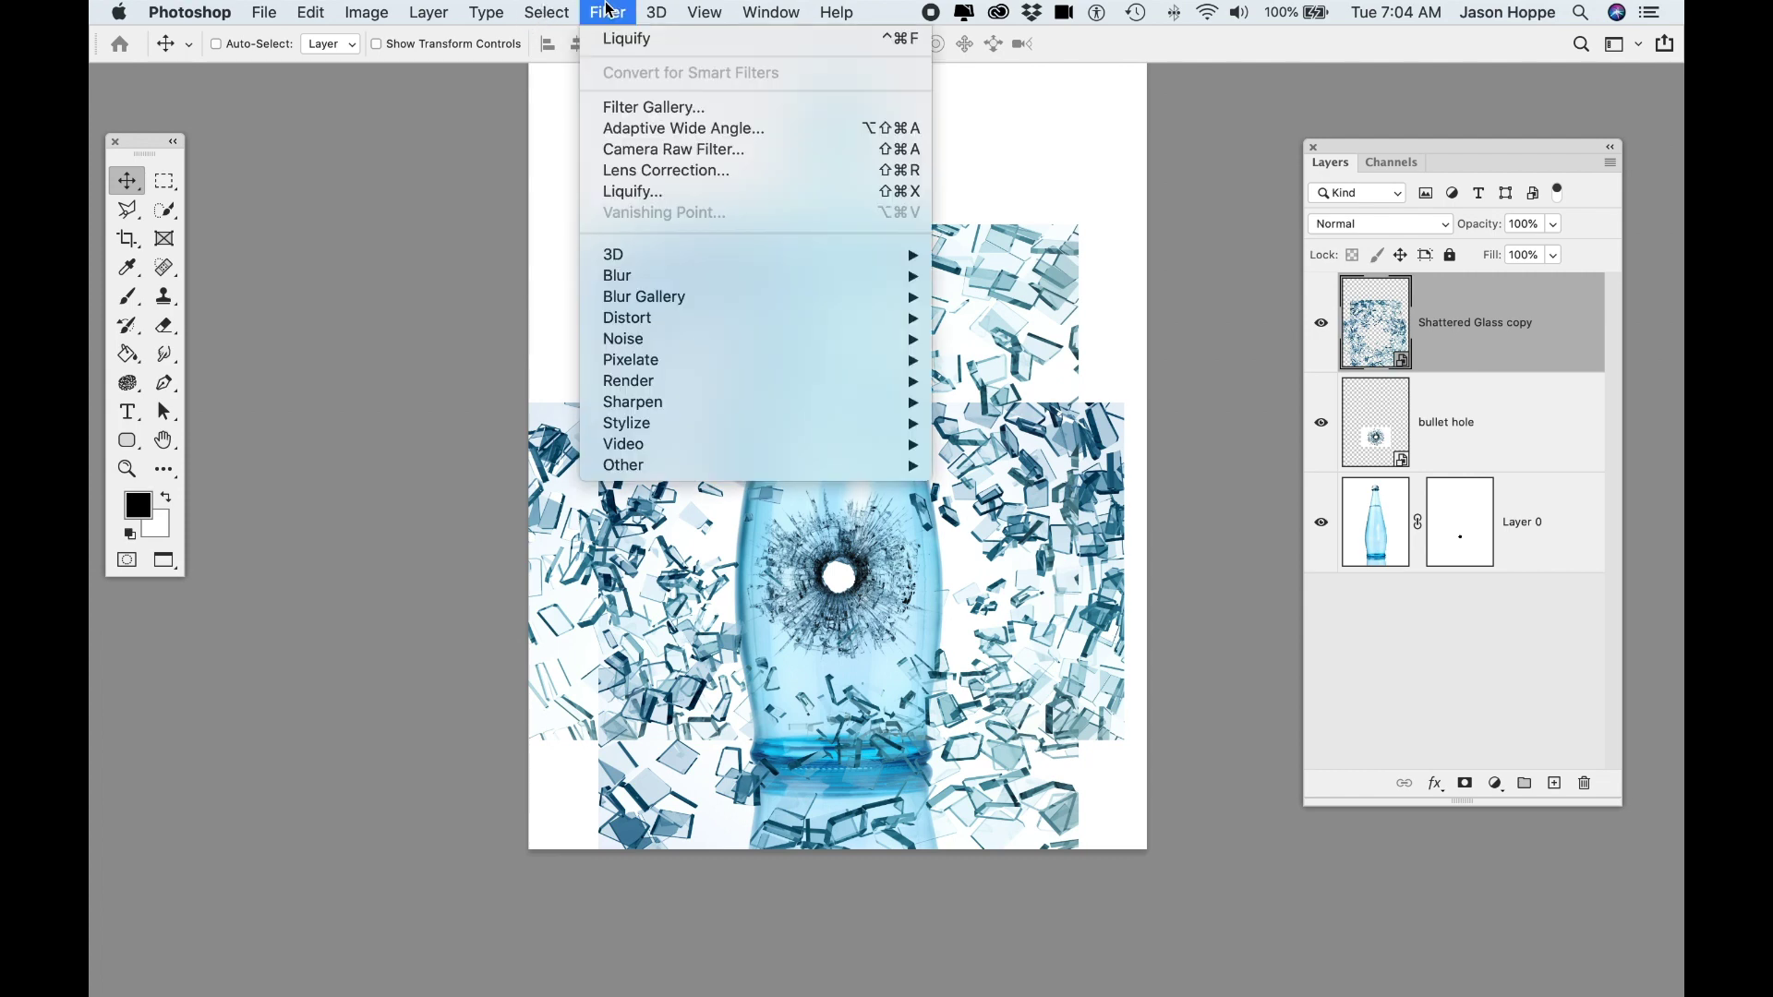
pyautogui.click(646, 193)
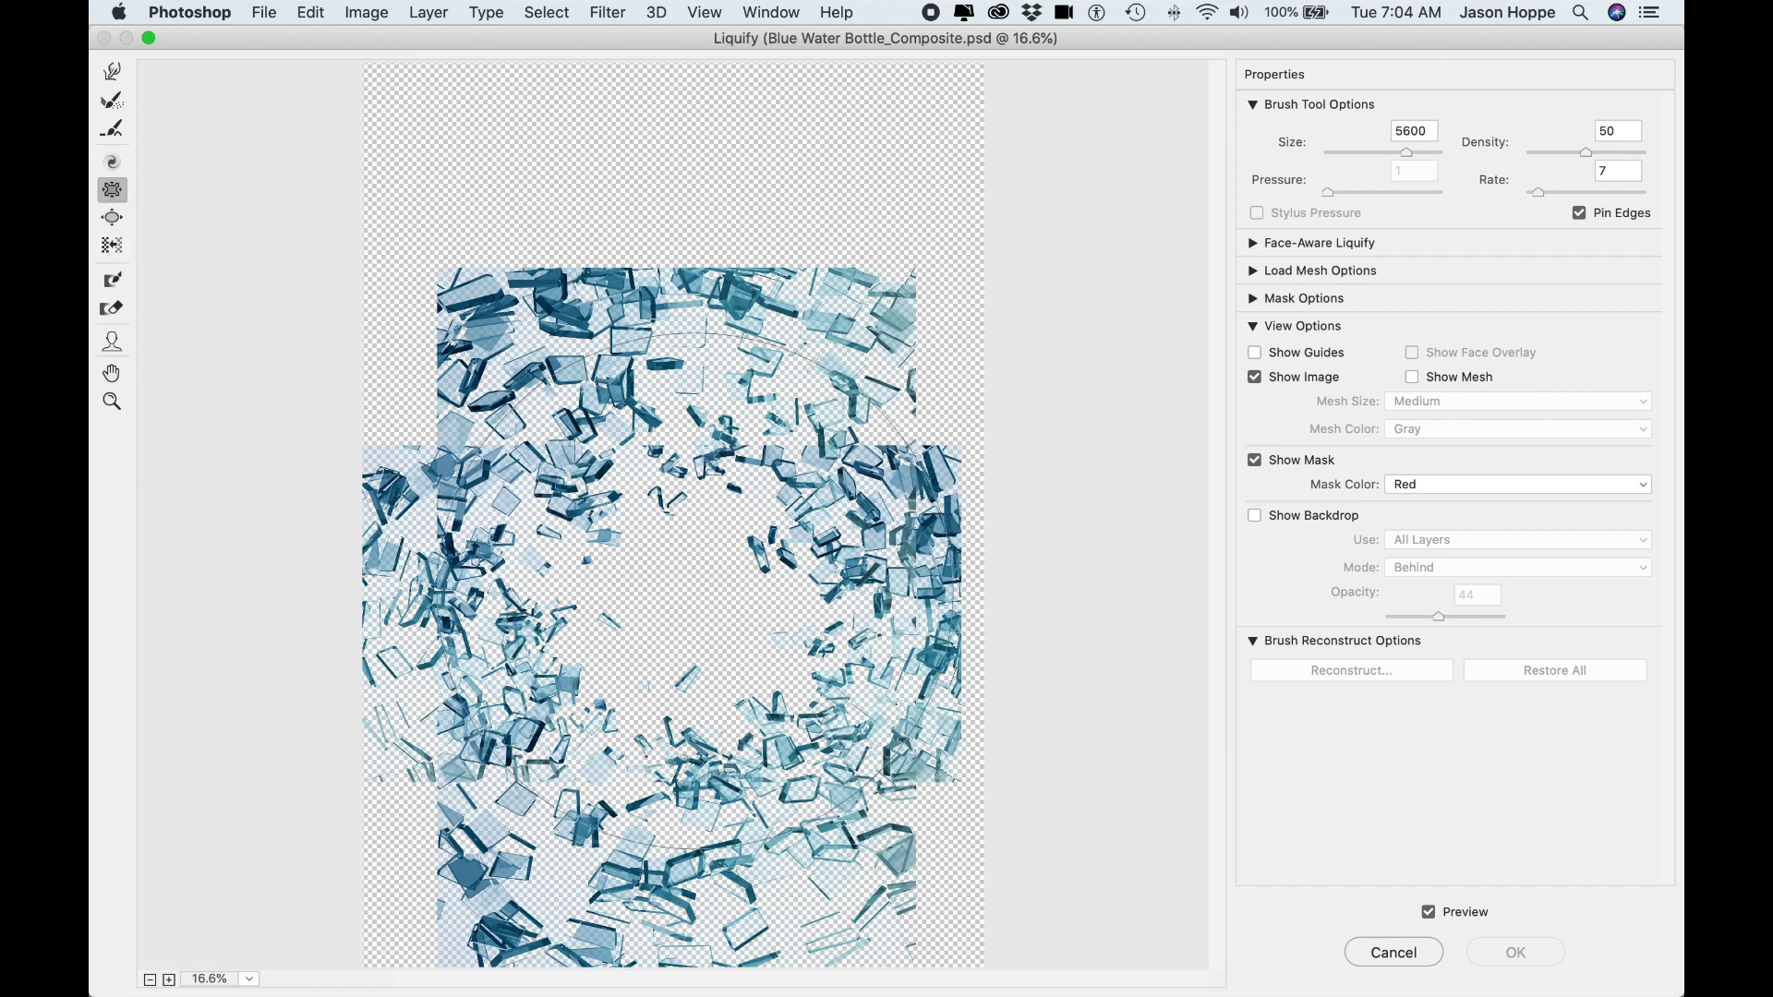
pyautogui.press(']')
pyautogui.press('[')
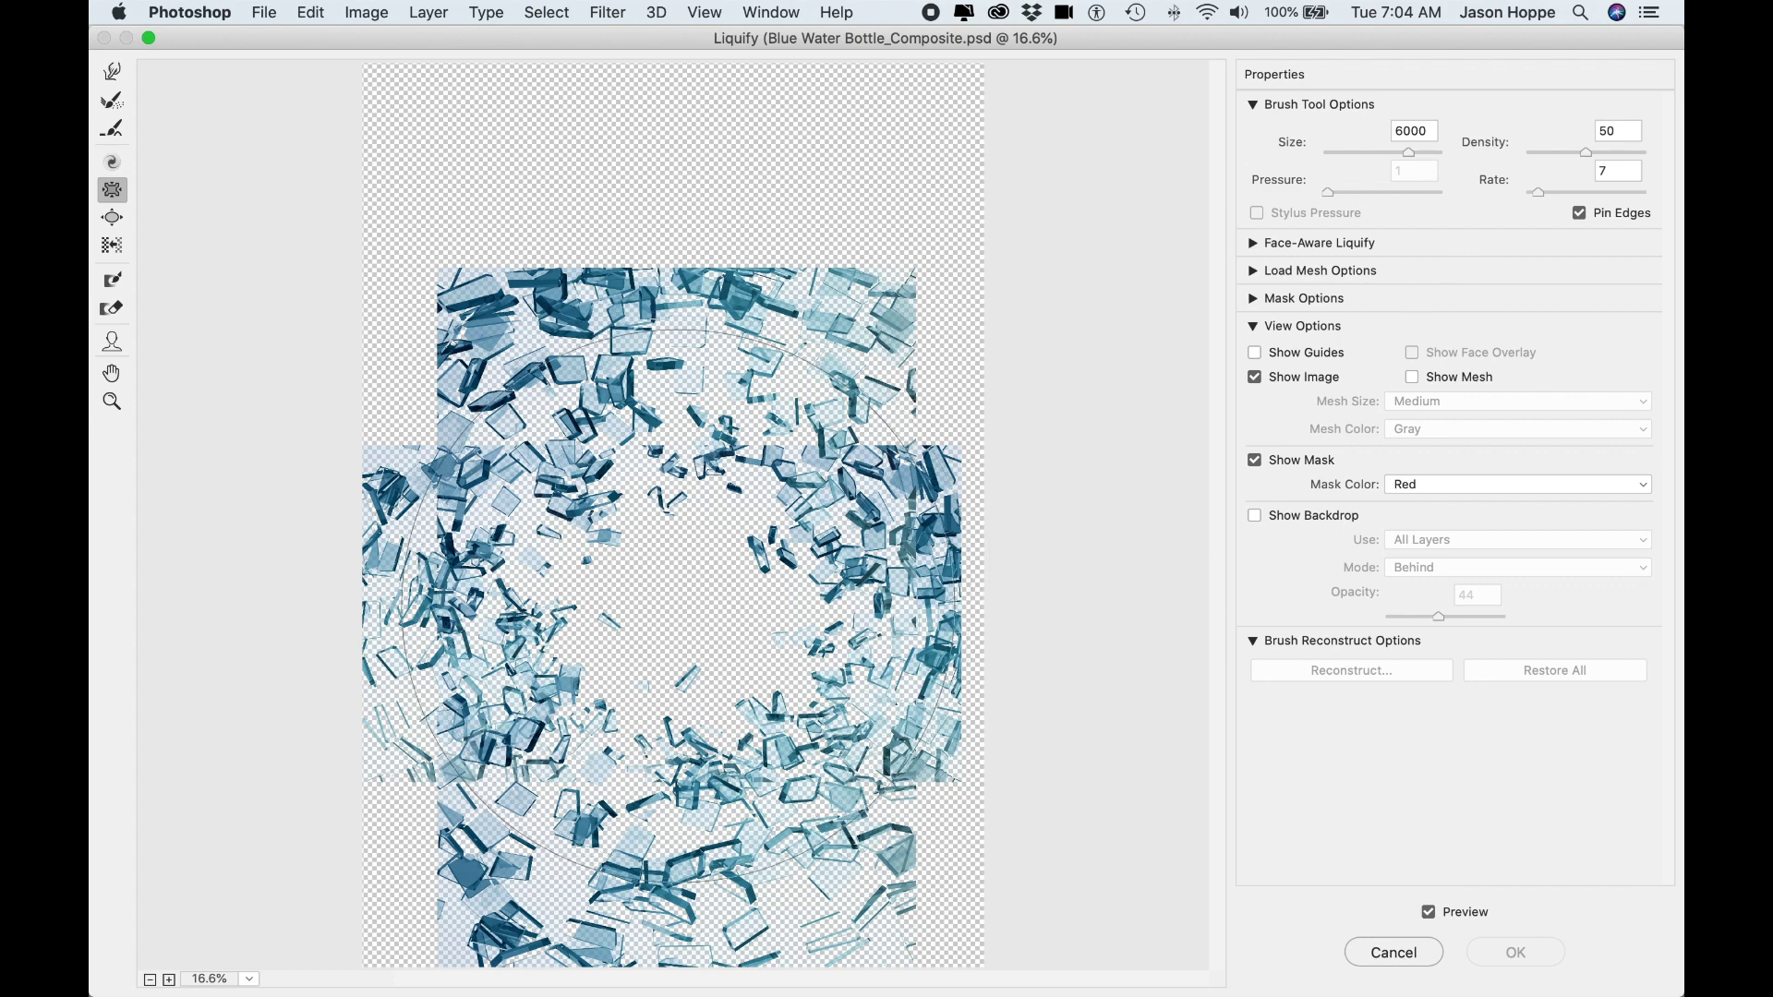
pyautogui.press(']')
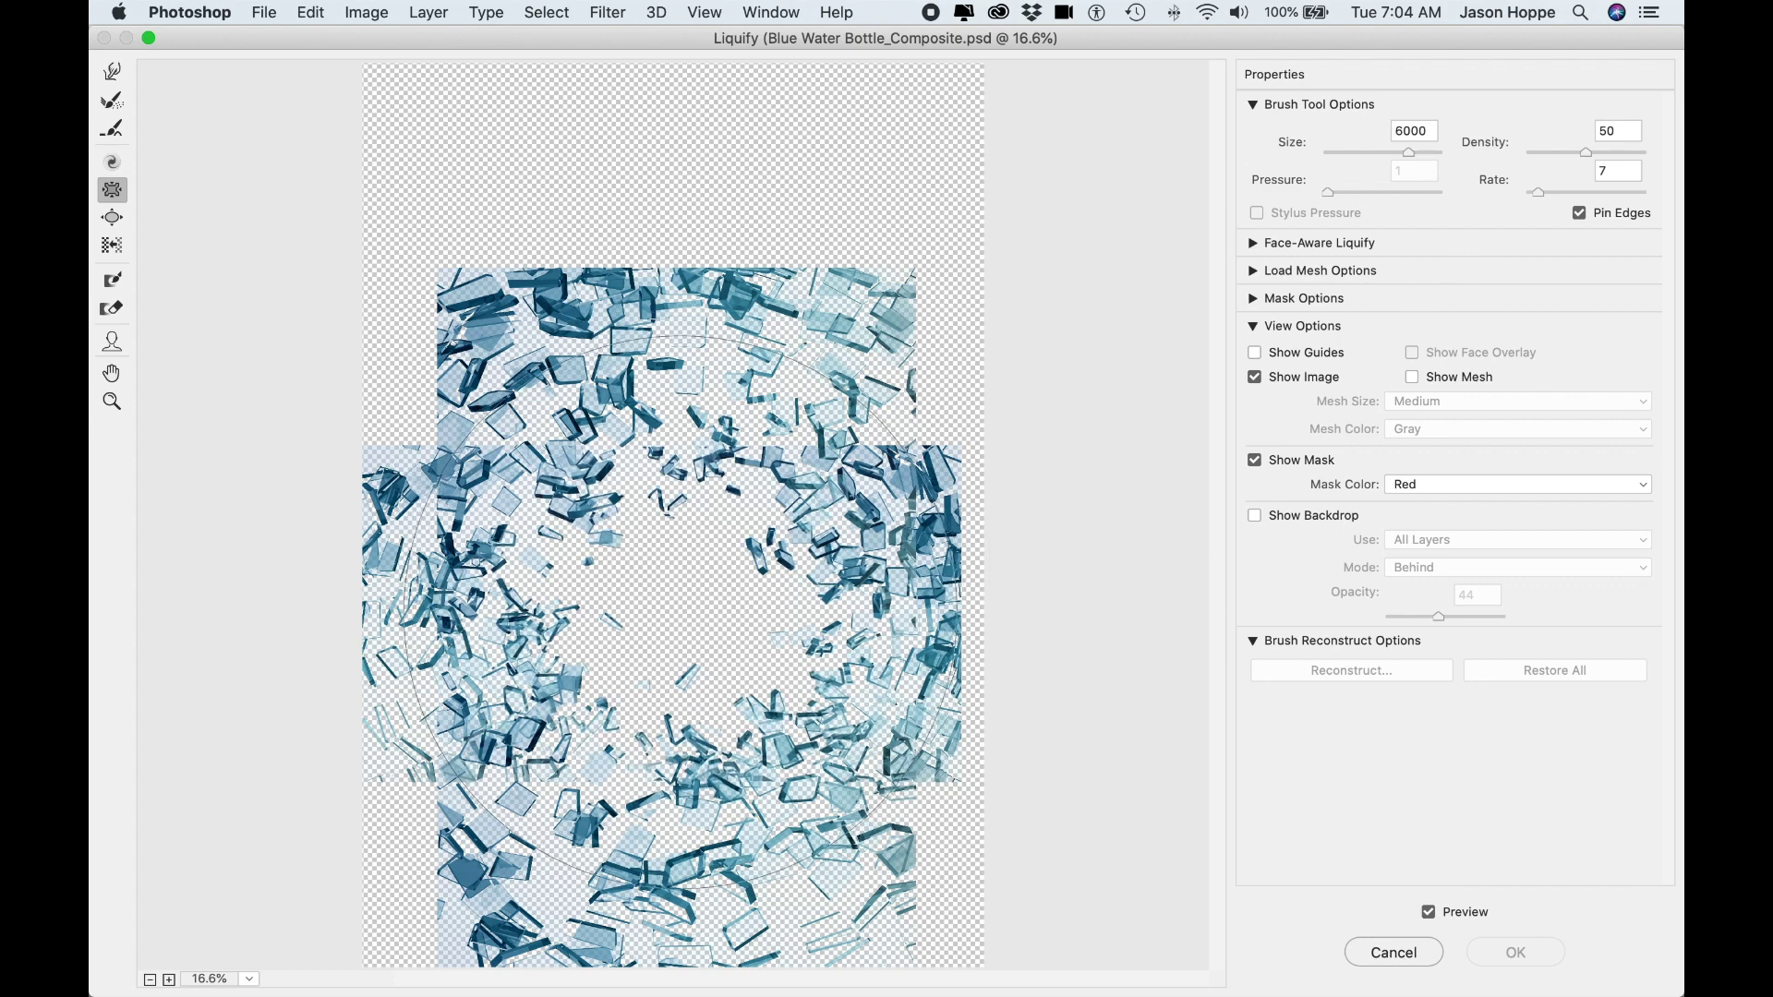
pyautogui.moveTo(678, 625); pyautogui.dragTo(667, 599)
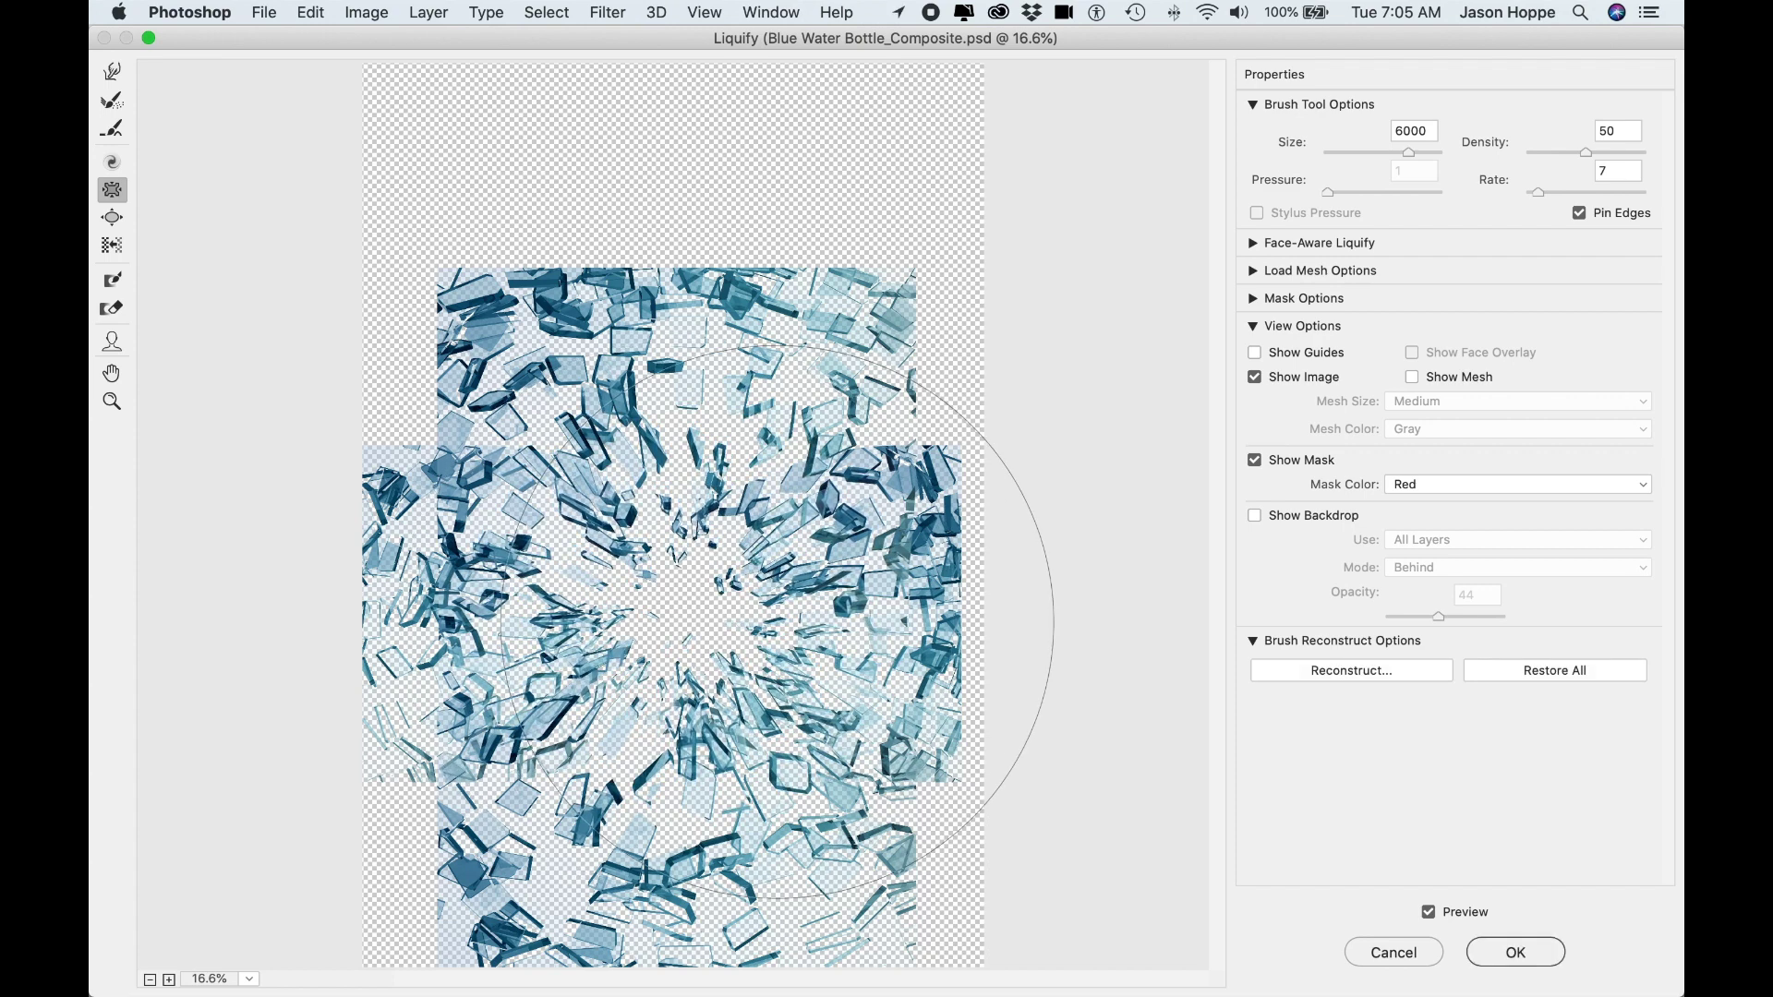
# Bloat the outer edges of the shards with the Bloat tool, reducing its brush size to 4400.
pyautogui.click(113, 219)
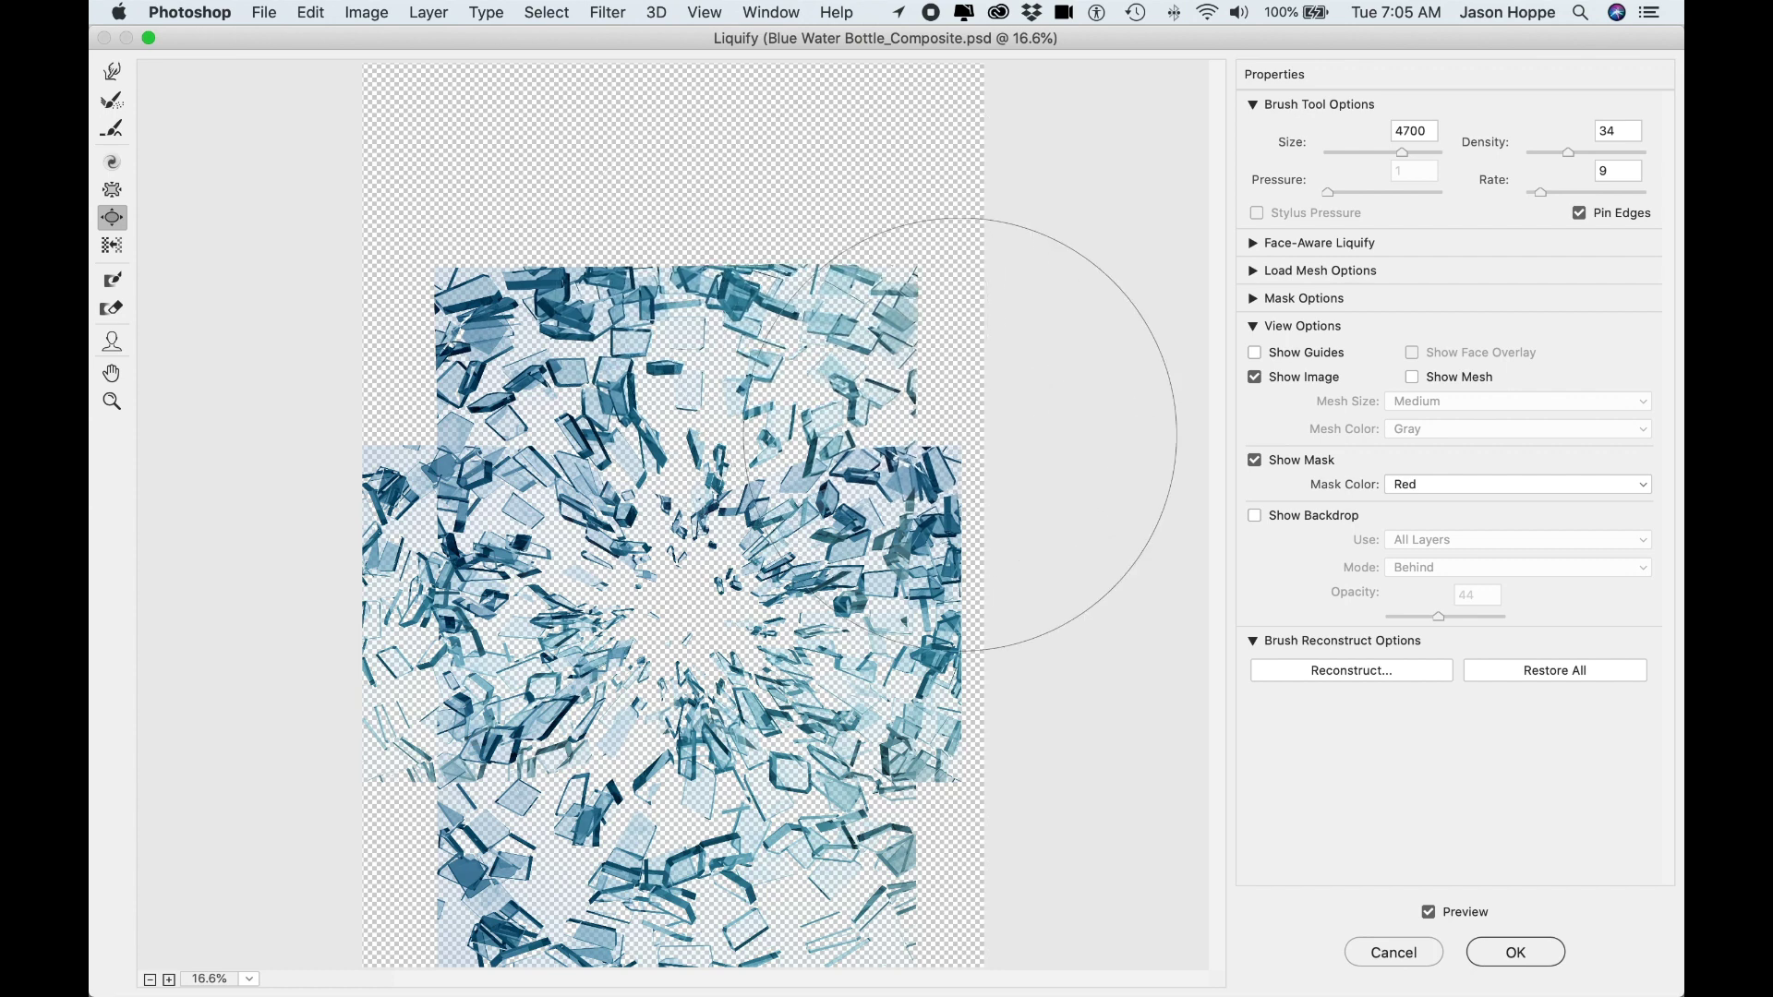
pyautogui.press('[')
pyautogui.press('[')
pyautogui.press('[')
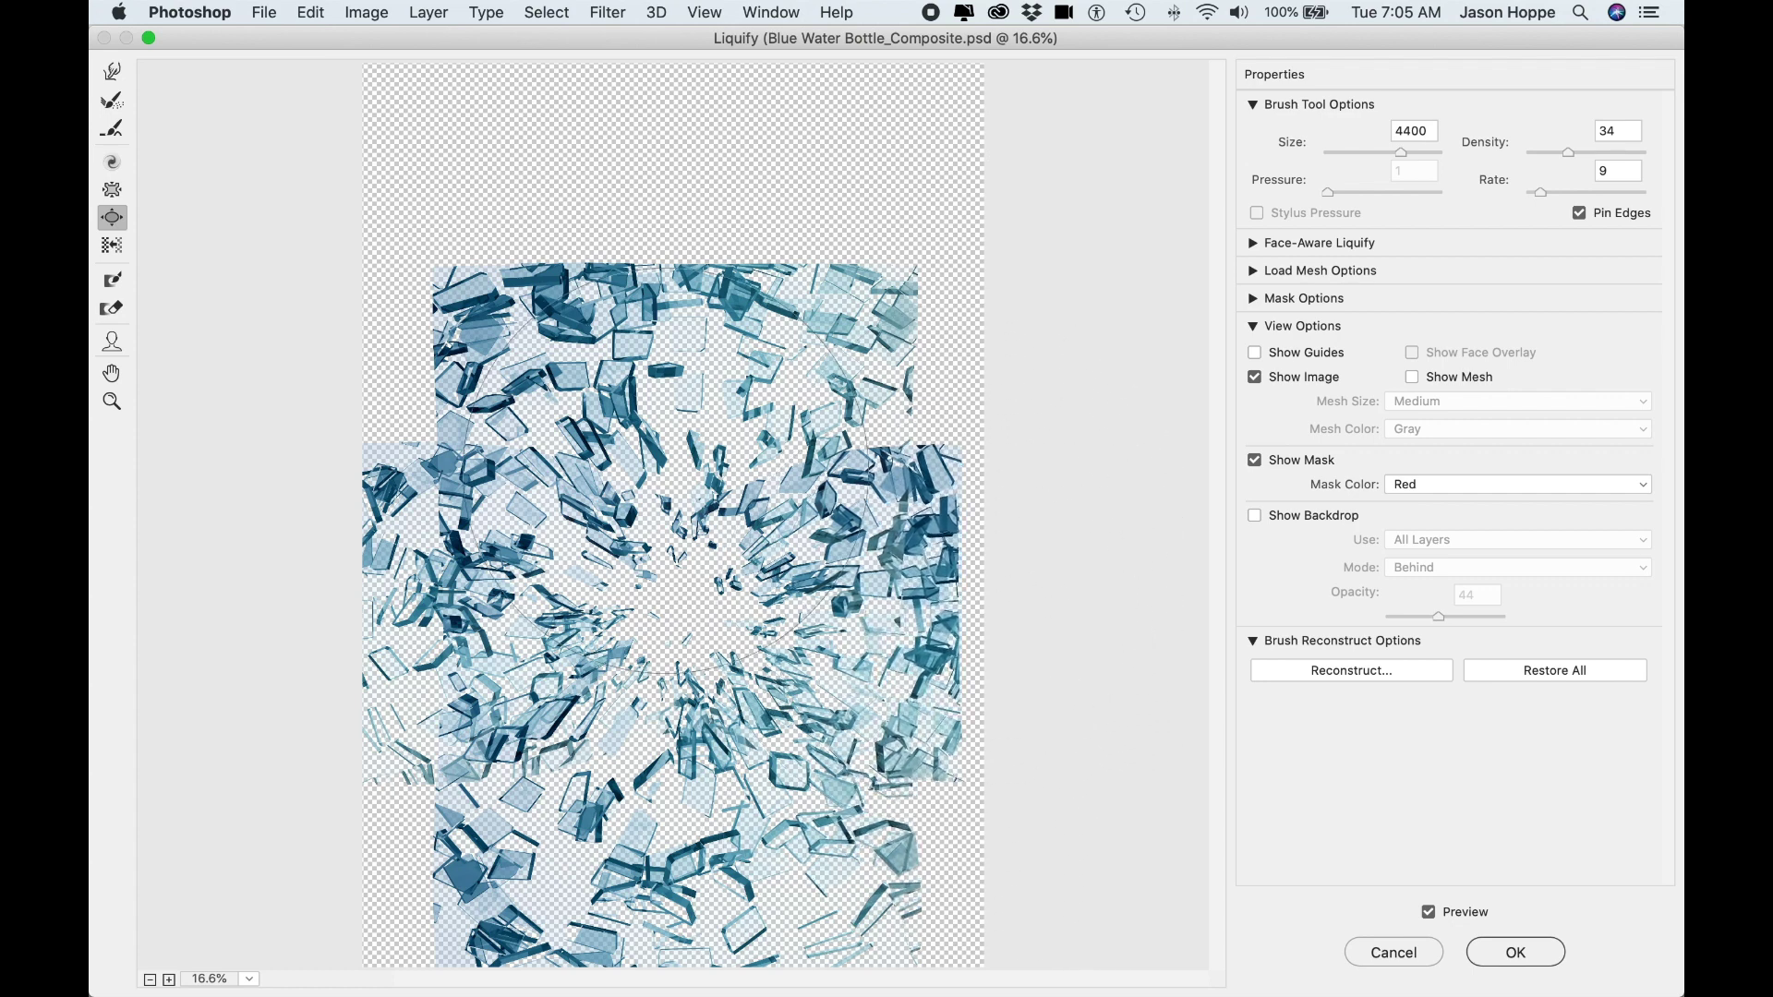
# Push the shards' straight outer edges outward toward the canvas sides with the 3400 px Forward Warp tool and apply Liquify.
pyautogui.click(112, 71)
pyautogui.moveTo(822, 277)
pyautogui.mouseDown()
pyautogui.moveTo(851, 294)
pyautogui.moveTo(652, 297)
pyautogui.mouseUp()
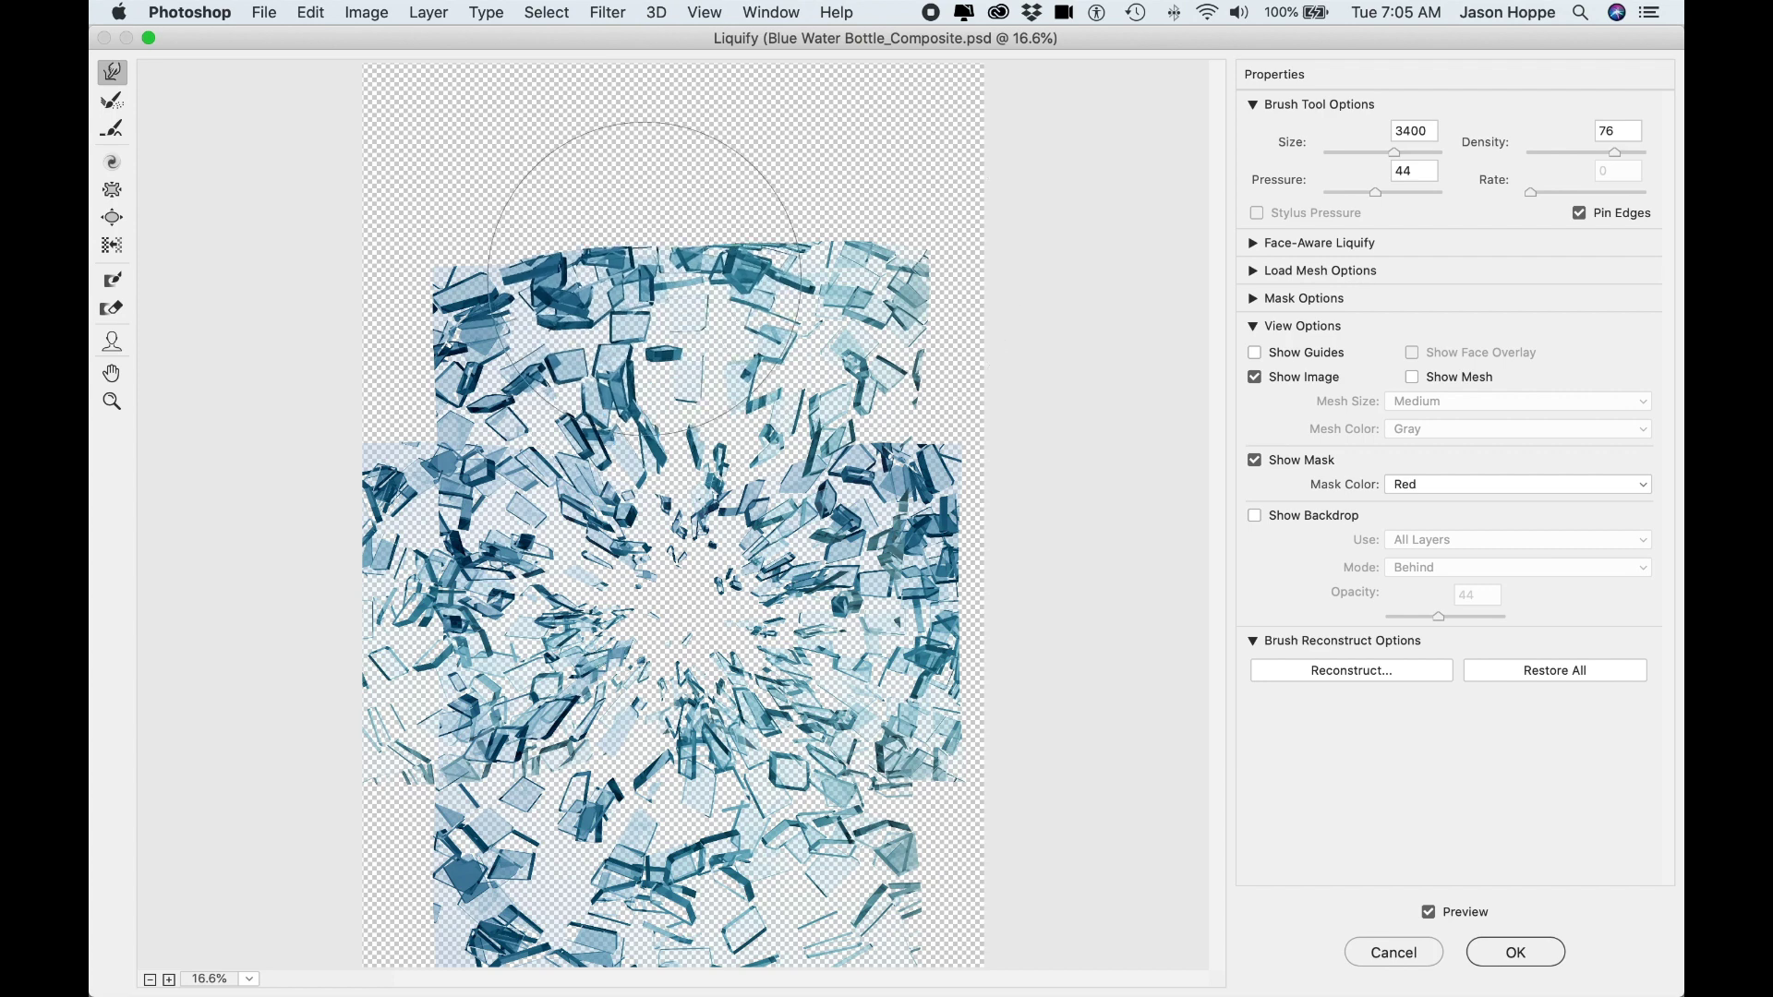
pyautogui.moveTo(505, 349)
pyautogui.mouseDown()
pyautogui.moveTo(467, 310)
pyautogui.moveTo(482, 476)
pyautogui.moveTo(441, 449)
pyautogui.moveTo(452, 572)
pyautogui.moveTo(392, 572)
pyautogui.moveTo(465, 667)
pyautogui.moveTo(442, 679)
pyautogui.moveTo(491, 773)
pyautogui.moveTo(453, 810)
pyautogui.moveTo(534, 857)
pyautogui.moveTo(839, 861)
pyautogui.moveTo(878, 883)
pyautogui.moveTo(917, 753)
pyautogui.moveTo(946, 764)
pyautogui.moveTo(951, 692)
pyautogui.moveTo(969, 691)
pyautogui.moveTo(946, 597)
pyautogui.moveTo(980, 585)
pyautogui.moveTo(937, 524)
pyautogui.moveTo(978, 482)
pyautogui.moveTo(932, 458)
pyautogui.moveTo(968, 423)
pyautogui.moveTo(934, 414)
pyautogui.moveTo(870, 283)
pyautogui.moveTo(897, 283)
pyautogui.moveTo(868, 268)
pyautogui.moveTo(924, 215)
pyautogui.moveTo(829, 215)
pyautogui.moveTo(776, 247)
pyautogui.moveTo(781, 193)
pyautogui.moveTo(686, 241)
pyautogui.moveTo(671, 193)
pyautogui.moveTo(594, 260)
pyautogui.moveTo(555, 222)
pyautogui.moveTo(522, 270)
pyautogui.moveTo(465, 205)
pyautogui.moveTo(474, 251)
pyautogui.moveTo(452, 240)
pyautogui.moveTo(419, 434)
pyautogui.moveTo(384, 408)
pyautogui.moveTo(407, 433)
pyautogui.moveTo(390, 420)
pyautogui.moveTo(396, 647)
pyautogui.moveTo(369, 669)
pyautogui.moveTo(409, 775)
pyautogui.moveTo(381, 807)
pyautogui.moveTo(439, 857)
pyautogui.moveTo(416, 882)
pyautogui.moveTo(449, 906)
pyautogui.moveTo(424, 919)
pyautogui.moveTo(518, 961)
pyautogui.moveTo(868, 914)
pyautogui.moveTo(974, 836)
pyautogui.moveTo(996, 845)
pyautogui.moveTo(1011, 822)
pyautogui.moveTo(965, 478)
pyautogui.moveTo(1053, 336)
pyautogui.moveTo(1037, 158)
pyautogui.moveTo(1013, 130)
pyautogui.moveTo(707, 235)
pyautogui.moveTo(670, 157)
pyautogui.moveTo(455, 198)
pyautogui.moveTo(467, 277)
pyautogui.moveTo(435, 356)
pyautogui.moveTo(397, 340)
pyautogui.mouseUp()
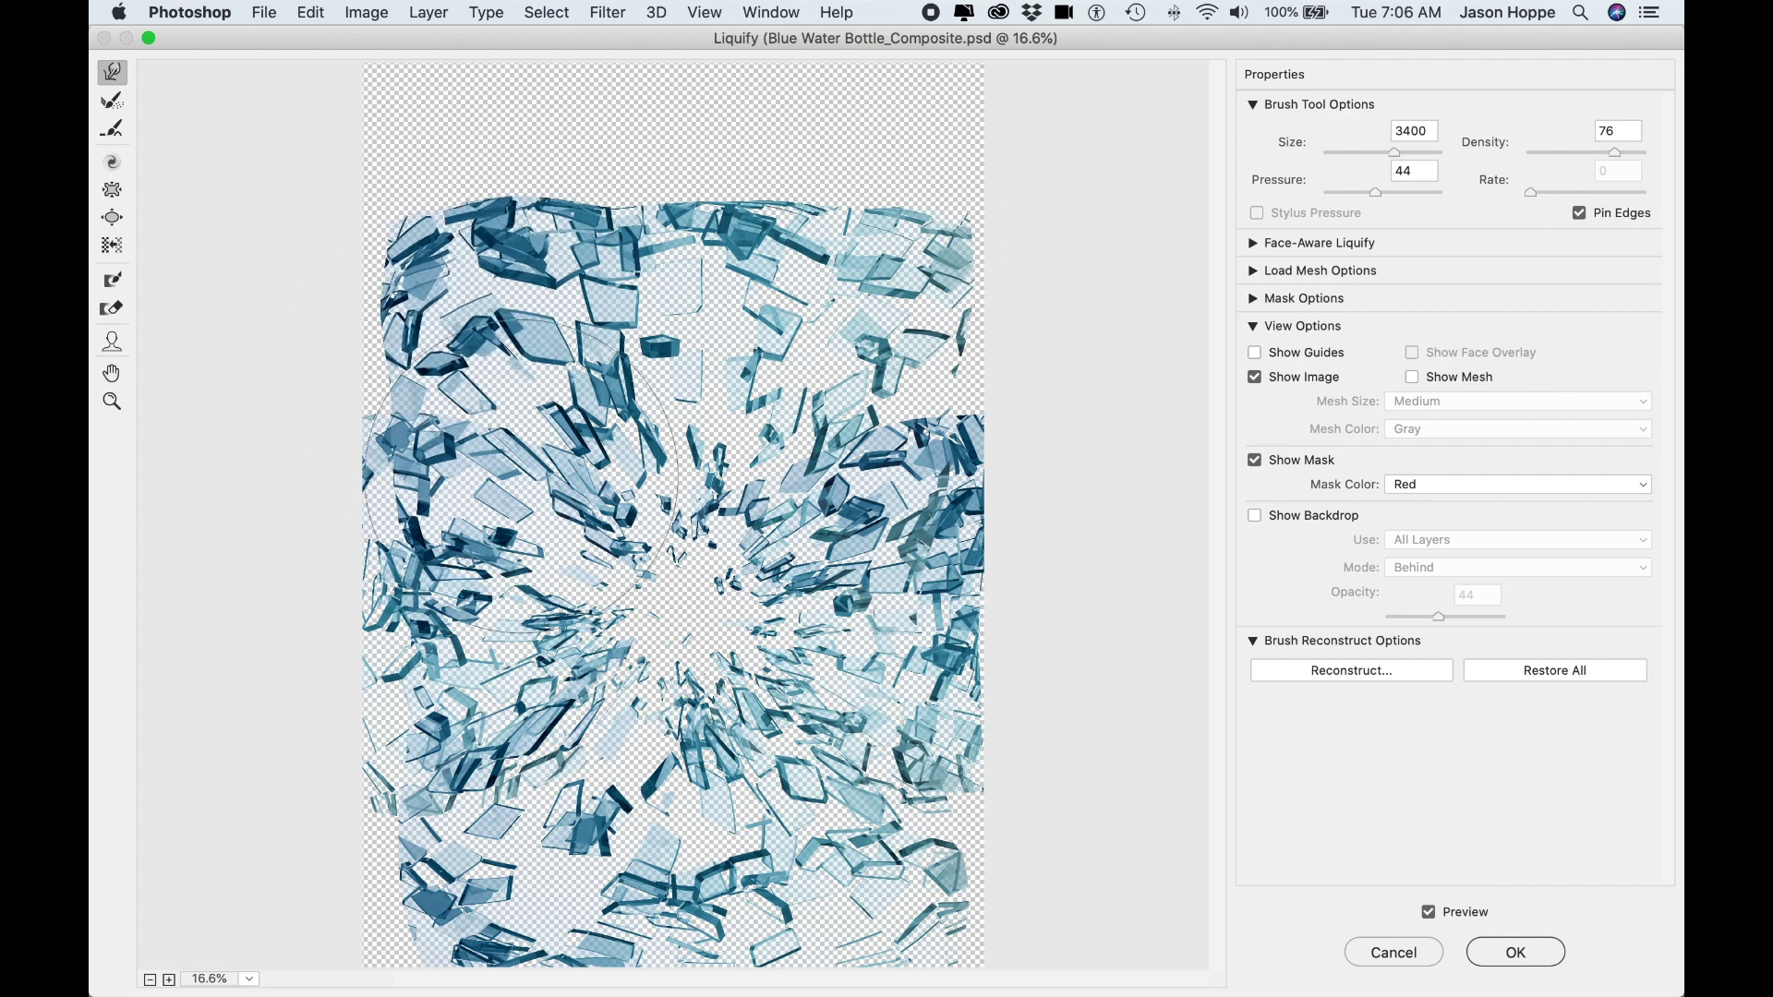
pyautogui.moveTo(397, 457)
pyautogui.mouseDown()
pyautogui.moveTo(393, 652)
pyautogui.moveTo(366, 700)
pyautogui.moveTo(400, 857)
pyautogui.moveTo(377, 880)
pyautogui.moveTo(396, 913)
pyautogui.moveTo(376, 925)
pyautogui.moveTo(785, 903)
pyautogui.moveTo(785, 939)
pyautogui.moveTo(900, 889)
pyautogui.moveTo(938, 903)
pyautogui.moveTo(957, 837)
pyautogui.moveTo(940, 631)
pyautogui.moveTo(956, 383)
pyautogui.mouseUp()
pyautogui.moveTo(507, 176)
pyautogui.mouseDown()
pyautogui.moveTo(430, 235)
pyautogui.moveTo(406, 360)
pyautogui.moveTo(432, 351)
pyautogui.mouseUp()
pyautogui.click(1512, 952)
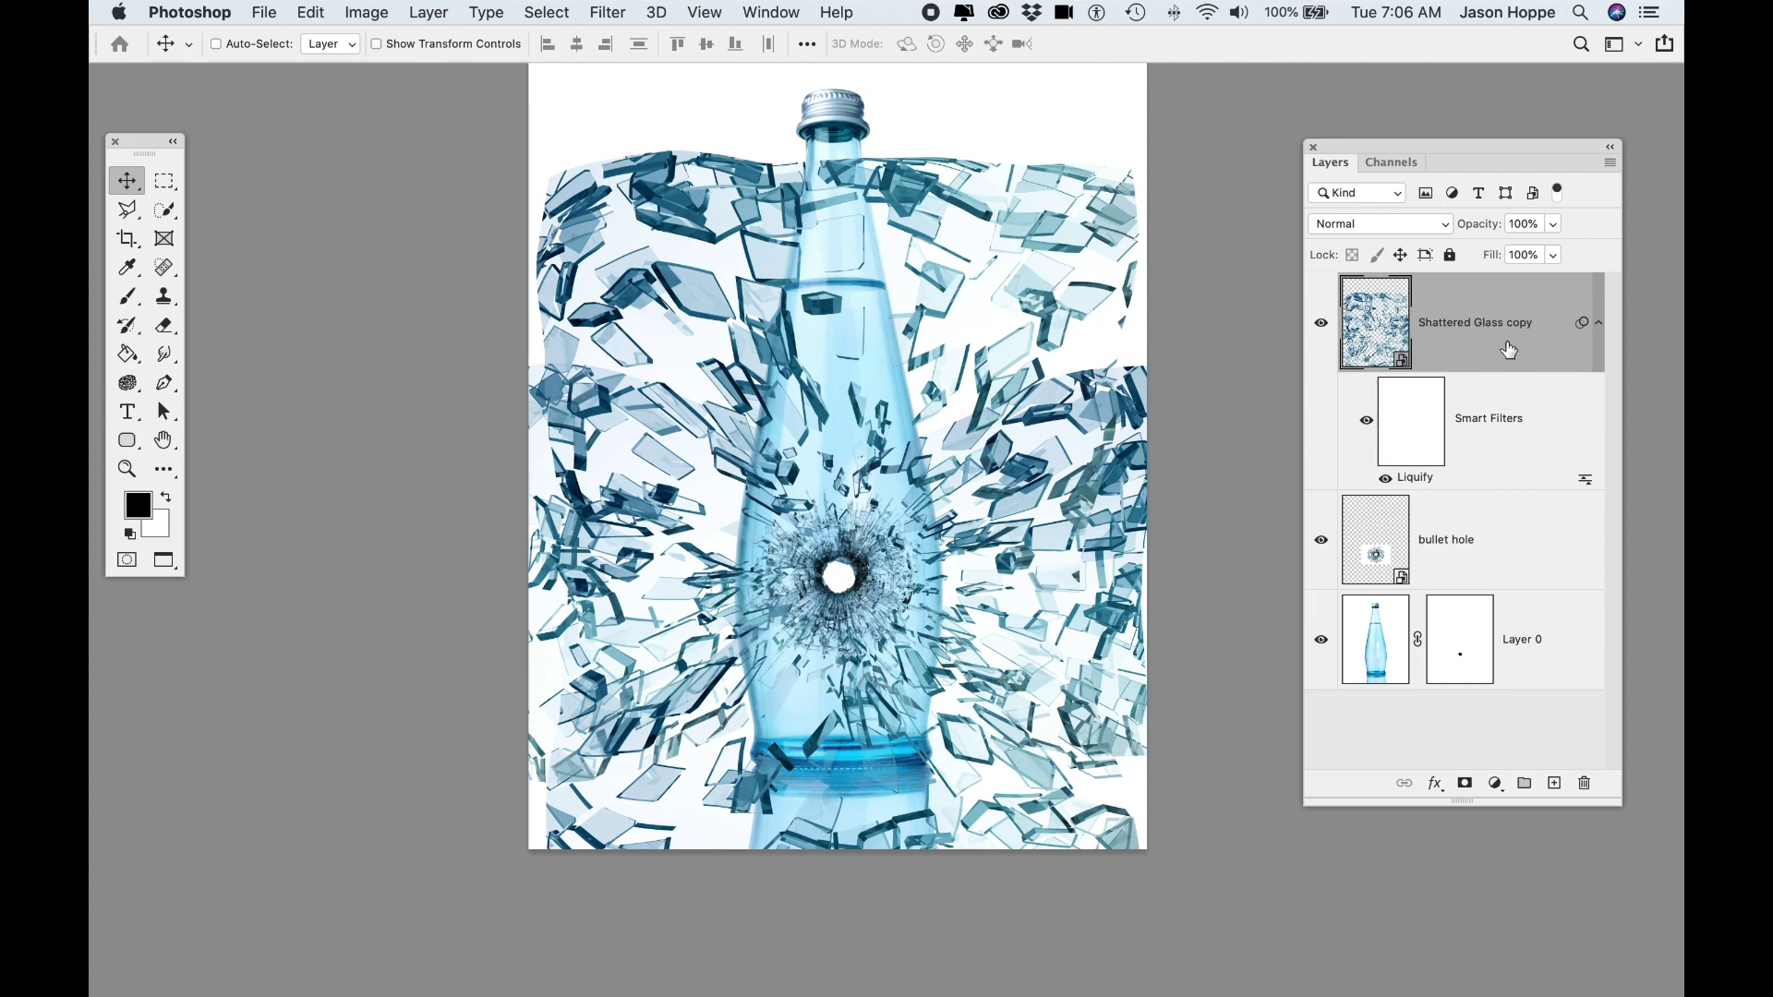
# Add a layer mask to the Shattered Glass copy layer, widen the layer list, and invert the mask to black.
pyautogui.click(1466, 784)
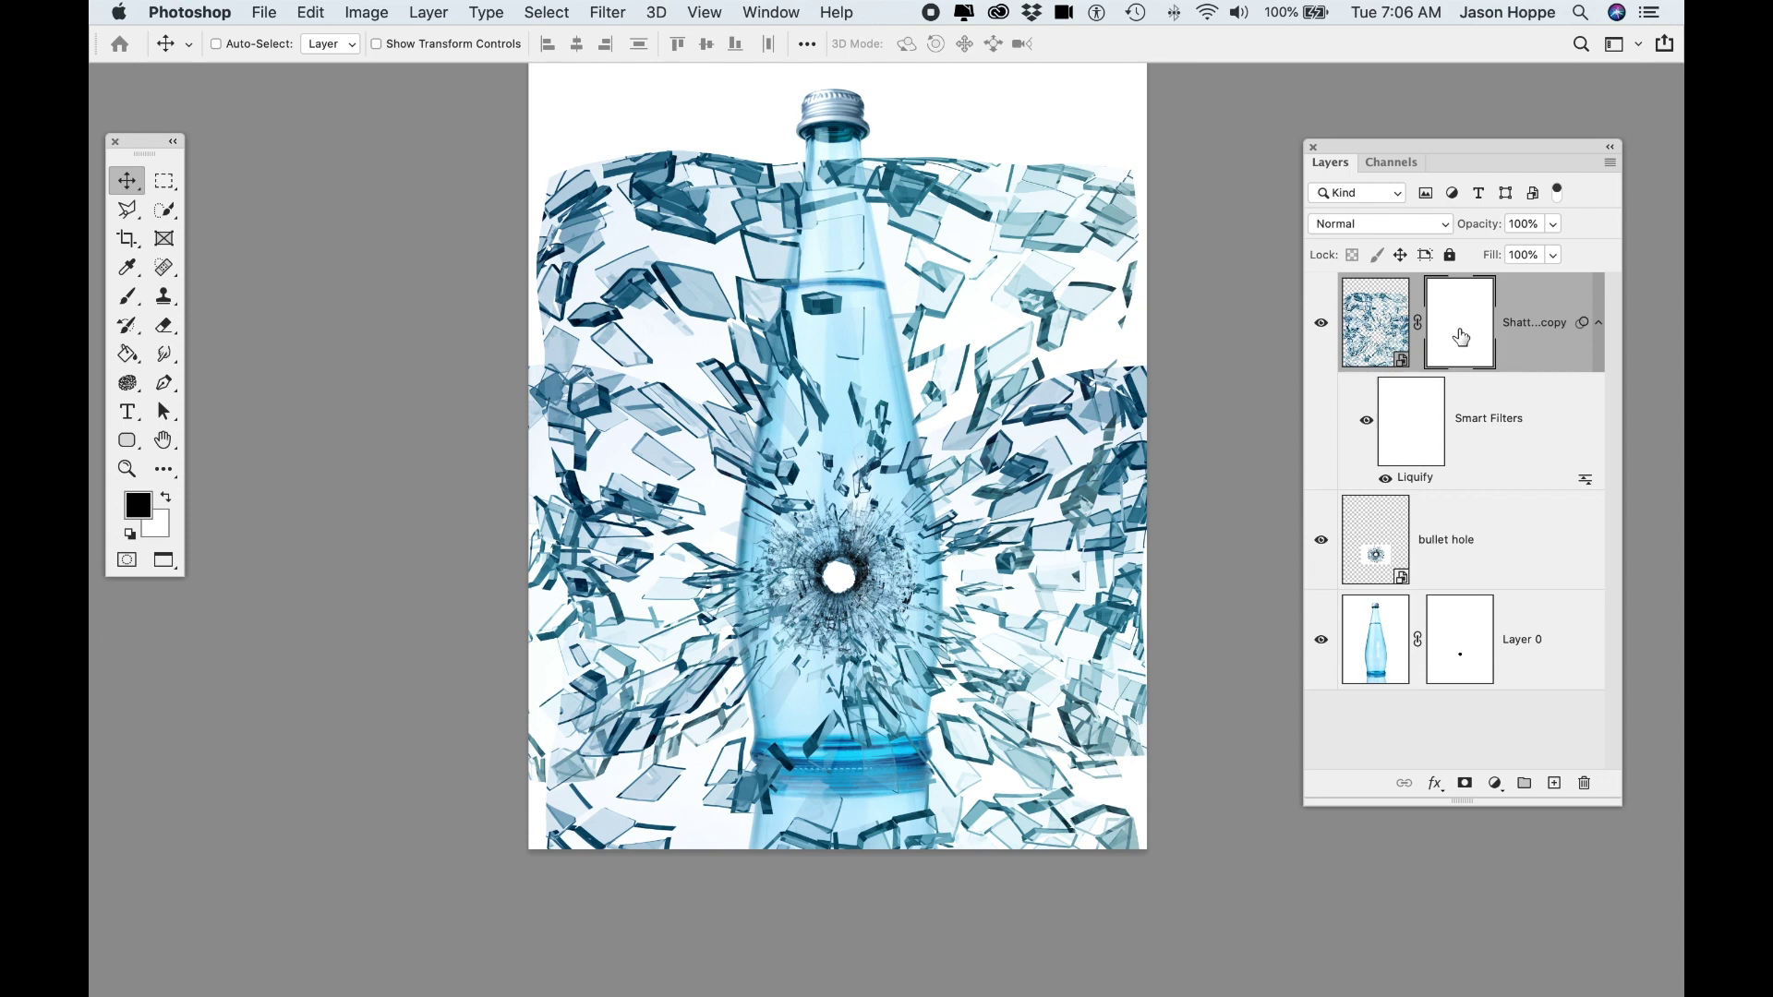
pyautogui.moveTo(1444, 145); pyautogui.dragTo(1384, 146)
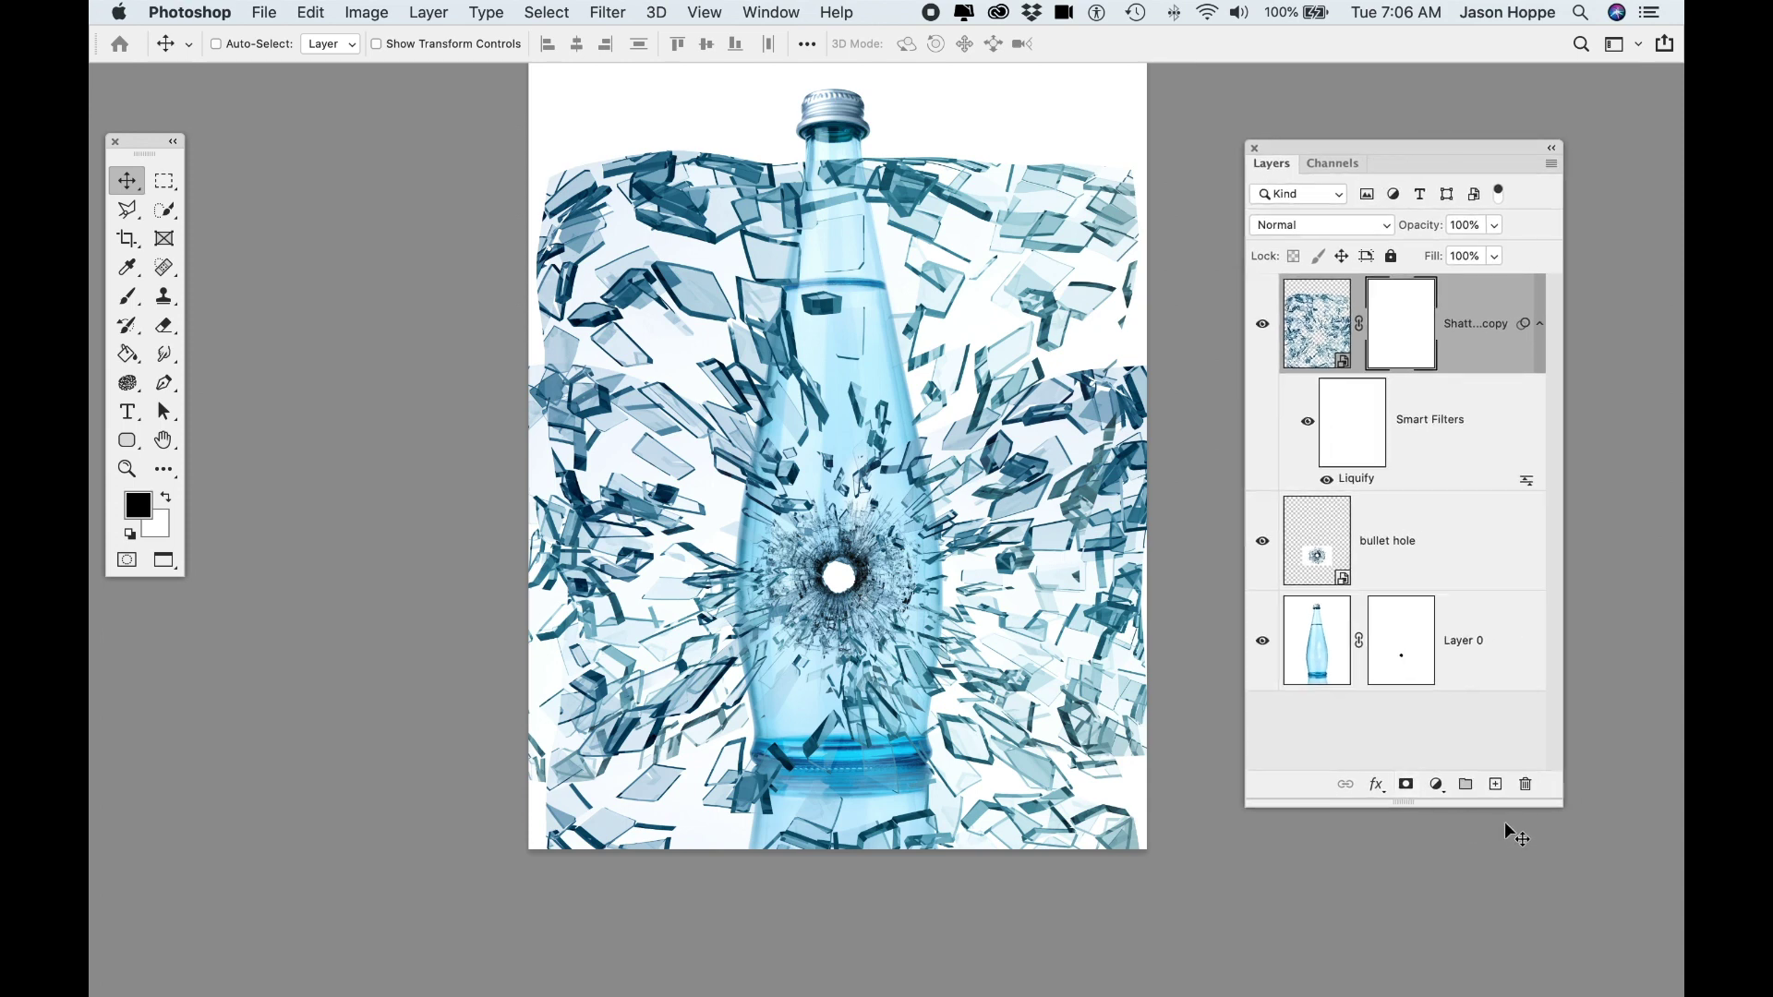
pyautogui.moveTo(1559, 800); pyautogui.dragTo(1661, 801)
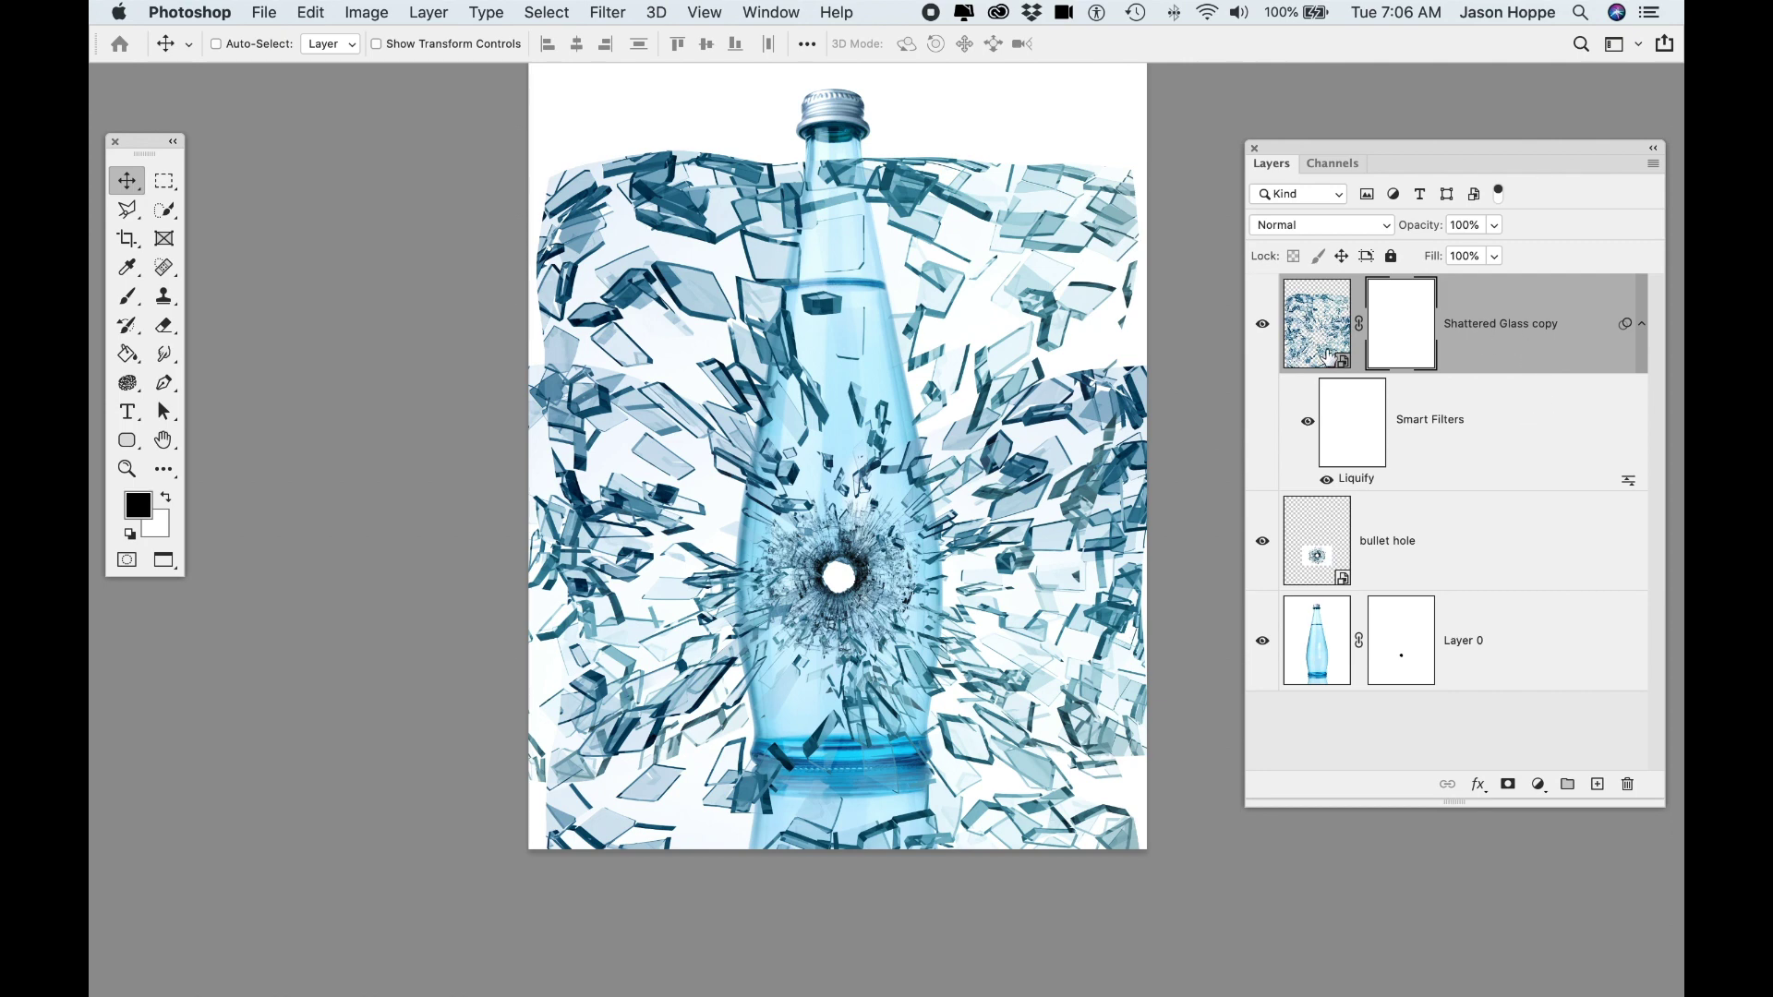
pyautogui.press('super+i')
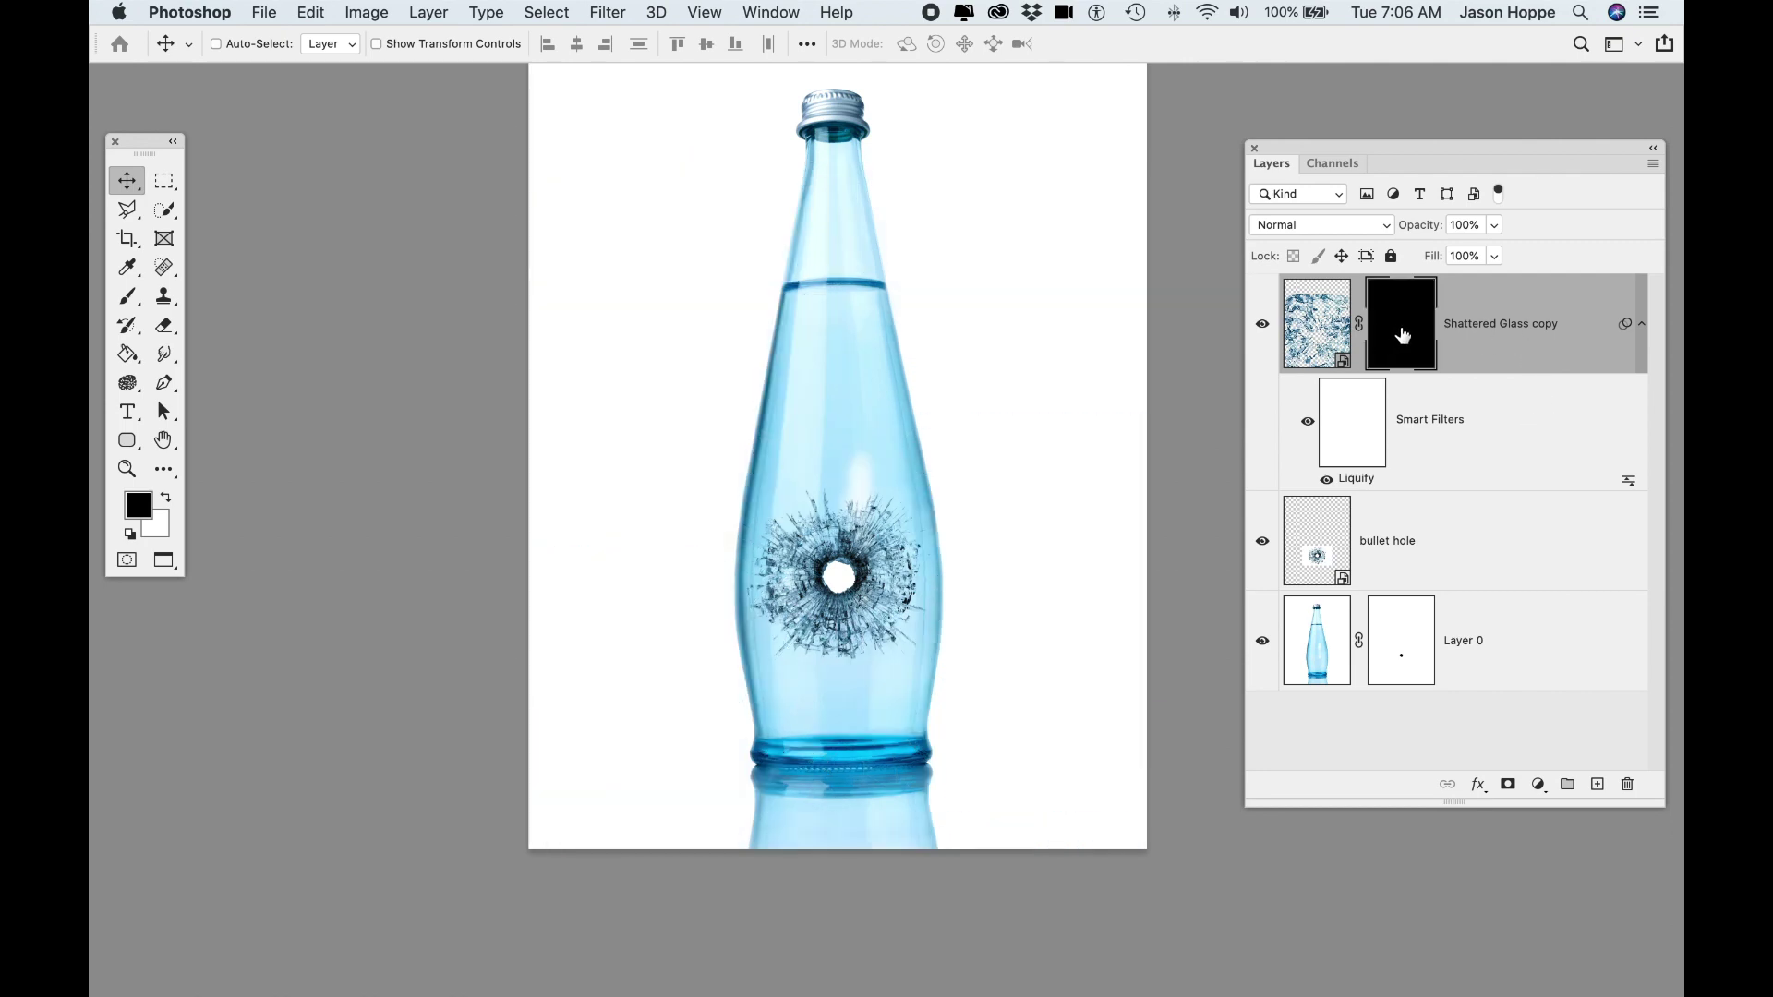
# Switch to the Brush tool with the Soft Round preset at 4000 px and 0% hardness.
pyautogui.press('b')
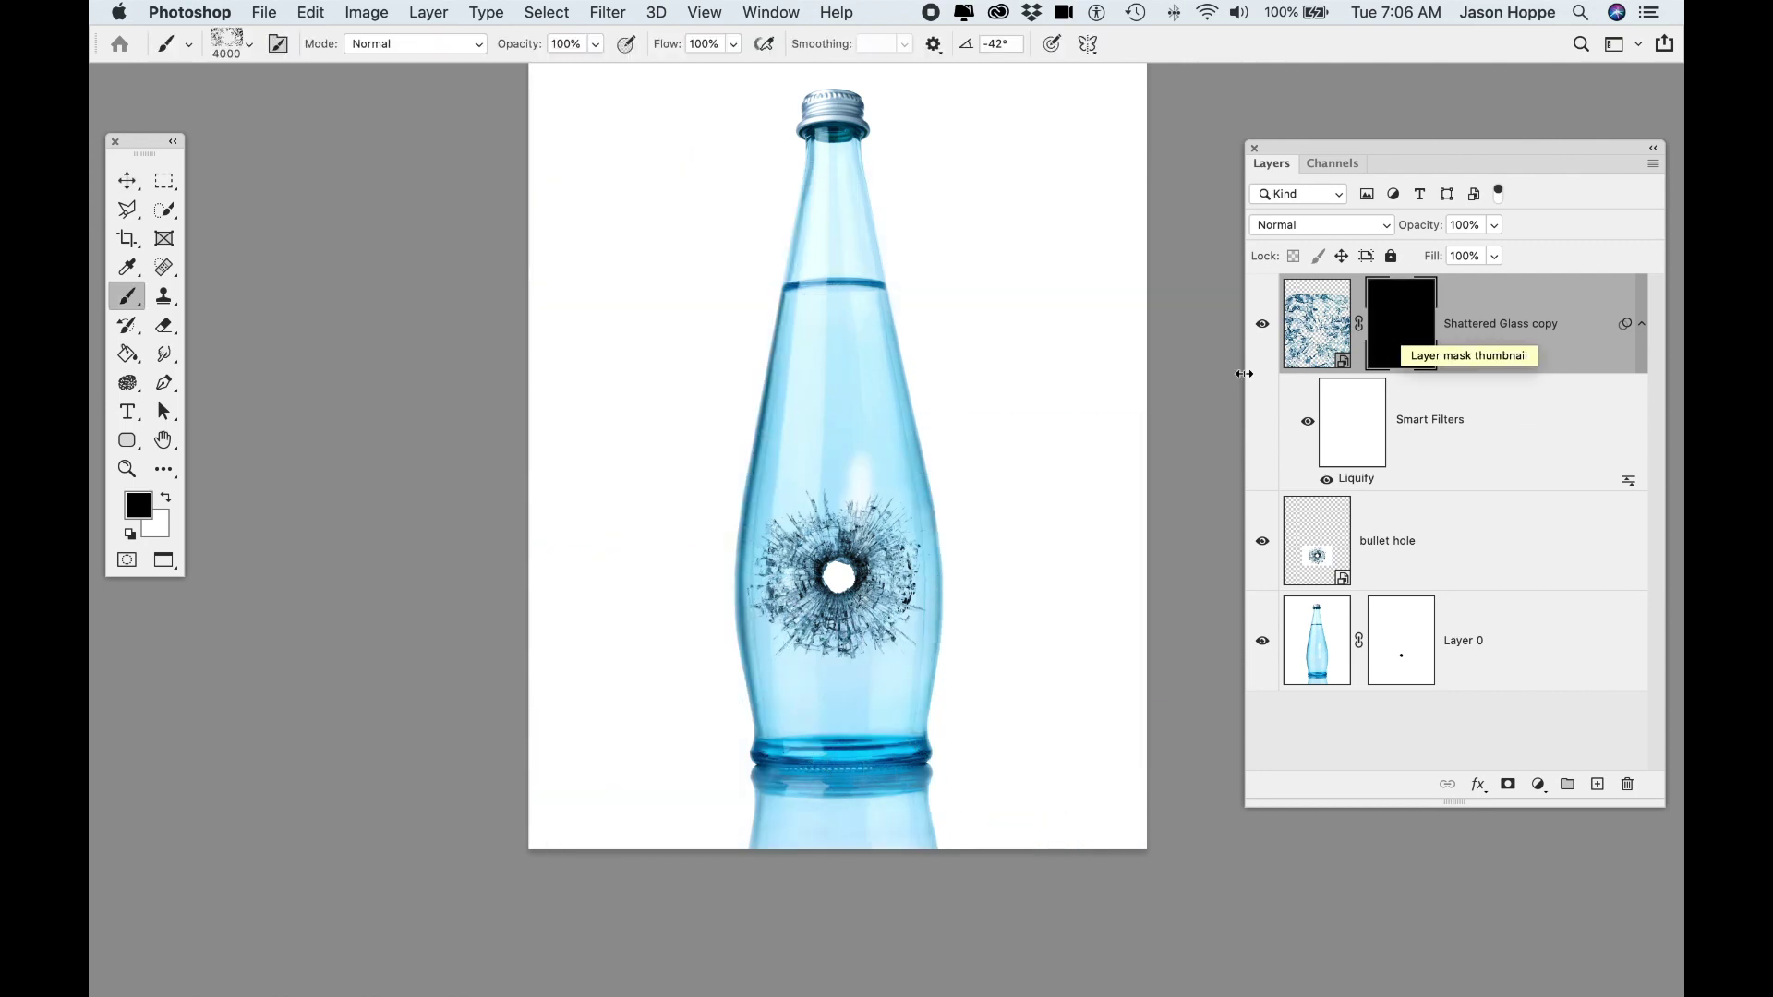
pyautogui.rightClick(1053, 415)
pyautogui.scroll(2, 1160, 356)
pyautogui.scroll(15, 1160, 357)
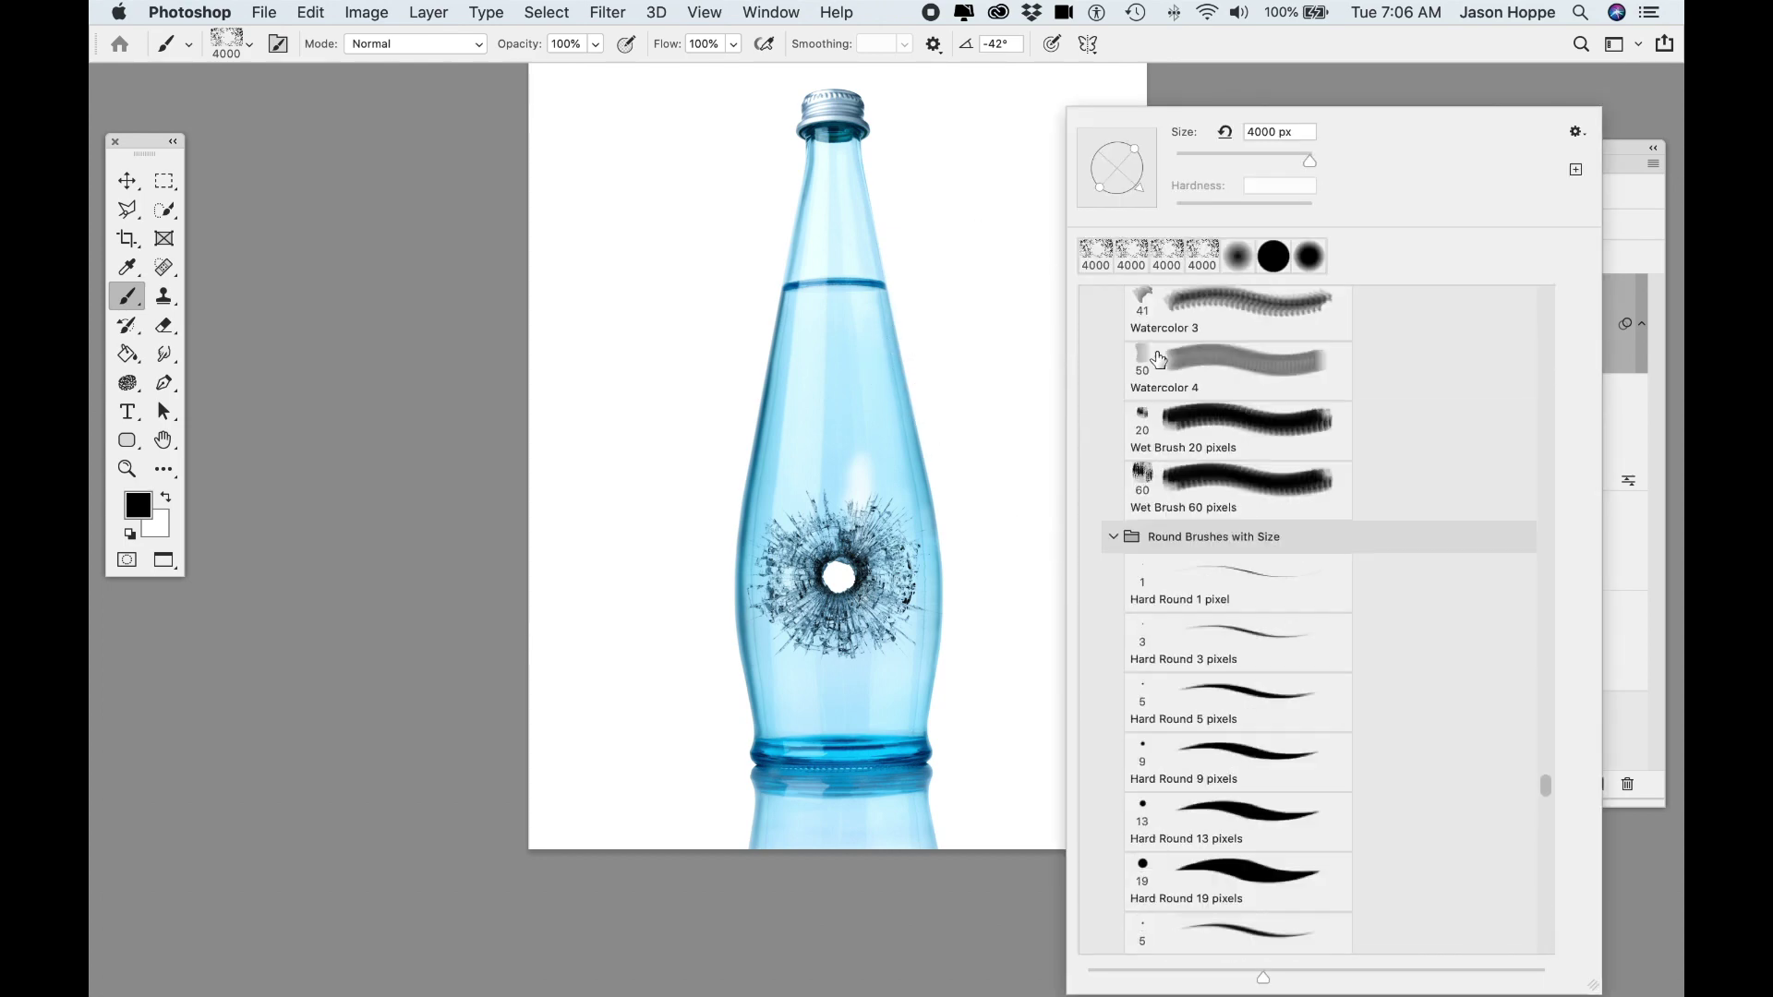
pyautogui.scroll(5, 1165, 360)
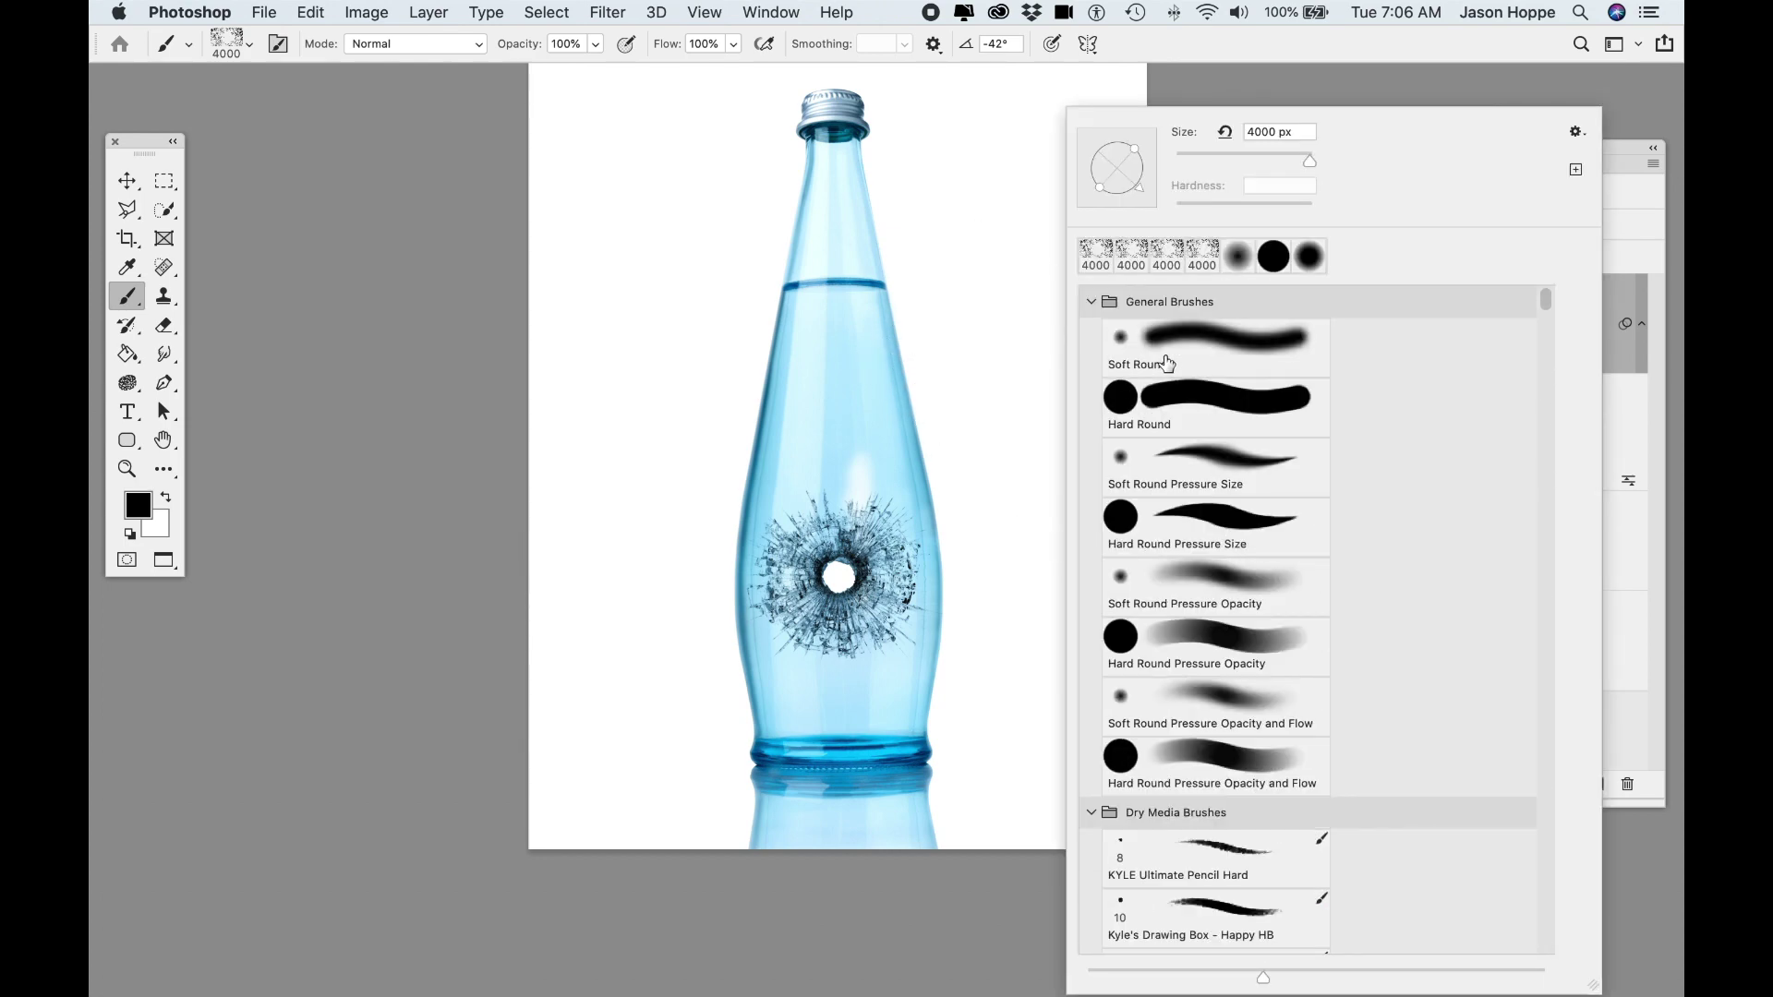
pyautogui.click(1173, 349)
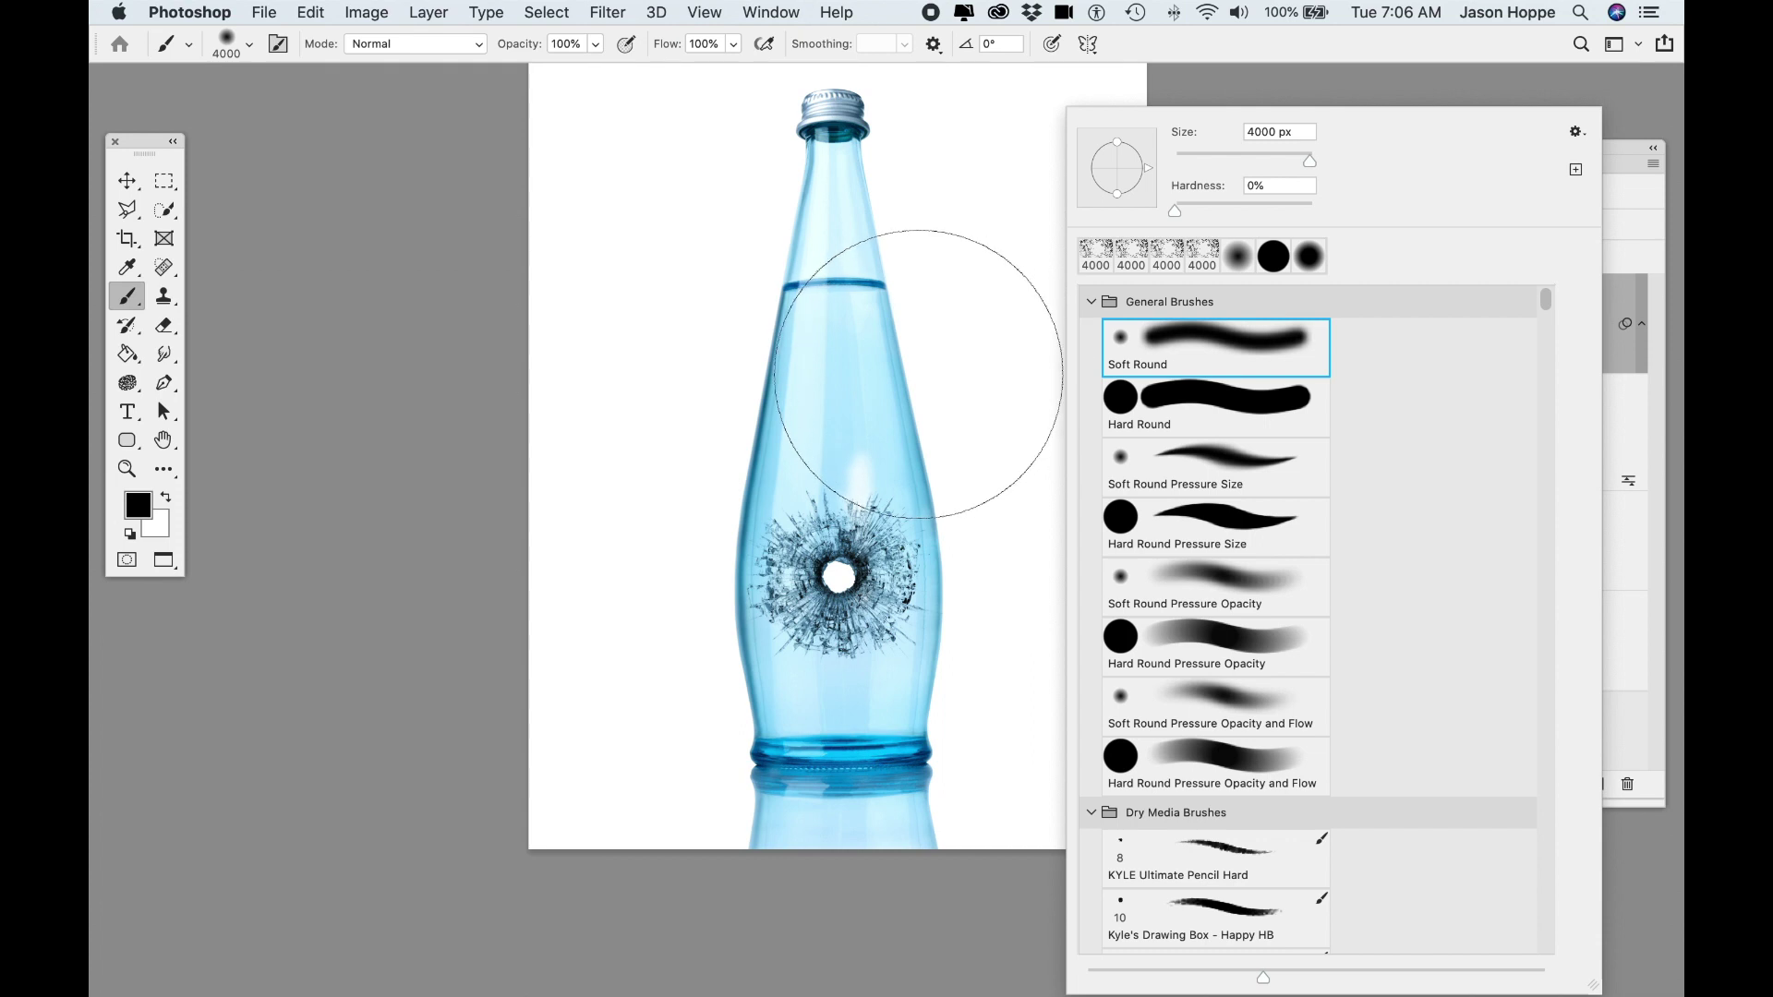
pyautogui.press('Return')
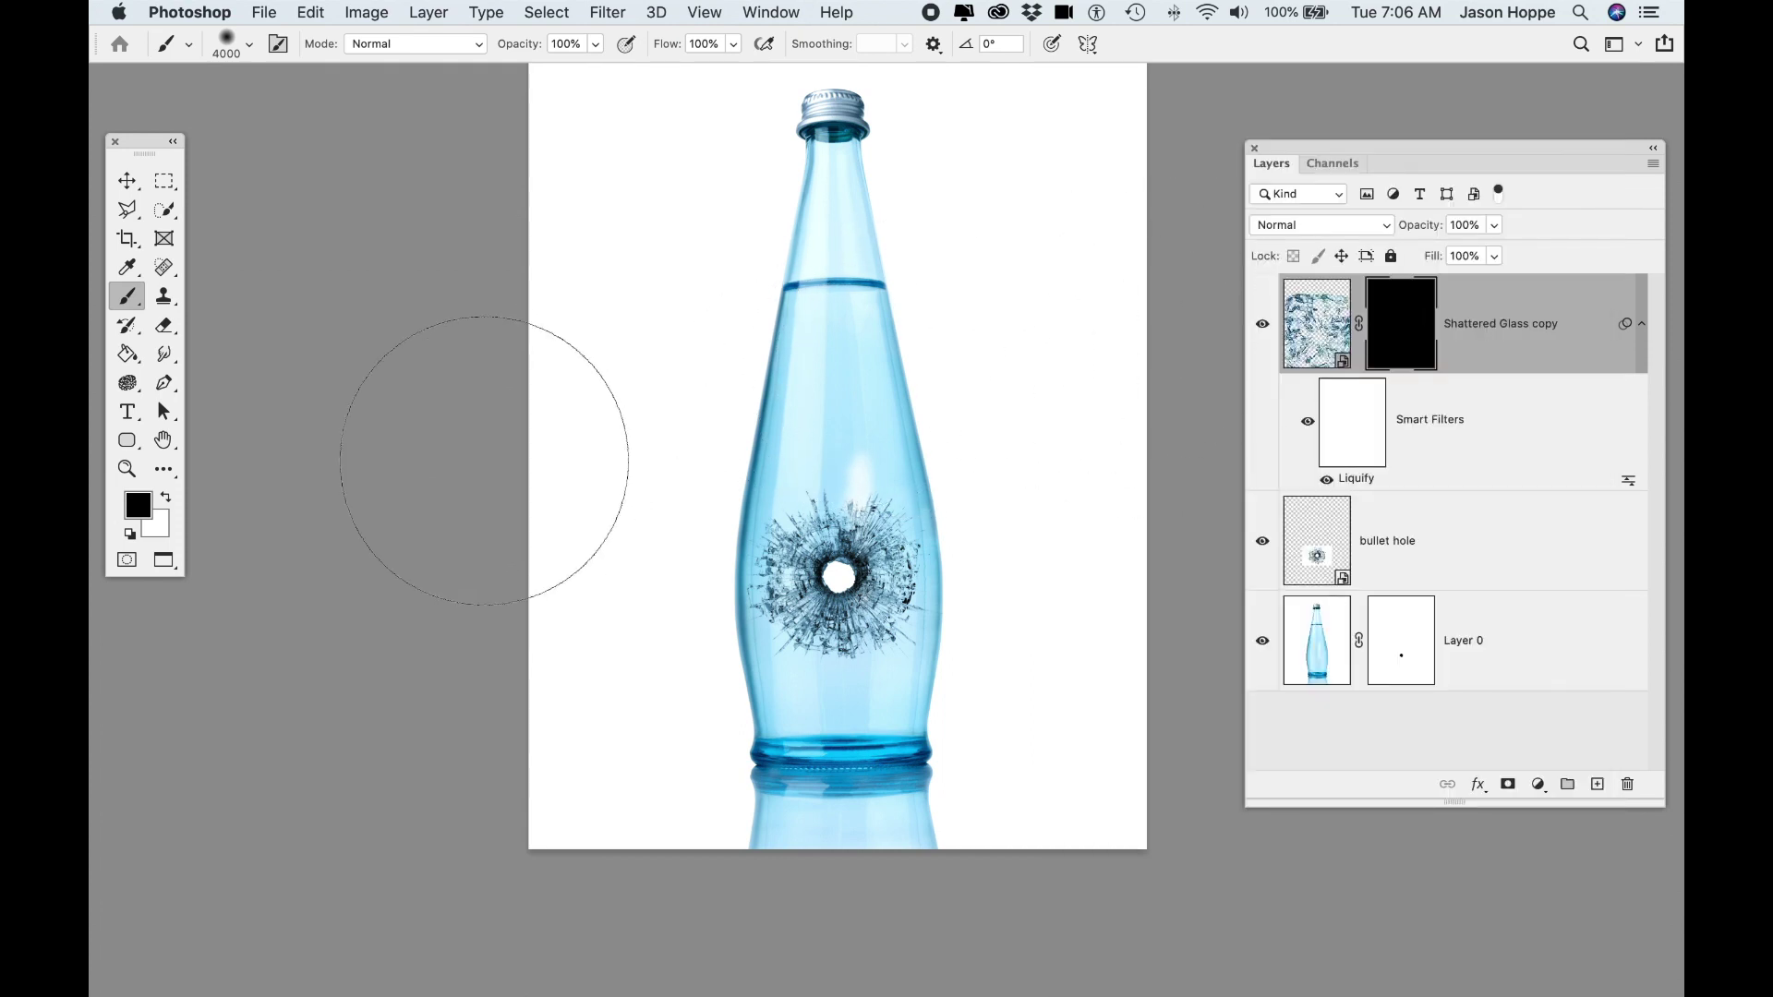
# Paint white on the glass layer's mask with a 4900 px brush, revealing shards around the bullet hole and outward.
pyautogui.click(166, 499)
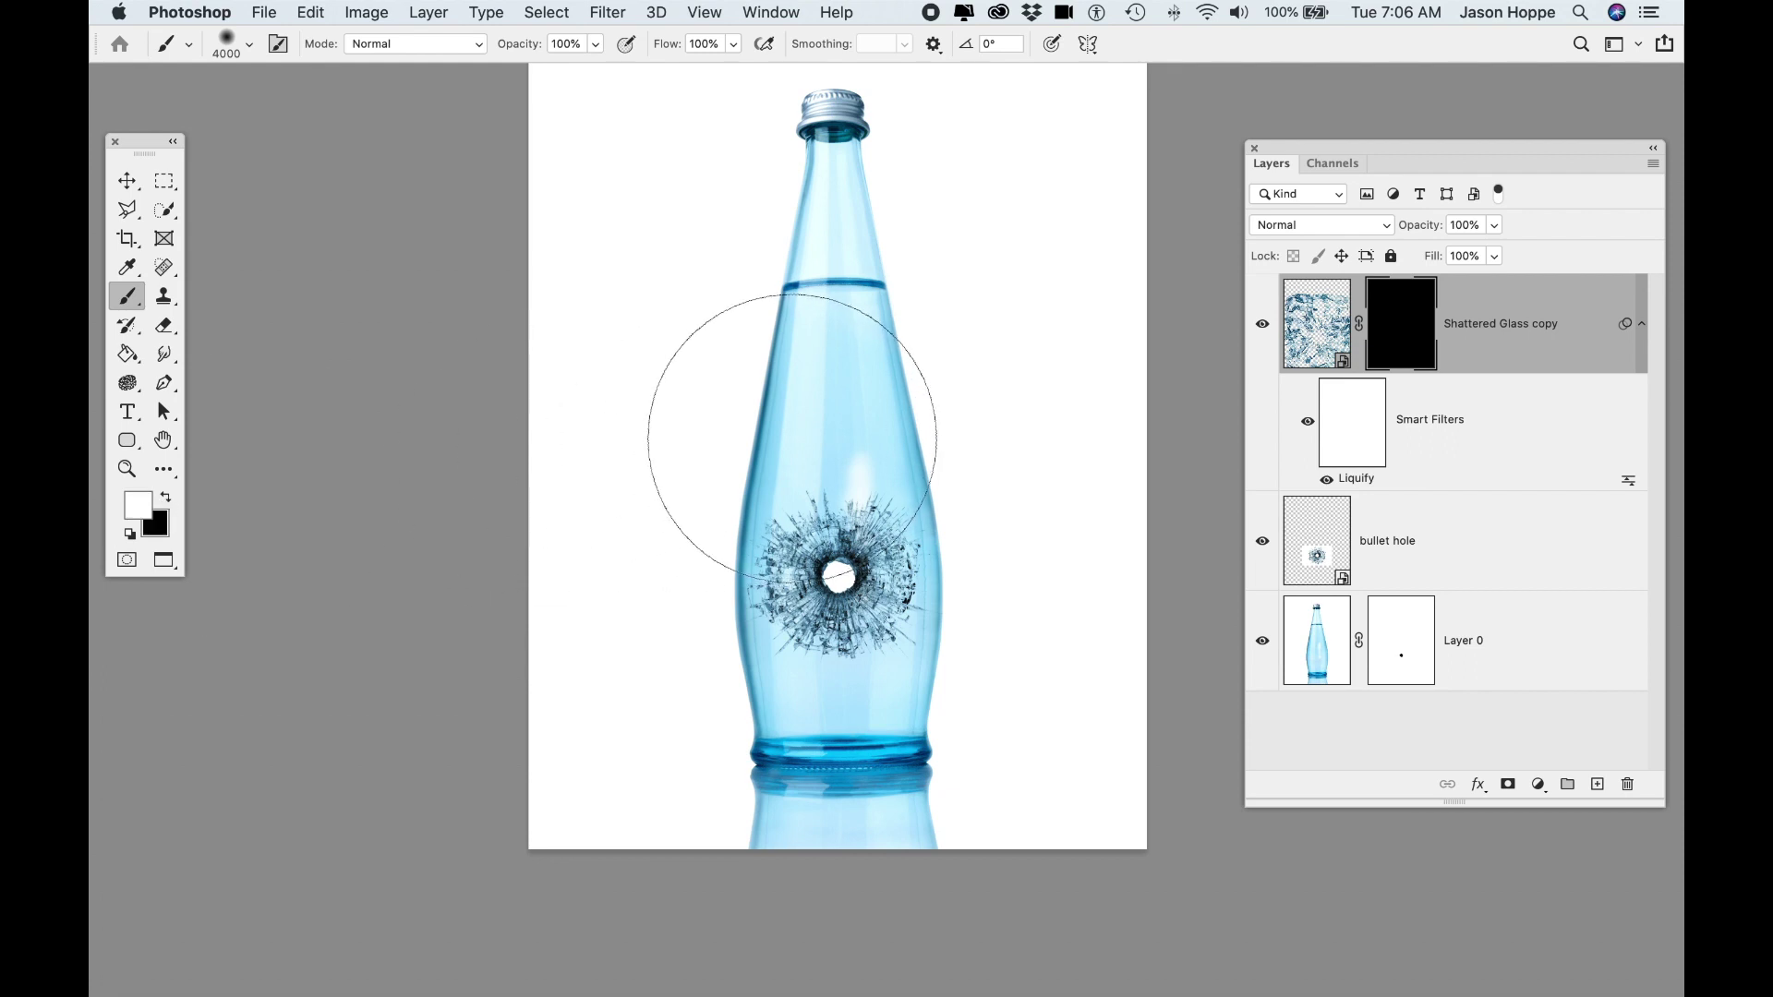
pyautogui.moveTo(832, 434); pyautogui.dragTo(833, 435)
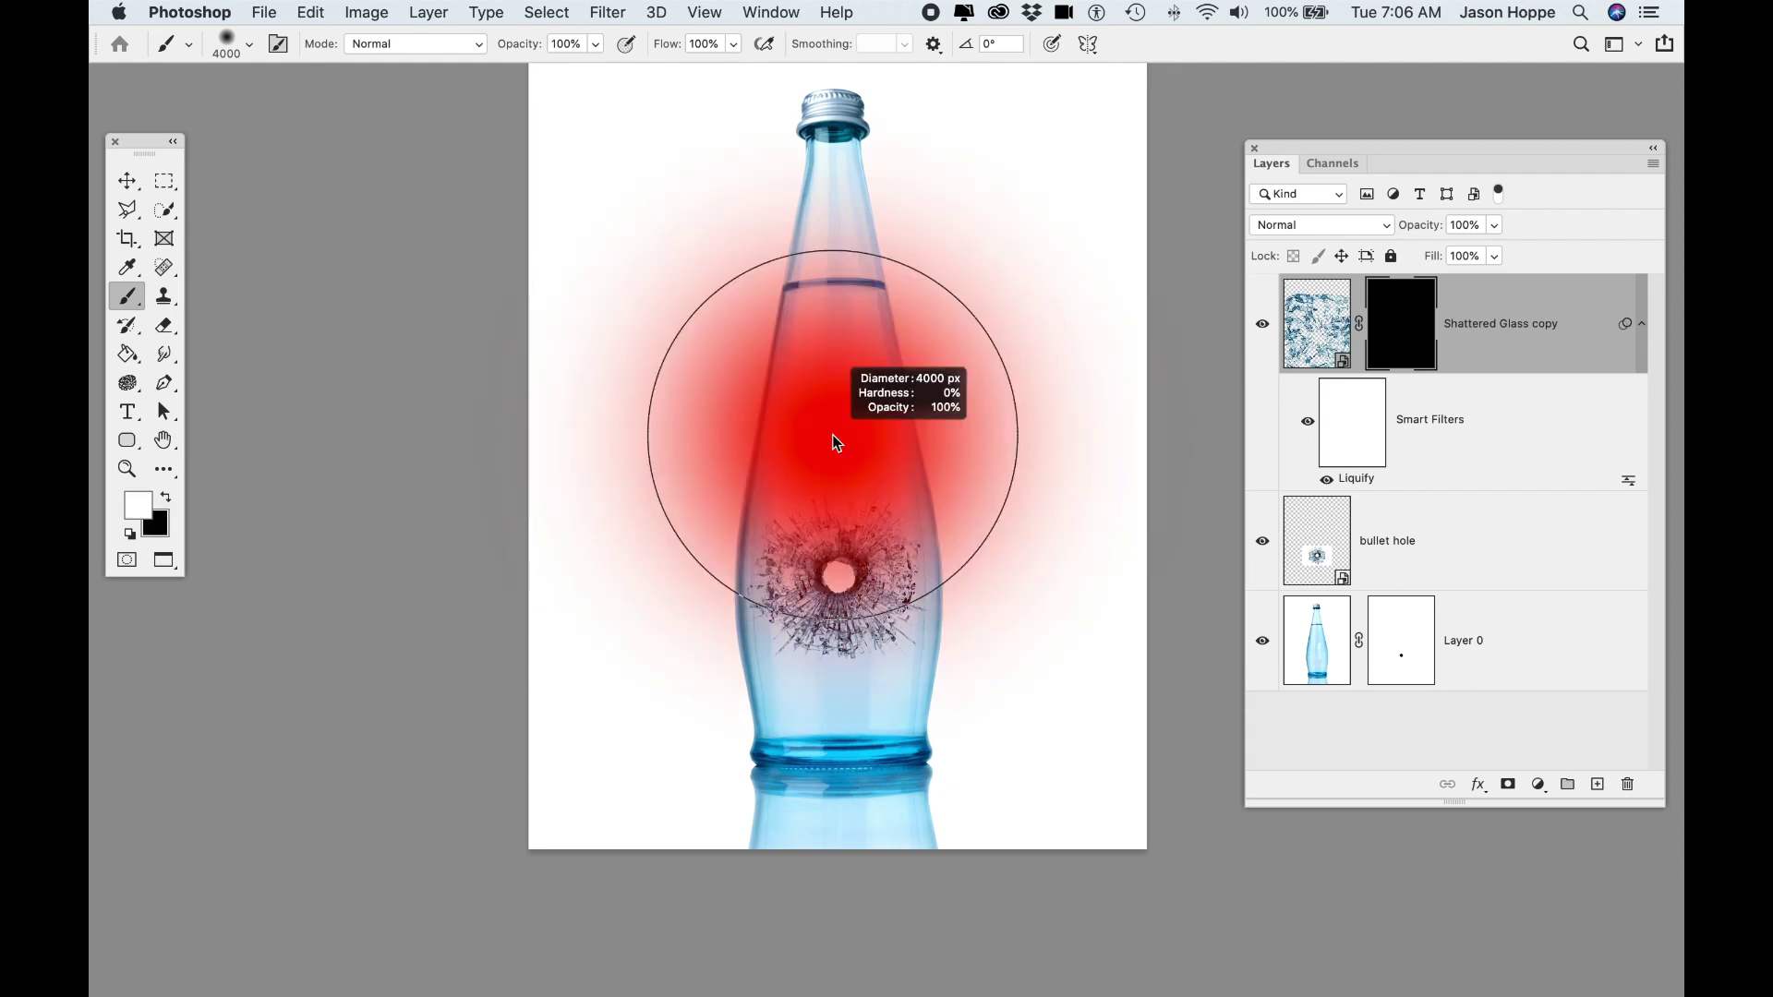
pyautogui.moveTo(833, 434); pyautogui.dragTo(833, 434)
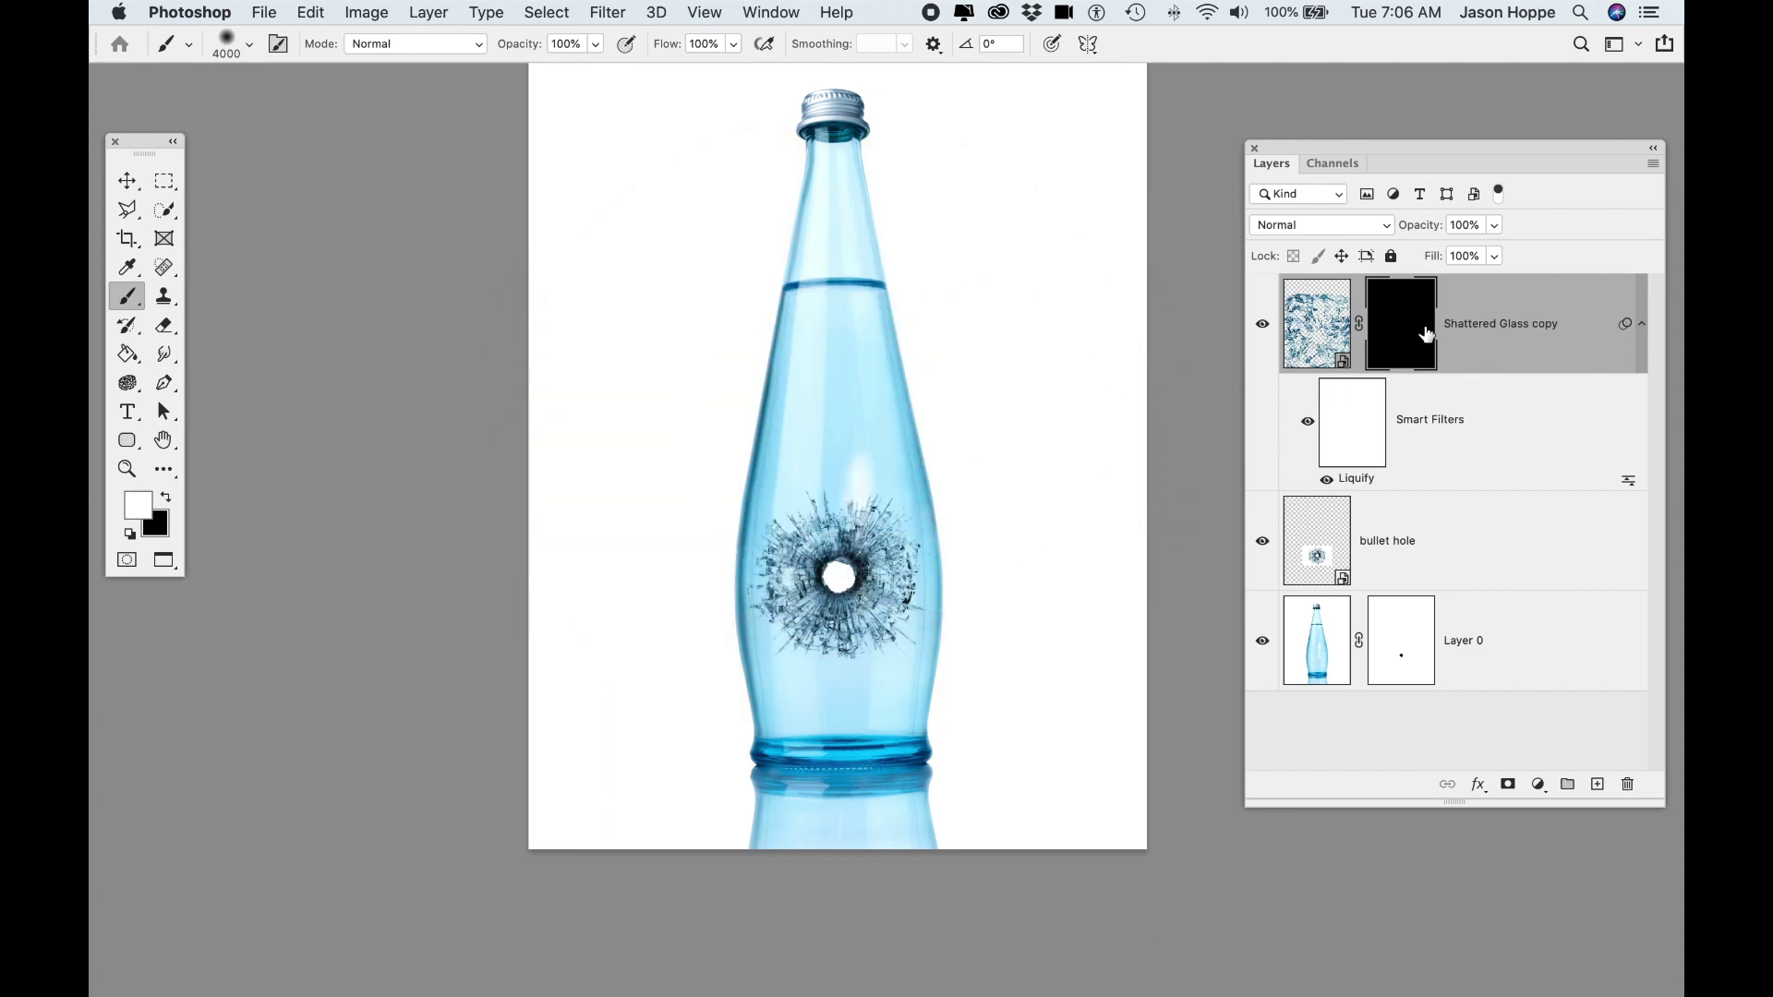
pyautogui.press(']')
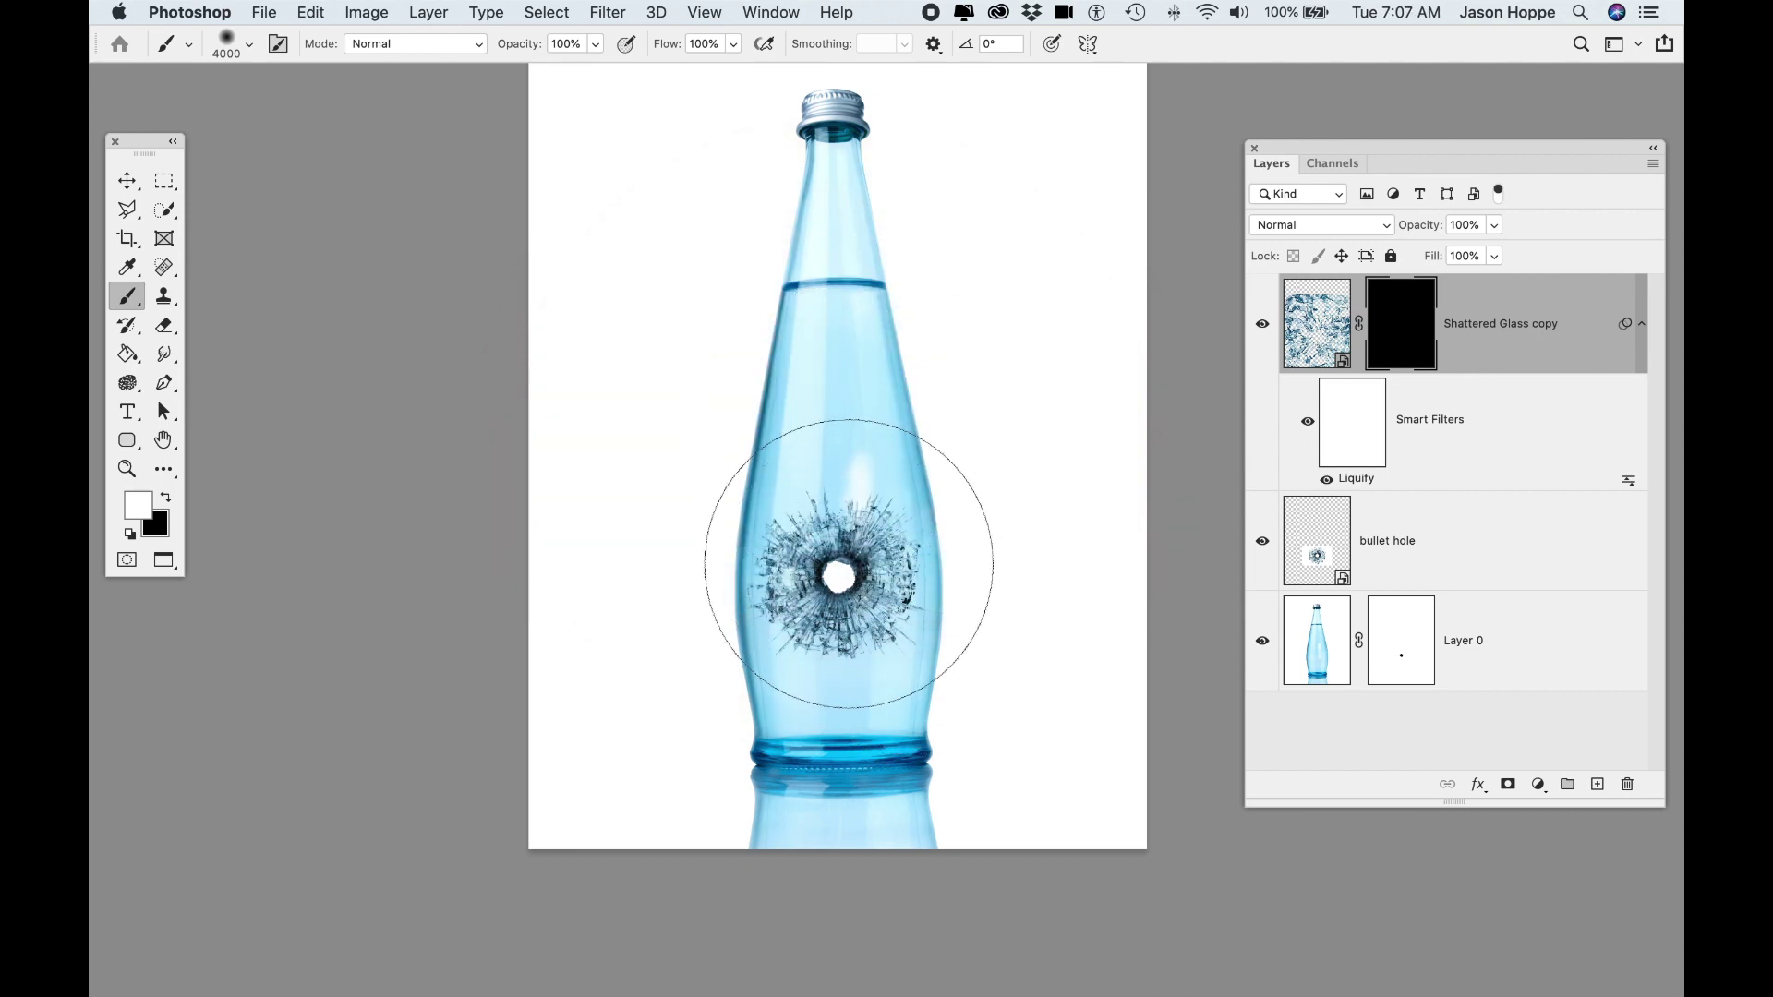
pyautogui.press(']')
pyautogui.press(']')
pyautogui.press(']')
pyautogui.press(']')
pyautogui.press(']')
pyautogui.press(']')
pyautogui.press(']')
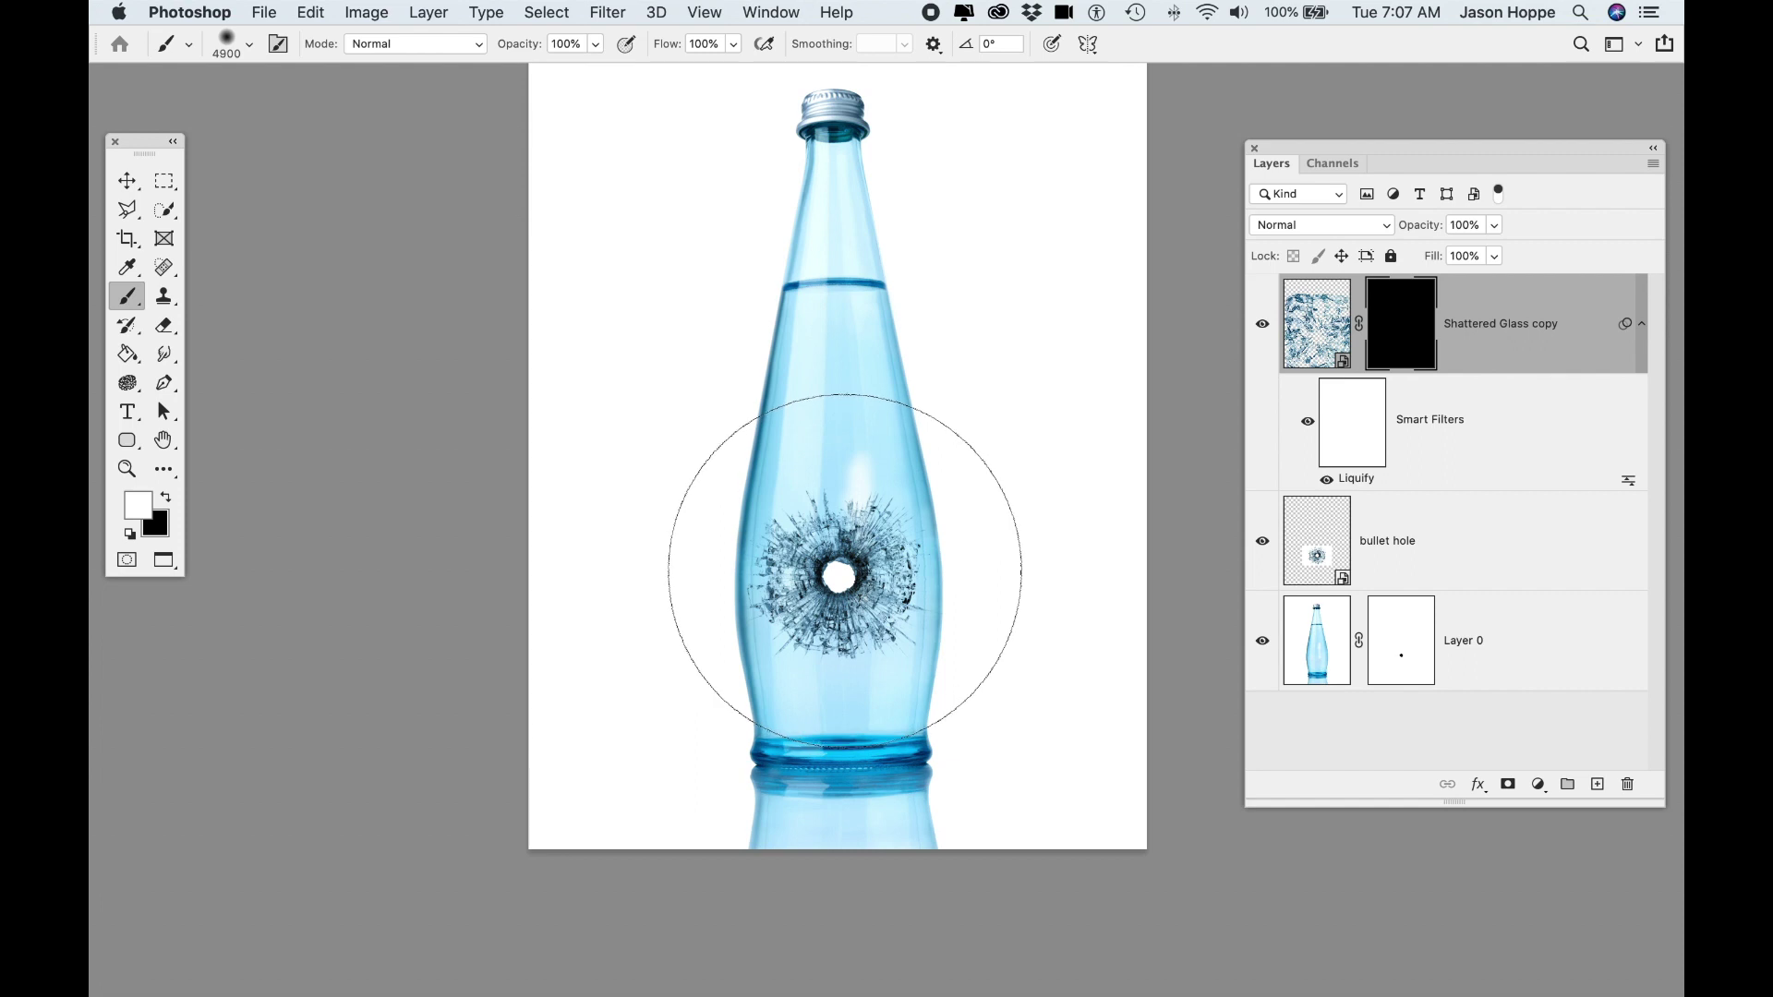
pyautogui.click(845, 570)
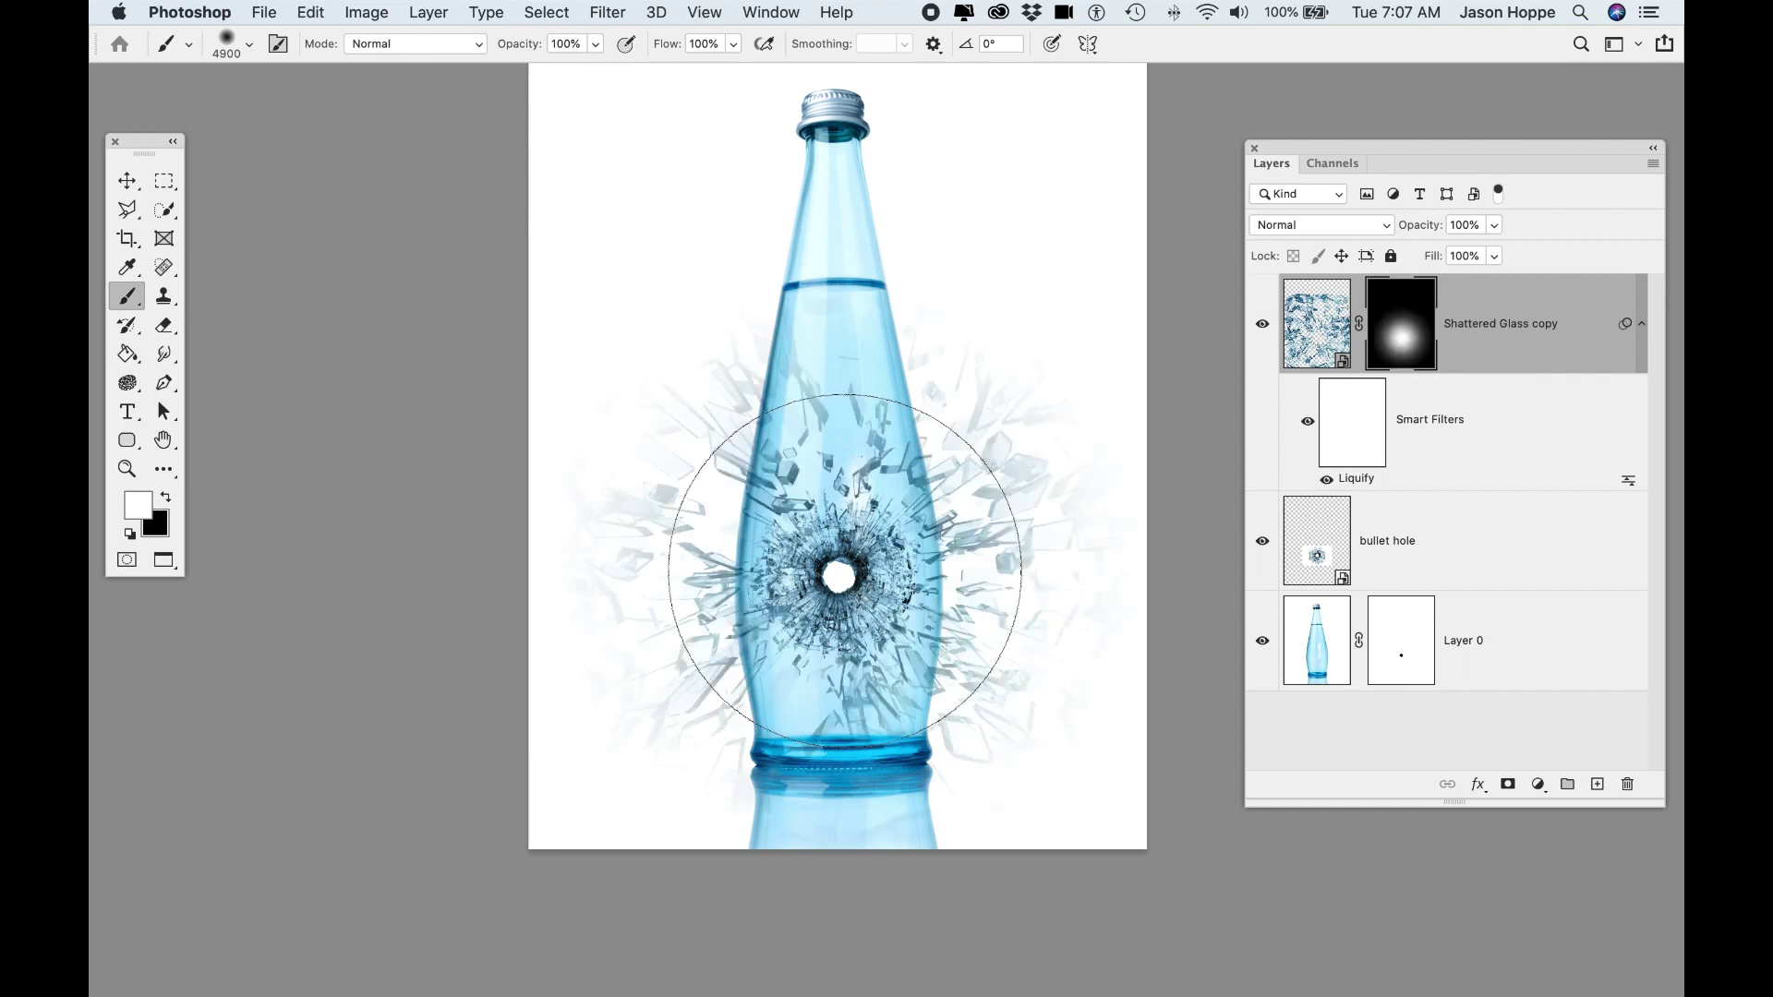
pyautogui.click(845, 570)
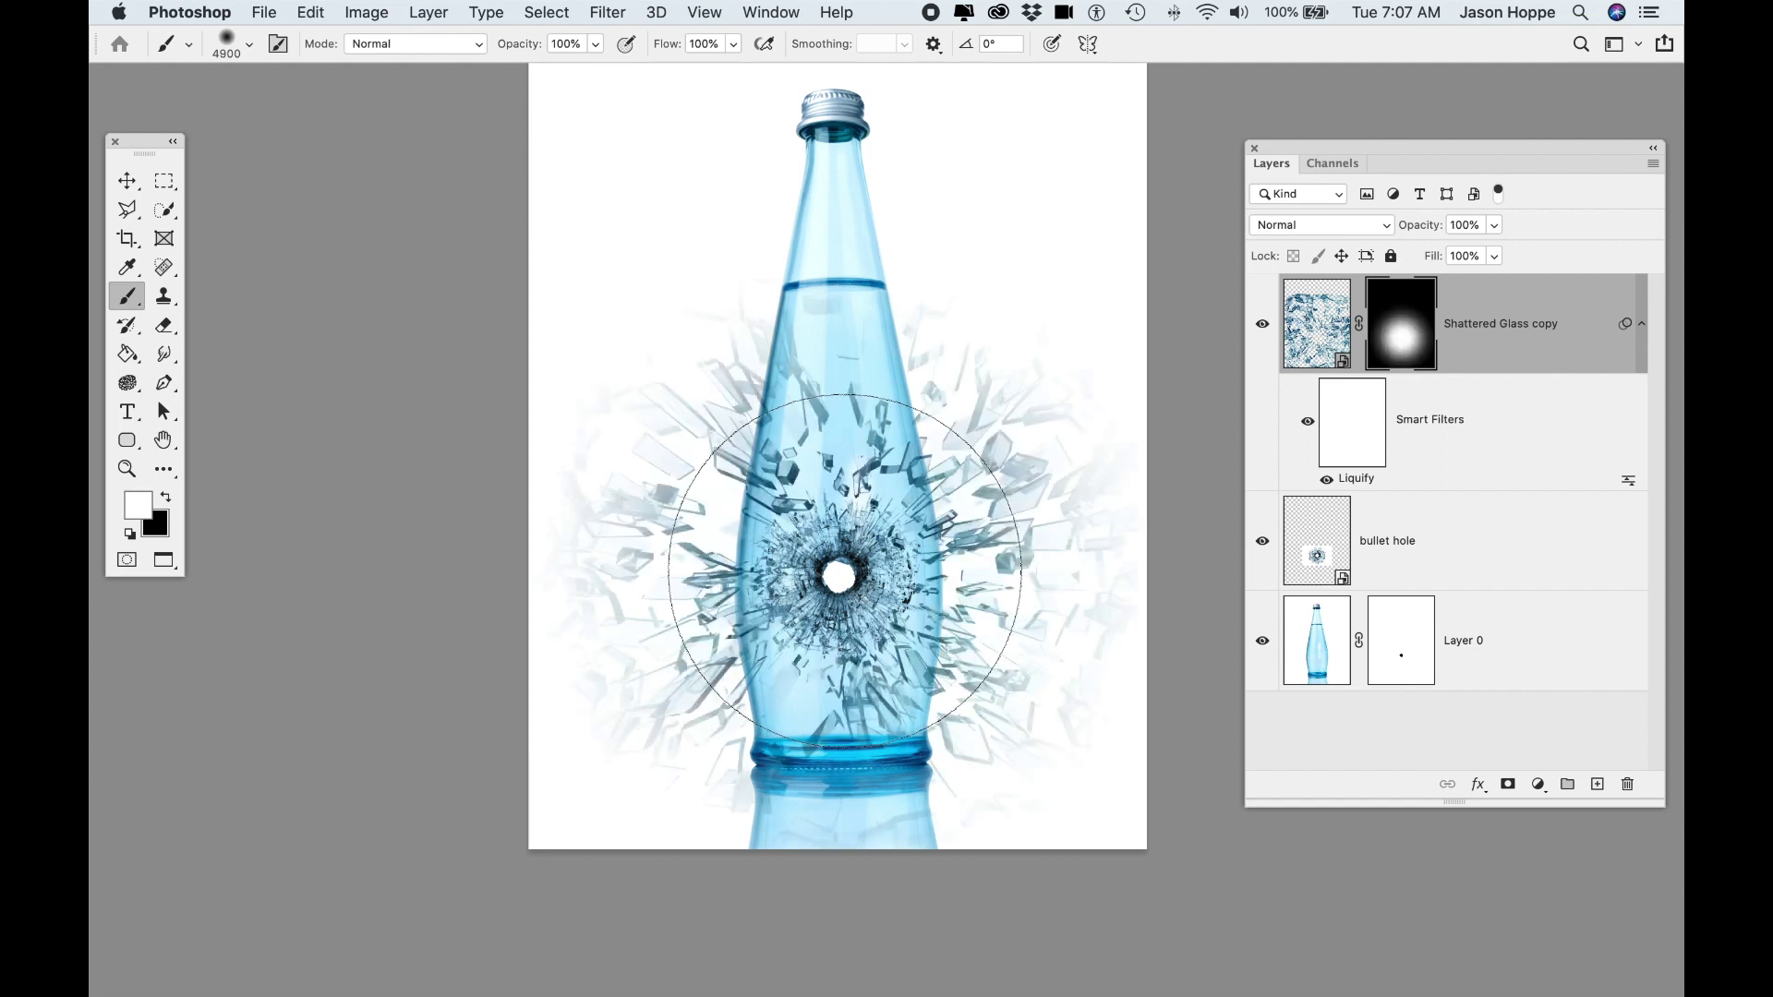
pyautogui.click(845, 569)
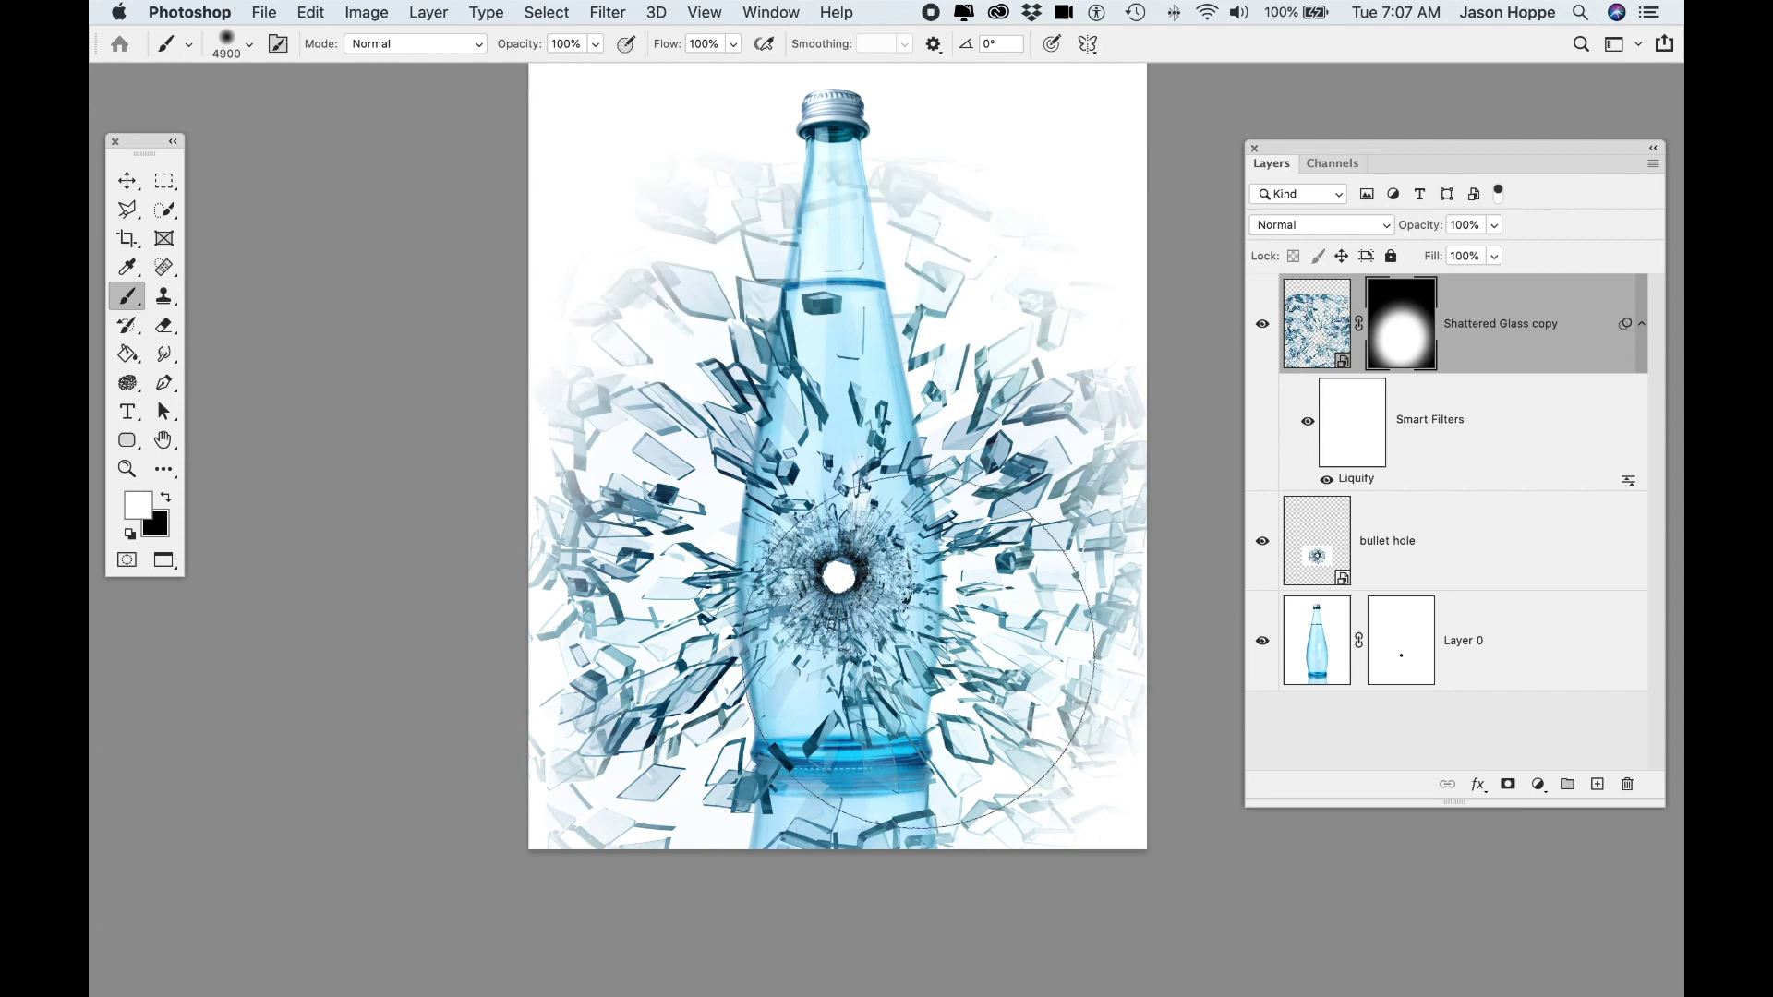
pyautogui.moveTo(917, 651)
pyautogui.mouseDown()
pyautogui.moveTo(942, 388)
pyautogui.moveTo(993, 245)
pyautogui.moveTo(970, 51)
pyautogui.moveTo(902, 120)
pyautogui.moveTo(970, 56)
pyautogui.moveTo(920, 204)
pyautogui.moveTo(702, 92)
pyautogui.mouseUp()
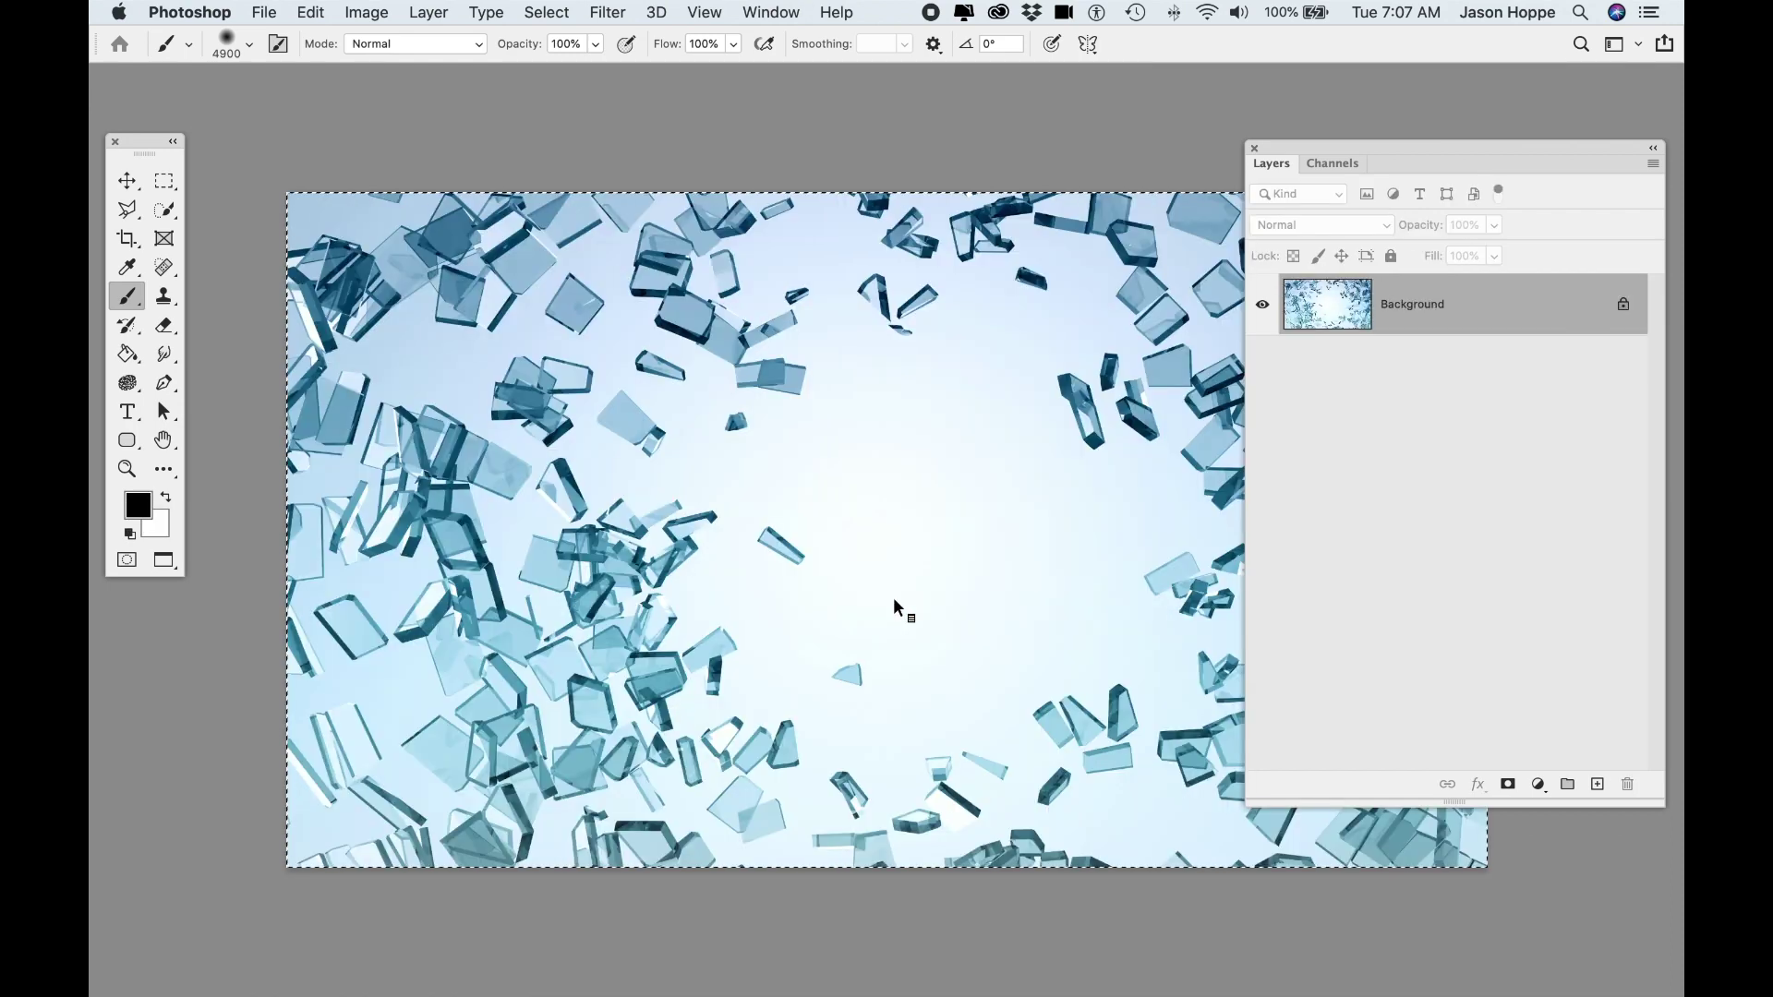
# Switch to the glass shards source image and clear its selection.
pyautogui.press('super+d')
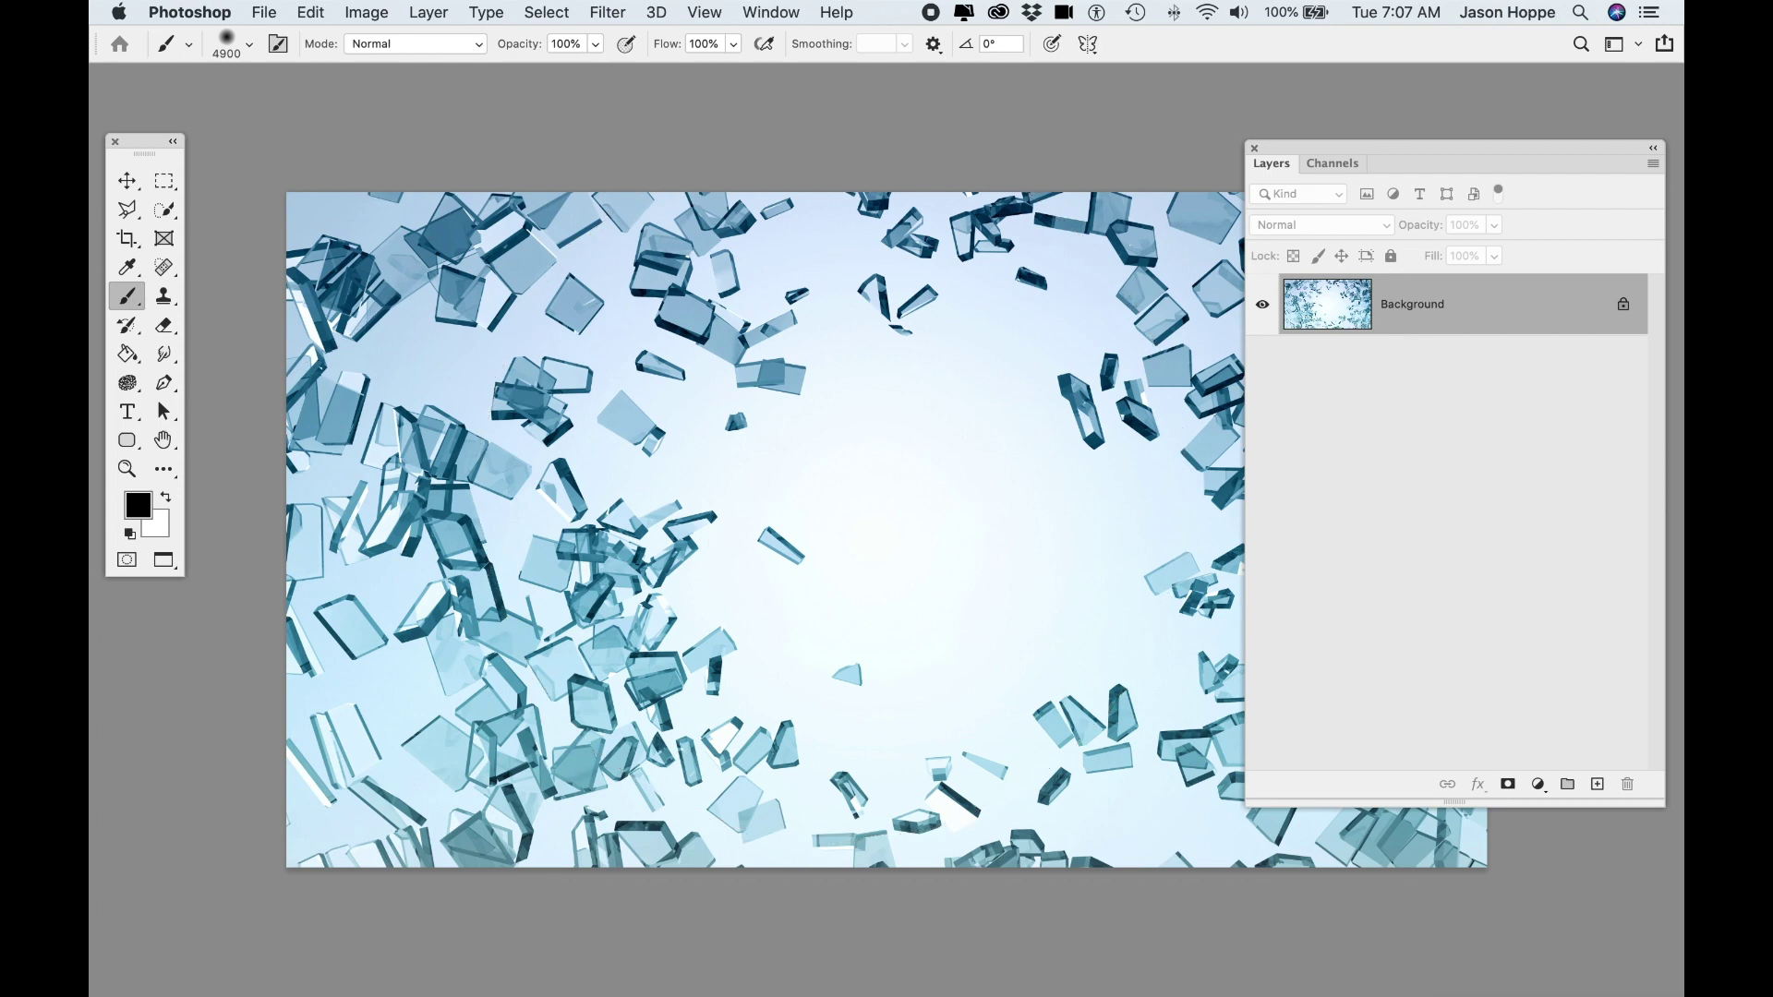
# Convert the glass shards image to grayscale mode, discarding its color information.
pyautogui.click(378, 10)
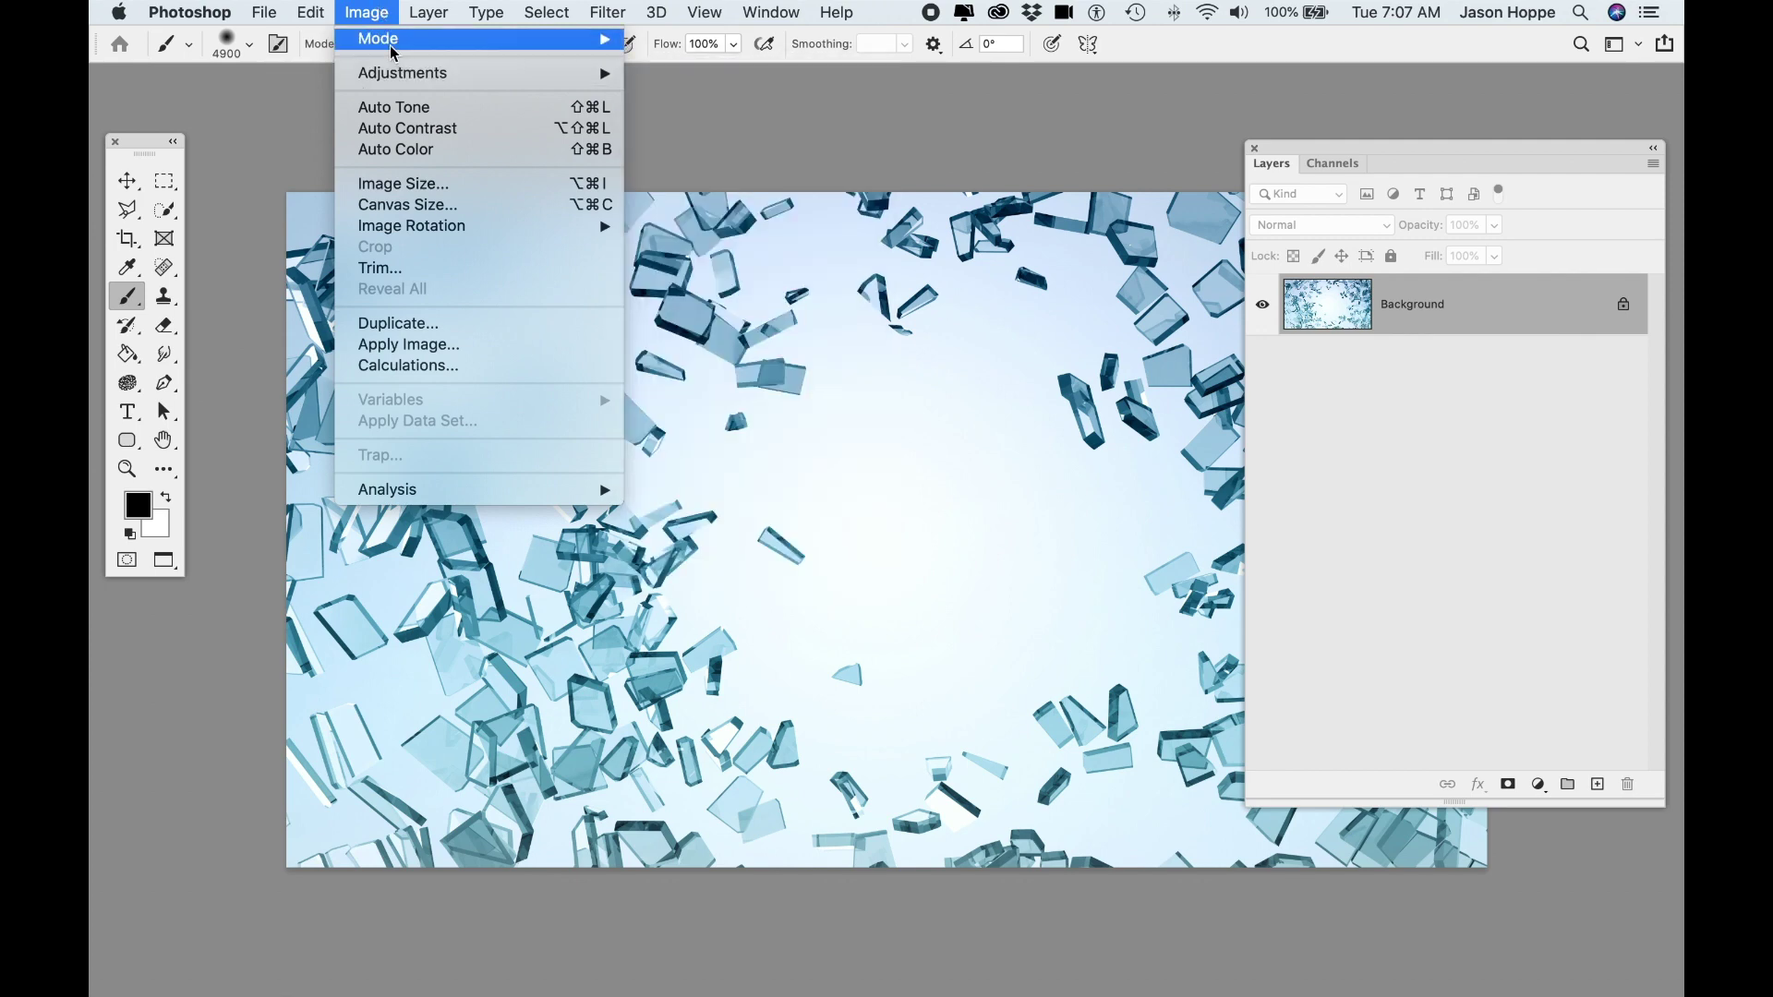
pyautogui.moveTo(503, 38)
pyautogui.click(740, 64)
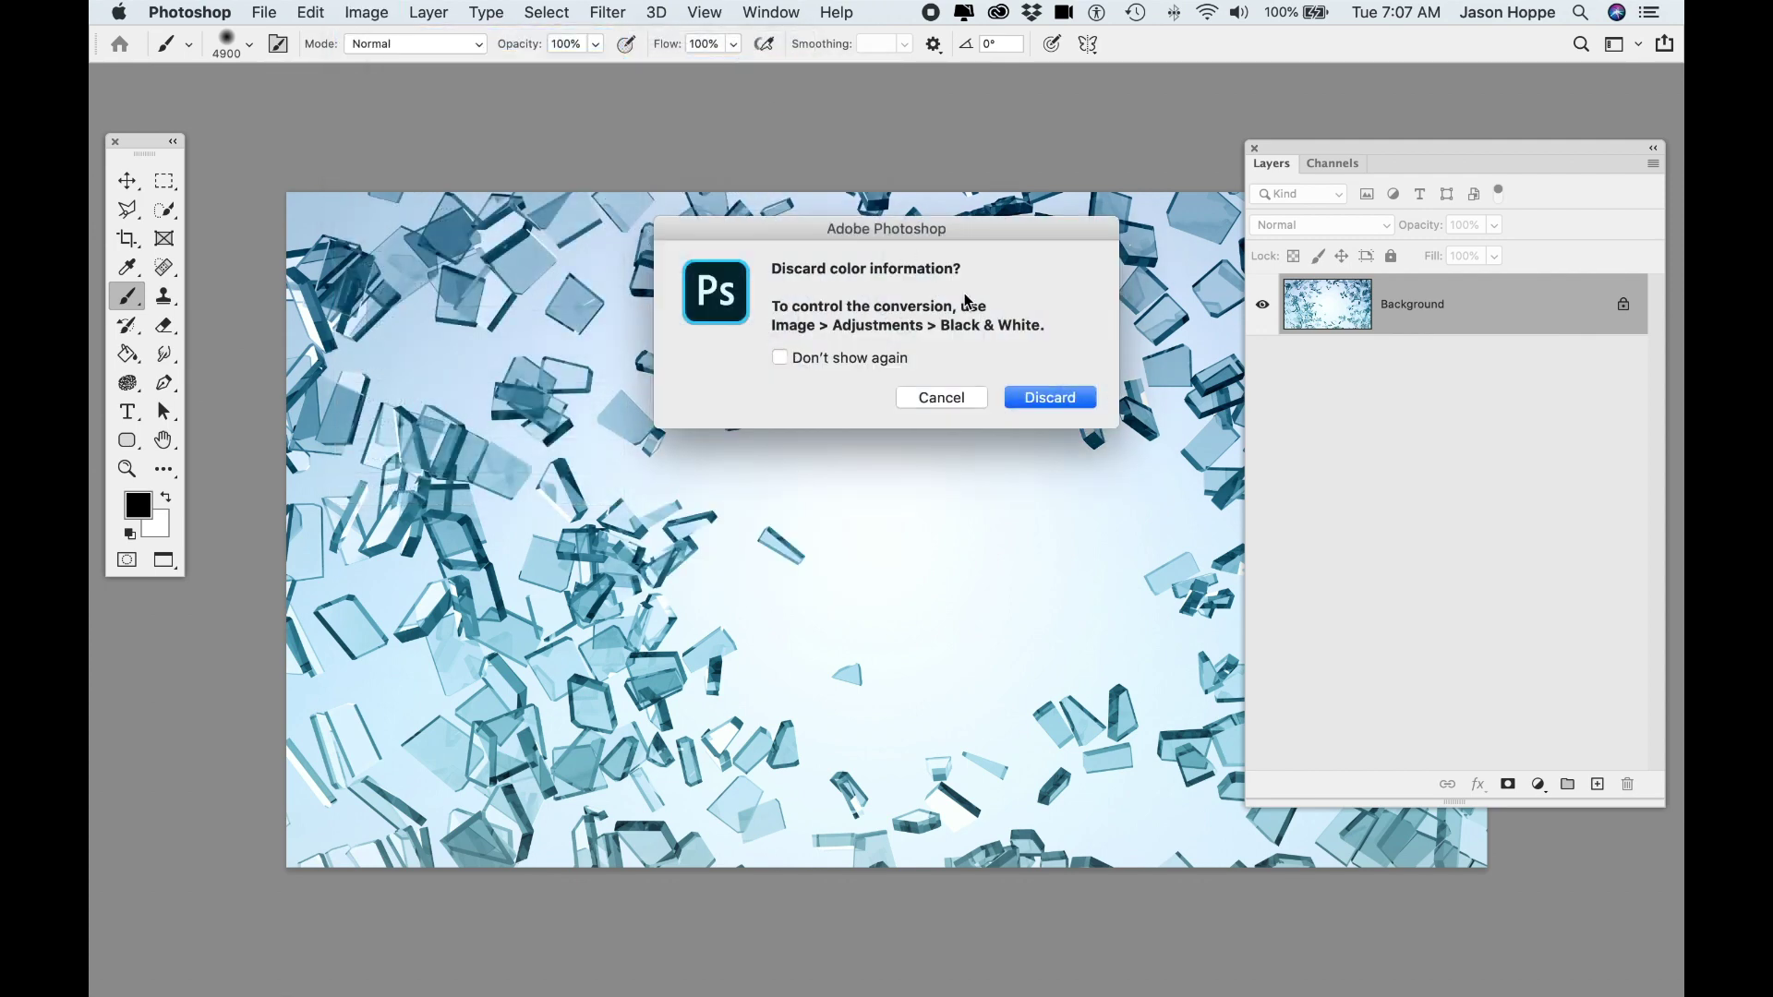
pyautogui.moveTo(918, 231); pyautogui.dragTo(878, 225)
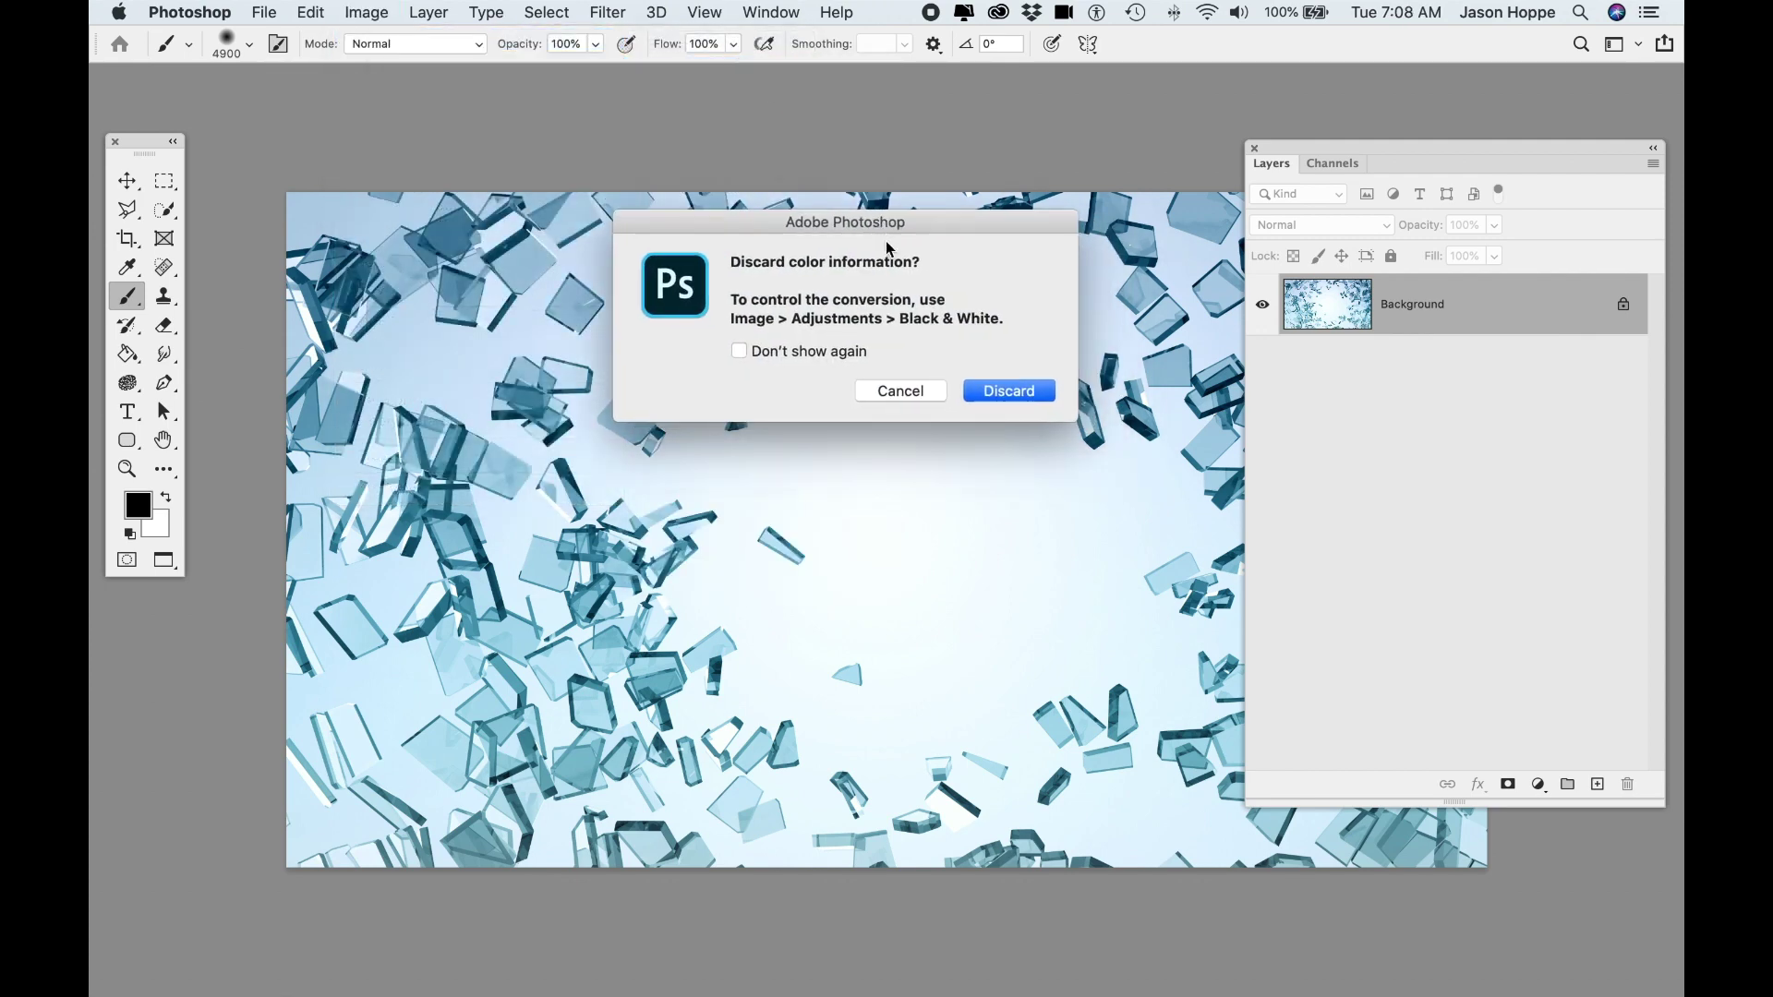
pyautogui.click(1006, 393)
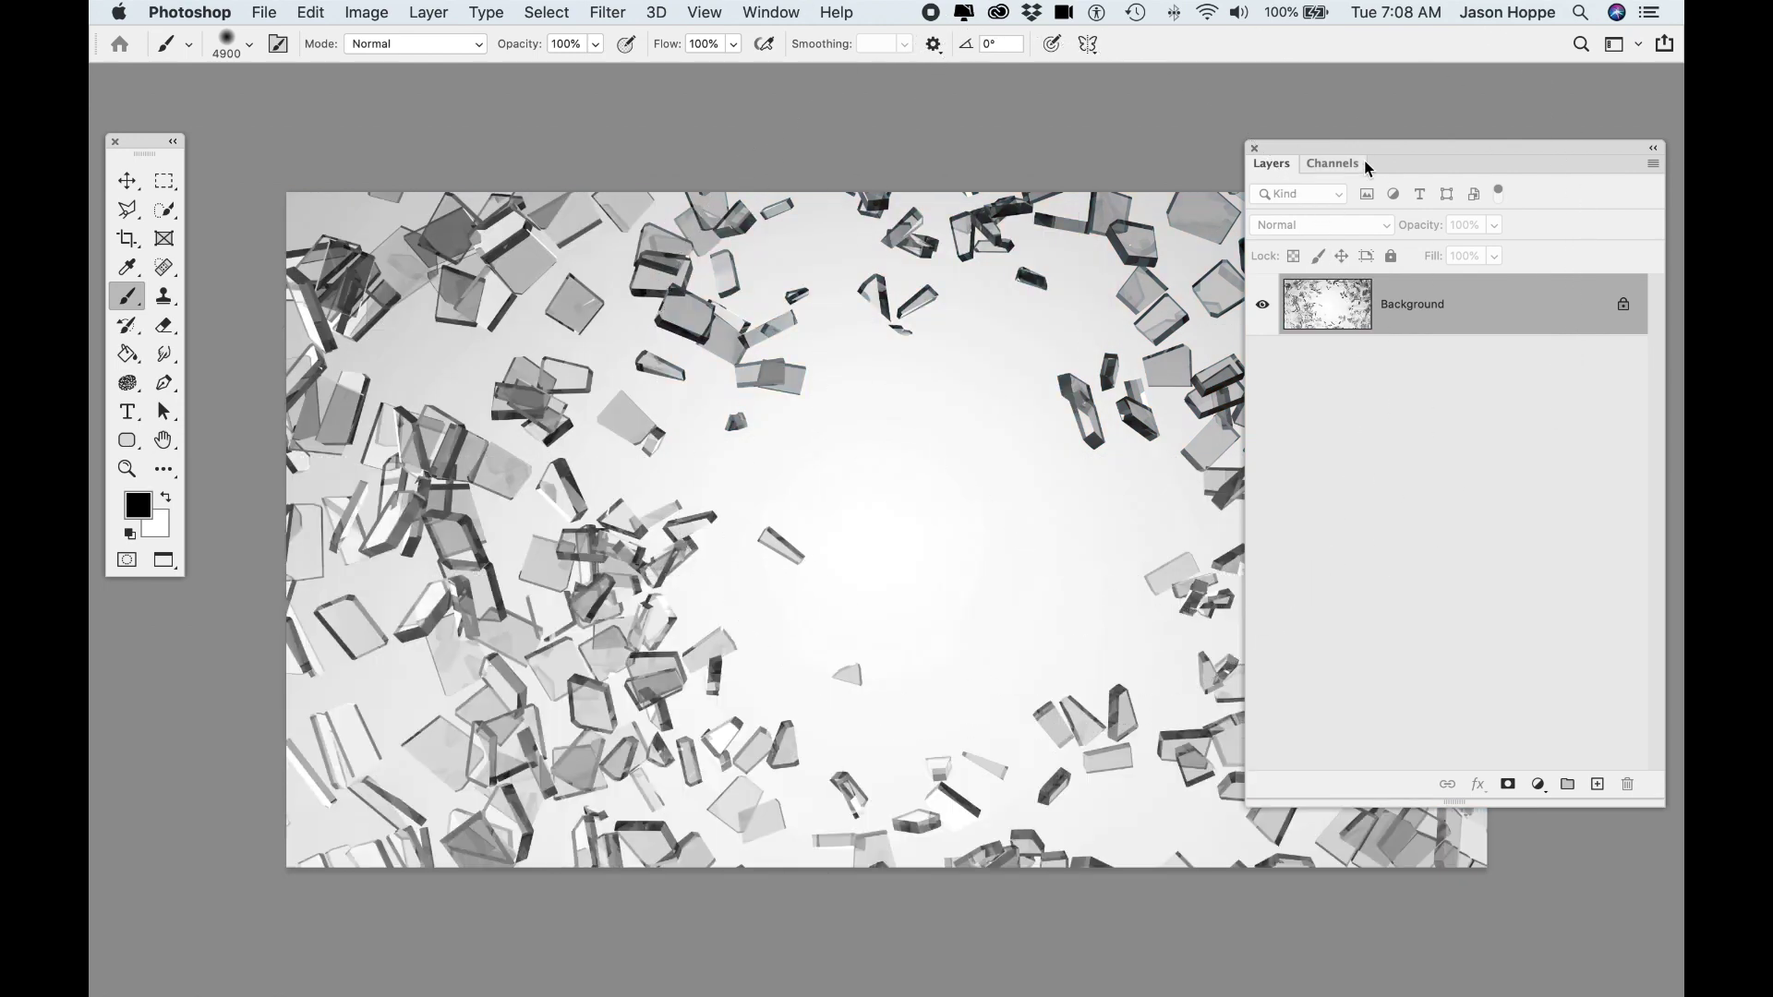
pyautogui.moveTo(1361, 147); pyautogui.dragTo(1378, 148)
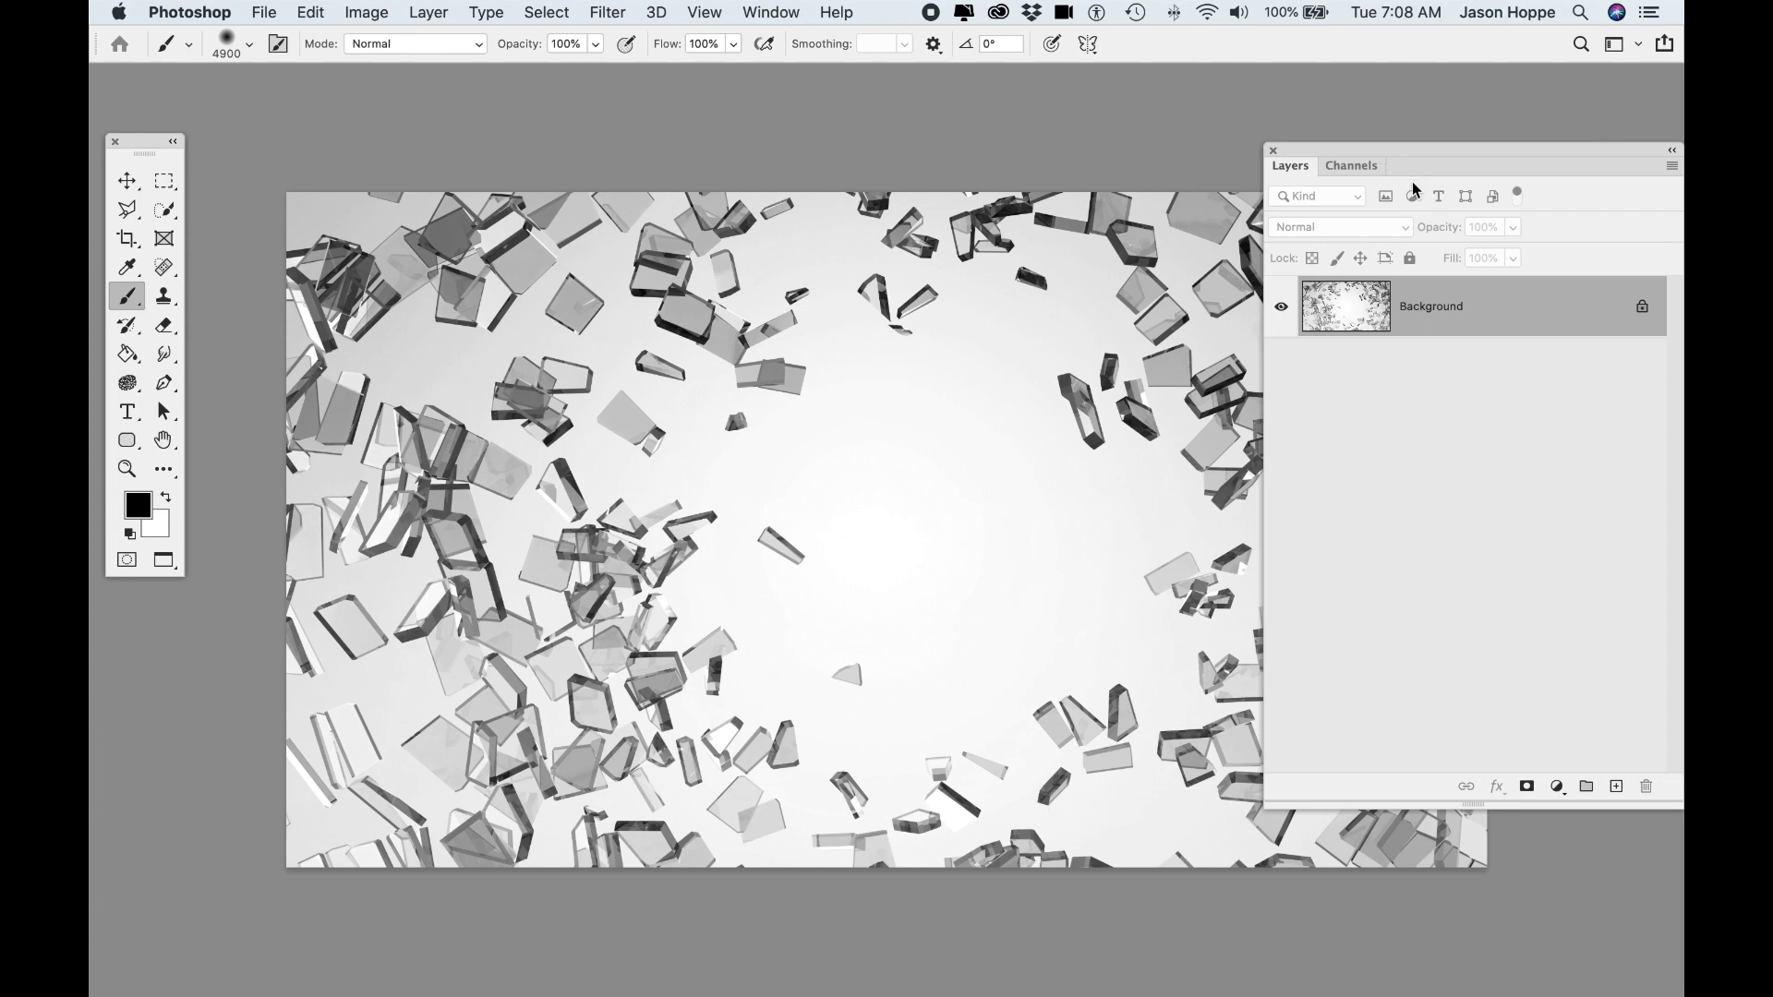
# Boost the shards' contrast with Levels, setting the input black point to 78 and the white point to 182.
pyautogui.press('super+l')
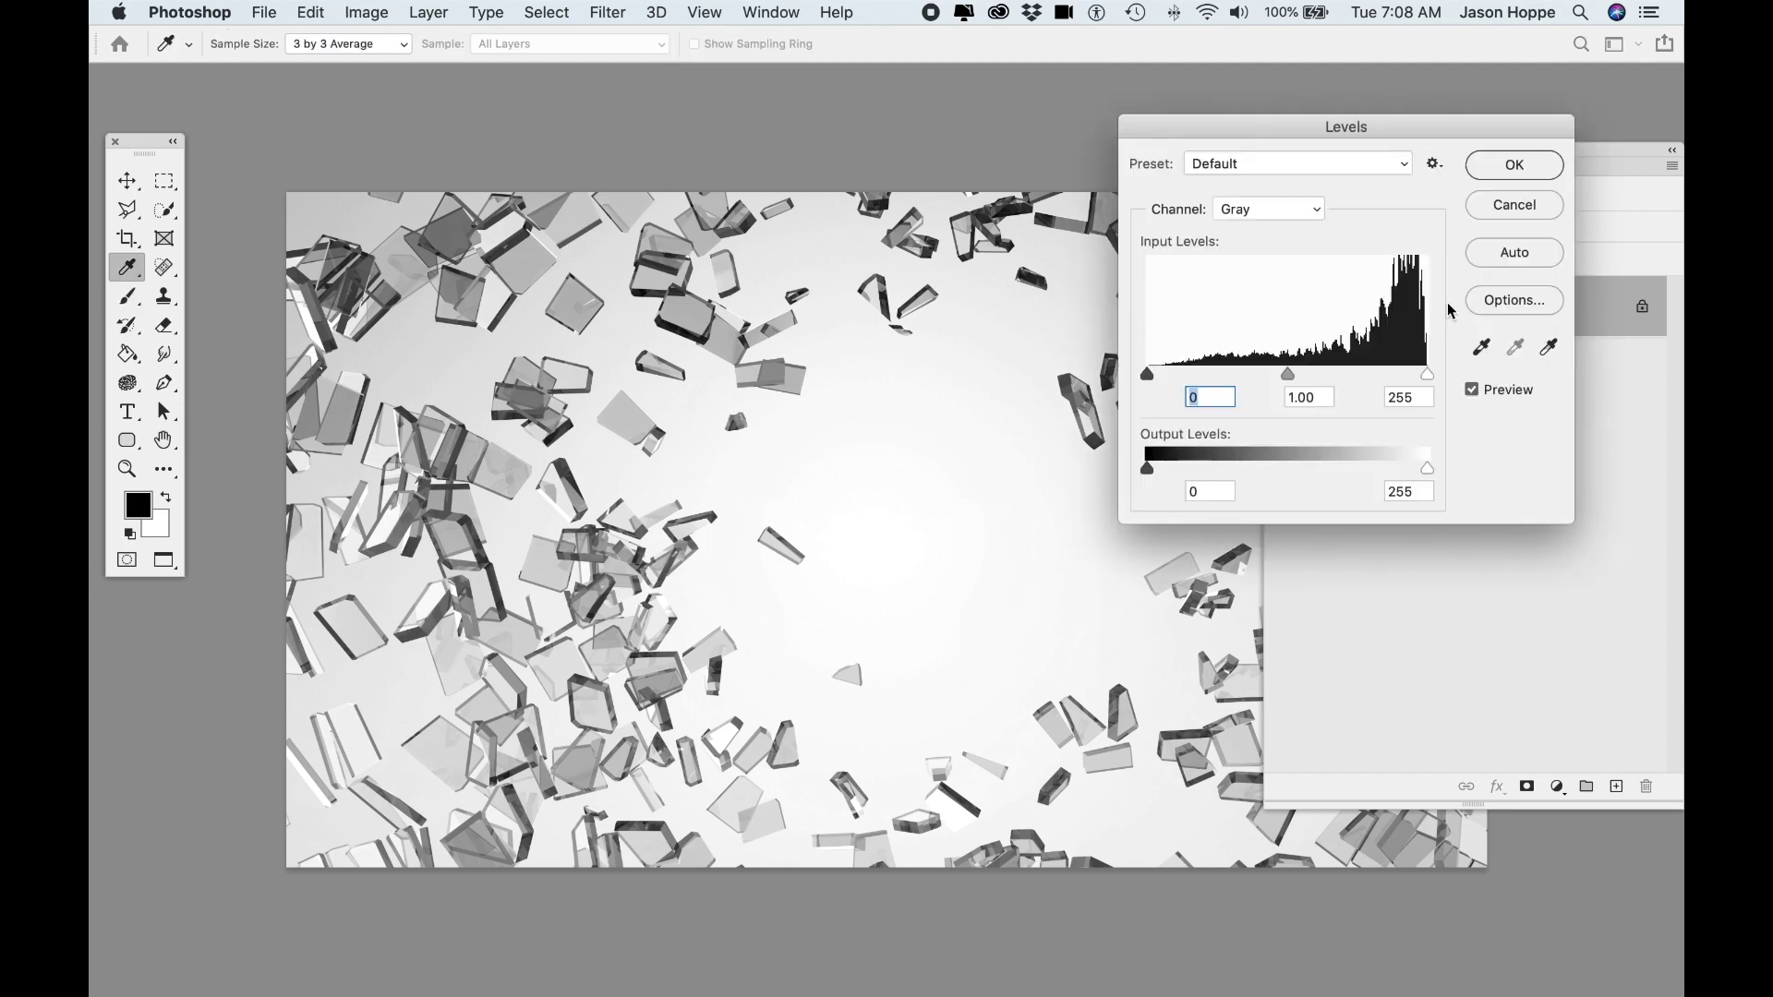
pyautogui.moveTo(1429, 377); pyautogui.dragTo(1359, 373)
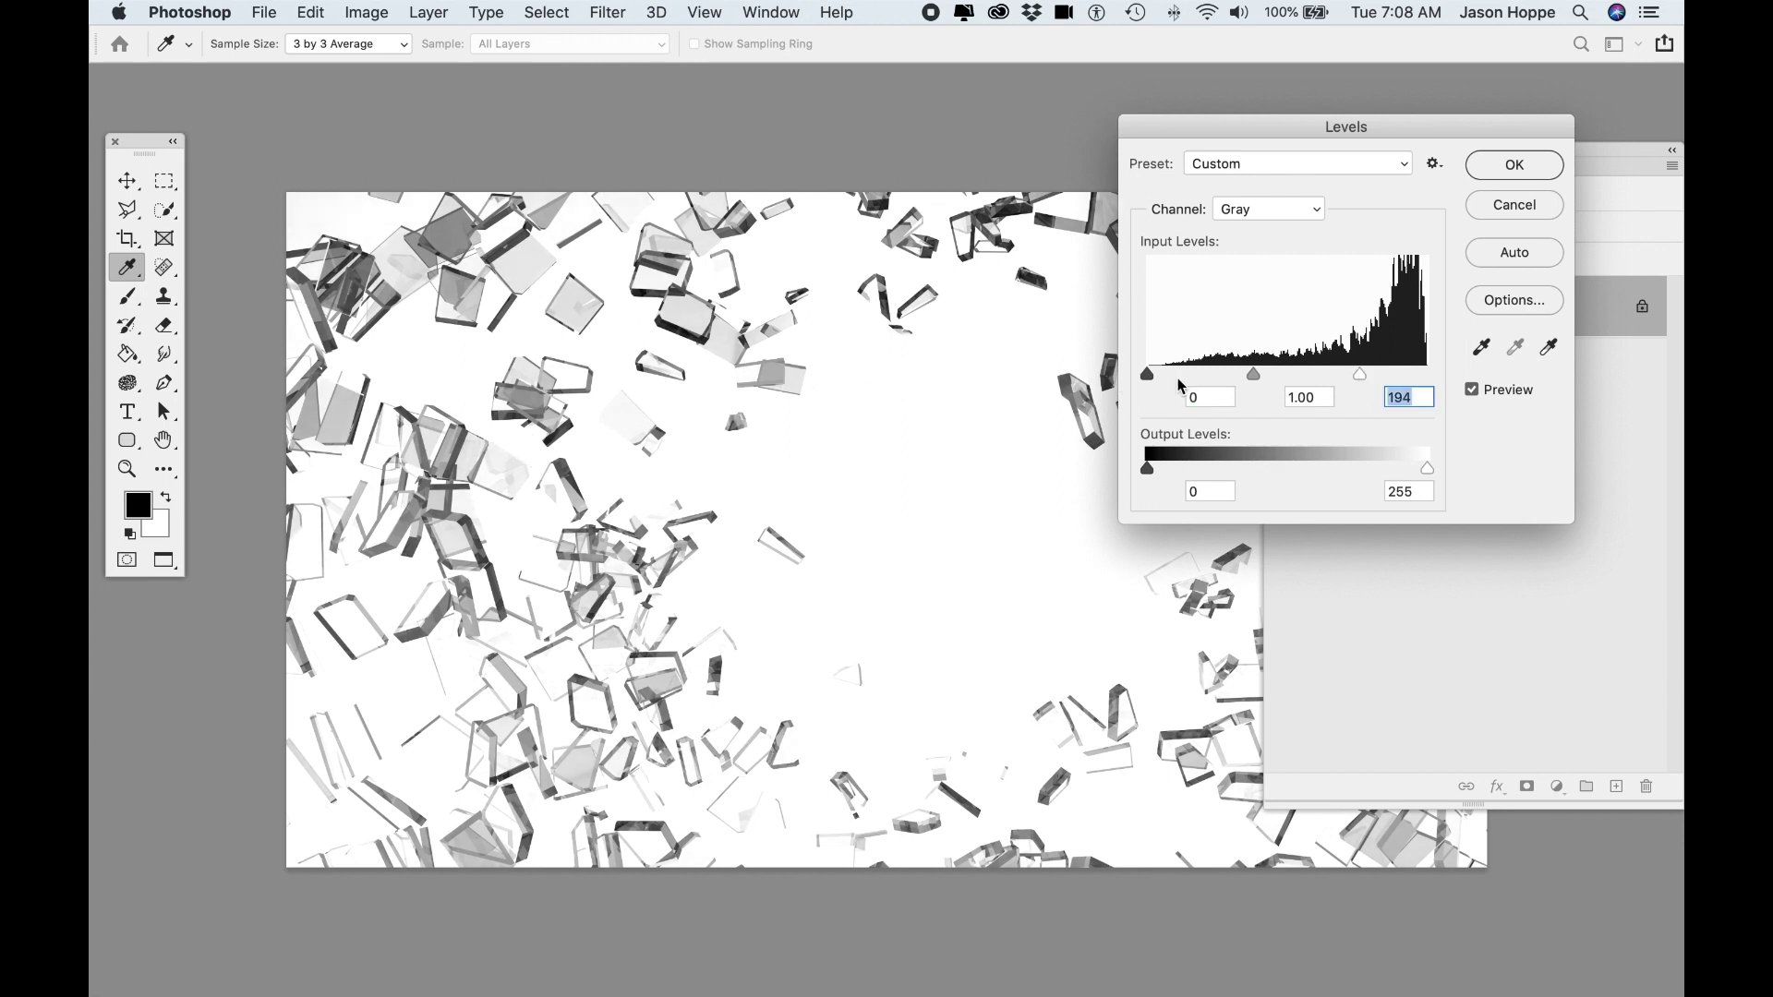
pyautogui.moveTo(1145, 373); pyautogui.dragTo(1227, 371)
pyautogui.moveTo(1360, 374); pyautogui.dragTo(1347, 373)
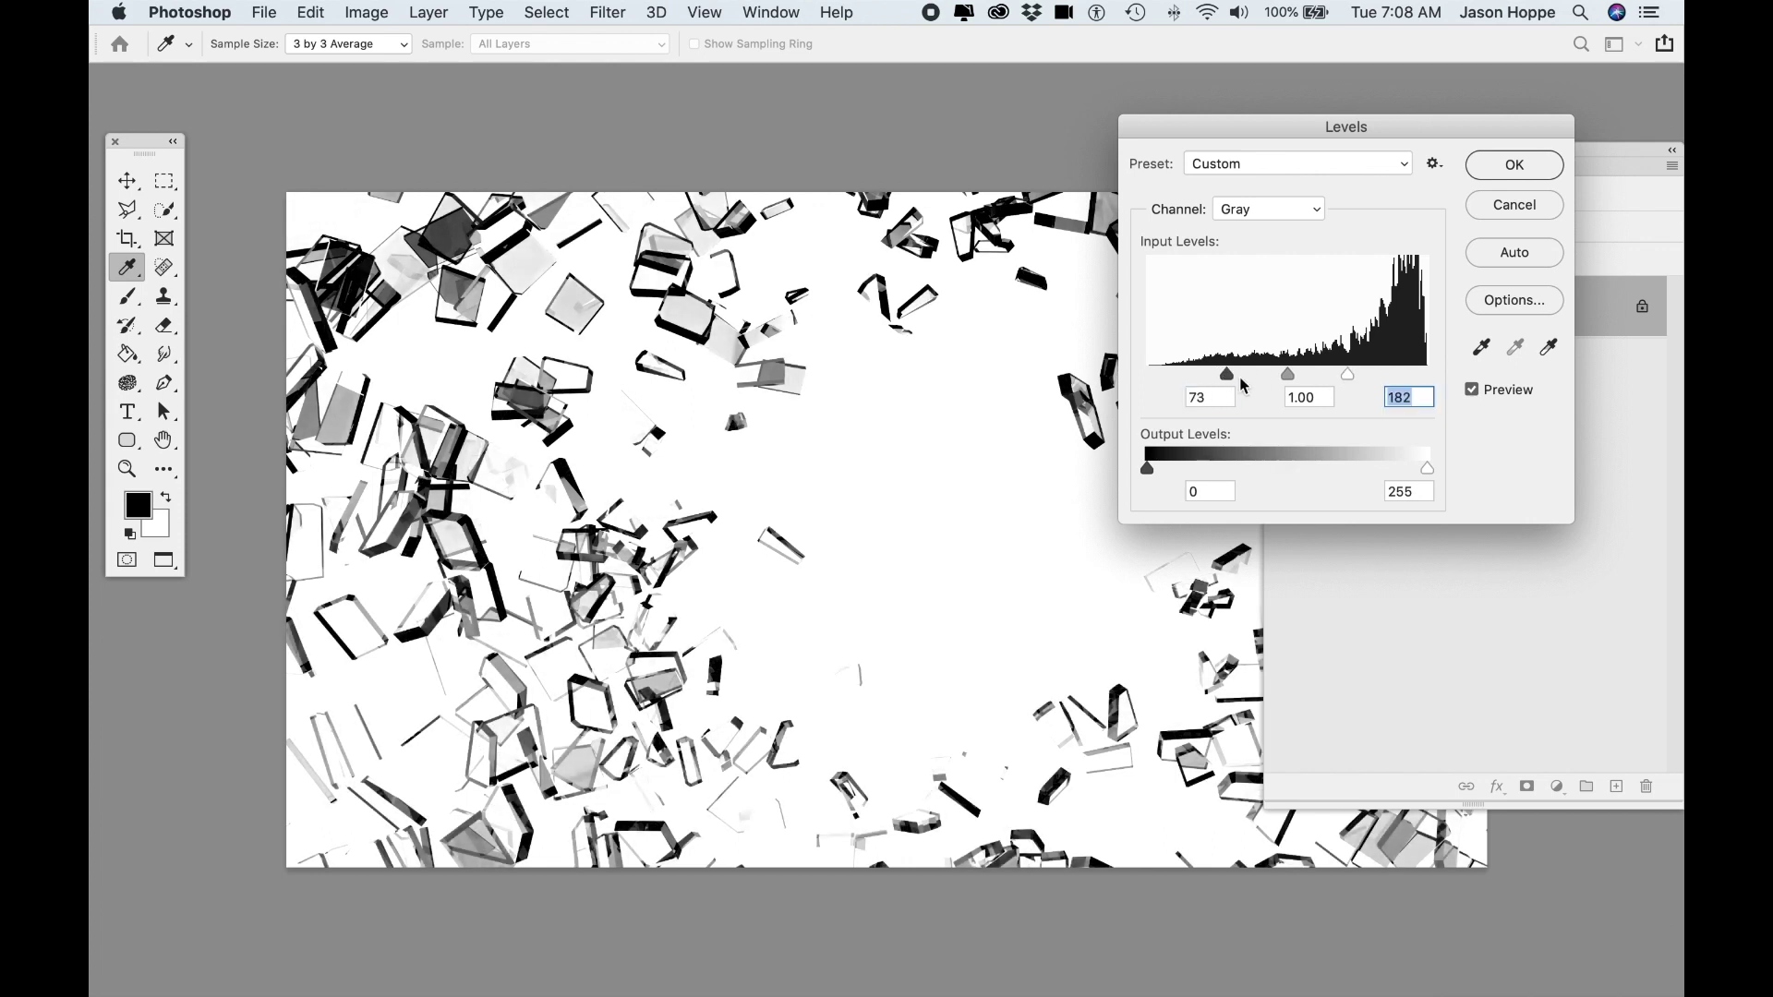
pyautogui.moveTo(1231, 373); pyautogui.dragTo(1236, 373)
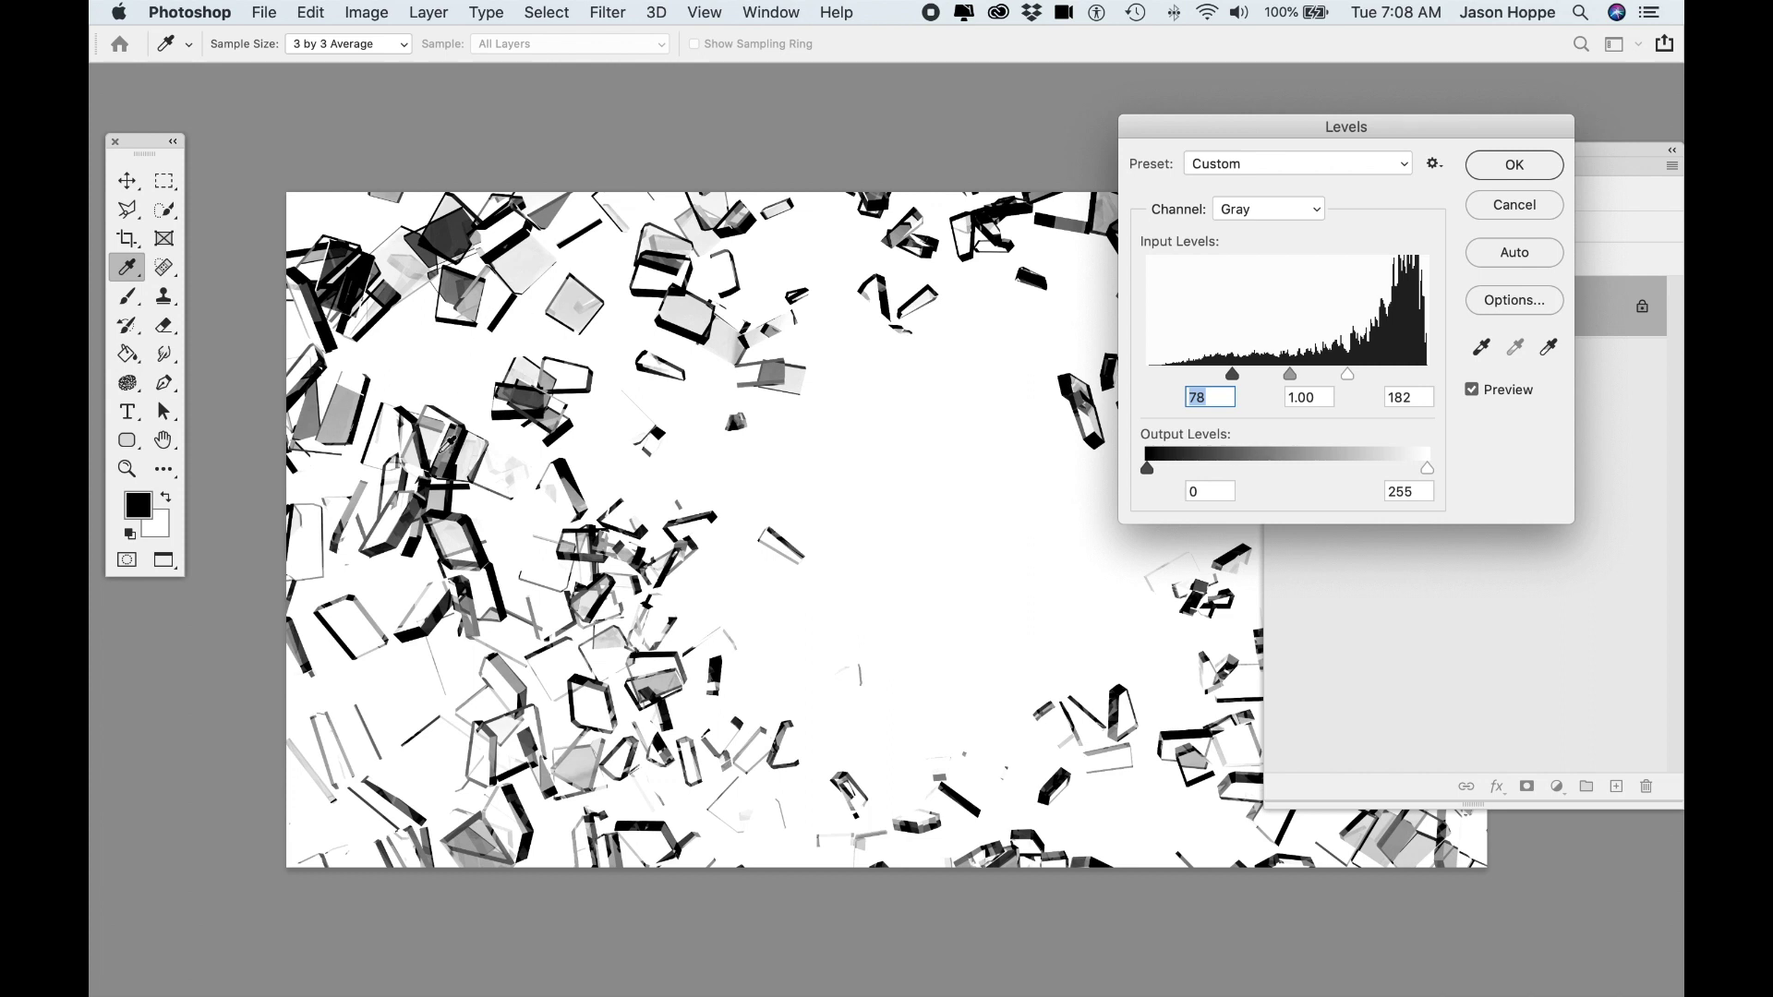
pyautogui.click(1537, 170)
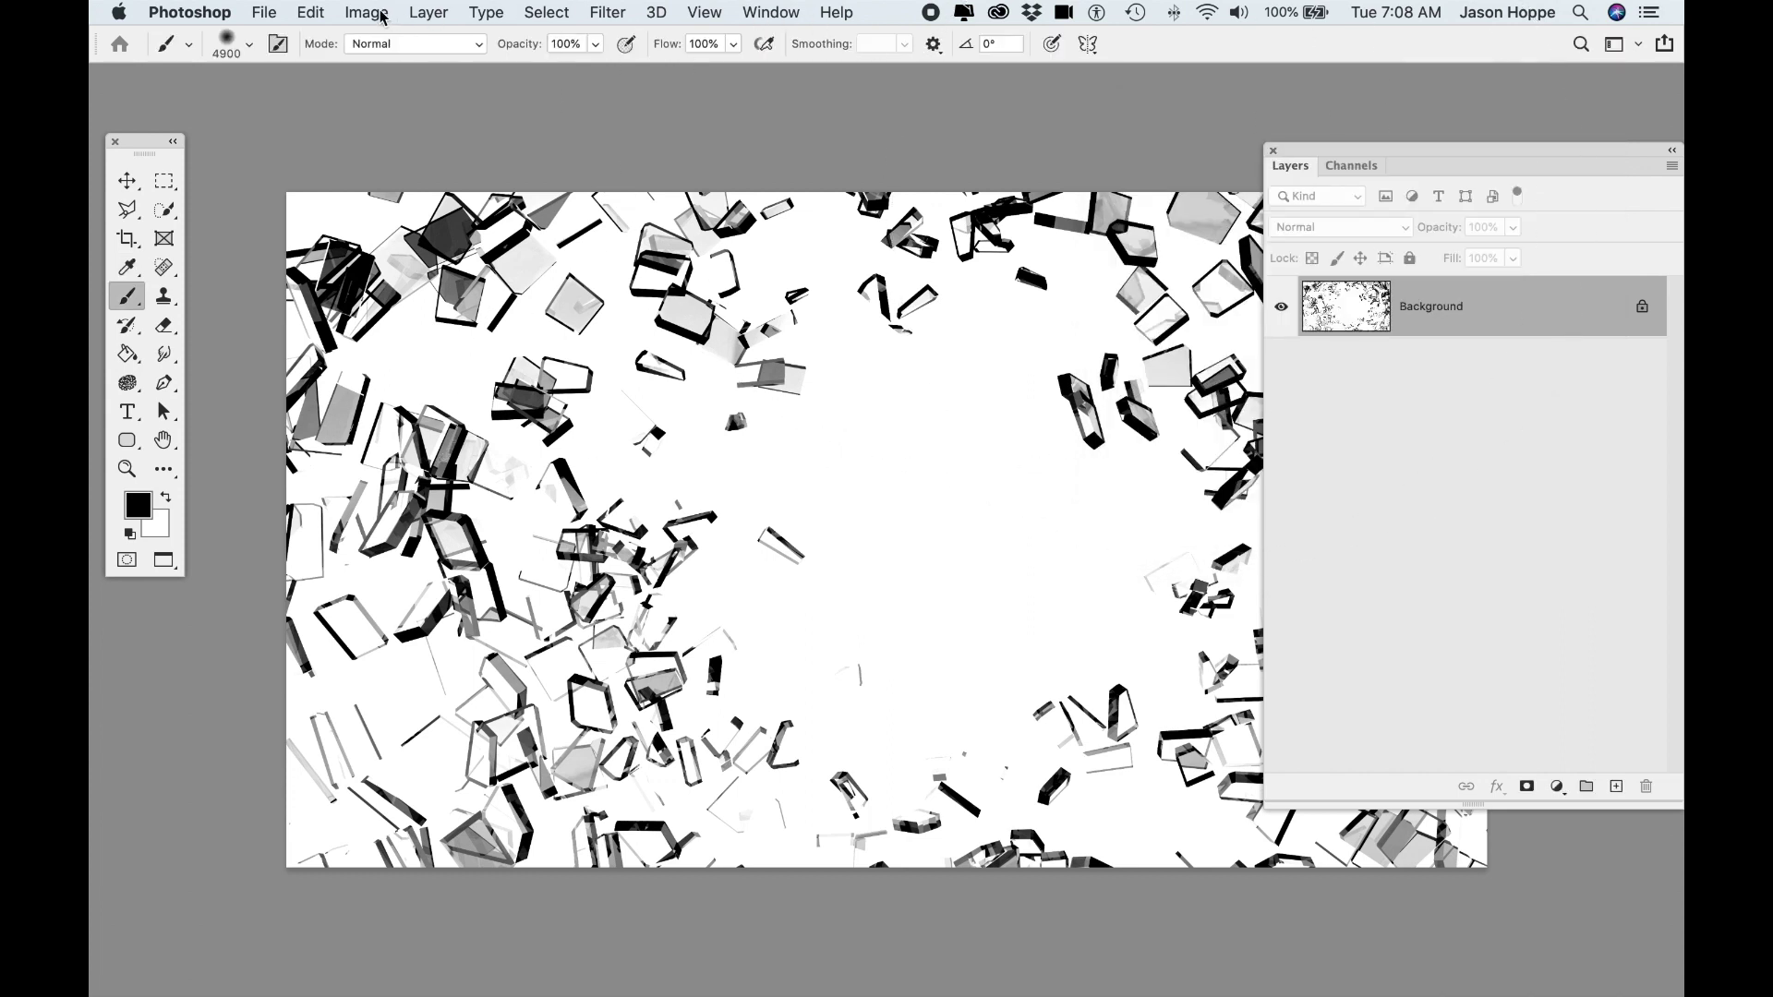
# Select the entire glass shards canvas and try to define it as a brush preset.
pyautogui.click(310, 12)
pyautogui.click(310, 12)
pyautogui.press('super+a')
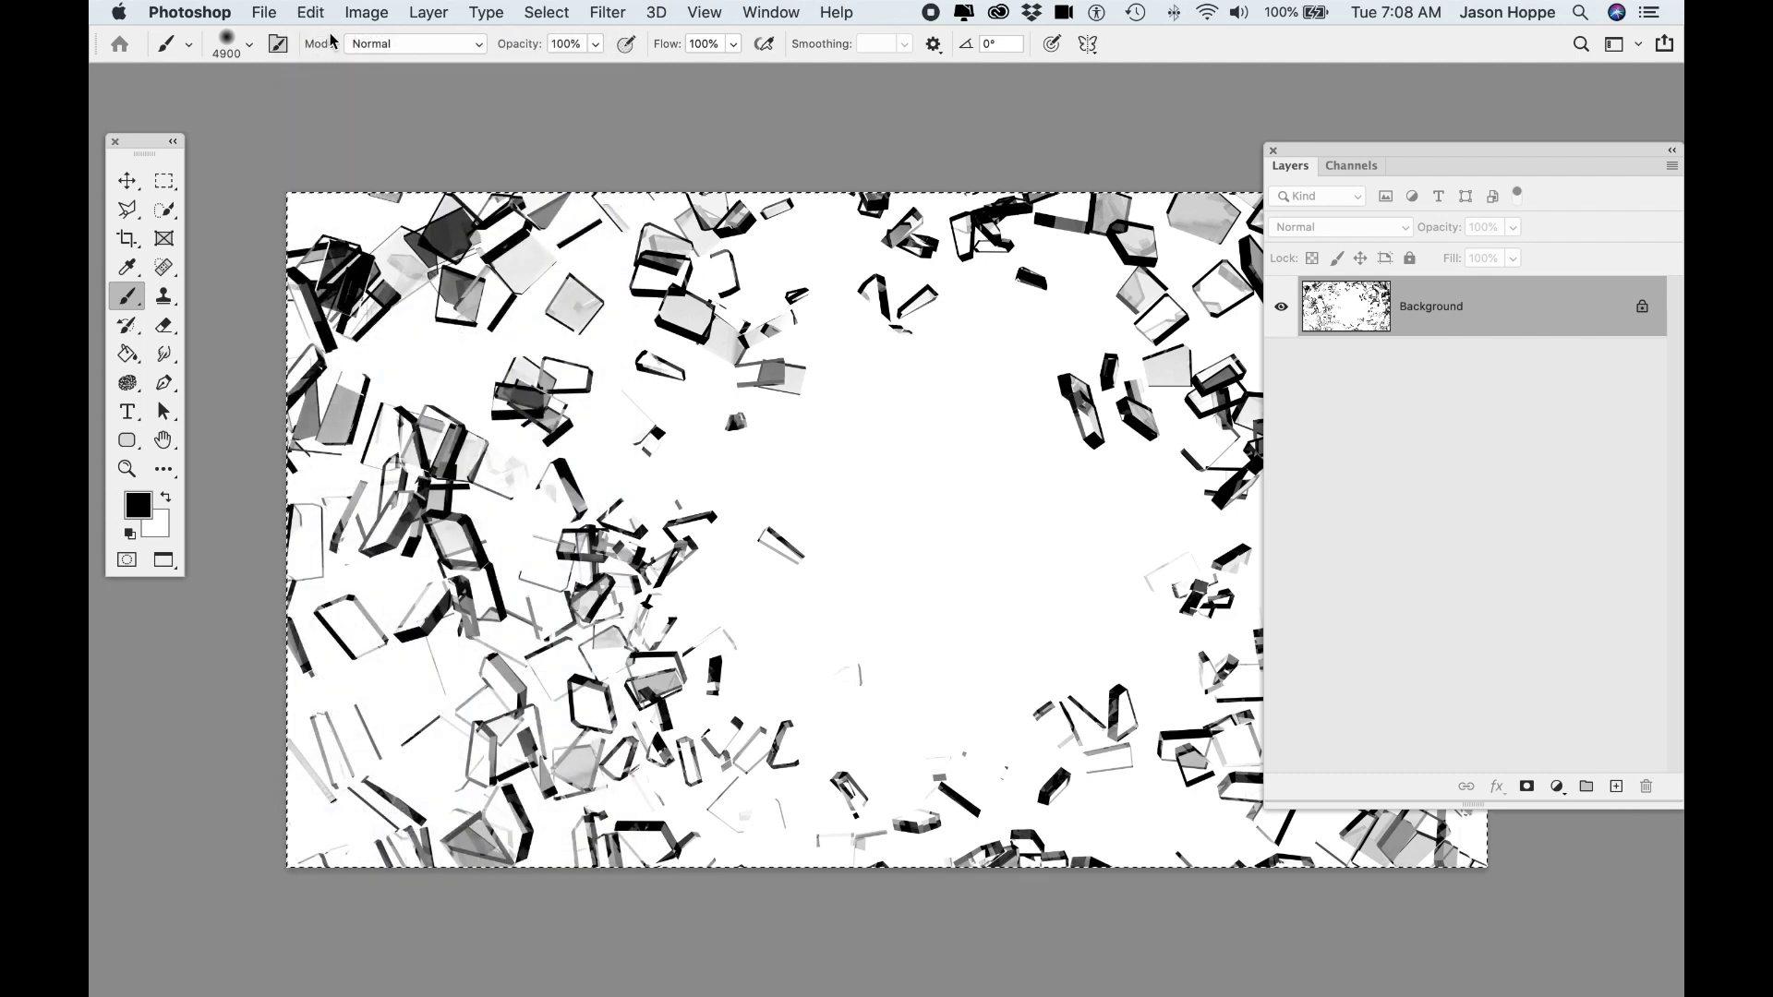
pyautogui.click(322, 12)
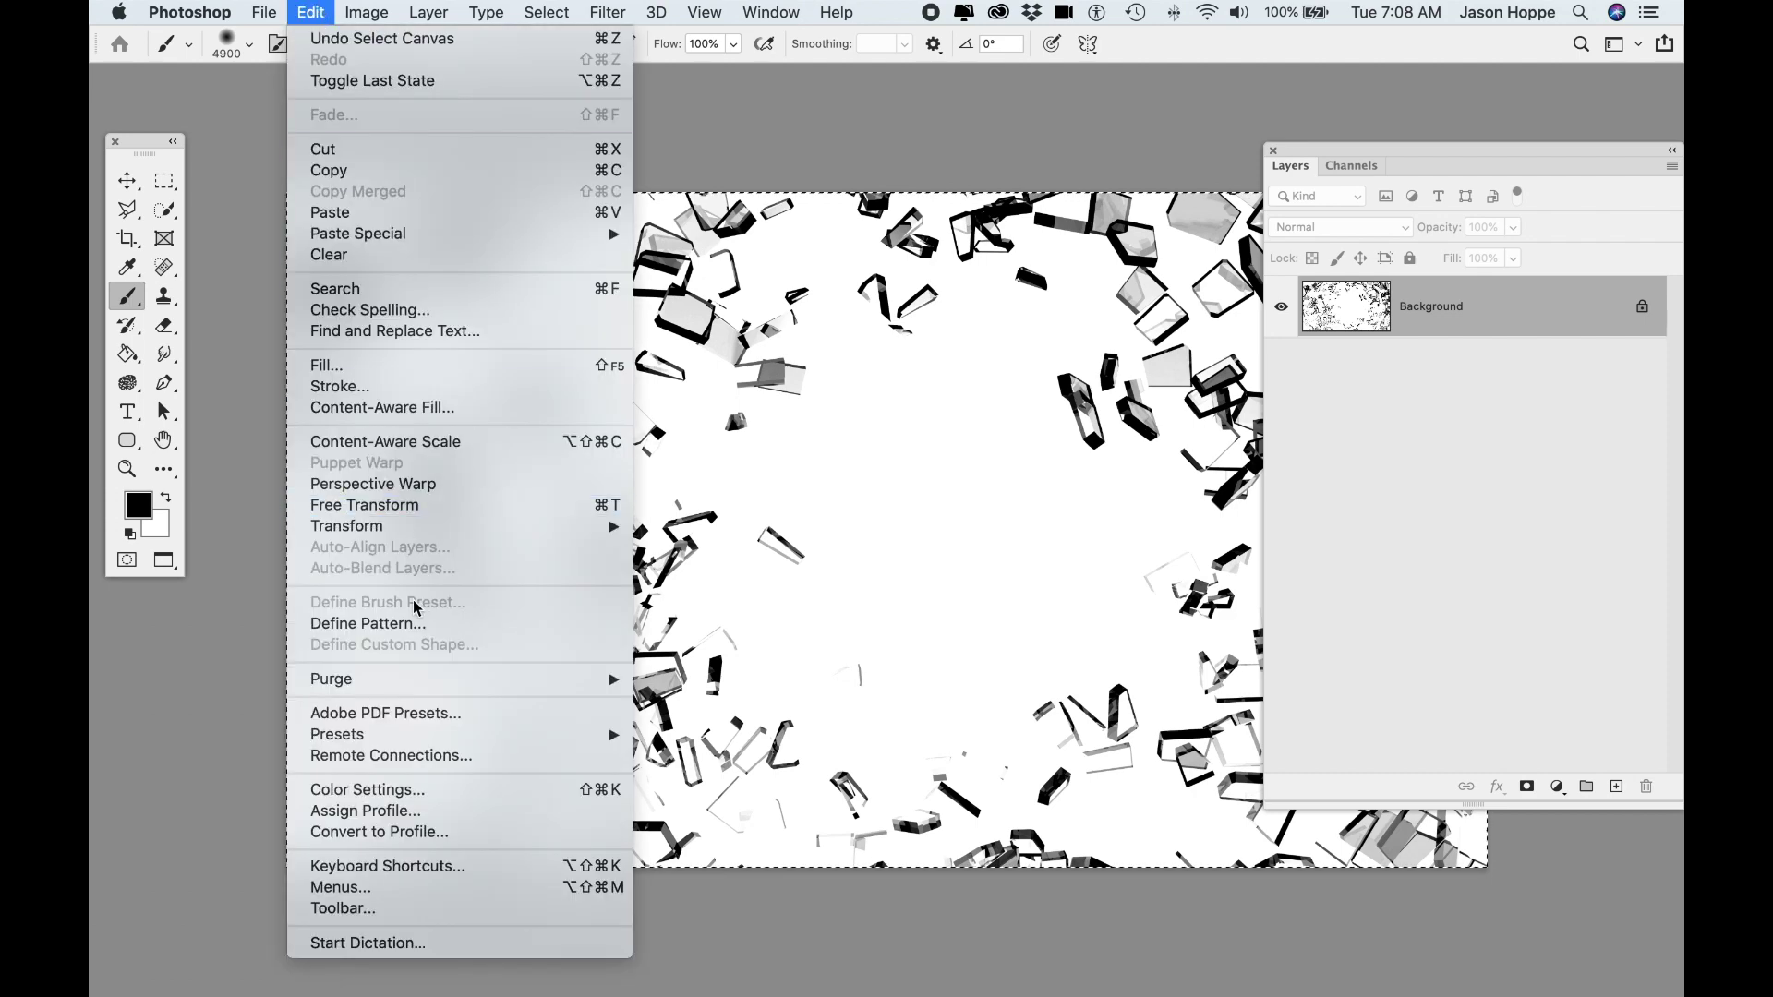
# Resize the glass shards image to 6 inches wide and 3.375 inches high at 300 pixels/inch, with resampling on.
pyautogui.click(370, 12)
pyautogui.click(369, 12)
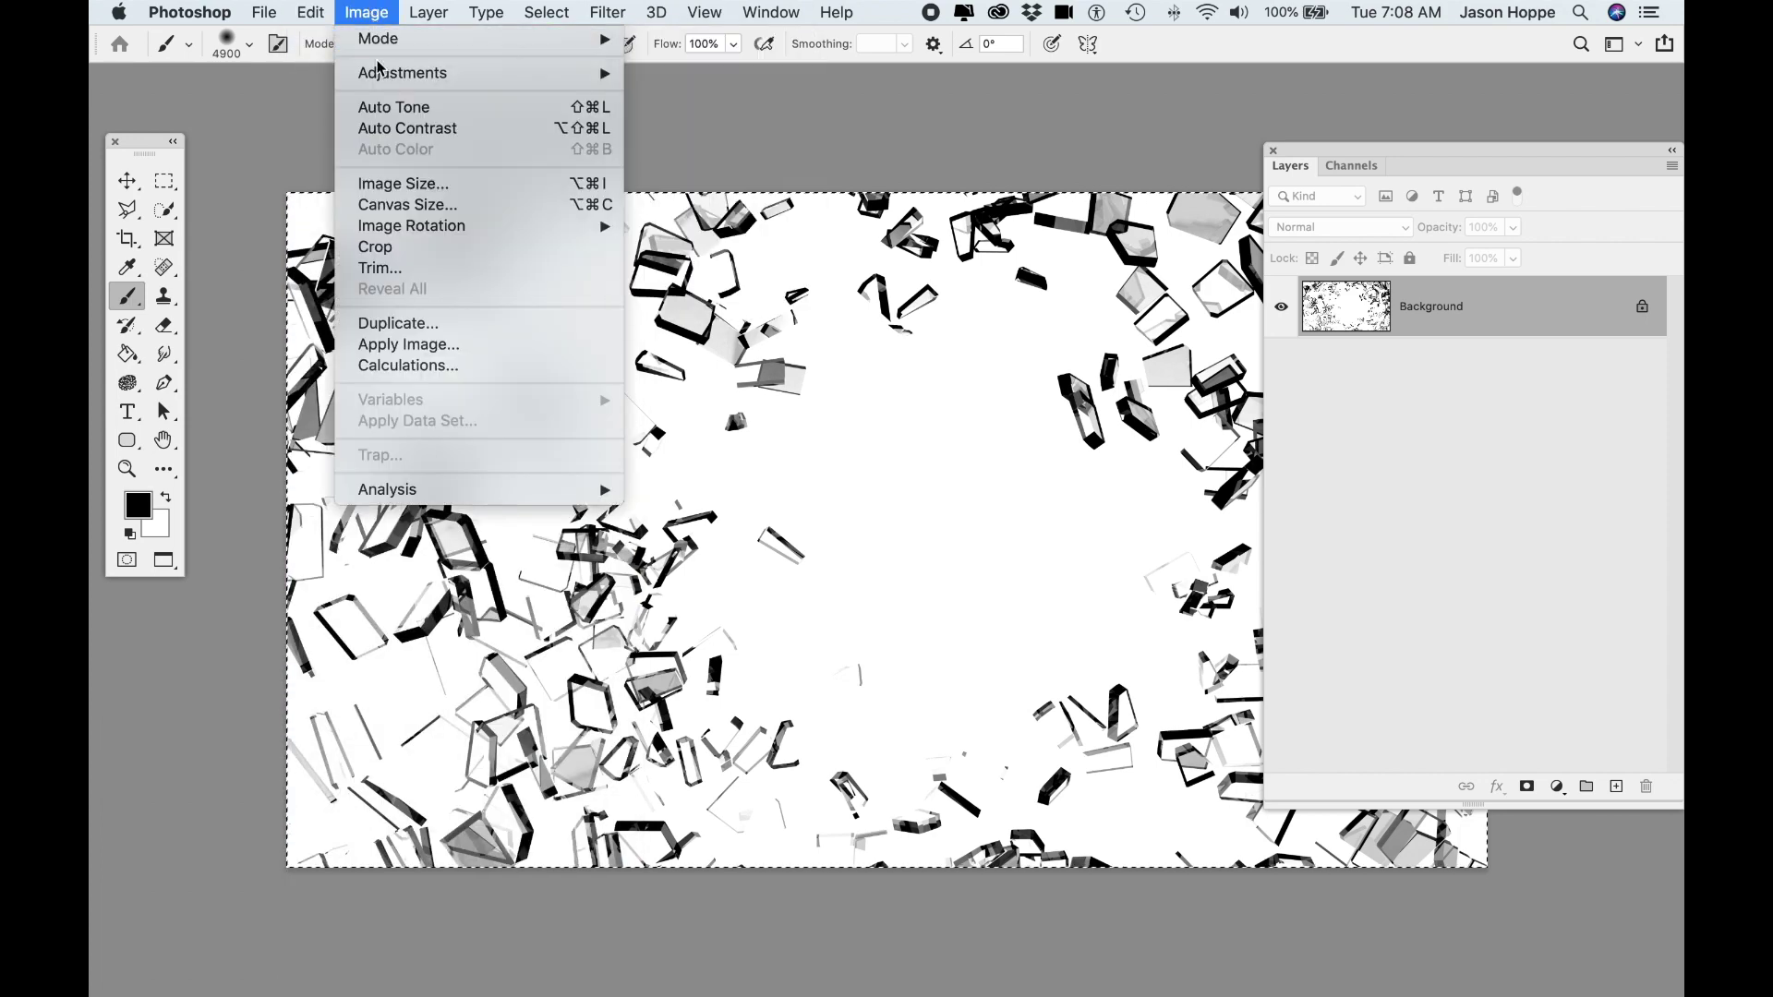
pyautogui.click(363, 9)
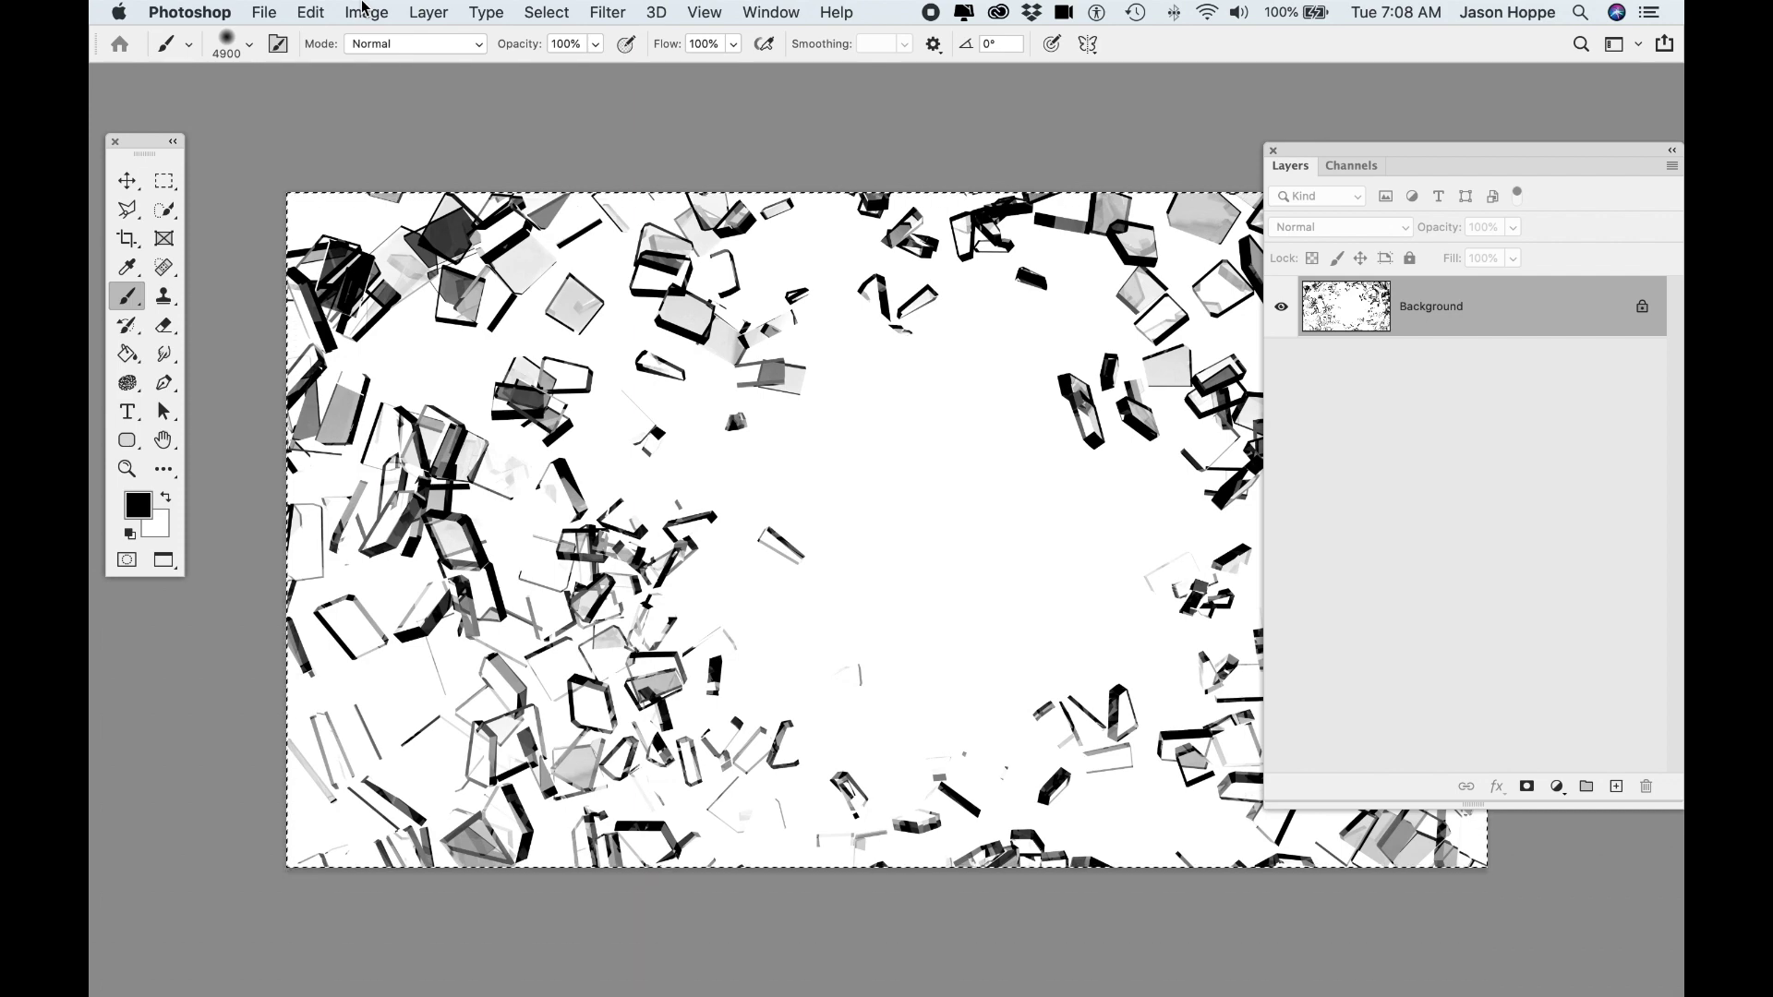
pyautogui.click(363, 9)
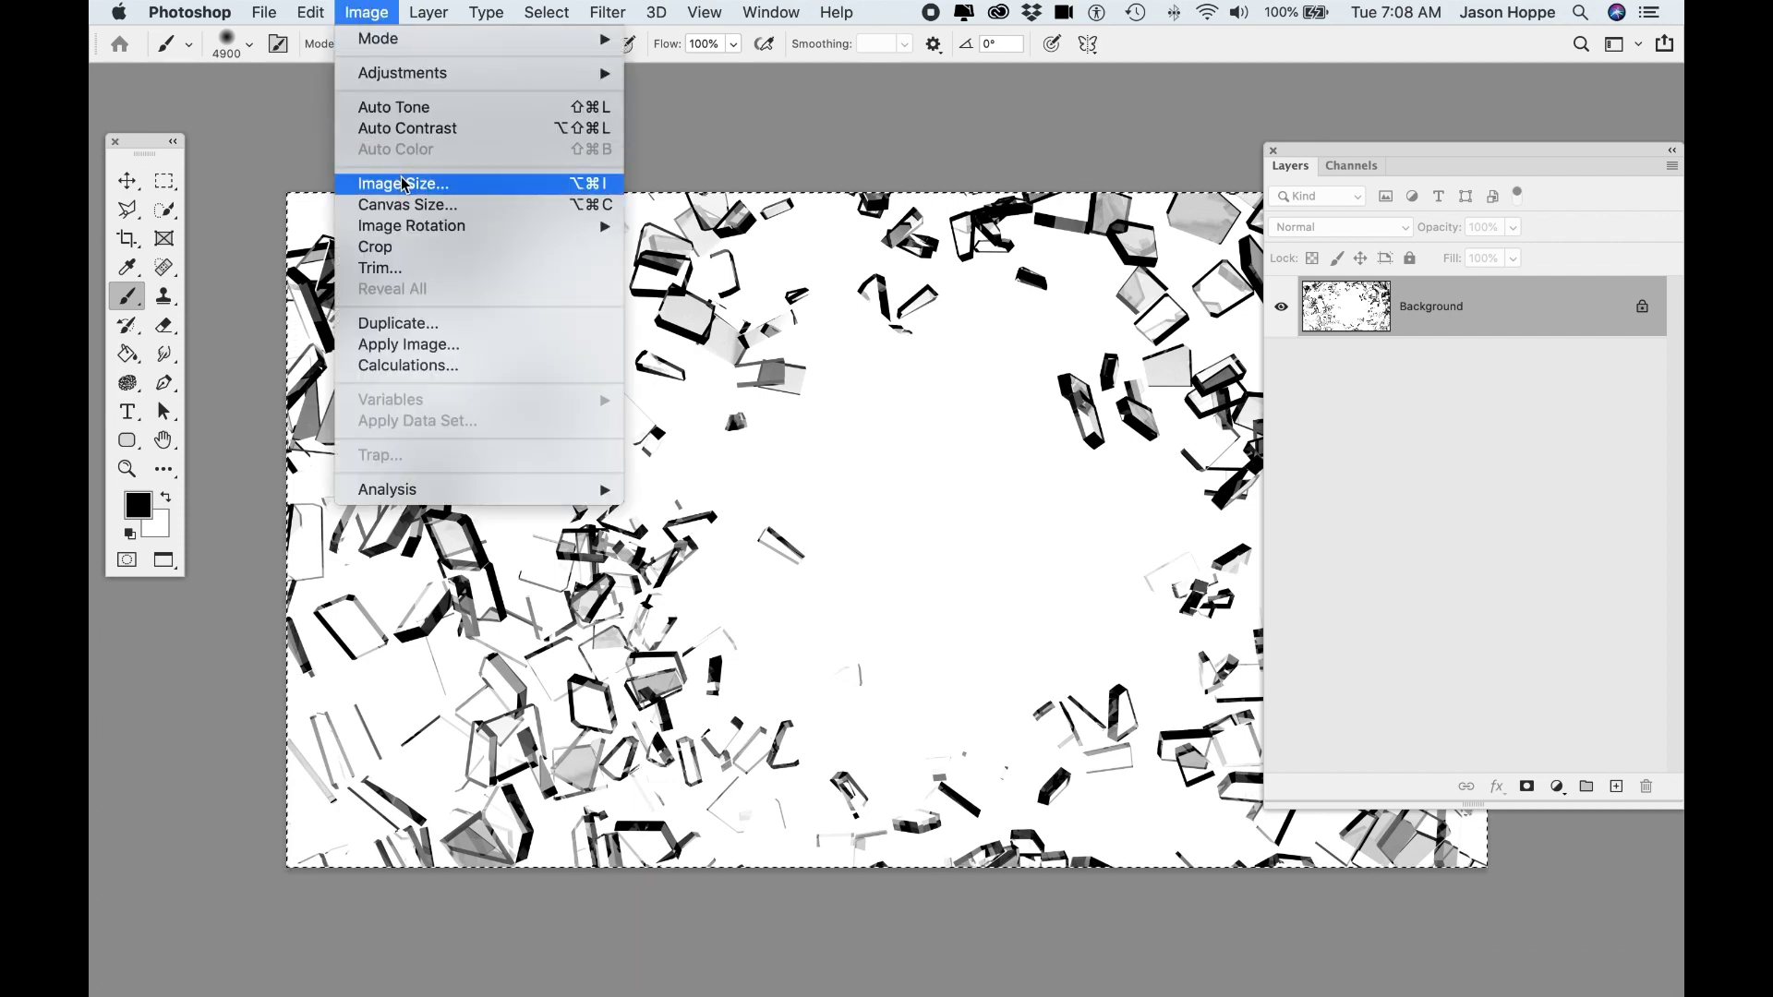
pyautogui.click(499, 183)
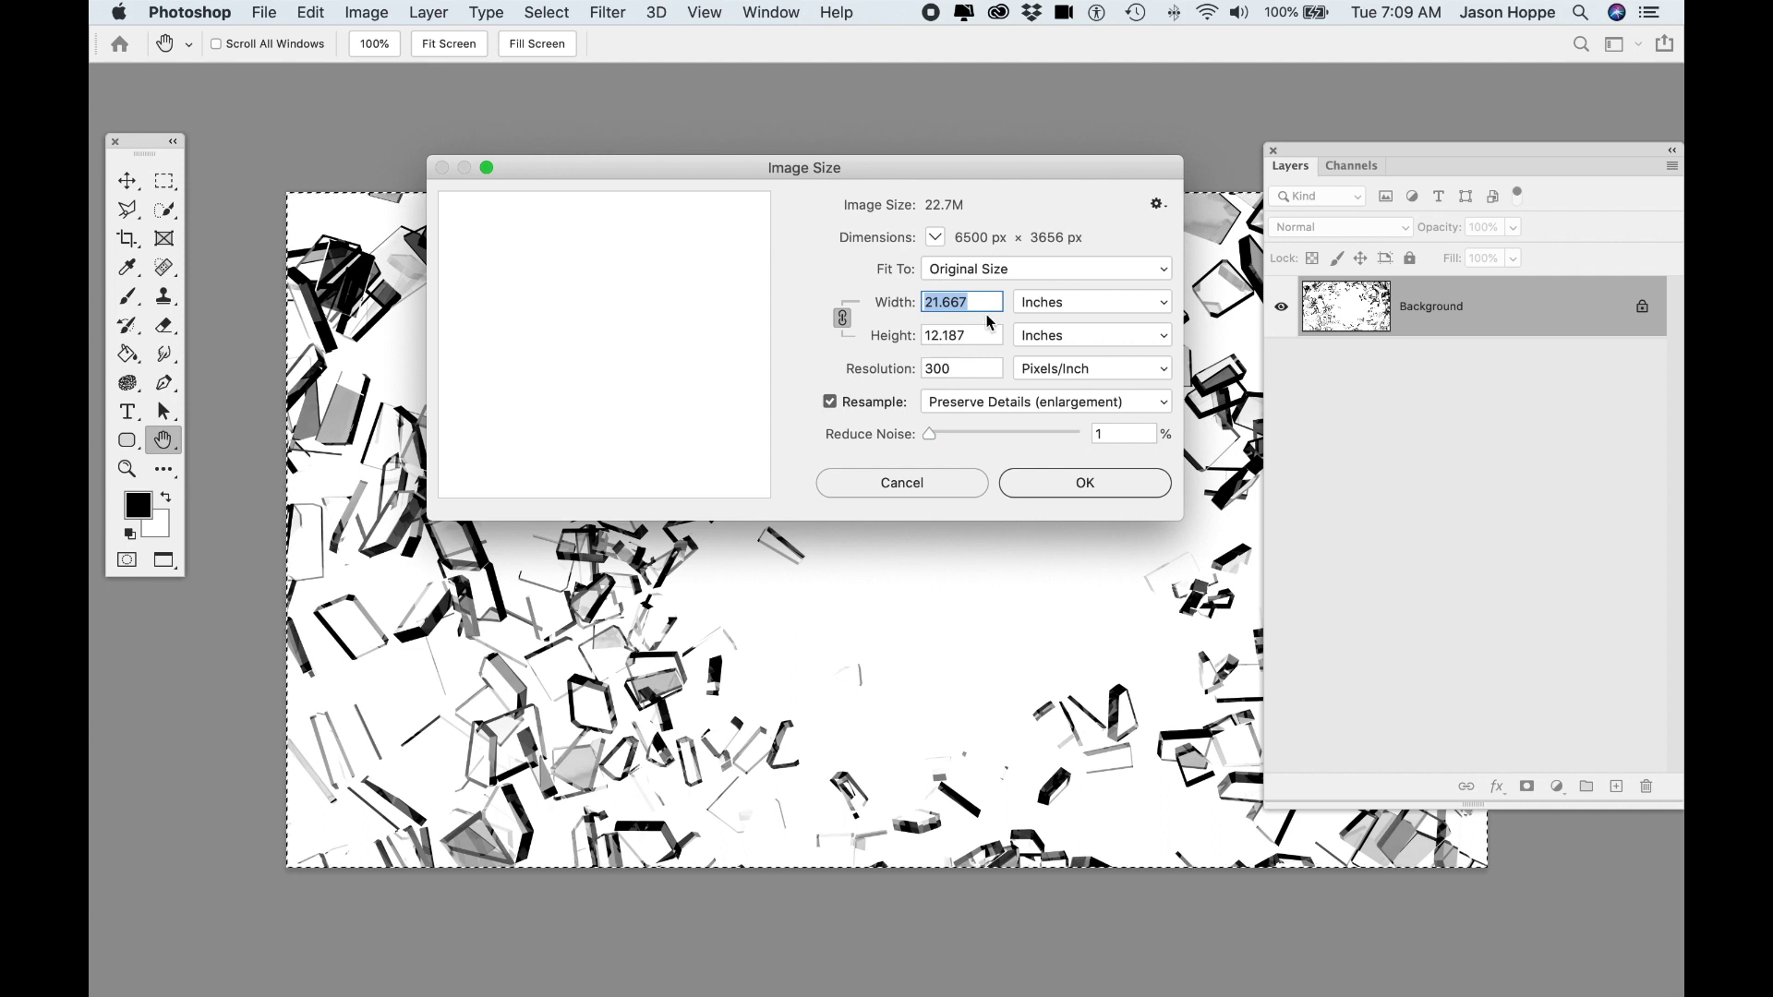
pyautogui.write('8')
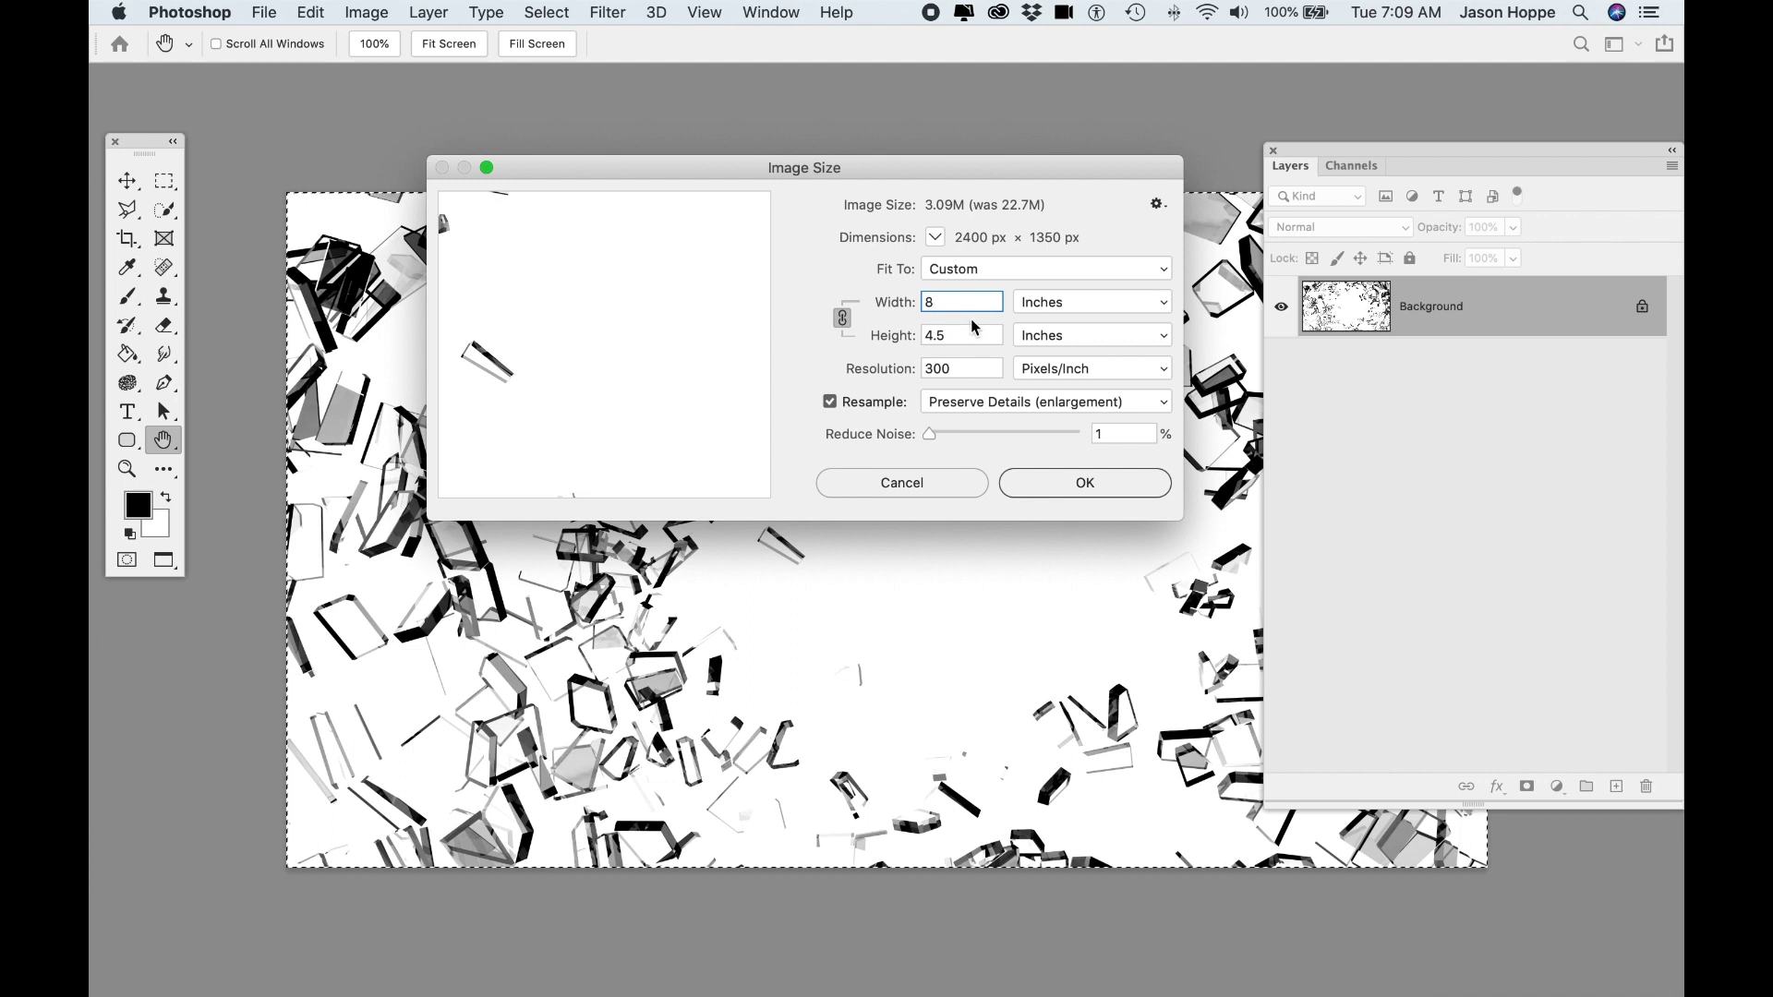
pyautogui.write('6')
pyautogui.moveTo(968, 304); pyautogui.dragTo(924, 304)
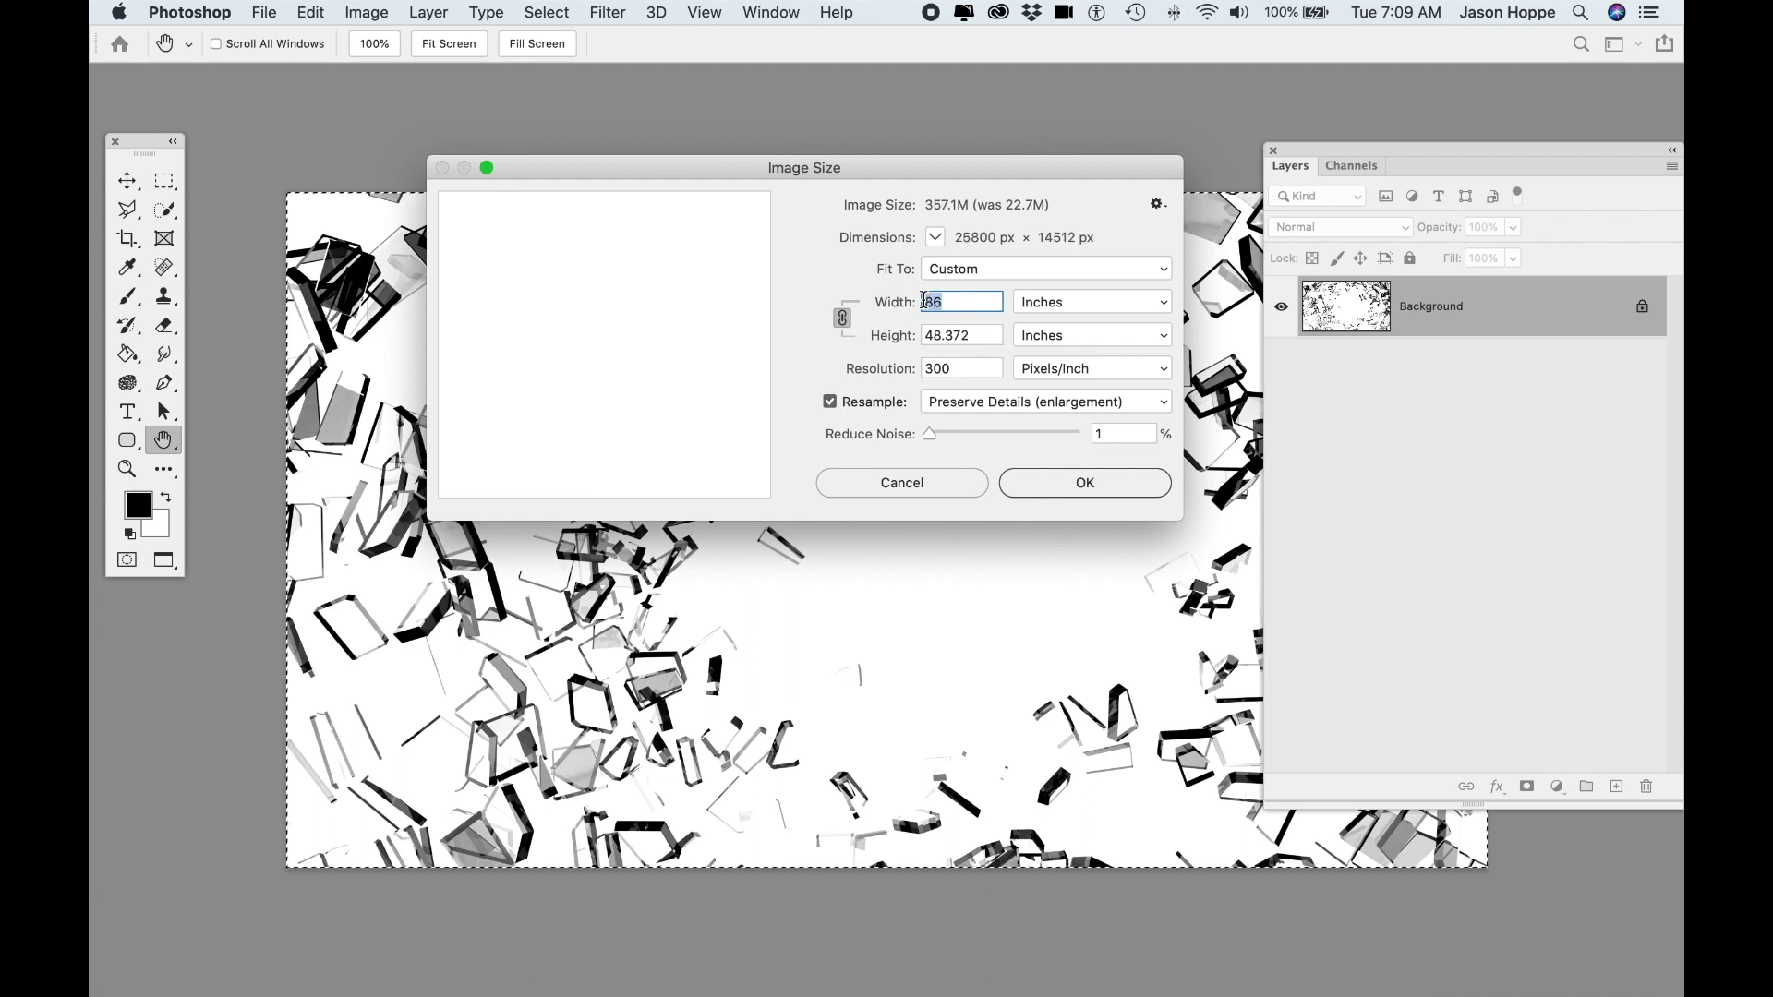
pyautogui.write('6')
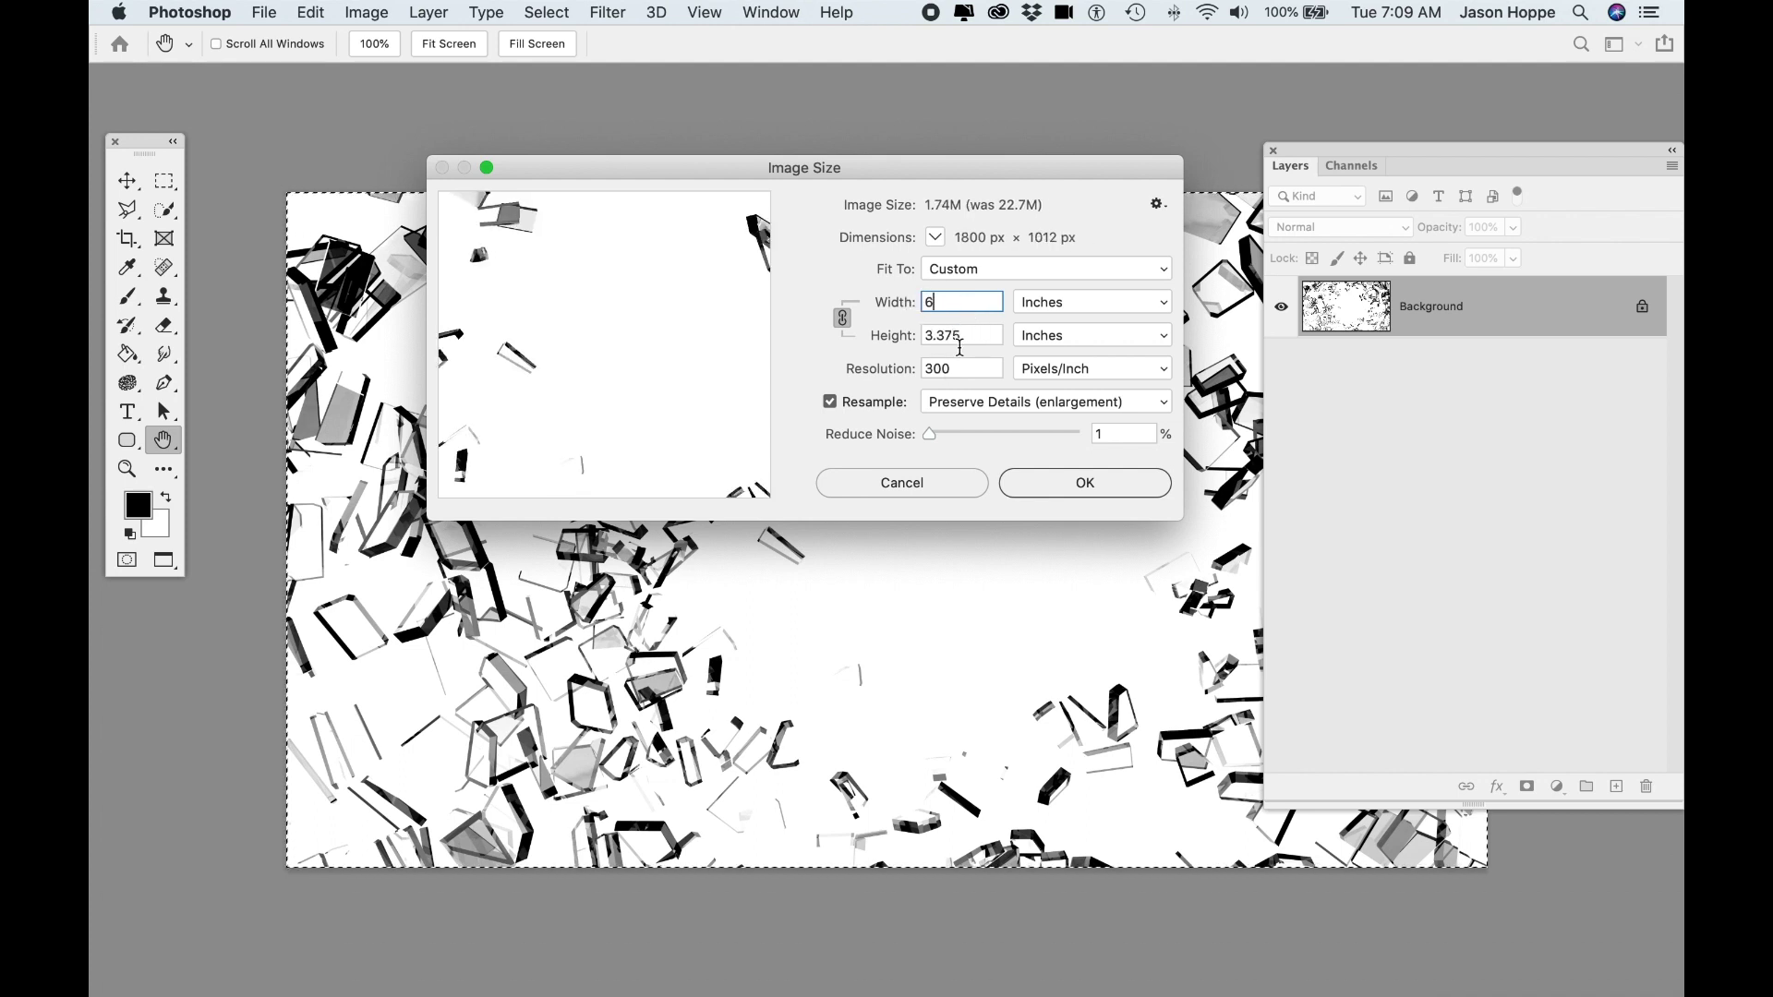
pyautogui.click(1095, 487)
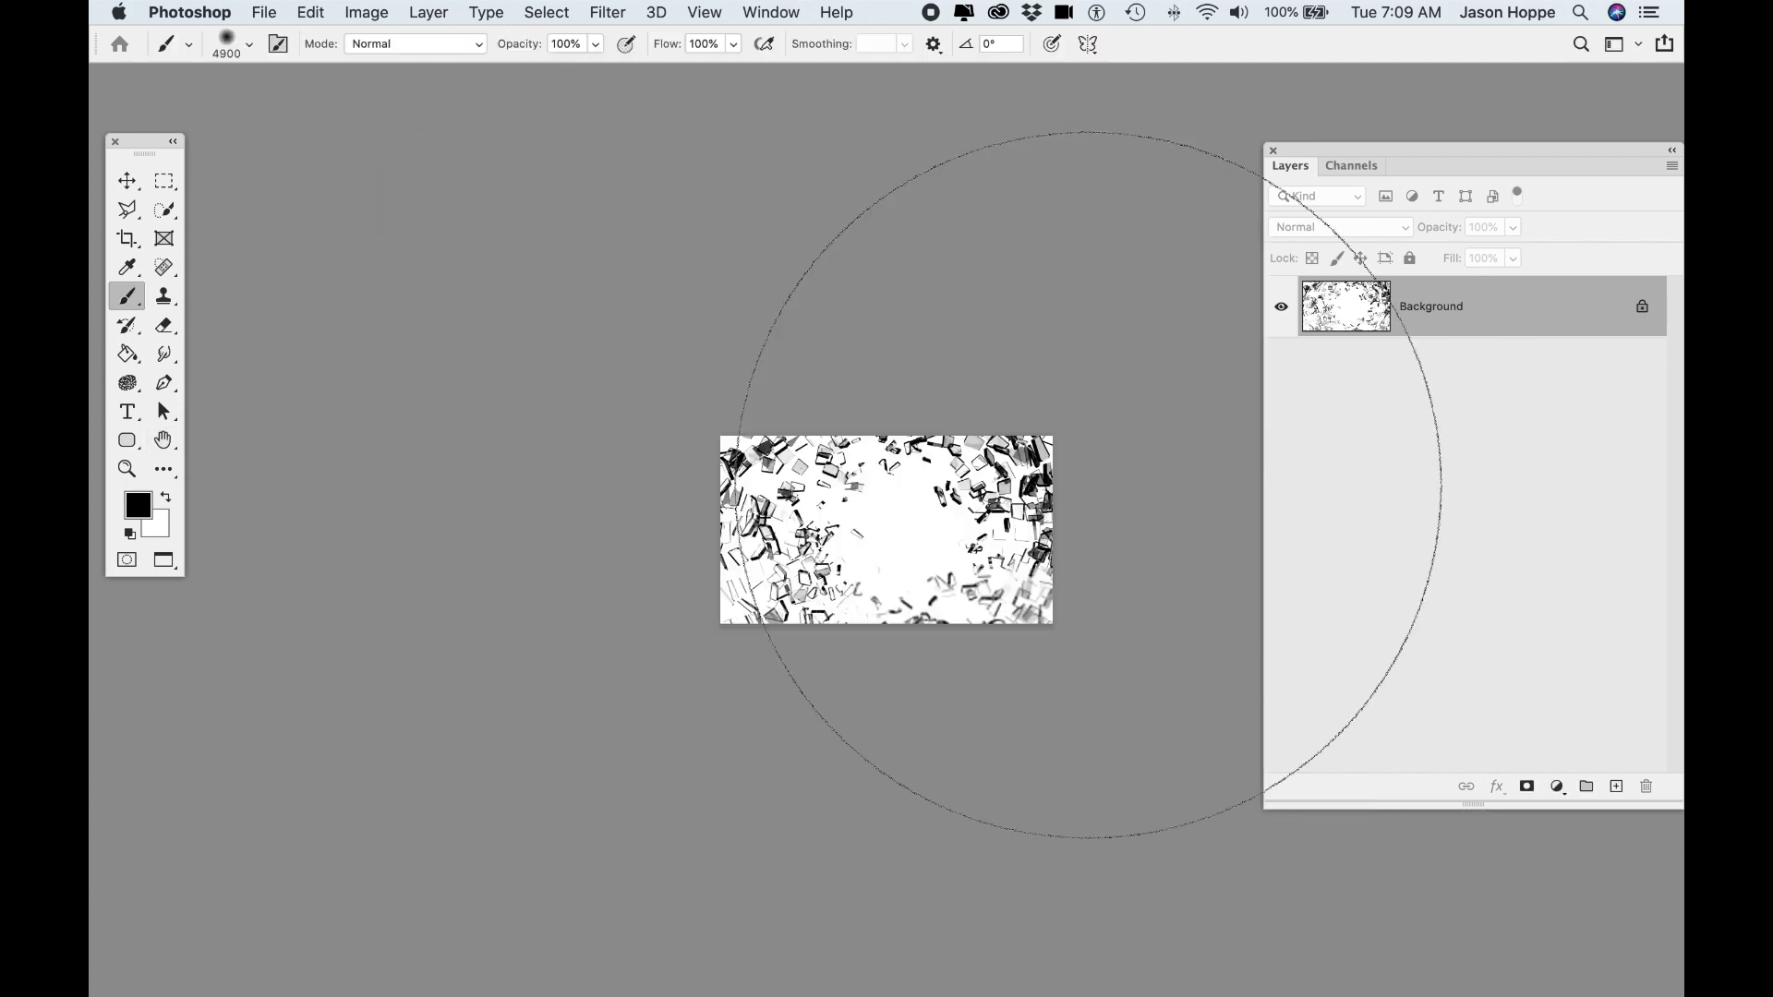
# Define the whole resized shards image as a brush preset named Glass bits.jpg and switch to the Brush tool.
pyautogui.click(126, 181)
pyautogui.press('super+equal')
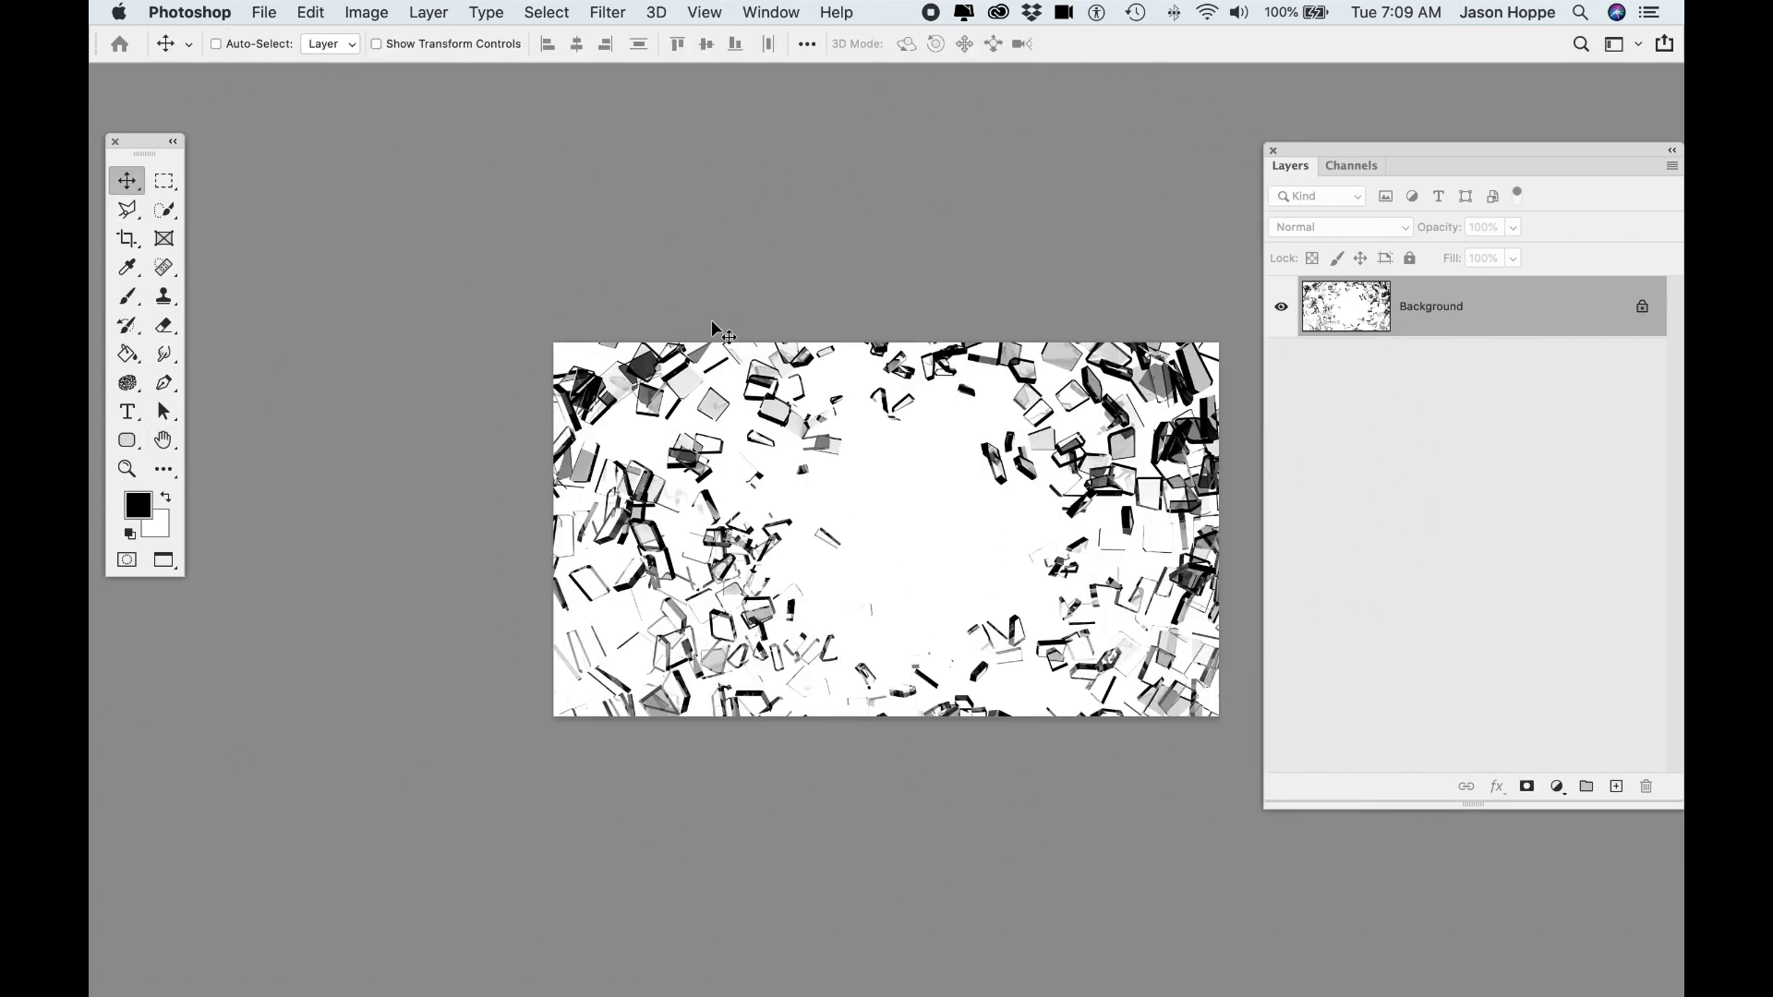
pyautogui.press('super+a')
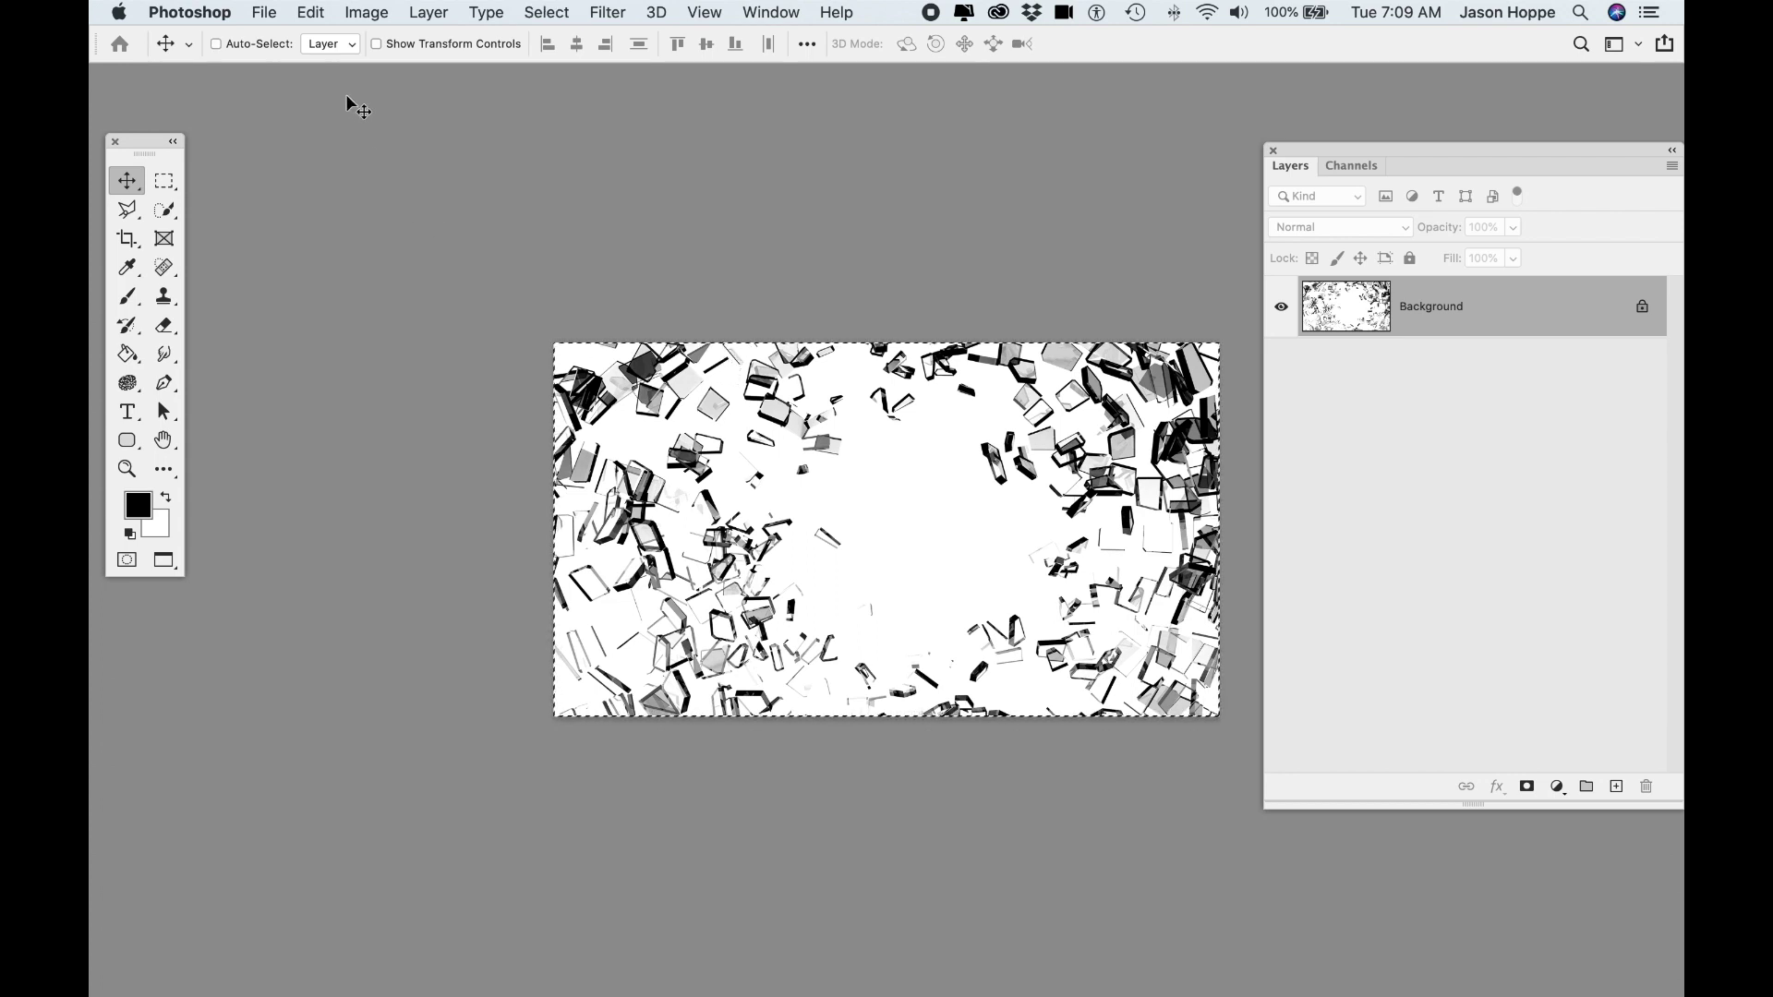
pyautogui.click(315, 13)
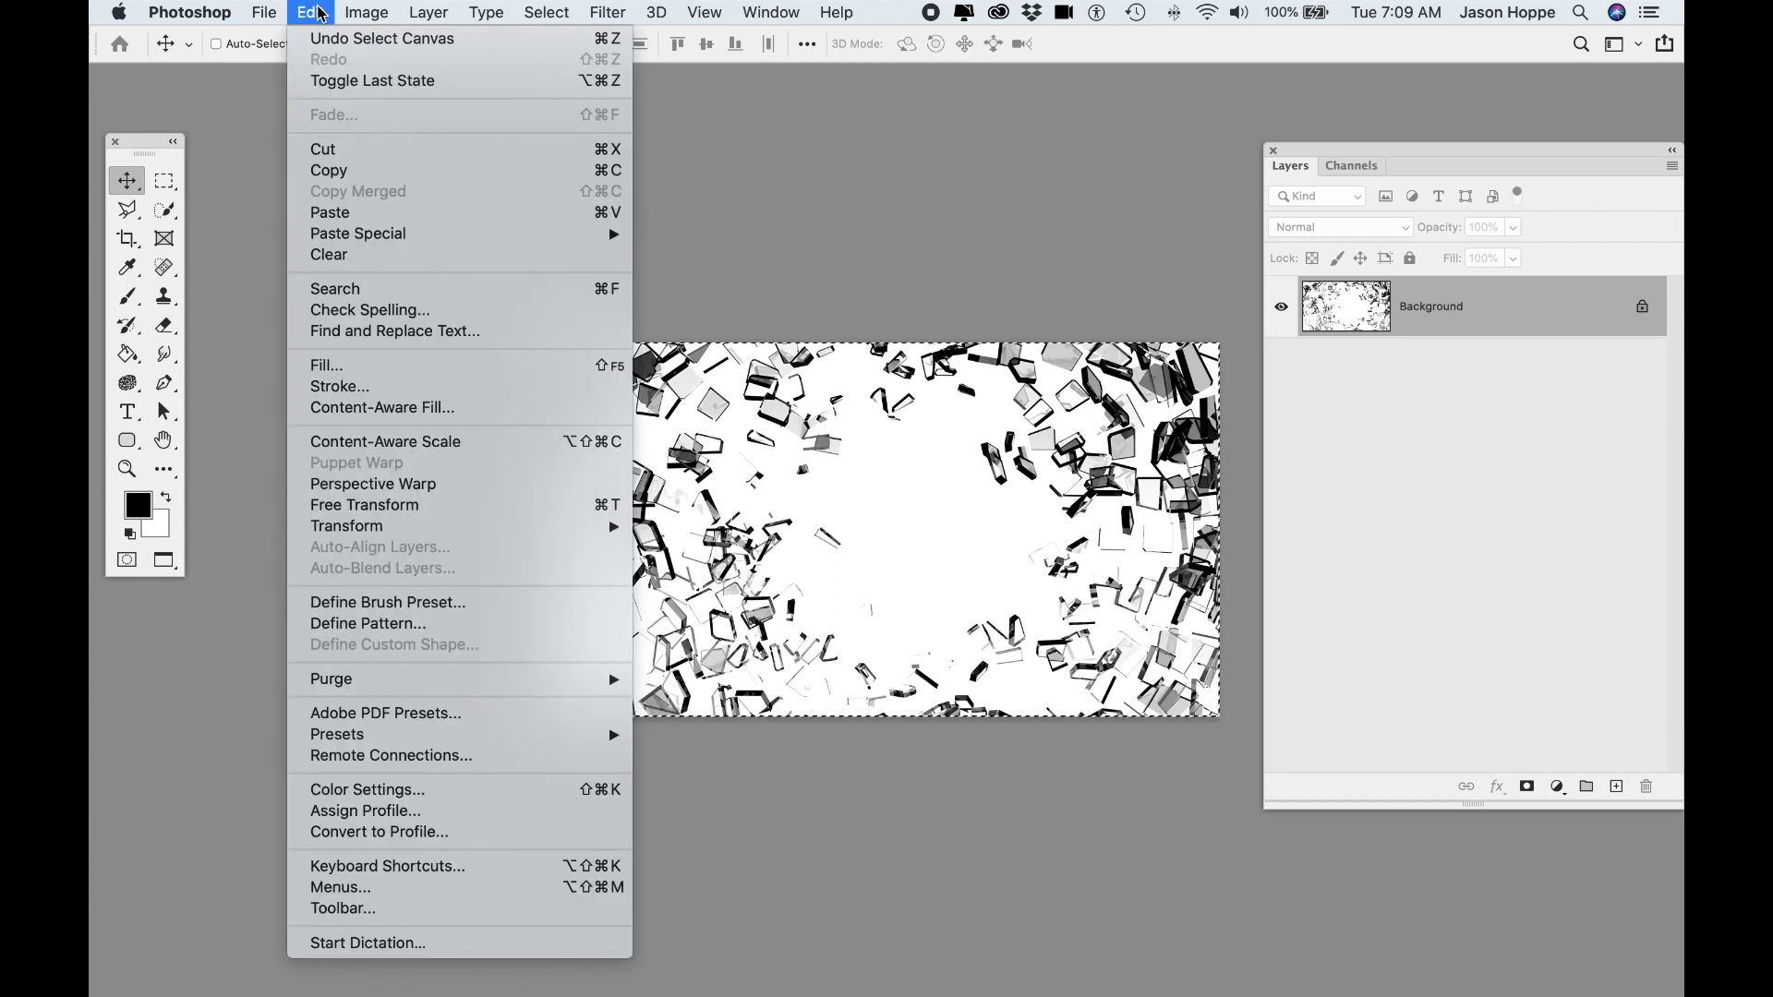
pyautogui.click(379, 602)
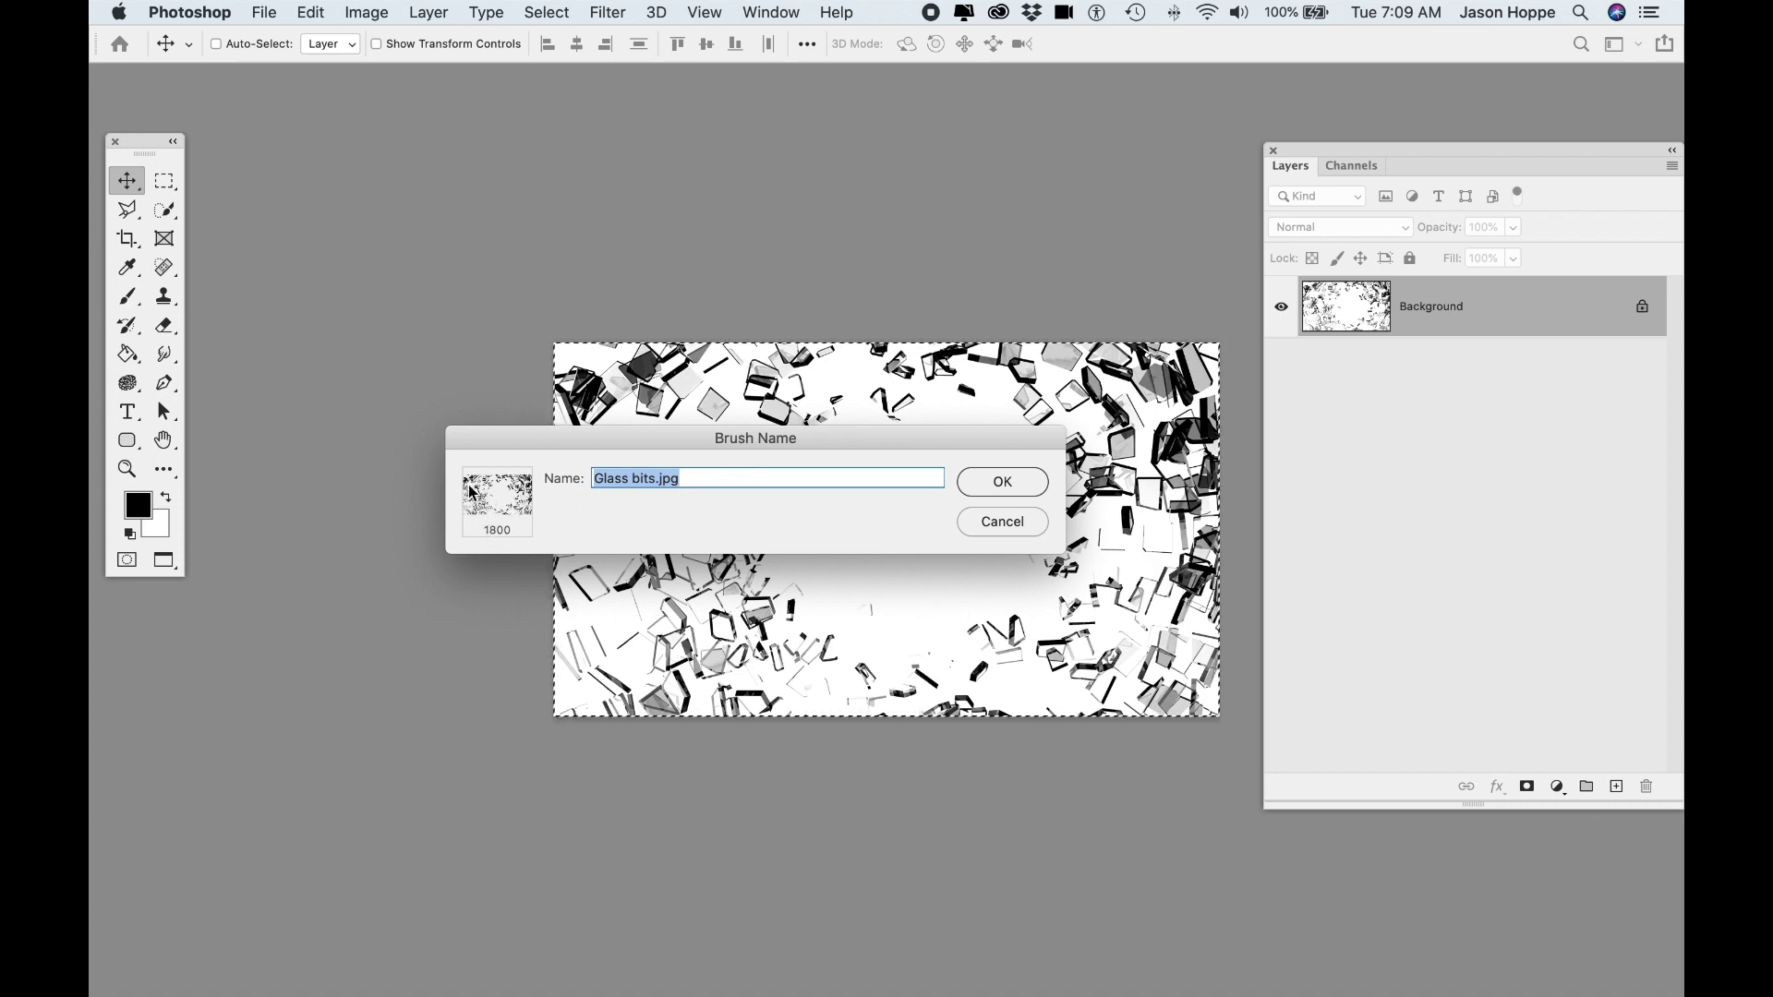
pyautogui.click(989, 480)
pyautogui.press('b')
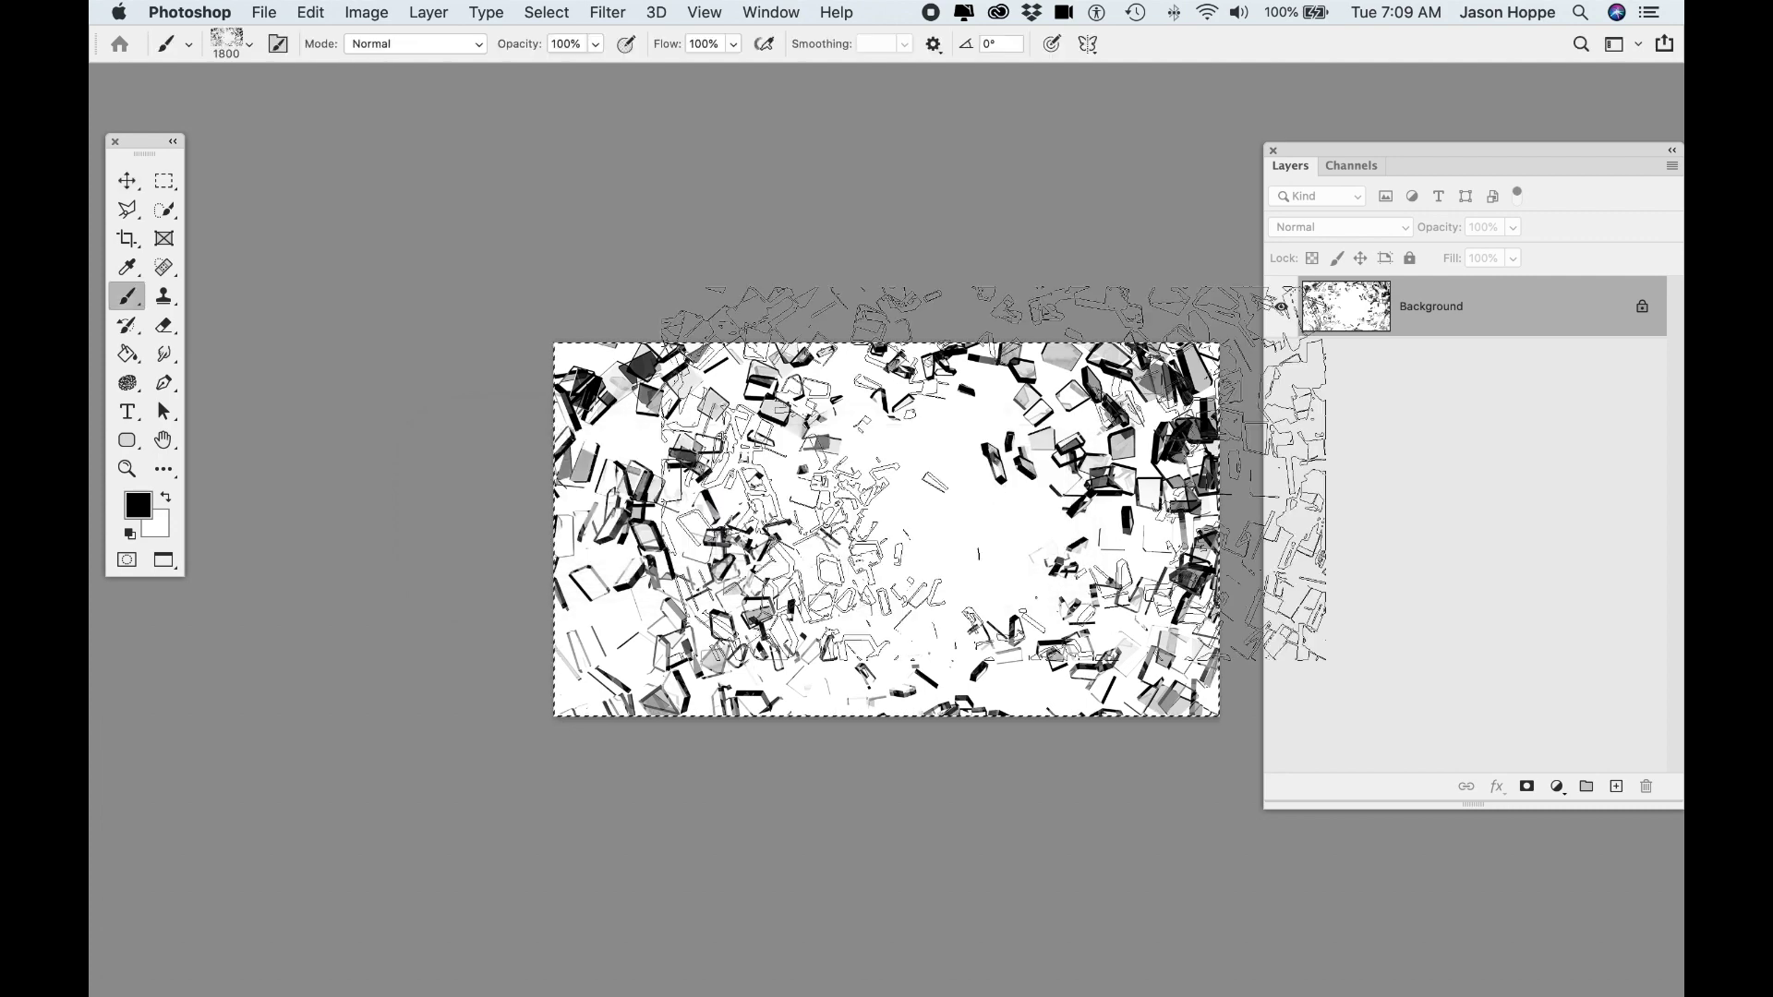
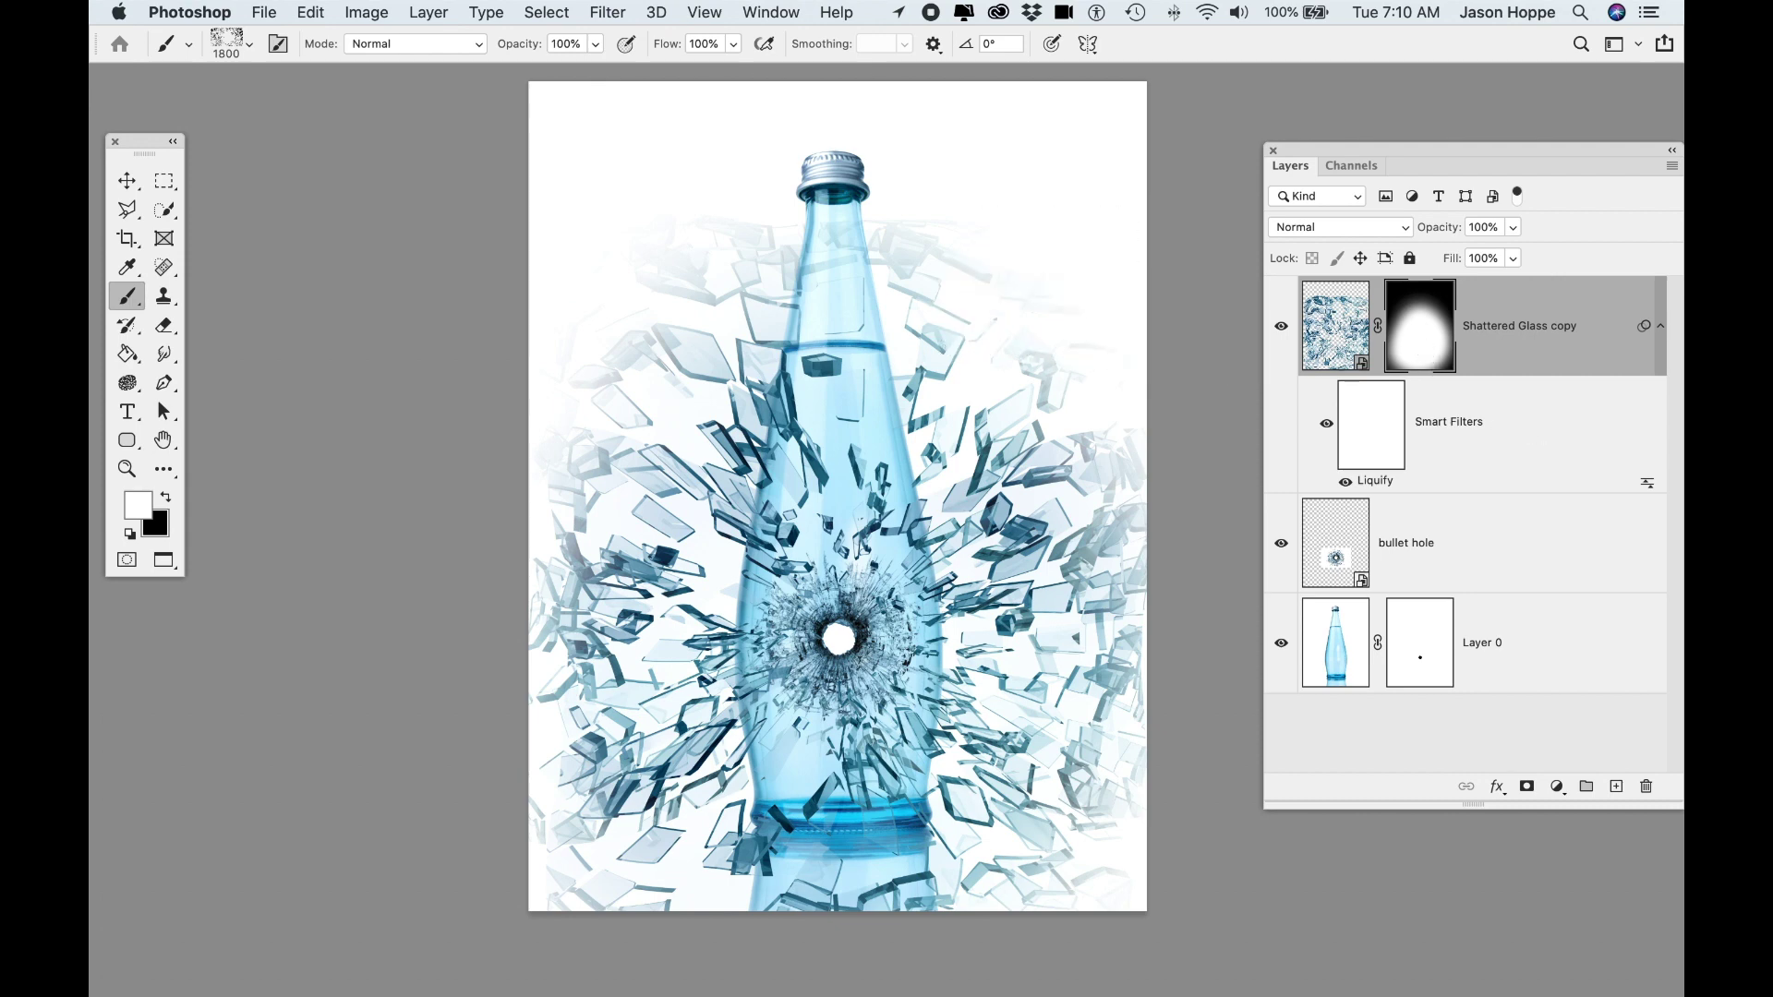
# Set up the Eraser tool with the 1800 px Glass bits.jpg tip and enlarge it to 3100 px.
pyautogui.press('e')
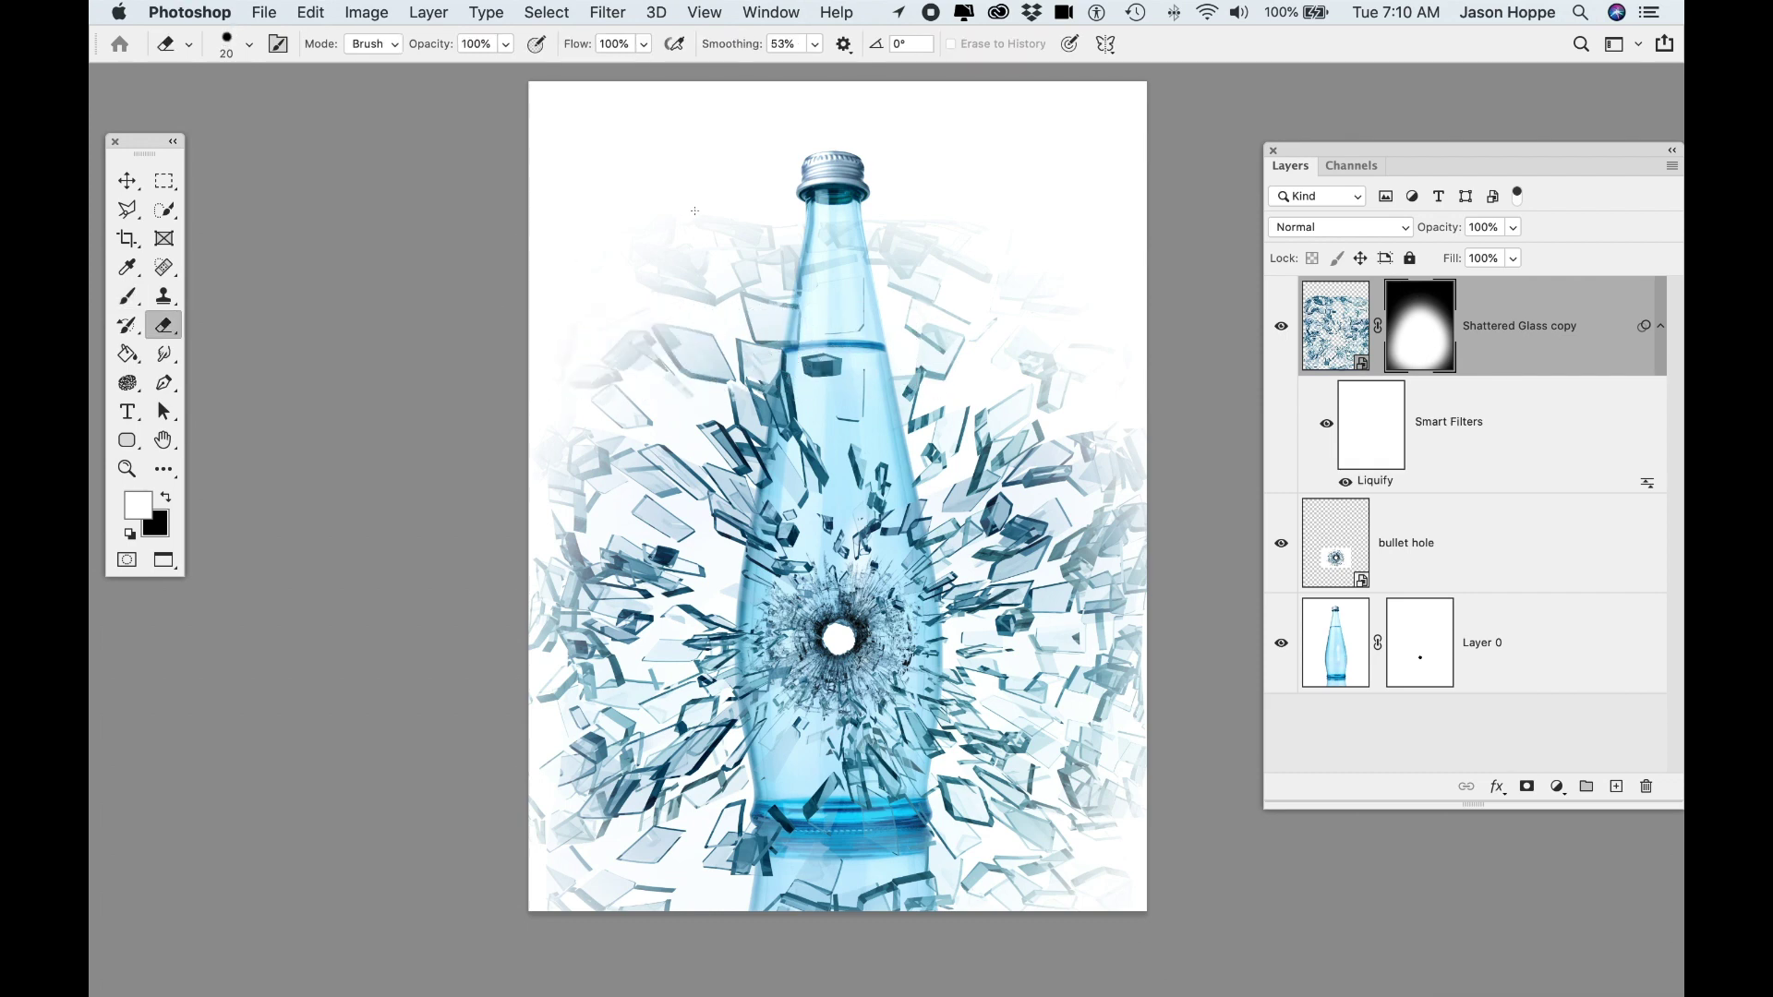
pyautogui.rightClick(695, 212)
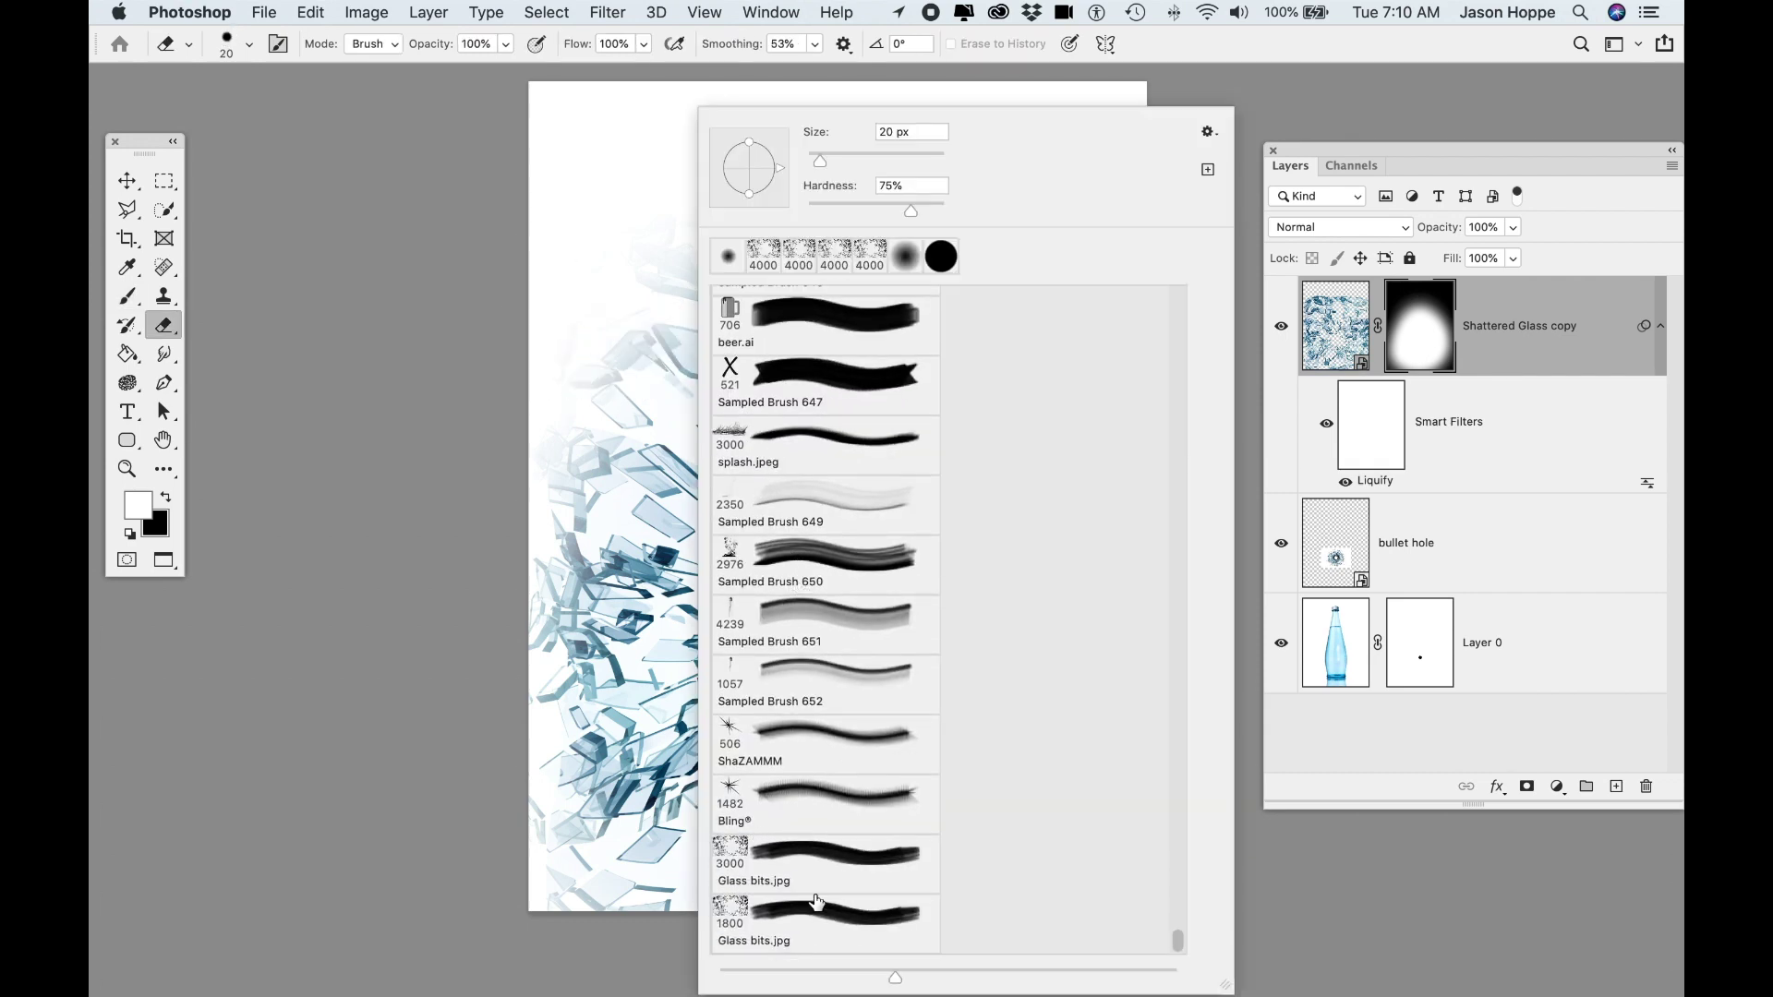
pyautogui.click(822, 934)
pyautogui.press('Return')
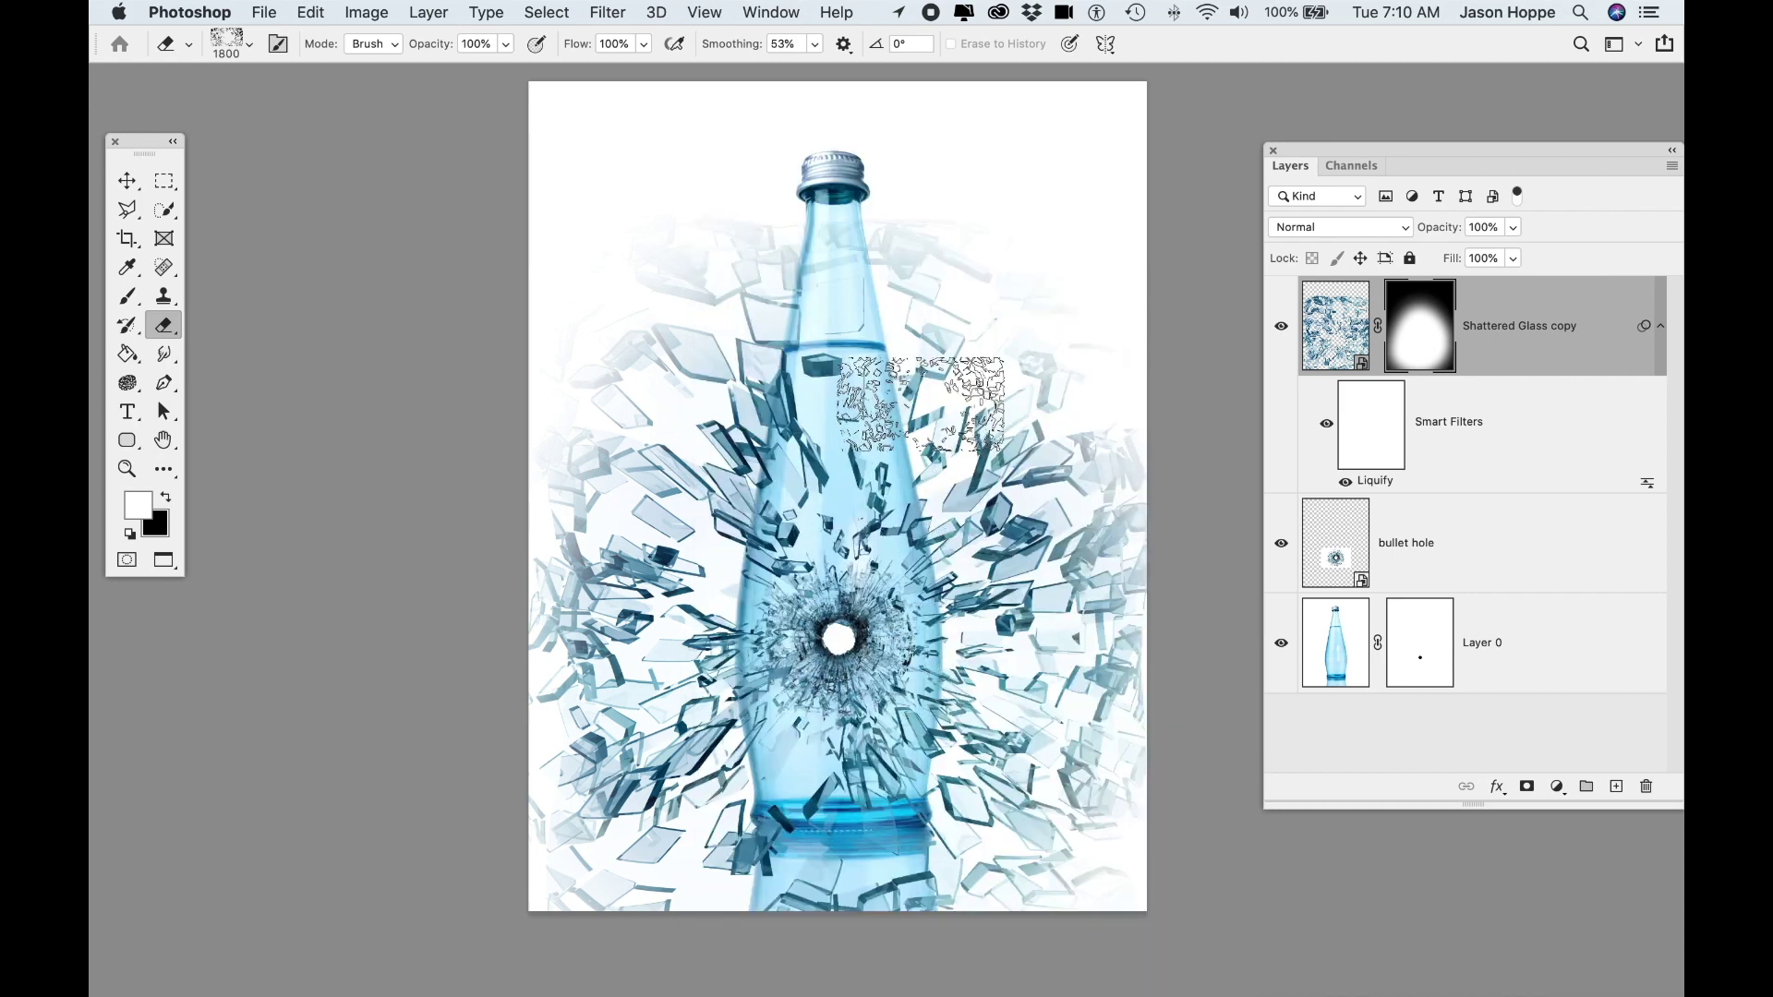
pyautogui.press(']')
pyautogui.press(']')
pyautogui.press(']')
pyautogui.press(']')
pyautogui.press(']')
pyautogui.press(']')
pyautogui.press(']')
pyautogui.press(']')
pyautogui.press(']')
pyautogui.press(']')
pyautogui.press(']')
pyautogui.press(']')
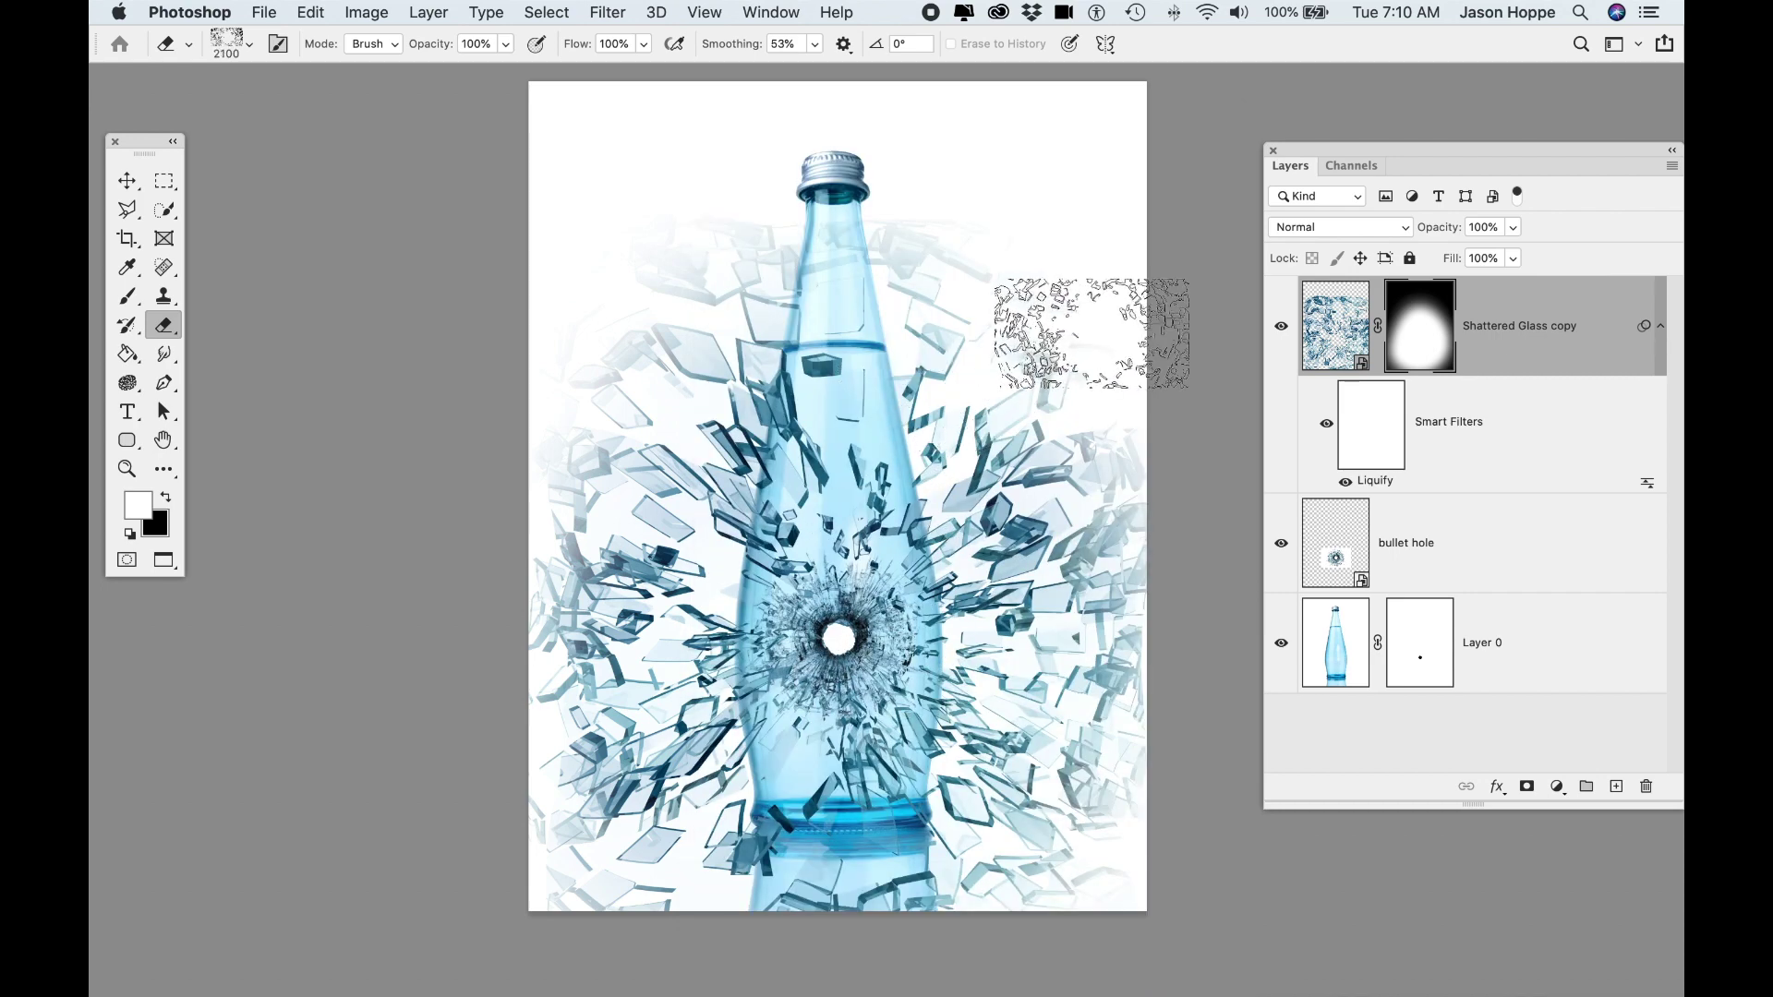
pyautogui.press(']')
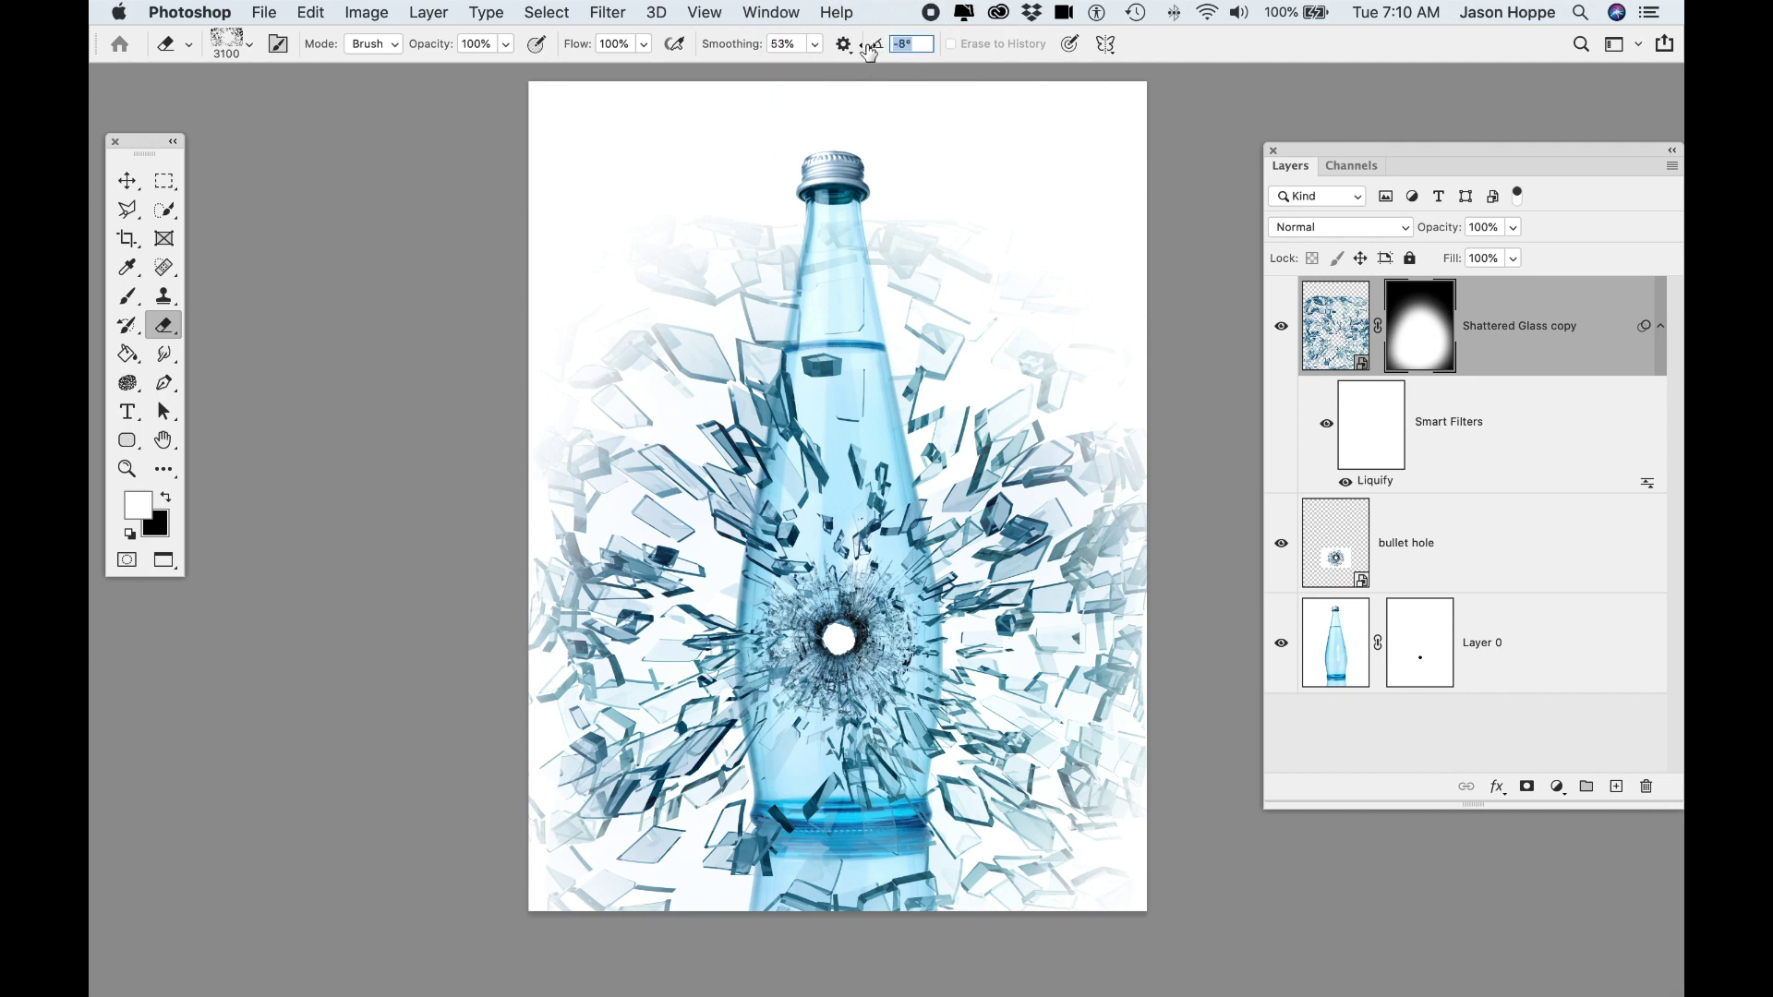
# Rotate the eraser's glass-bits tip to an angle of -56°.
pyautogui.press('Down')
pyautogui.press('Down')
pyautogui.press('Down')
pyautogui.press('Down')
pyautogui.press('Down')
pyautogui.press('Down')
pyautogui.press('Down')
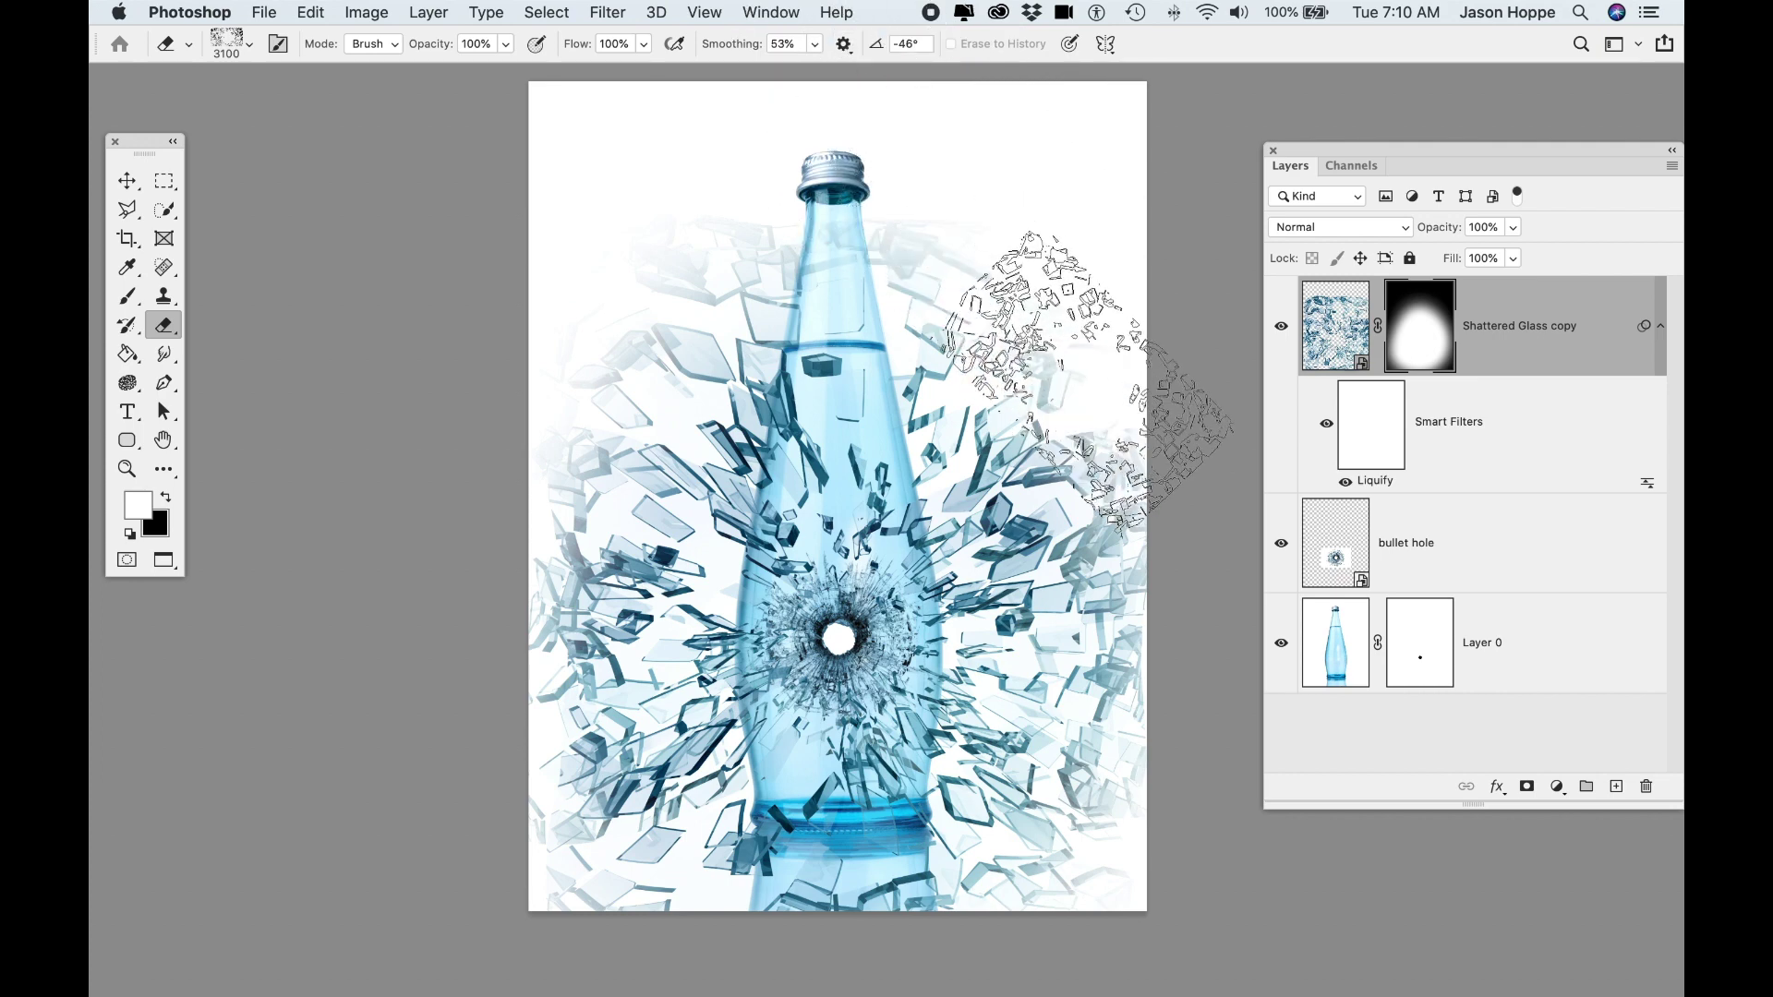
pyautogui.press('Return')
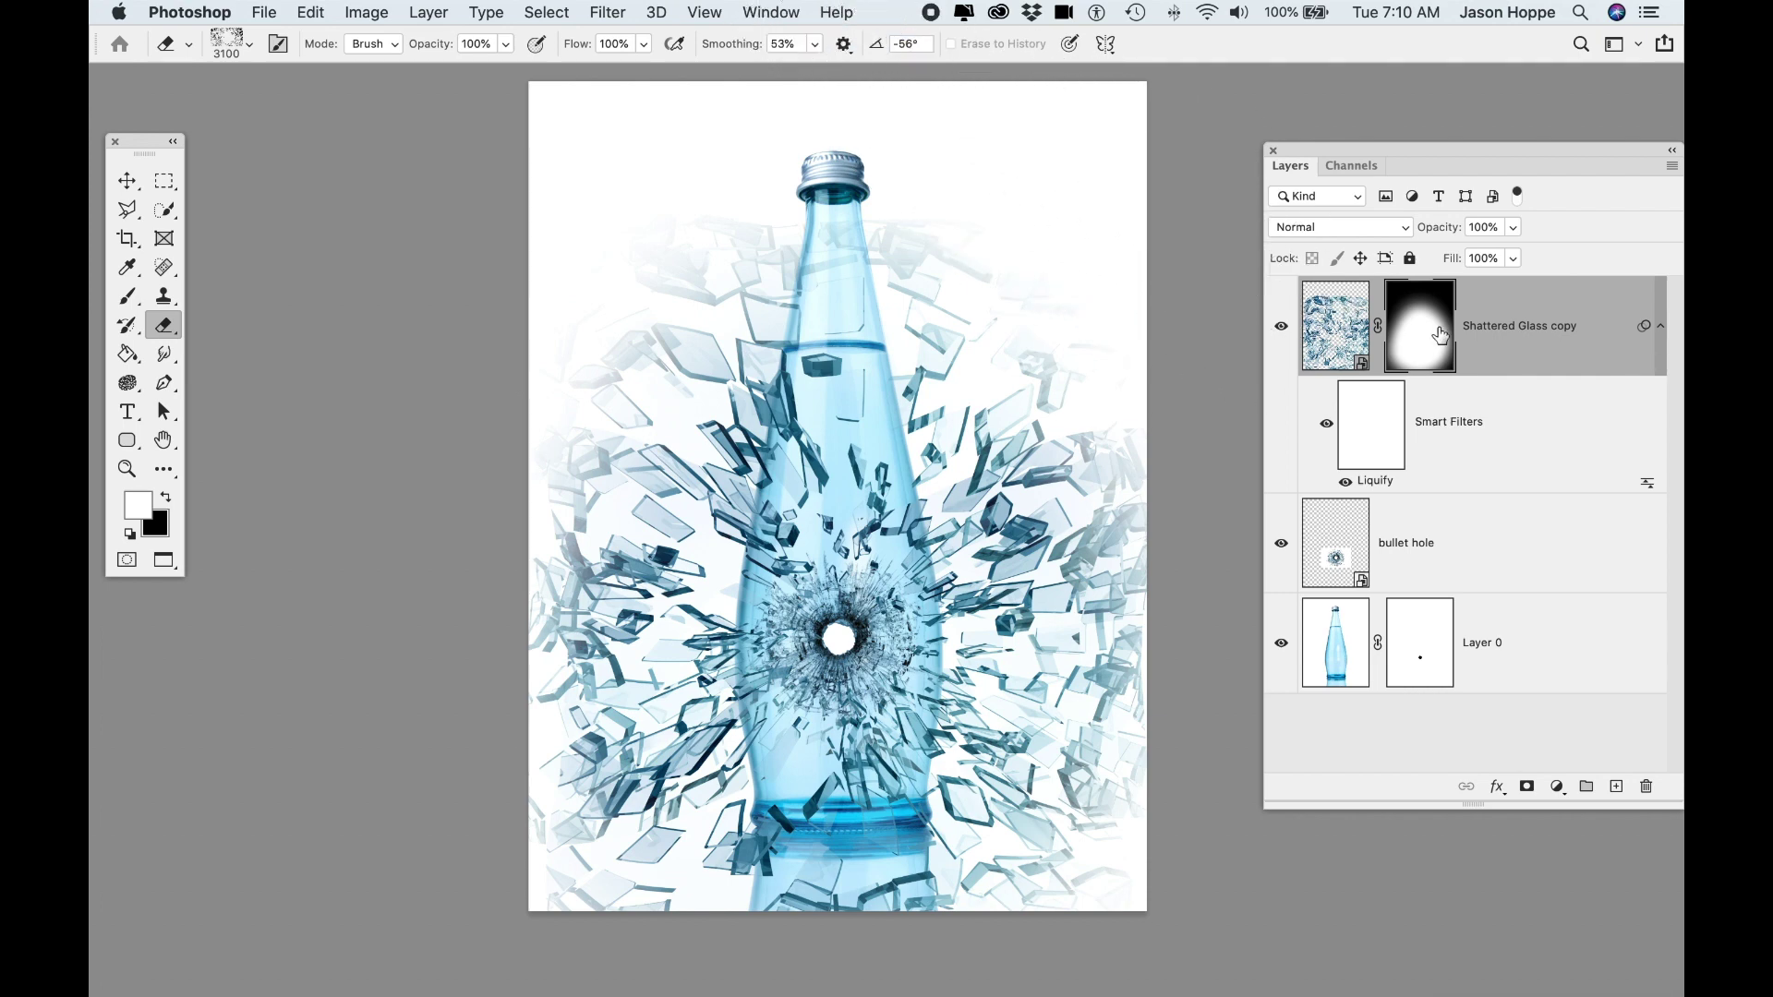
# Set up the Brush tool with black as foreground and its glass-bits tip rotated to -69° and enlarged to 5000 px.
pyautogui.press('b')
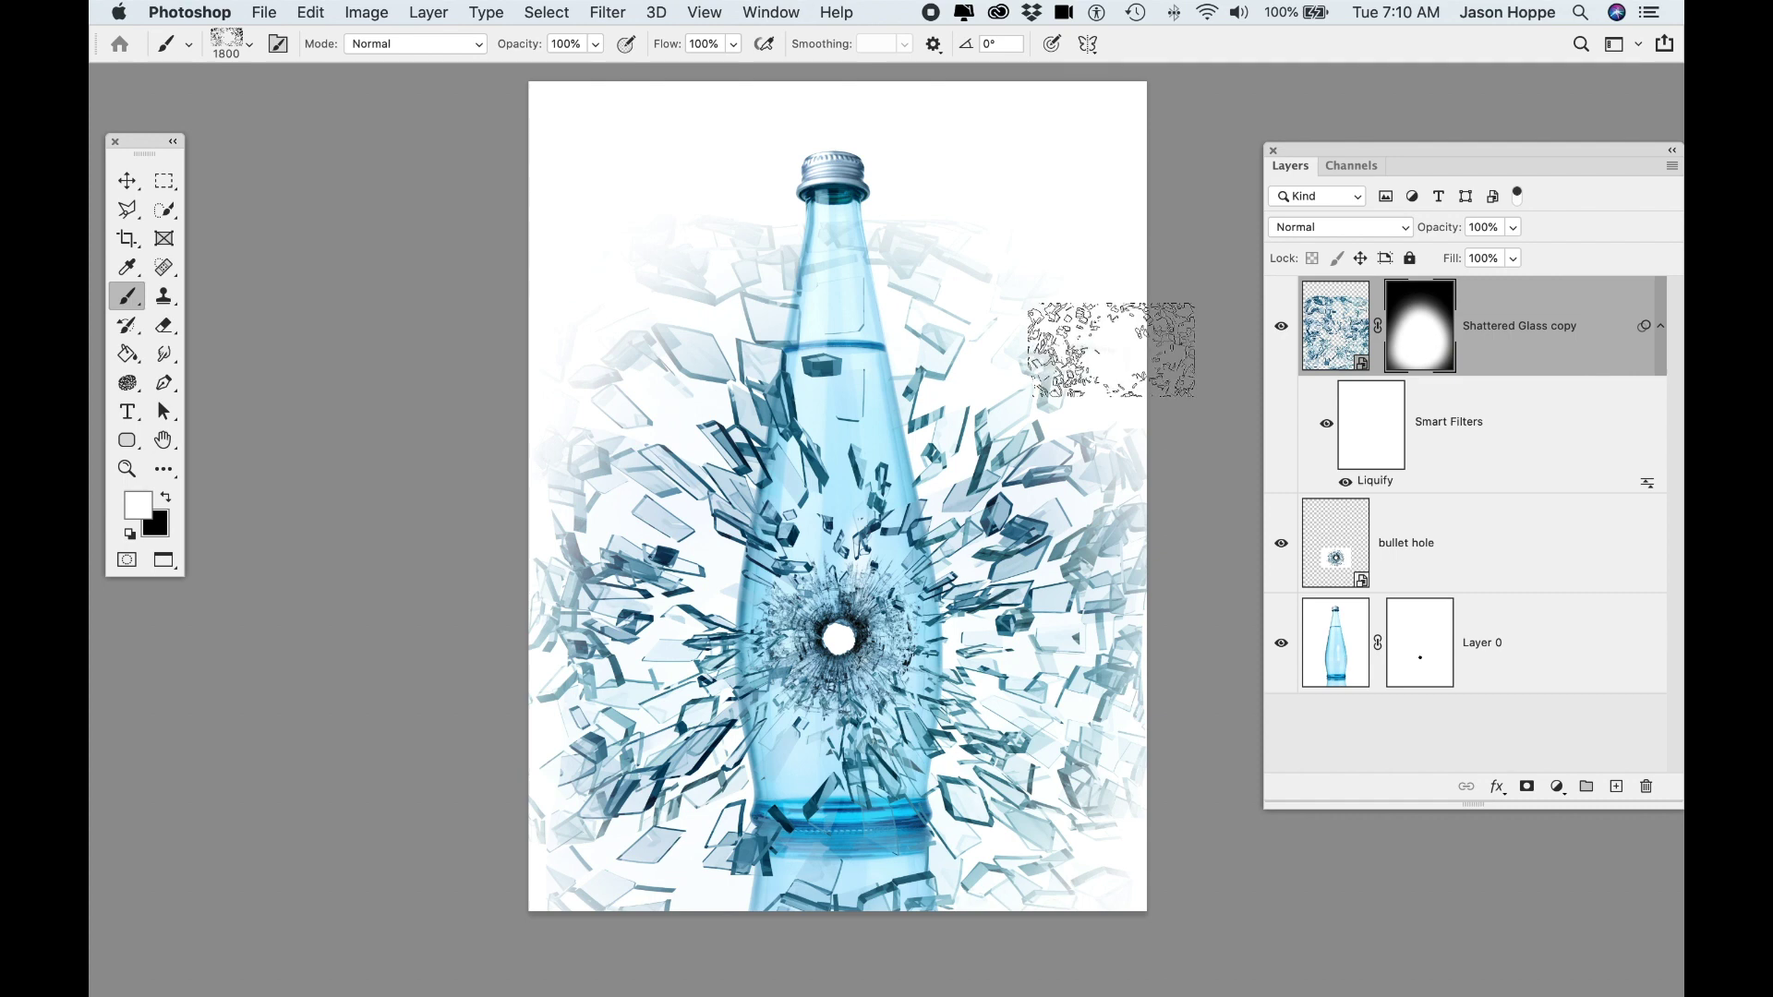
pyautogui.click(164, 502)
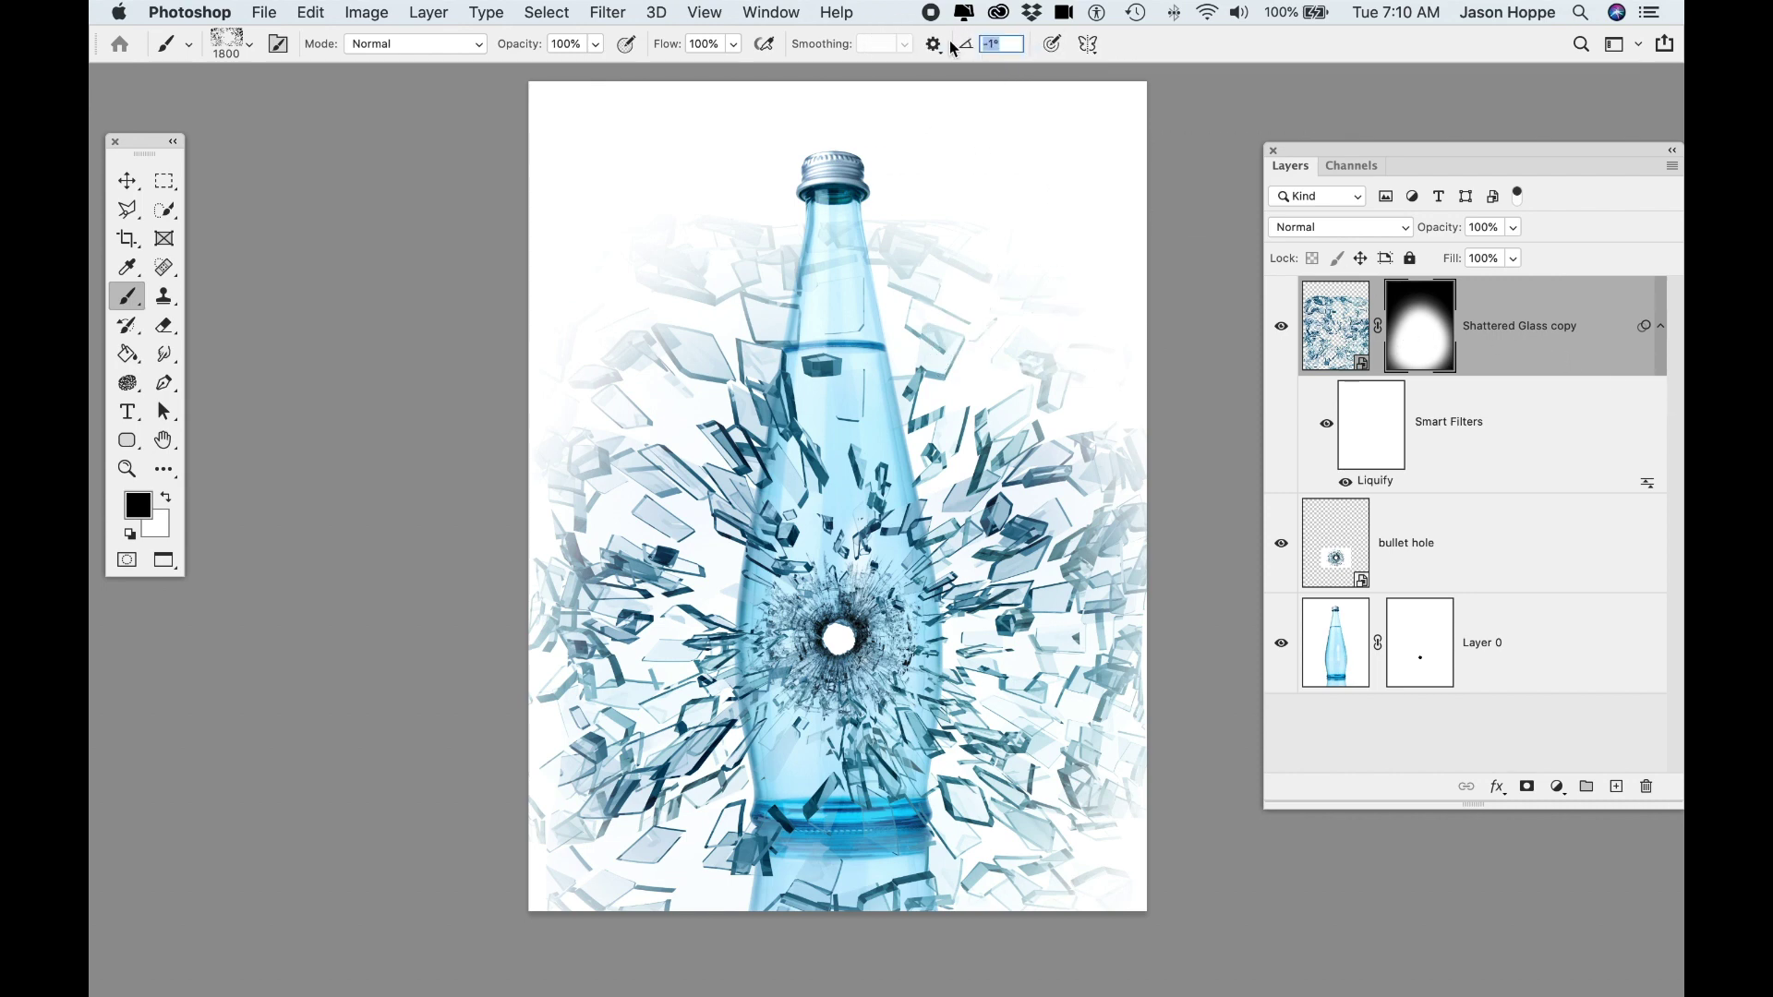
pyautogui.press(']')
pyautogui.press(']')
pyautogui.press(']')
pyautogui.press(']')
pyautogui.press(']')
pyautogui.press(']')
pyautogui.press(']')
pyautogui.press(']')
pyautogui.press(']')
pyautogui.press(']')
pyautogui.press(']')
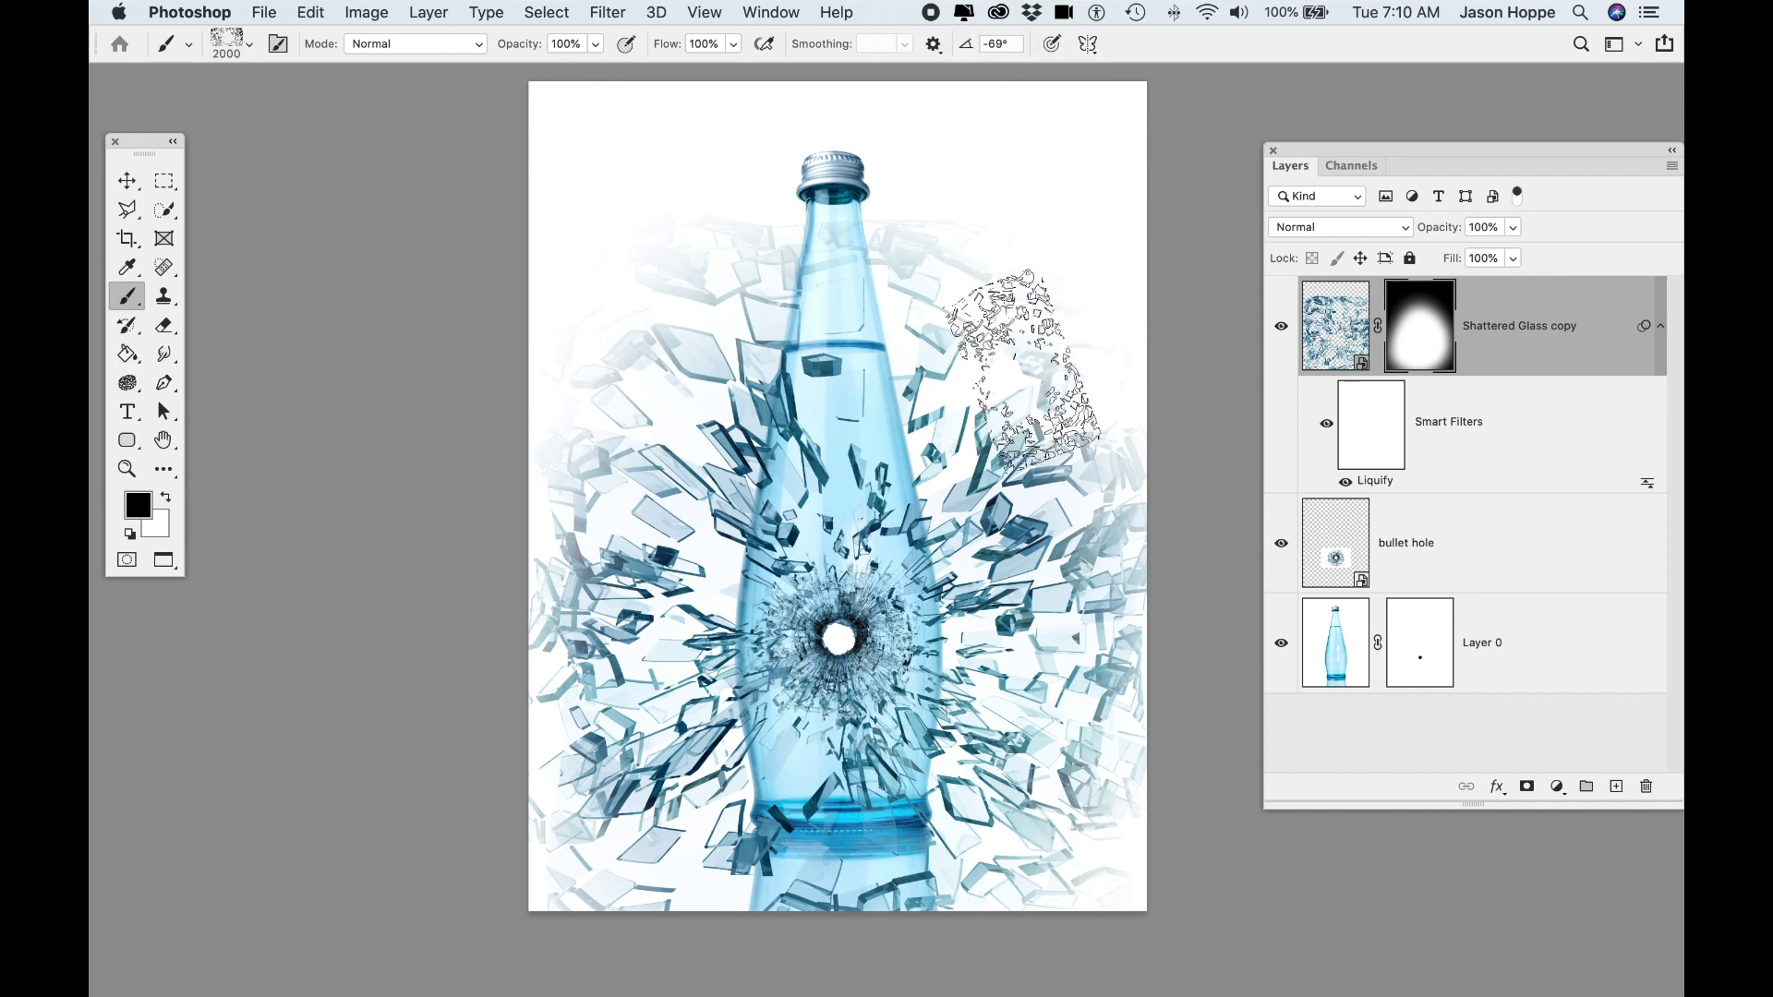
pyautogui.press(']')
pyautogui.press(']')
pyautogui.press(']')
pyautogui.press(']')
pyautogui.press(']')
pyautogui.press(']')
pyautogui.press(']')
pyautogui.press(']')
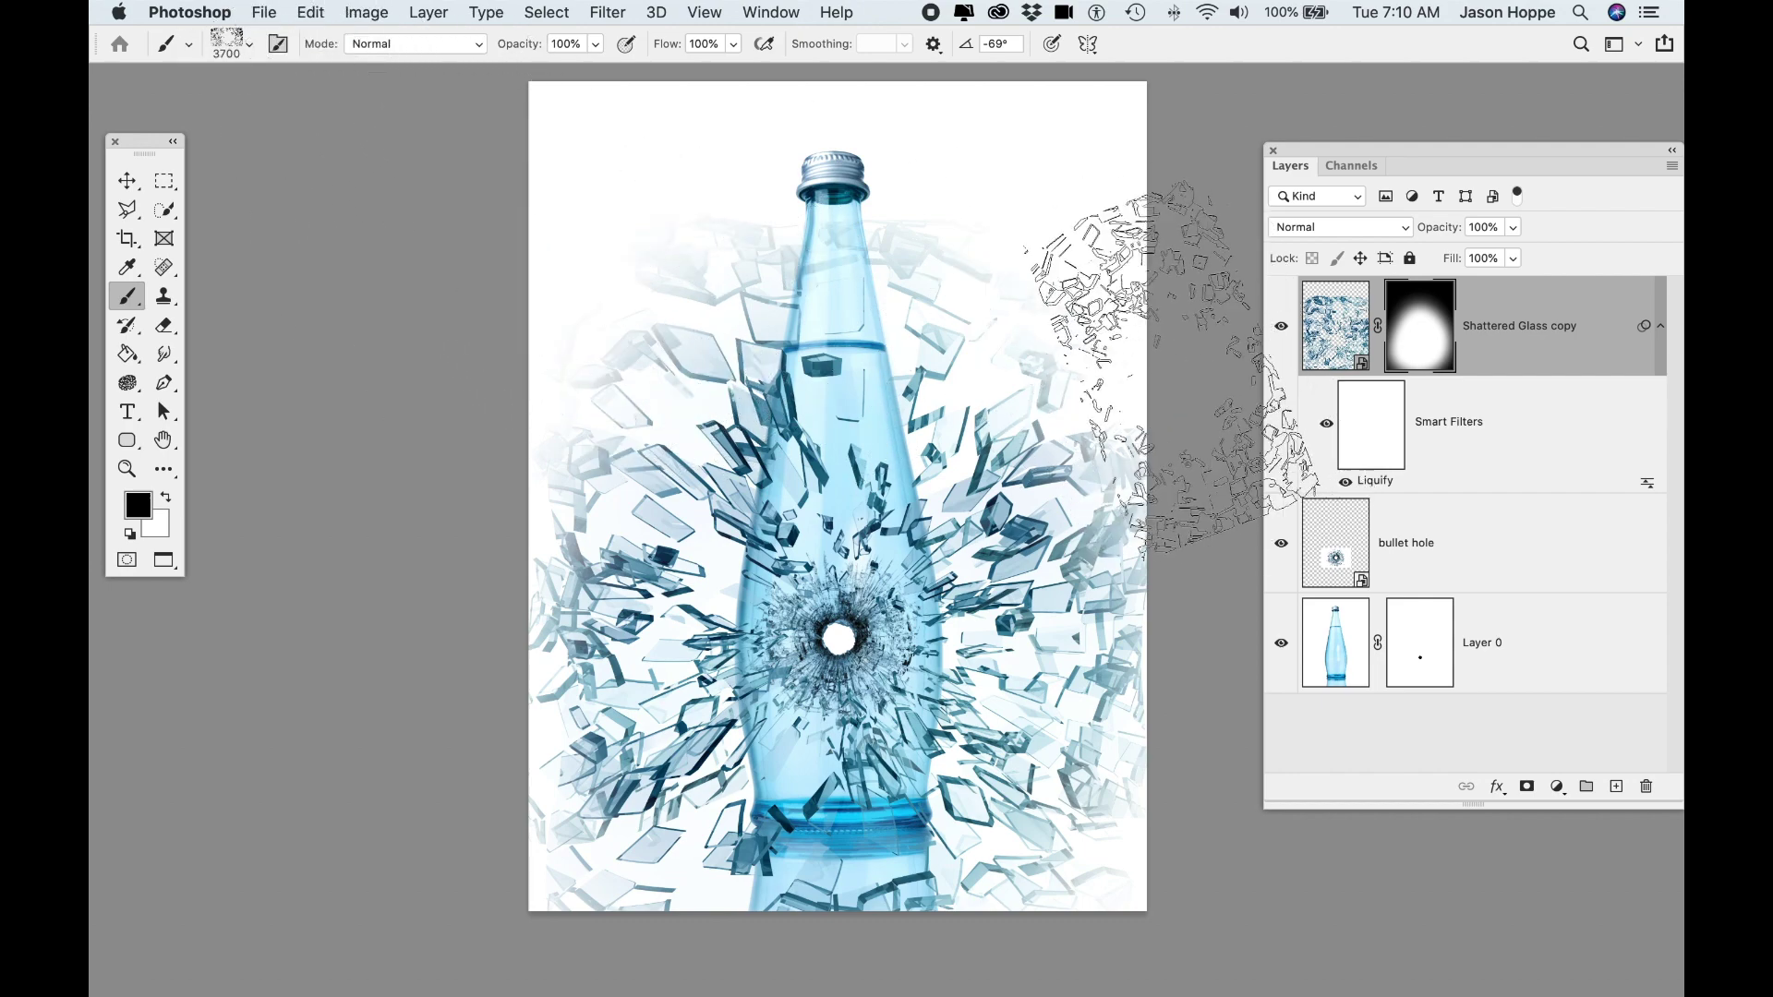
pyautogui.press(']')
pyautogui.press(']')
pyautogui.press(']')
pyautogui.press(']')
pyautogui.press(']')
pyautogui.press(']')
pyautogui.press(']')
pyautogui.press(']')
pyautogui.press(']')
pyautogui.press(']')
pyautogui.press(']')
pyautogui.press(']')
pyautogui.press(']')
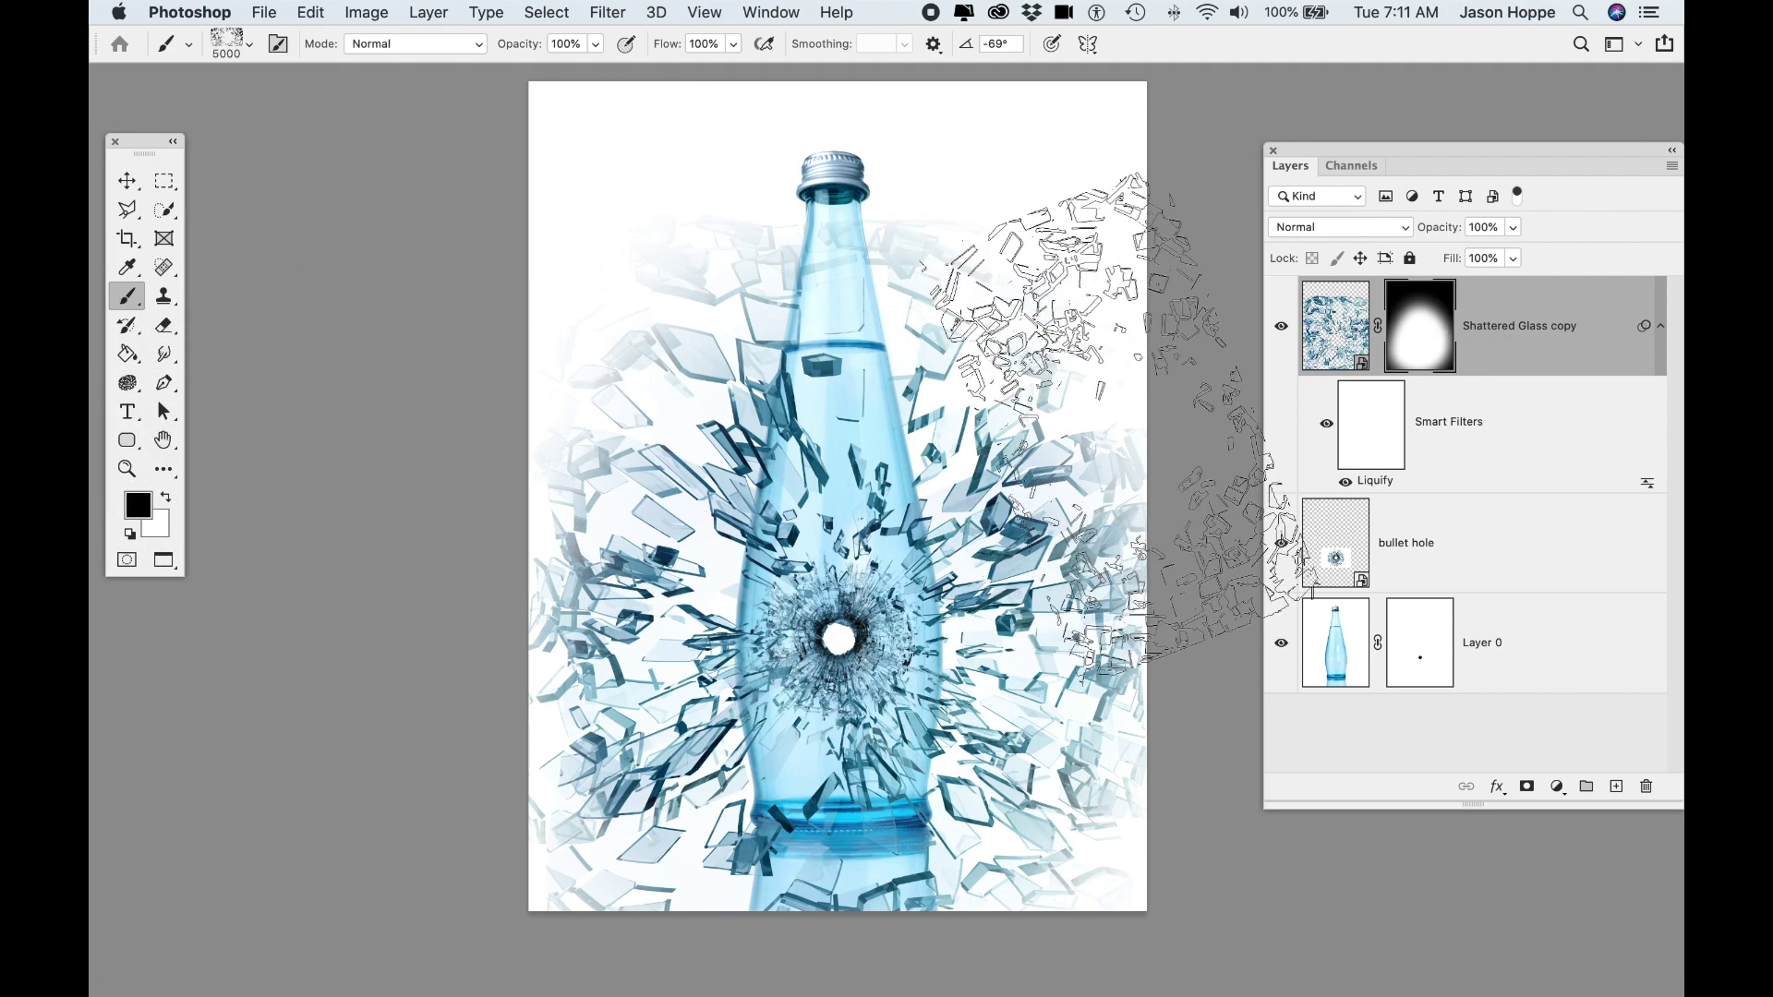
# Stamp black glass bits on the Shattered Glass copy mask around the outer shards, turning the tip to -49° and -104° between stamps.
pyautogui.click(1108, 459)
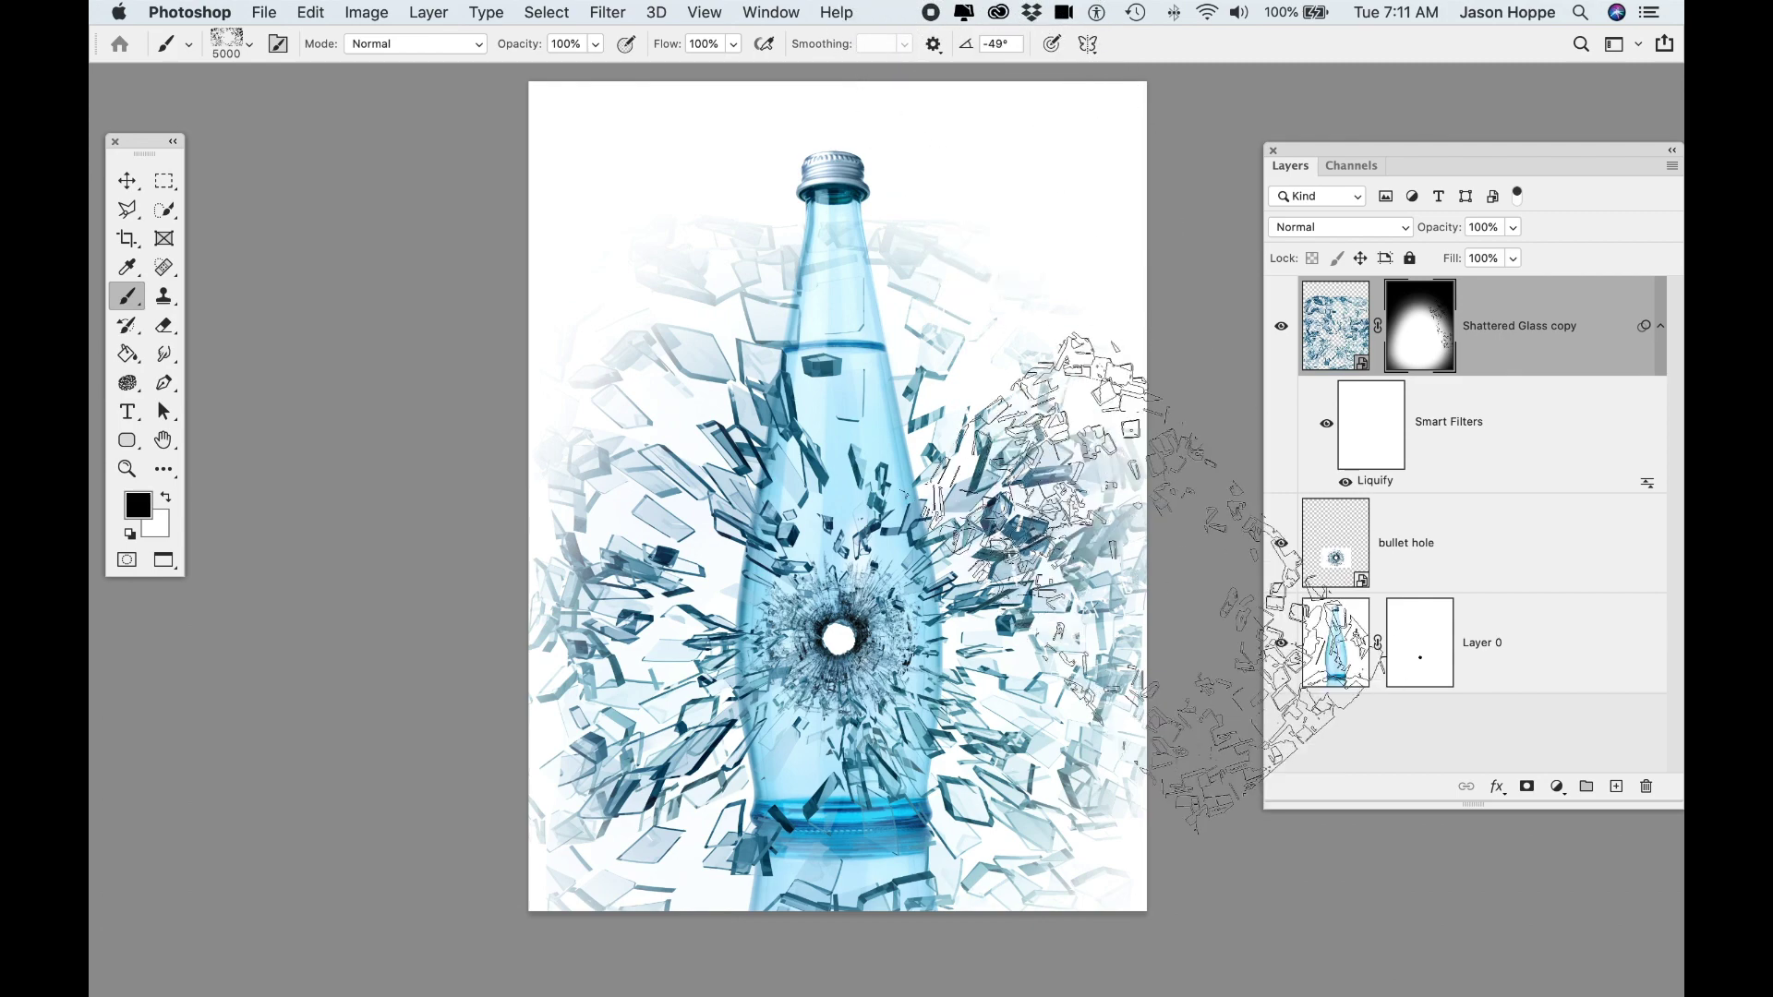
pyautogui.write('-104')
pyautogui.press('Return')
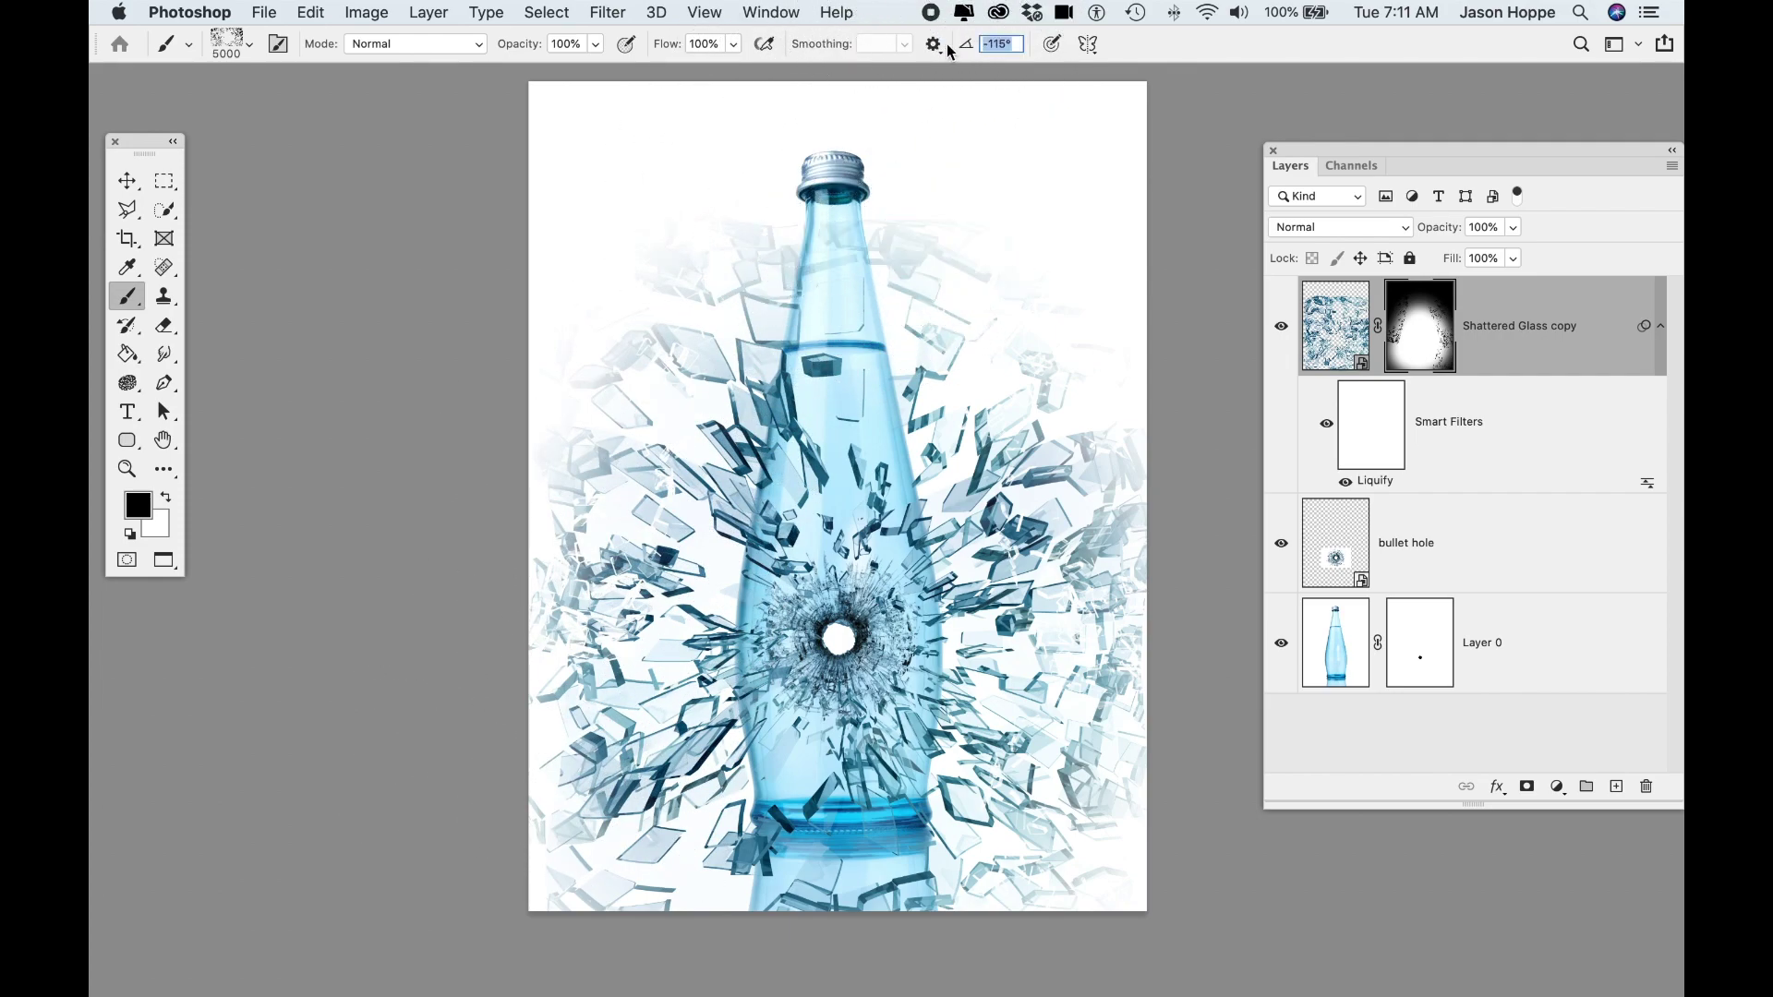
# Rotate the glass-bits tip to -64° and stamp black over the lower-left shards on the mask, dismissing the Dropbox notification.
pyautogui.moveTo(967, 51); pyautogui.dragTo(973, 52)
pyautogui.write('-64')
pyautogui.press('Return')
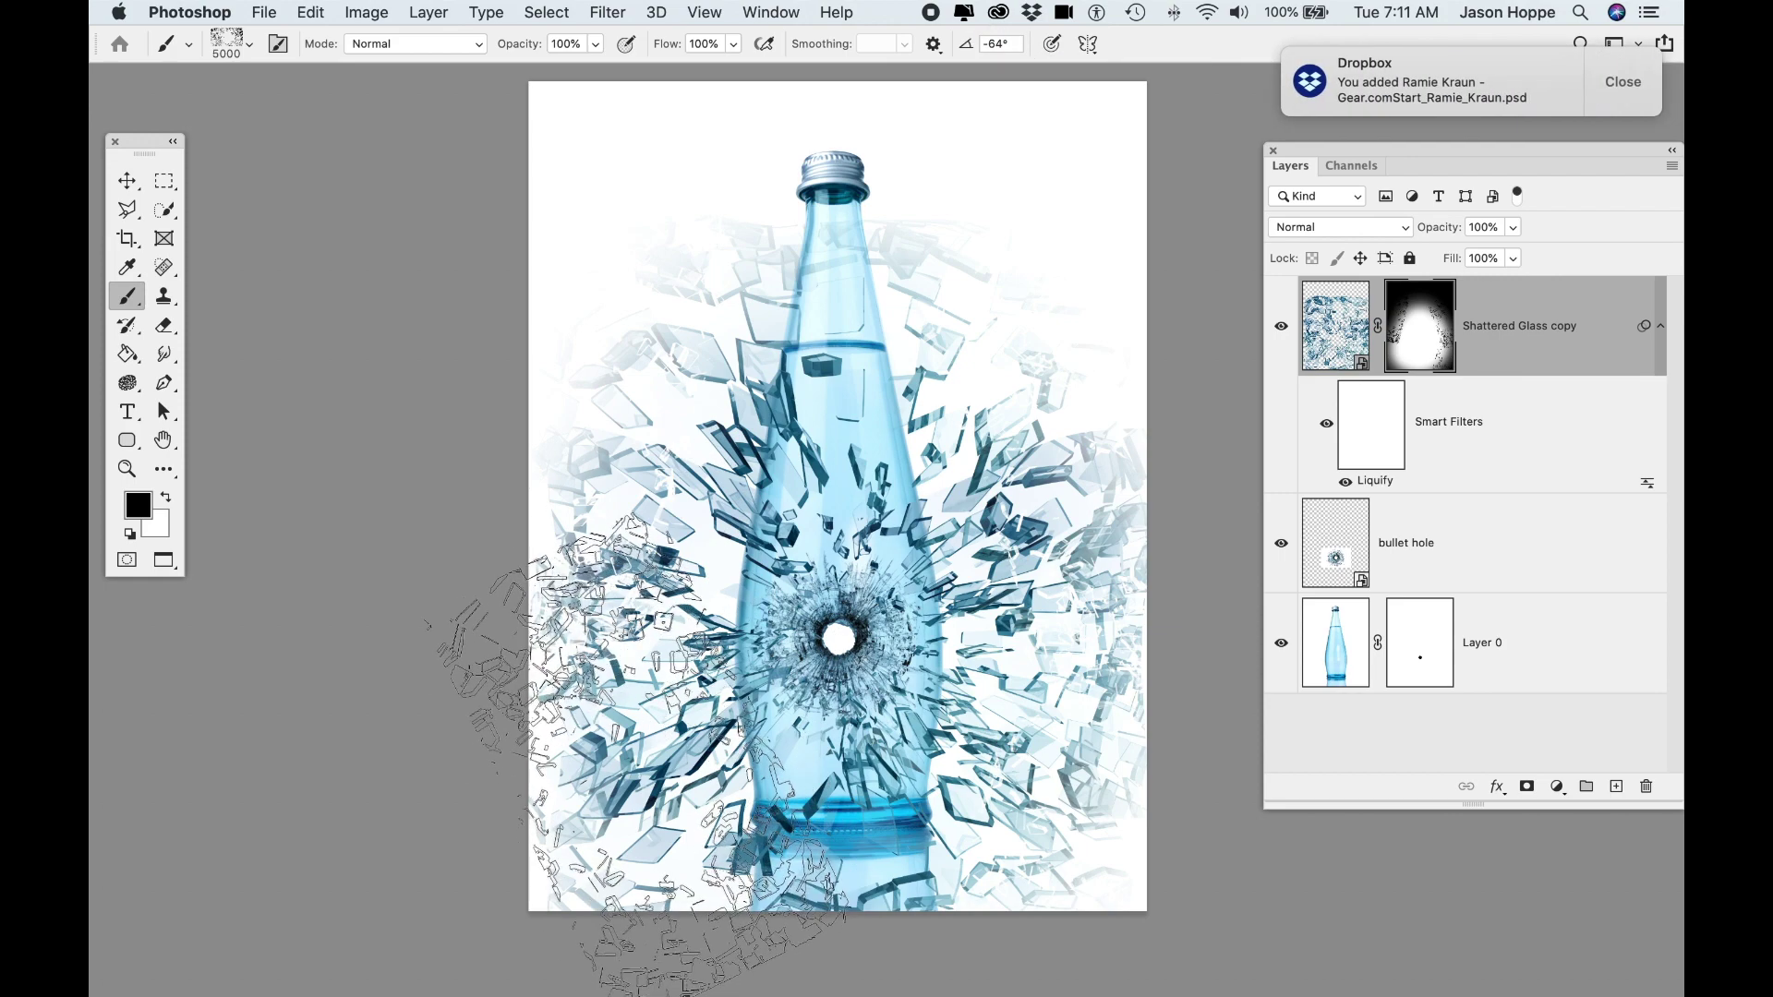
pyautogui.click(1625, 83)
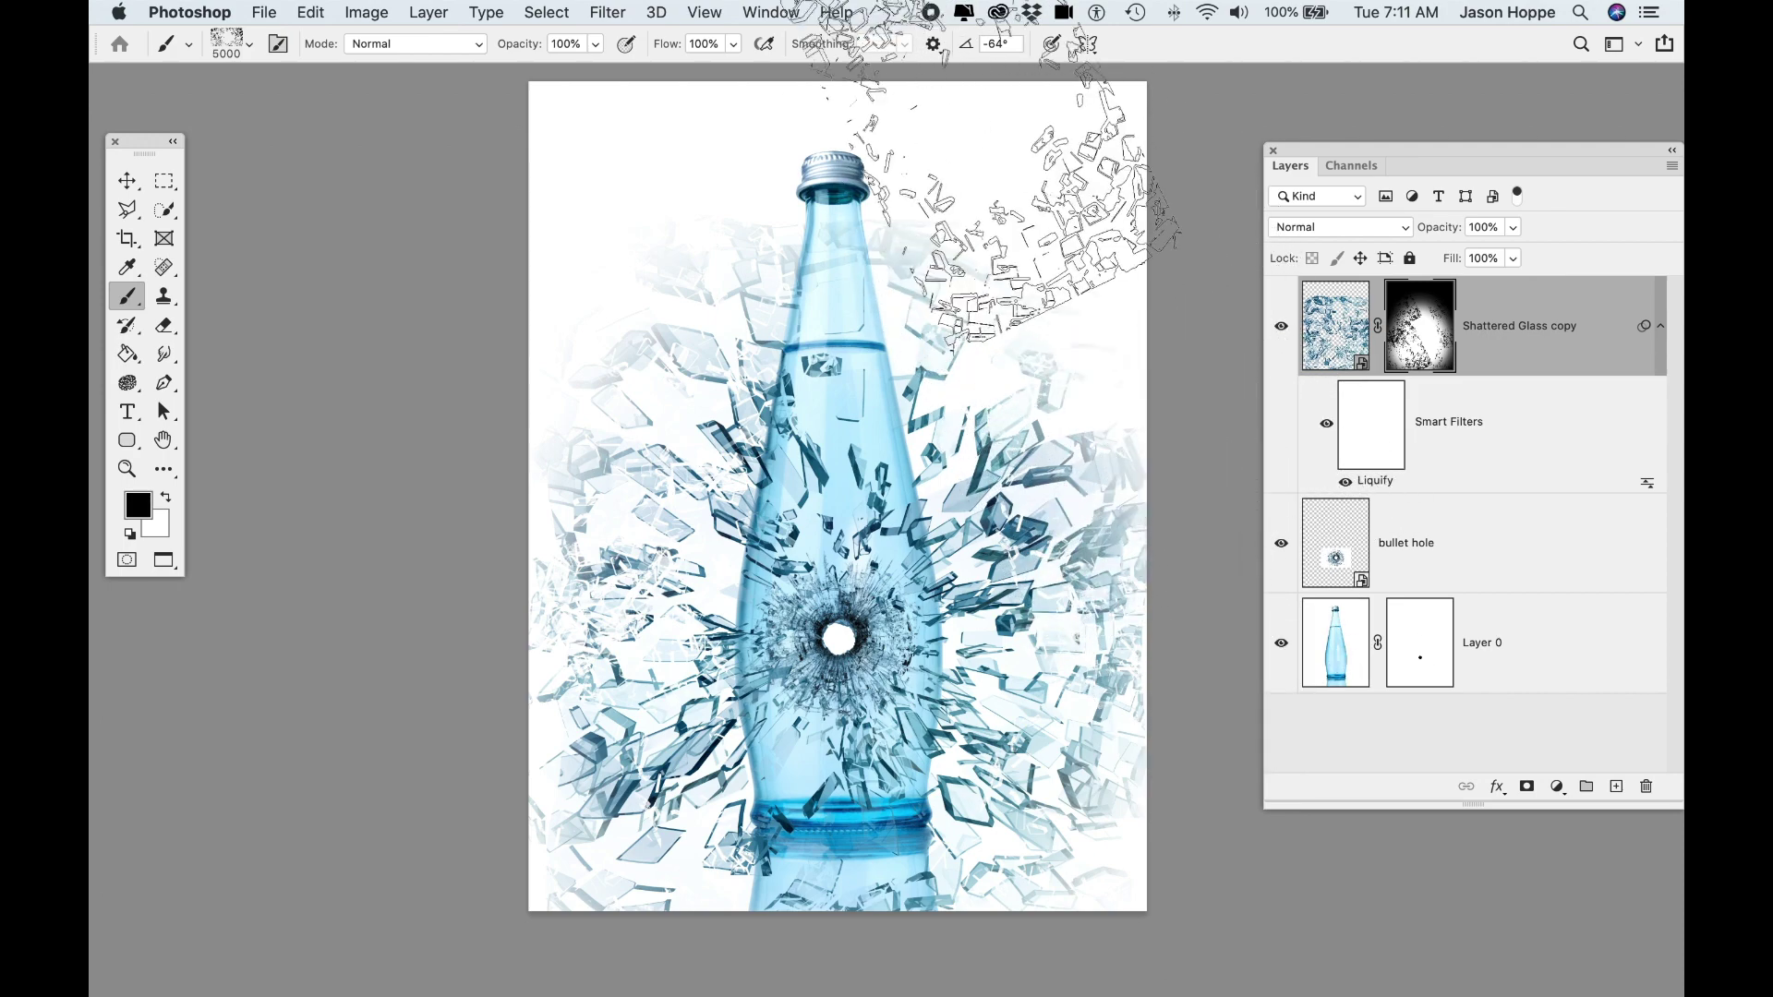
# Rotate the glass-bits tip to -11° and stamp more black glass bits into the shards' mask at 5000 px.
pyautogui.moveTo(952, 47); pyautogui.dragTo(975, 48)
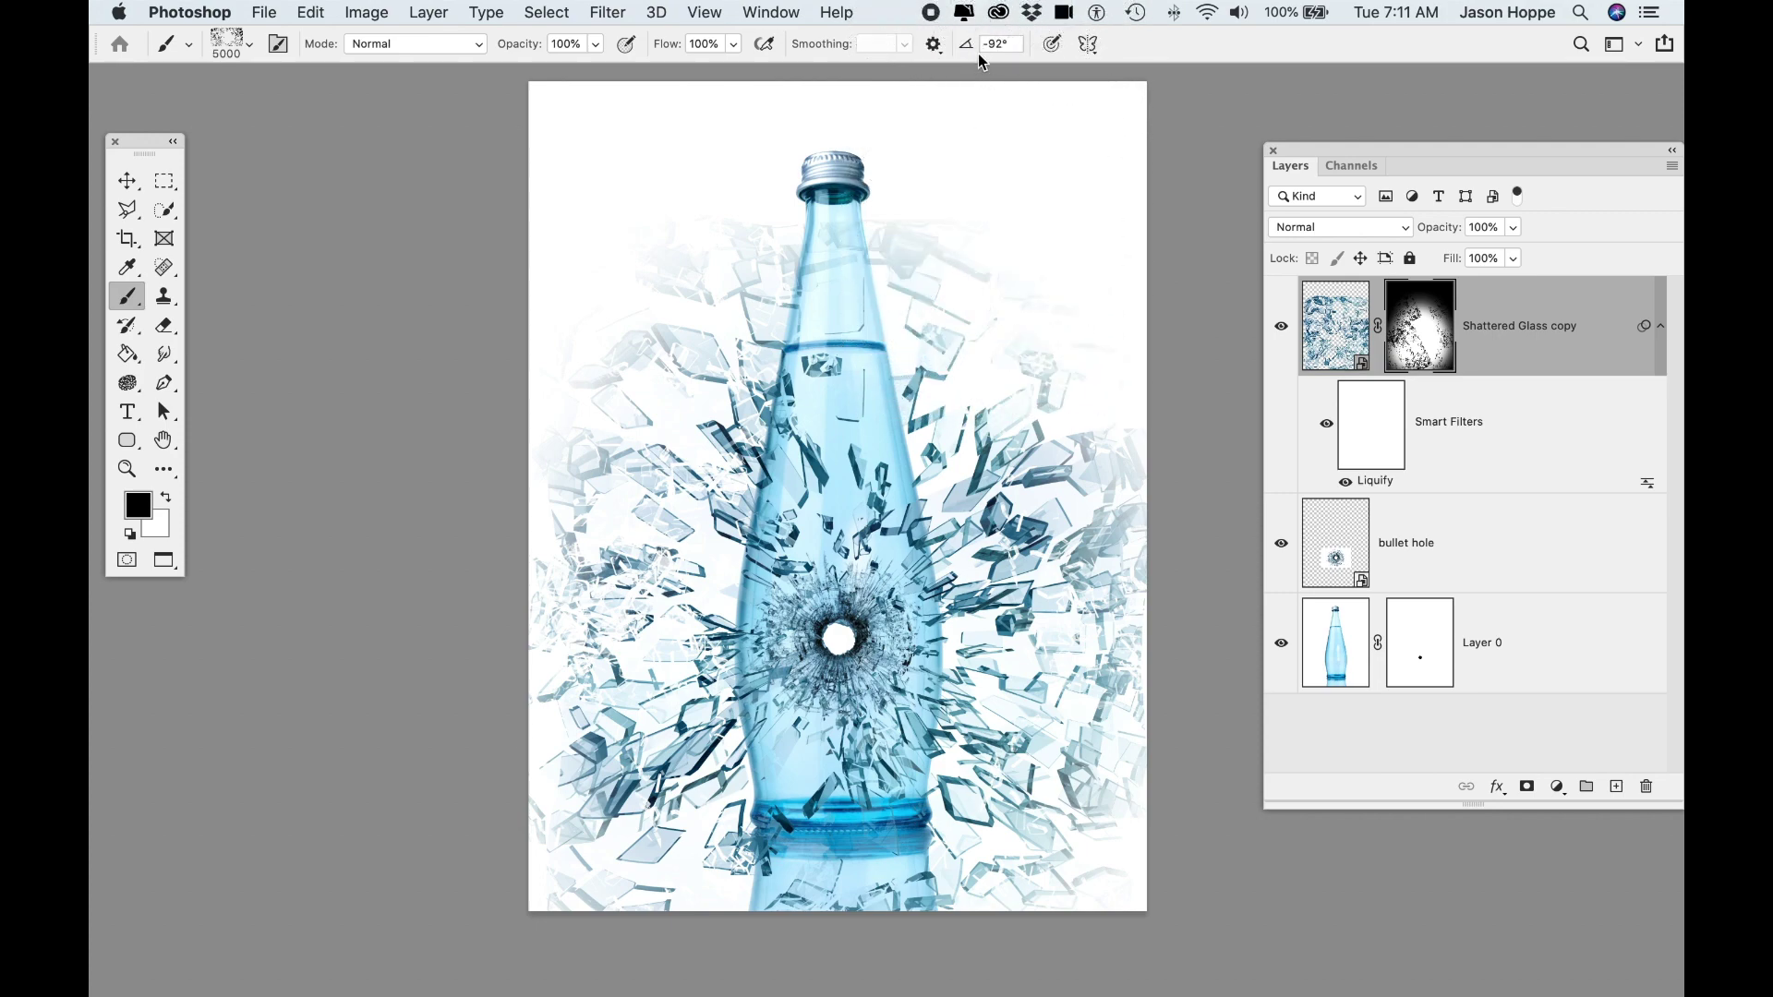
pyautogui.click(985, 46)
pyautogui.write('-11')
pyautogui.press('Return')
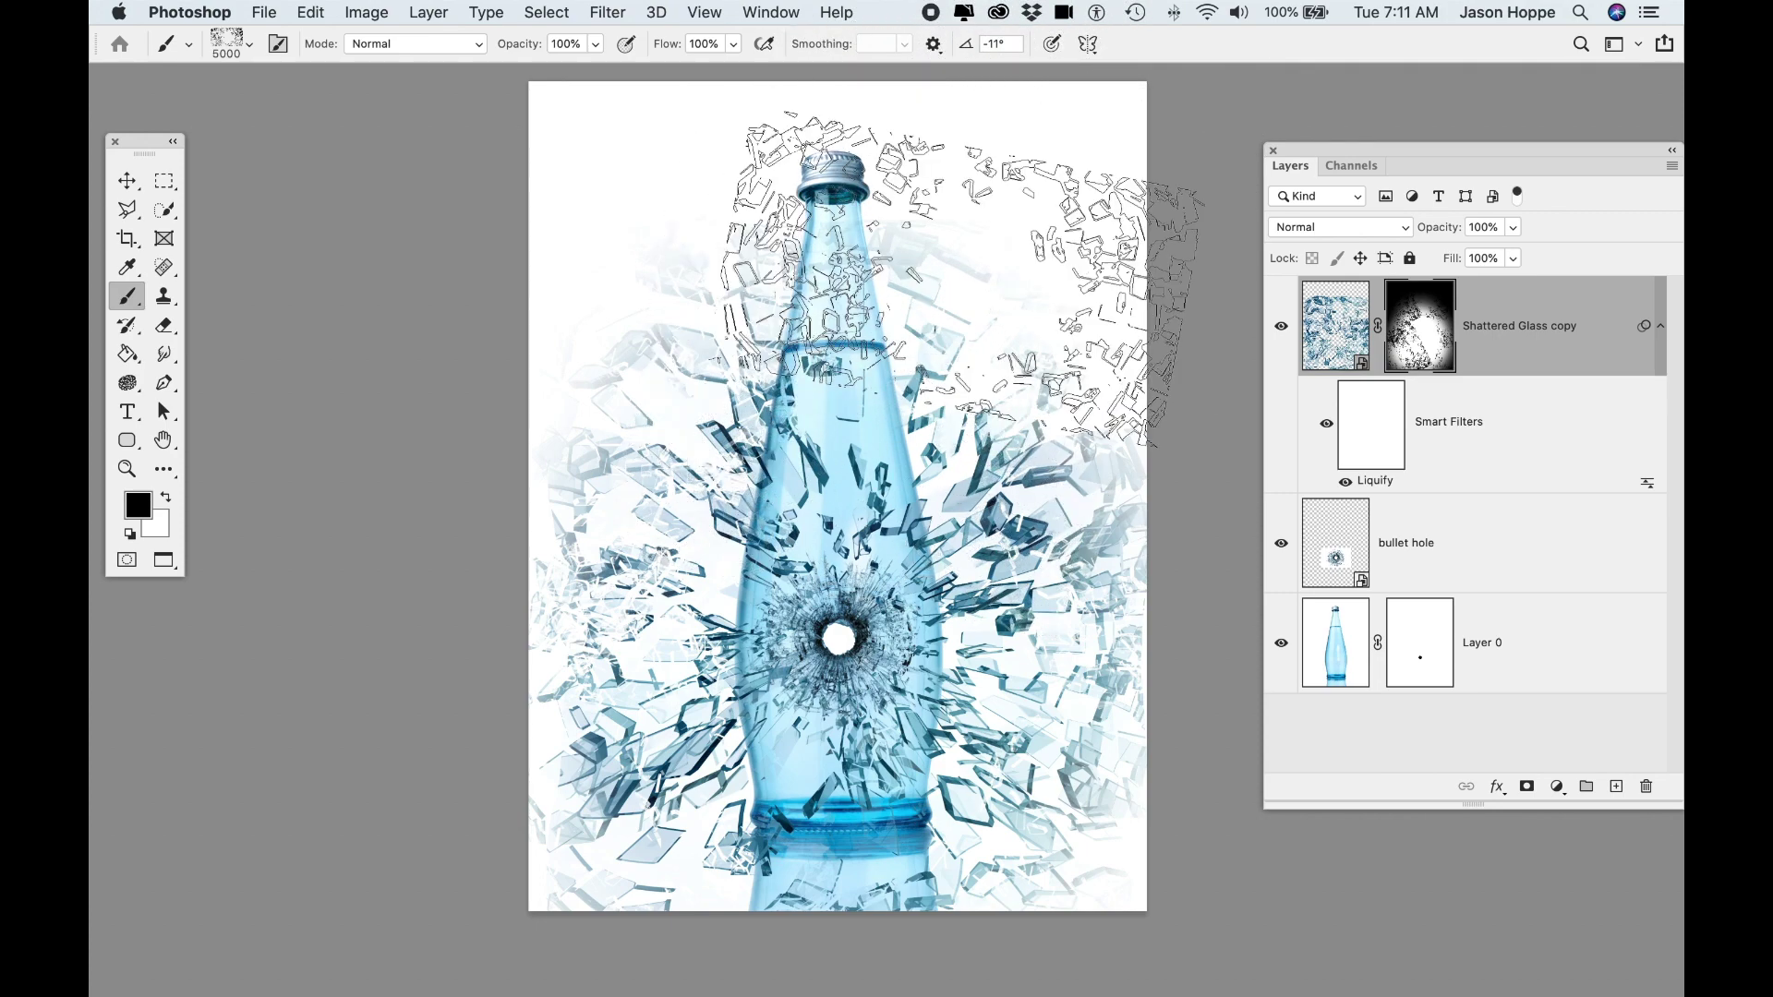
pyautogui.moveTo(520, 52); pyautogui.dragTo(451, 56)
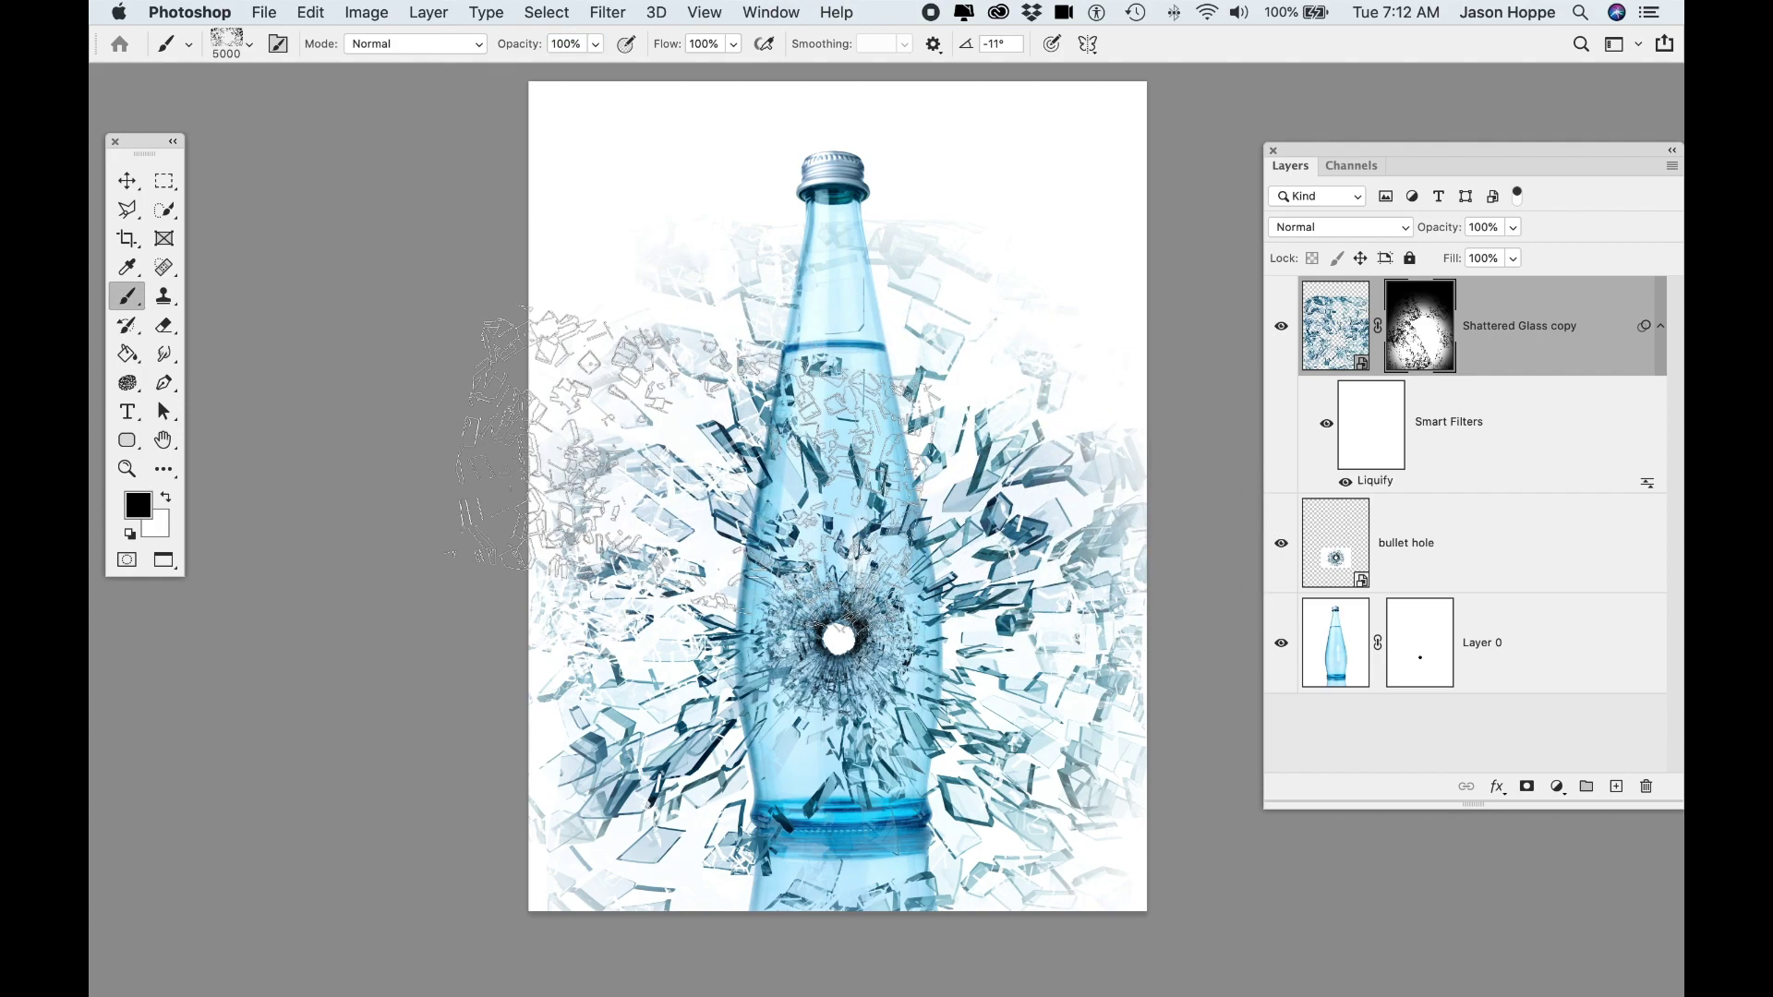
pyautogui.press('[')
pyautogui.press('[')
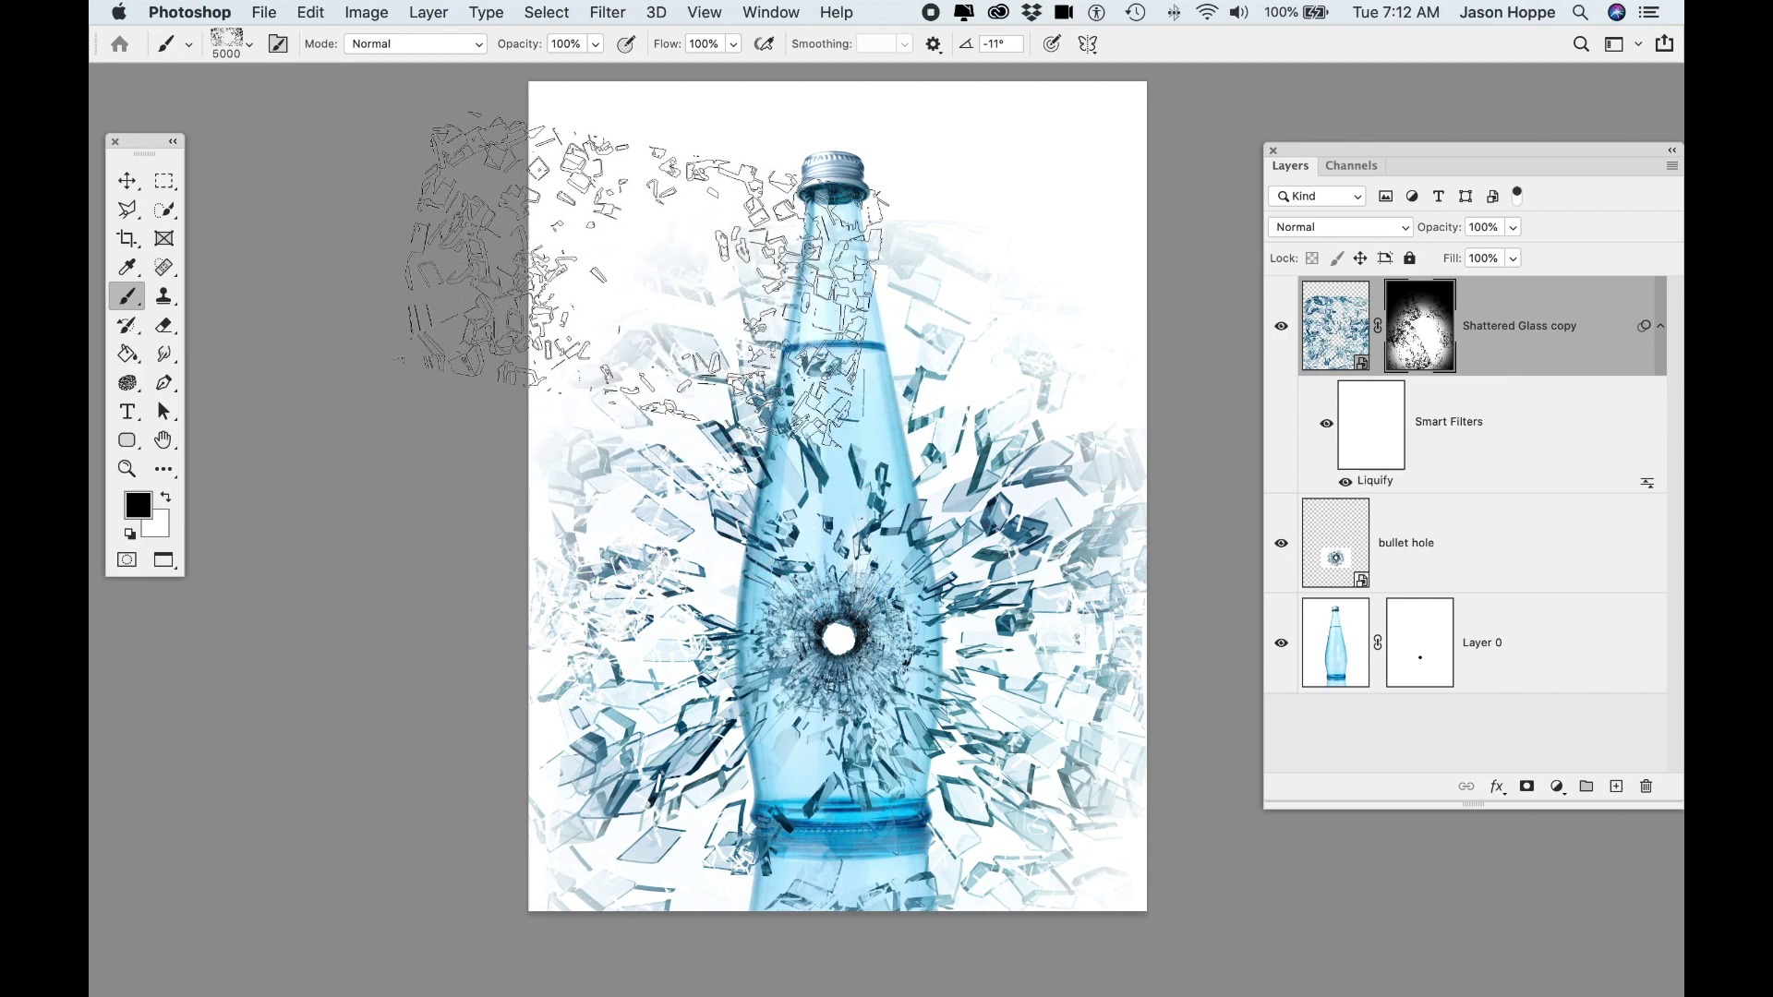
pyautogui.press(']')
pyautogui.press(']')
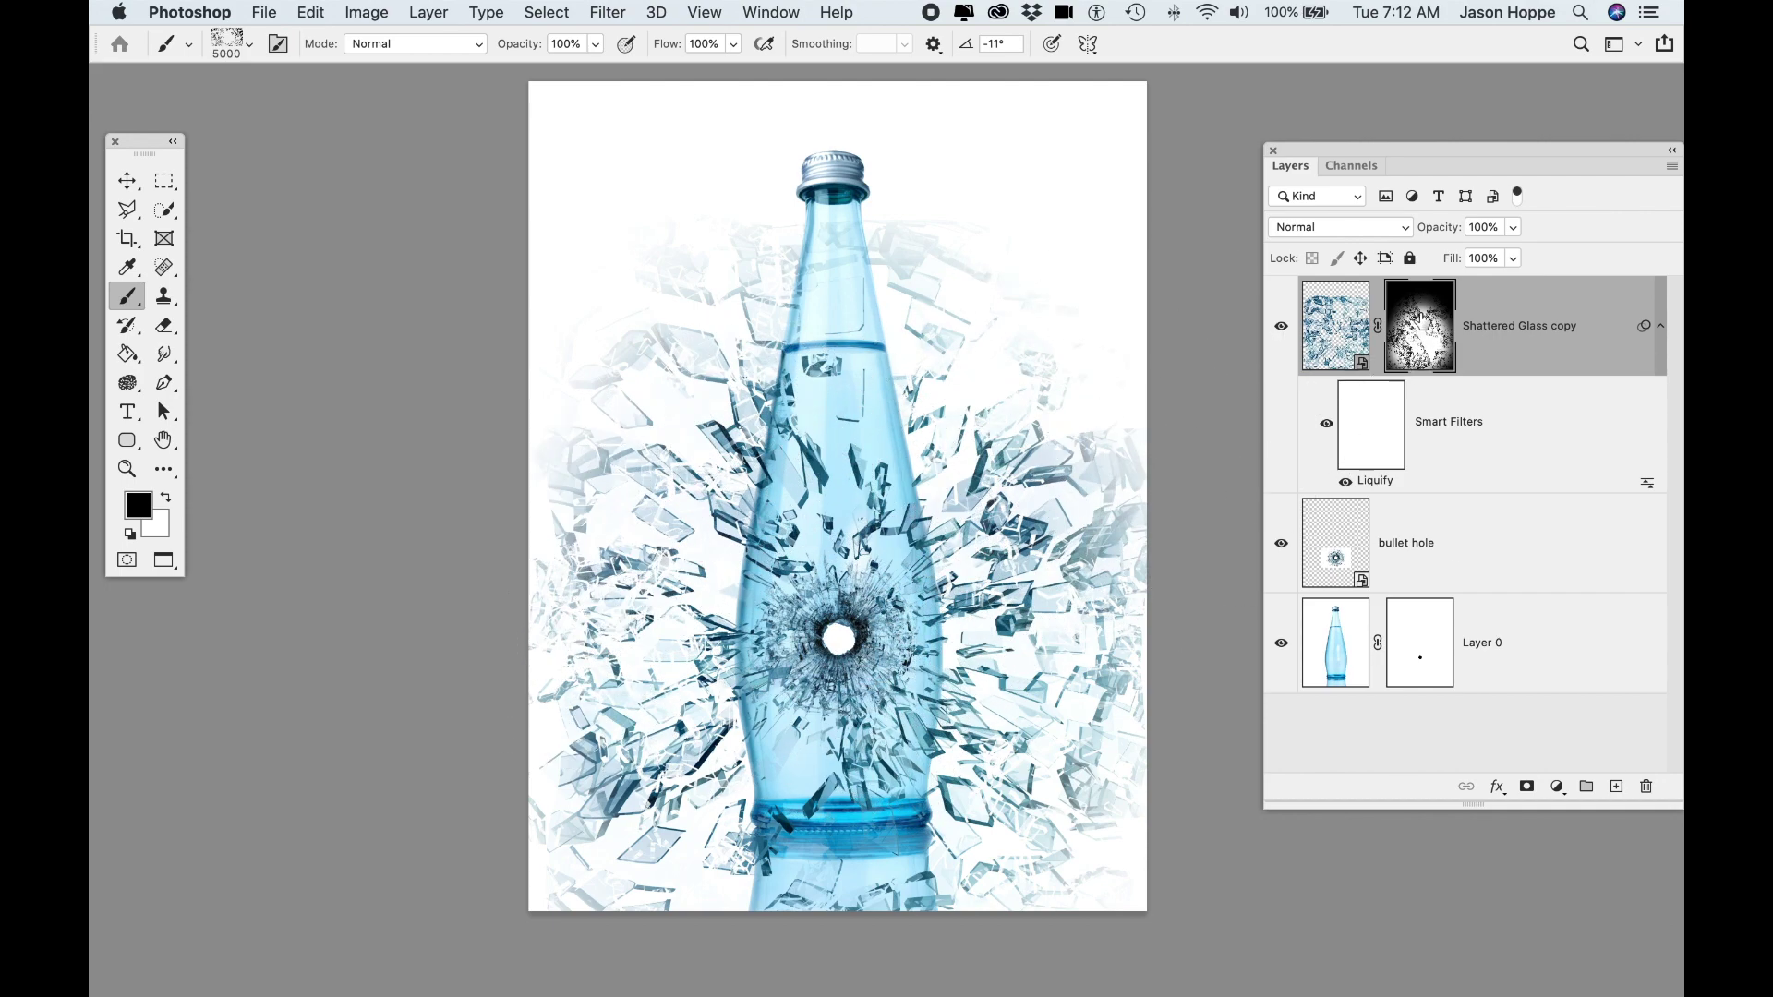
pyautogui.click(617, 11)
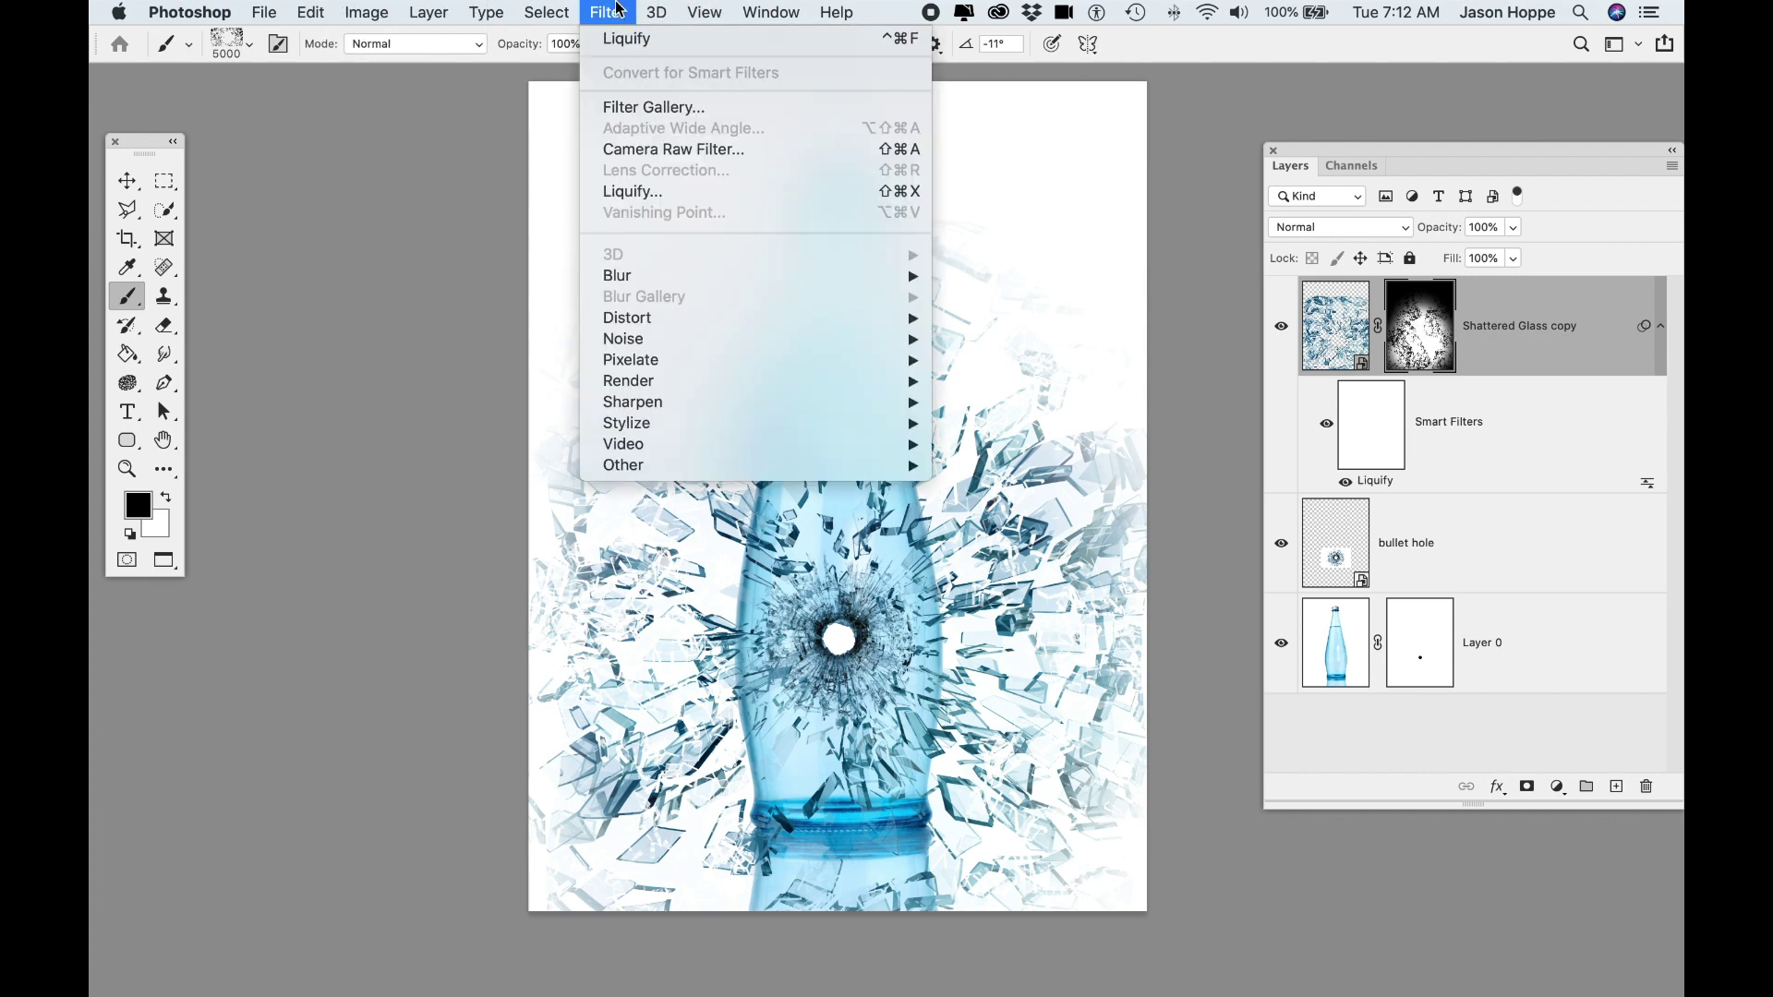
pyautogui.click(629, 186)
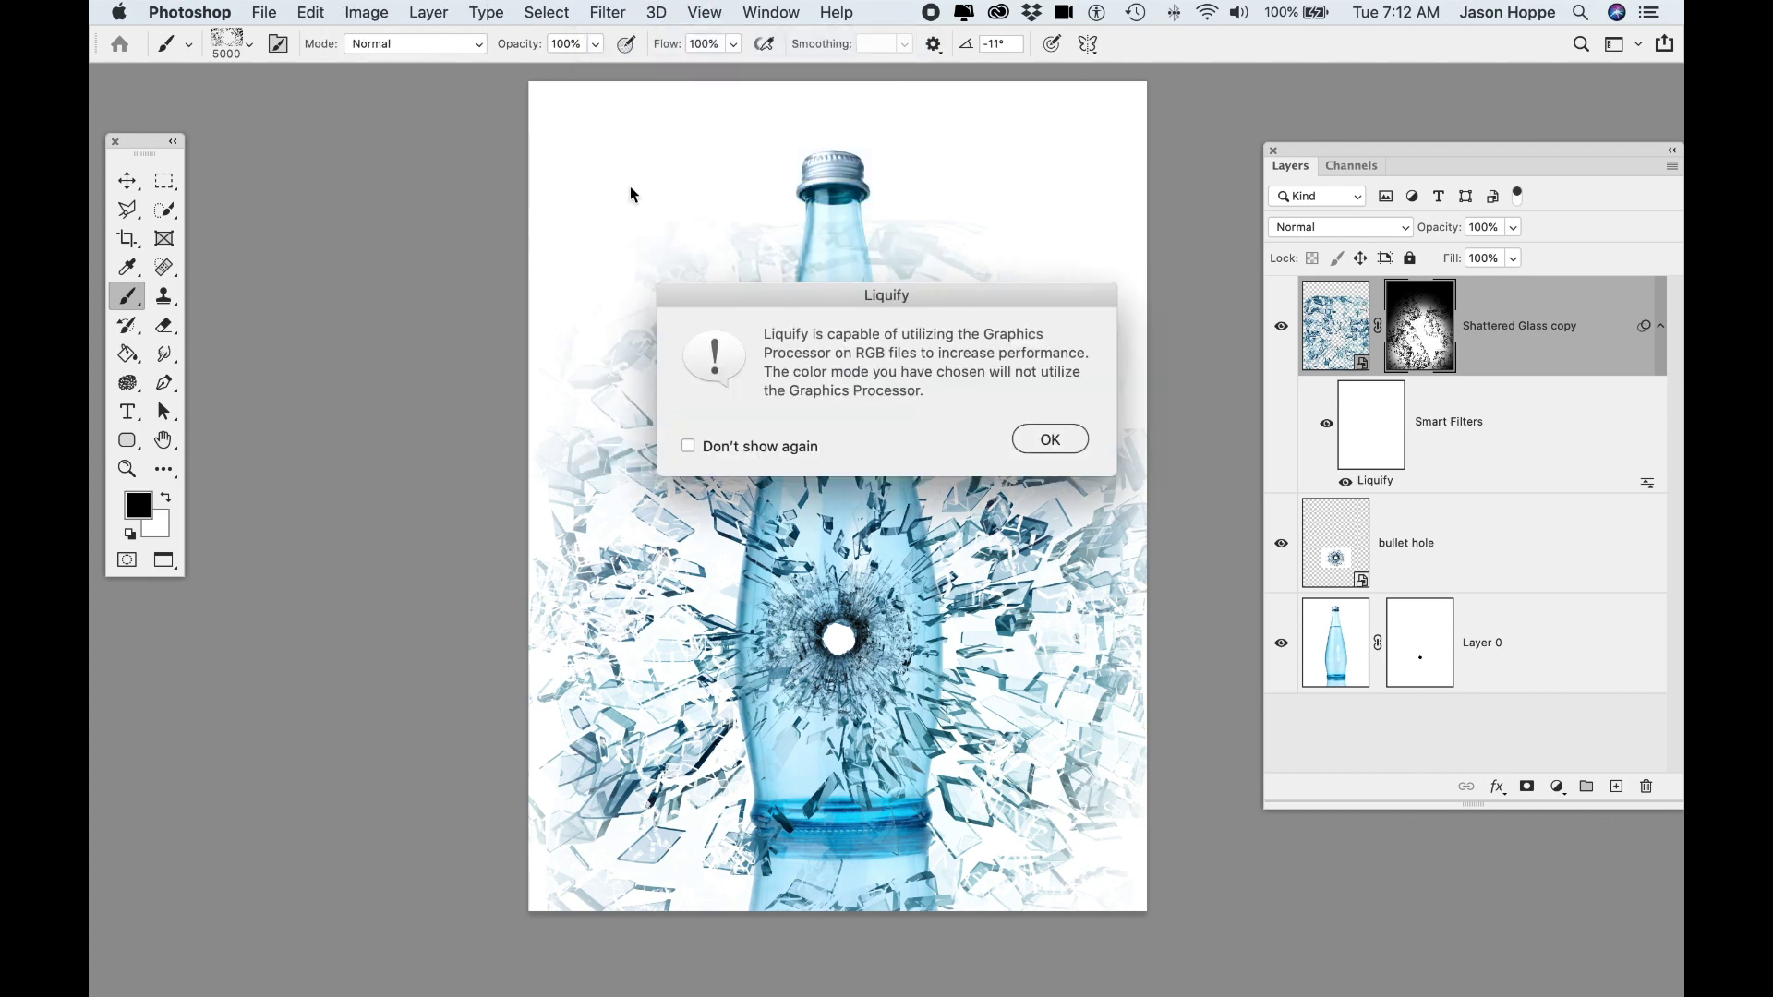
pyautogui.moveTo(757, 305); pyautogui.dragTo(748, 301)
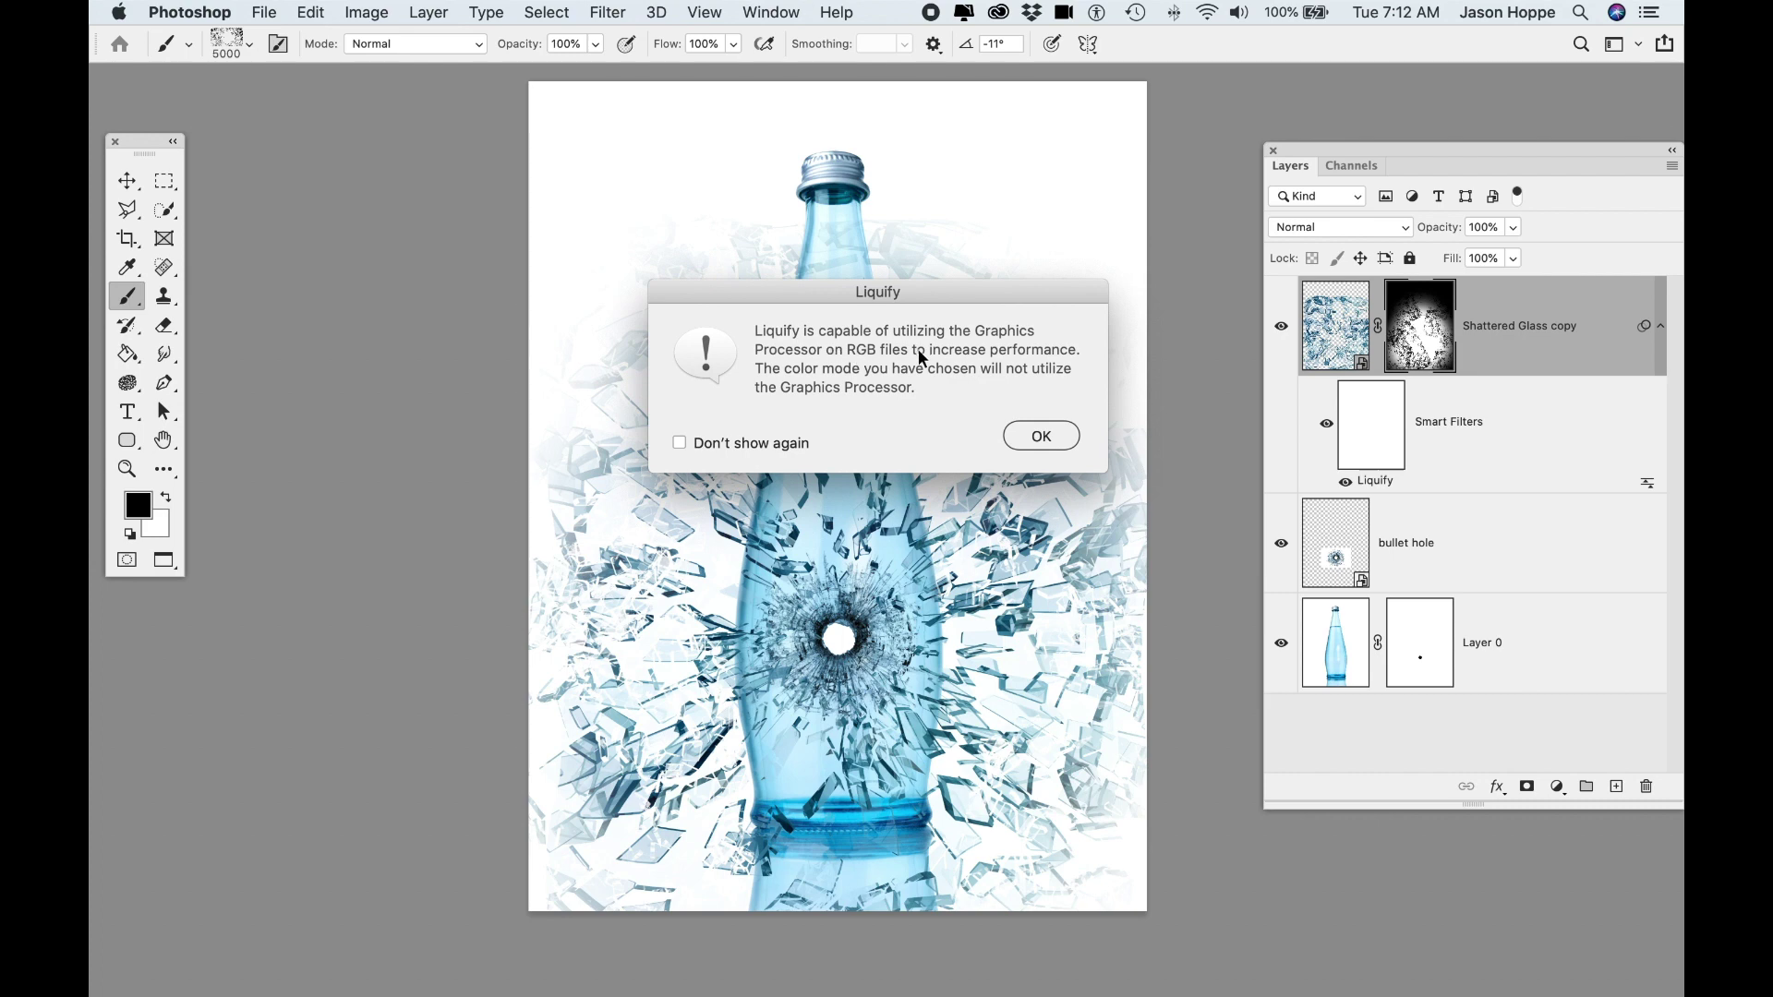
pyautogui.click(1038, 439)
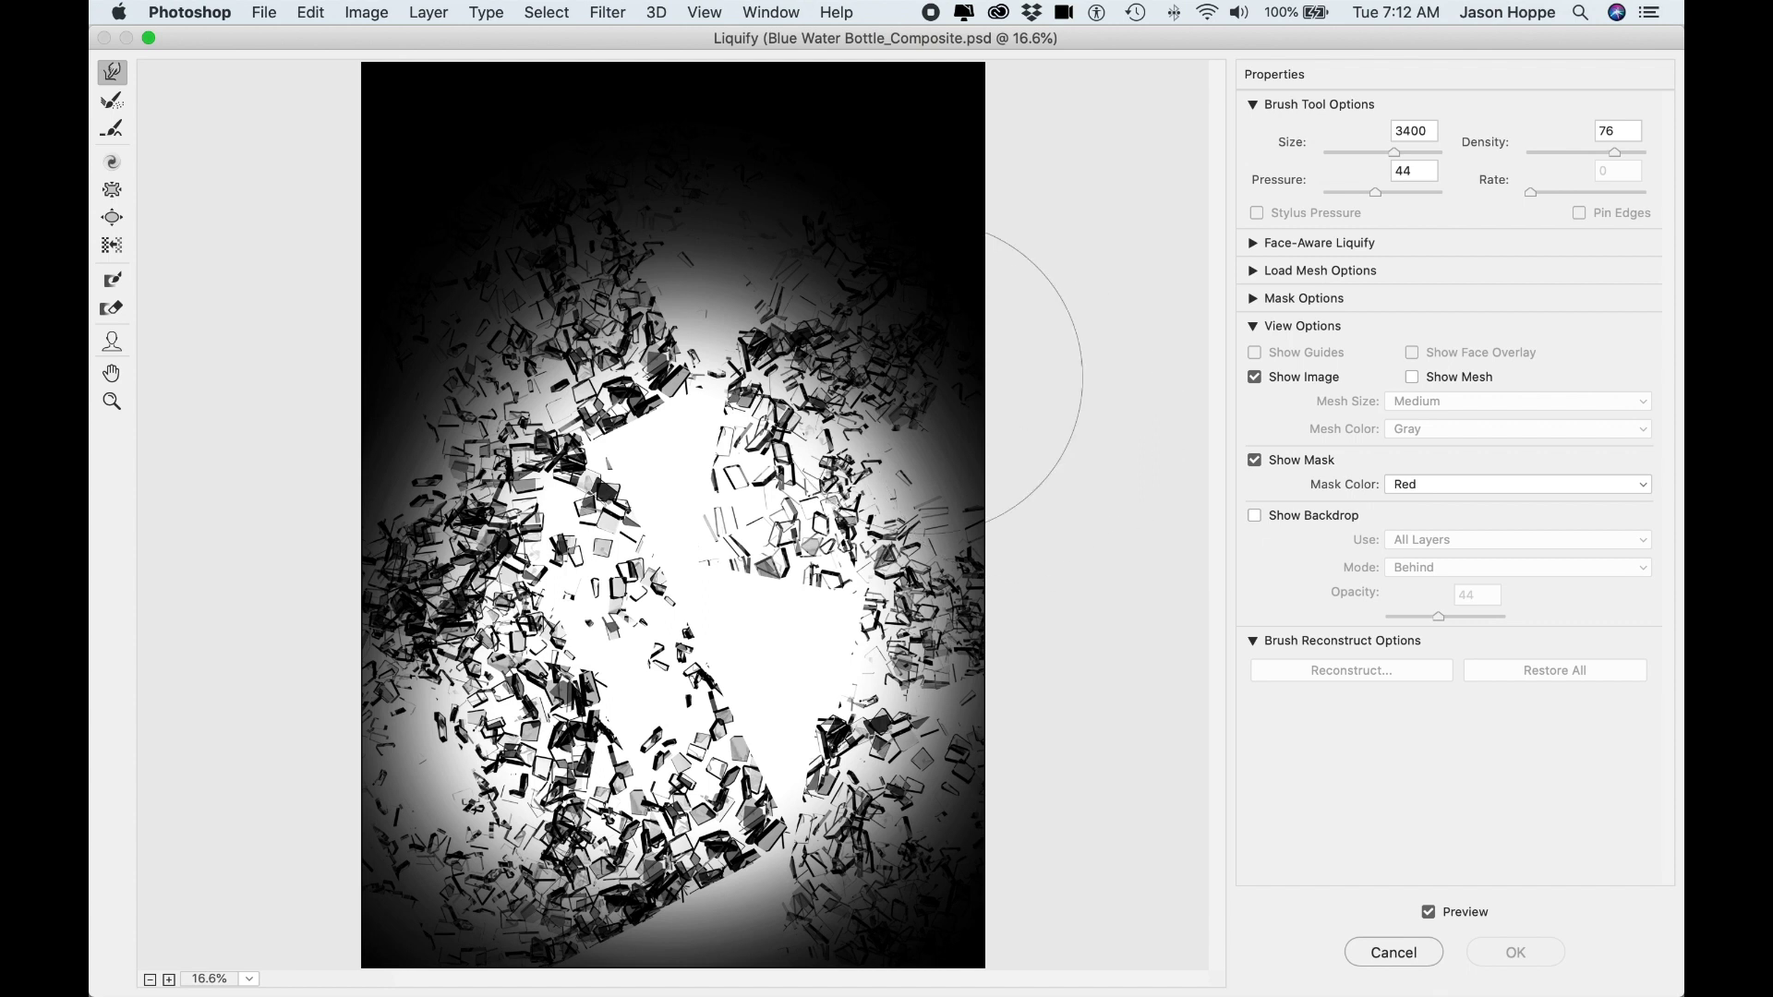
pyautogui.click(111, 196)
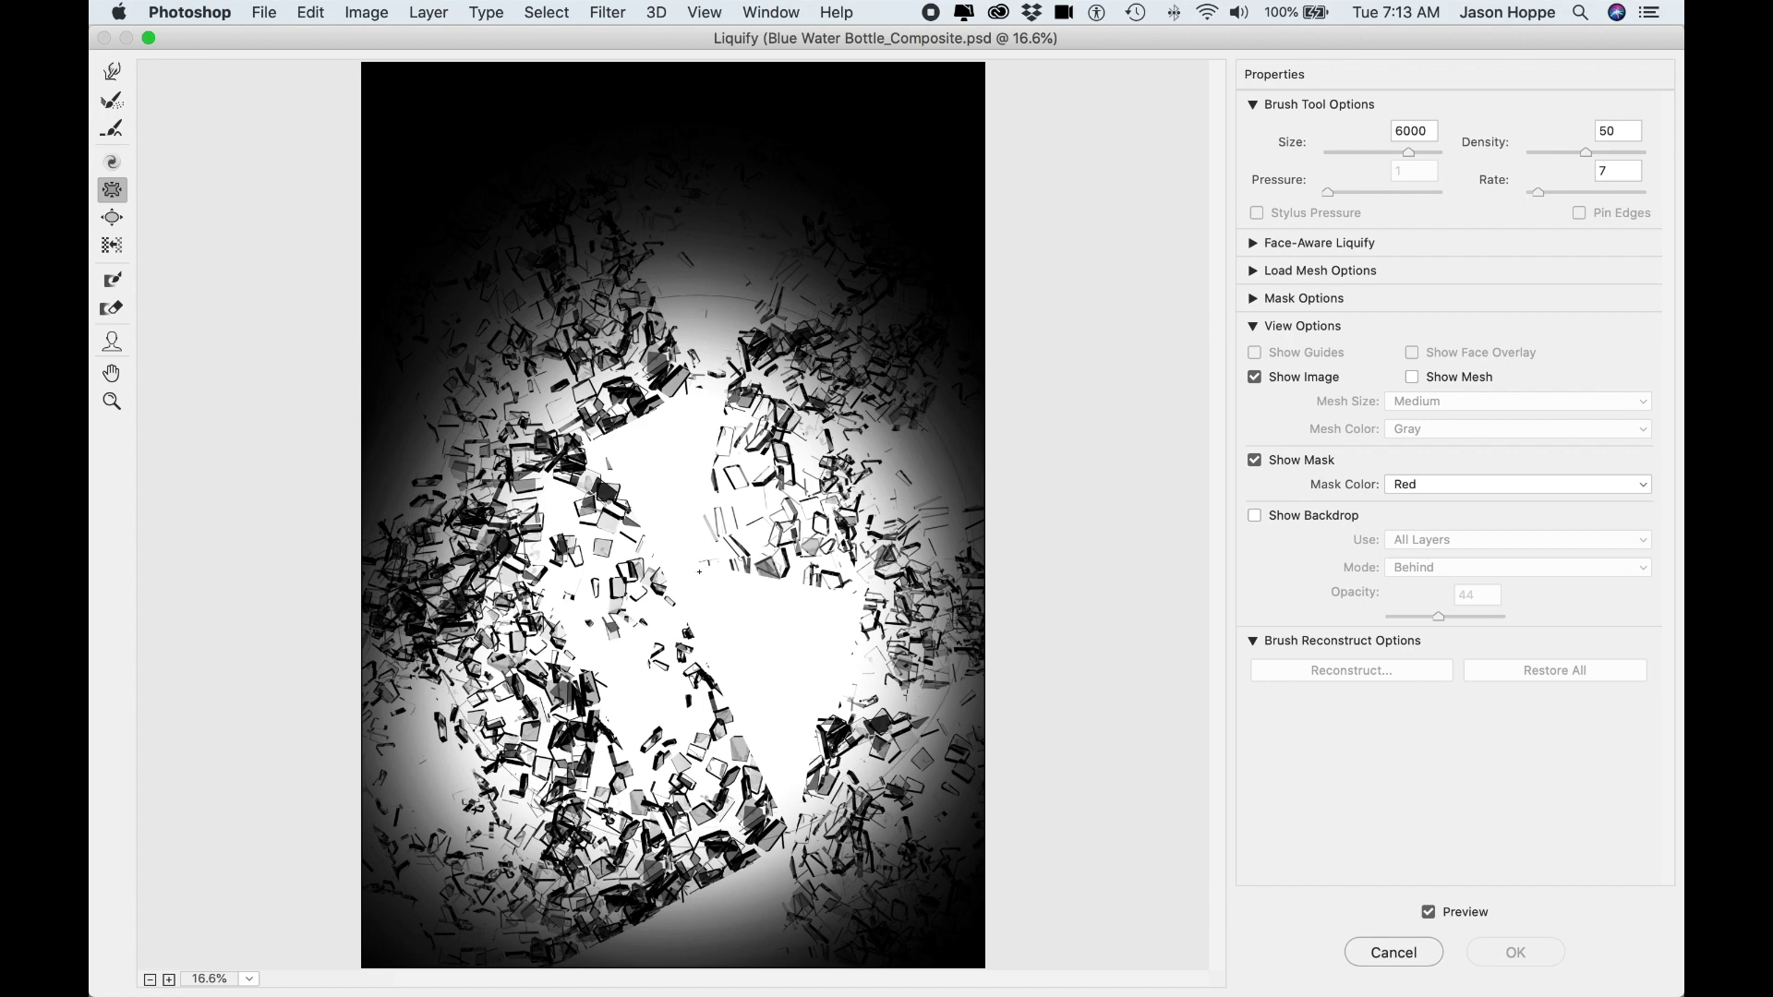
pyautogui.moveTo(700, 571); pyautogui.dragTo(714, 632)
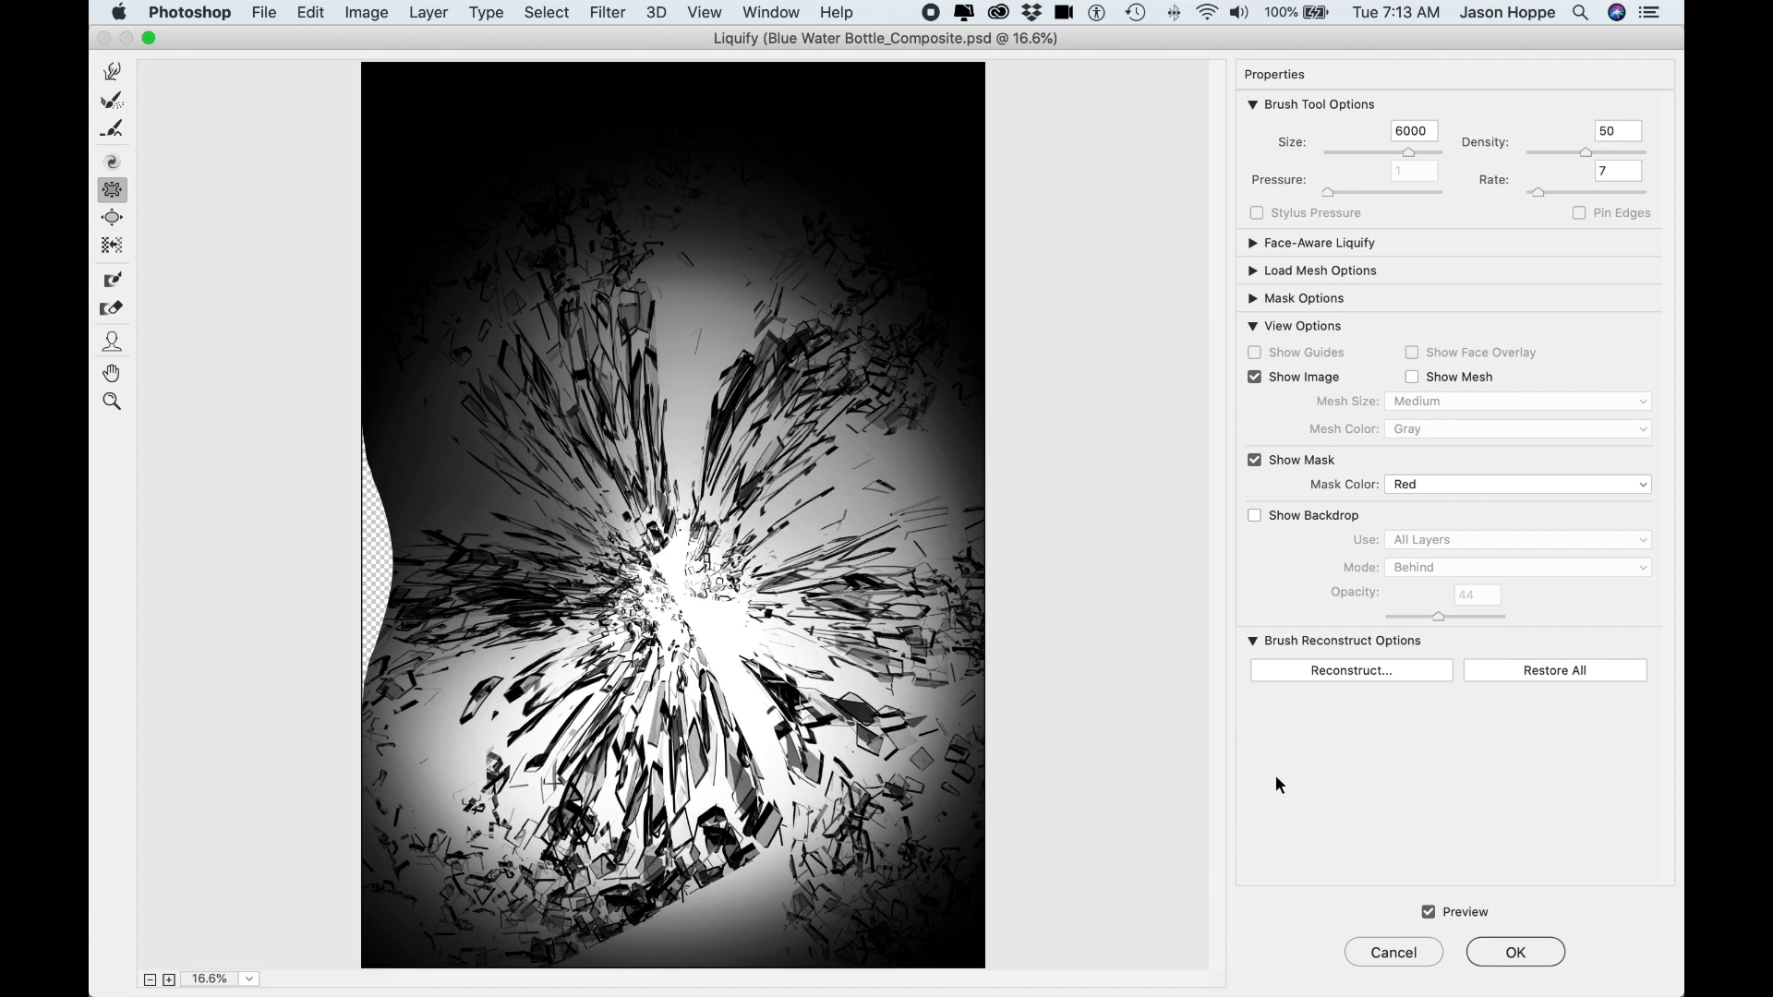
pyautogui.press('w')
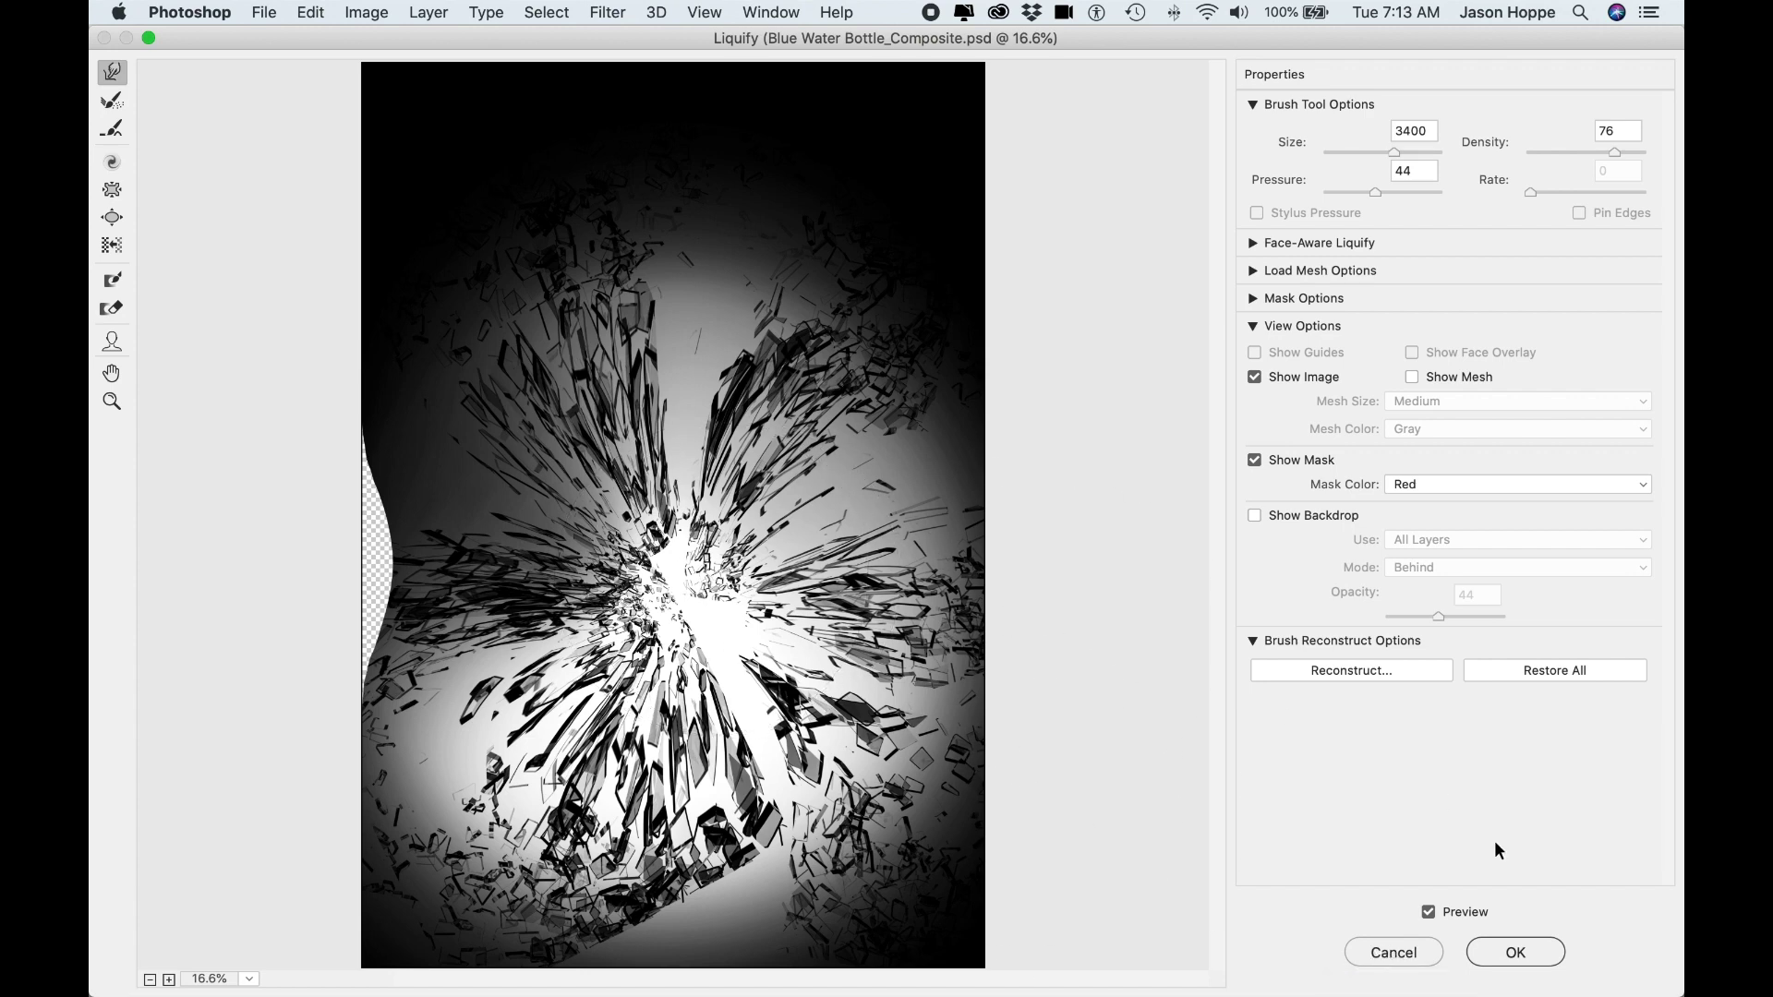
pyautogui.click(1428, 960)
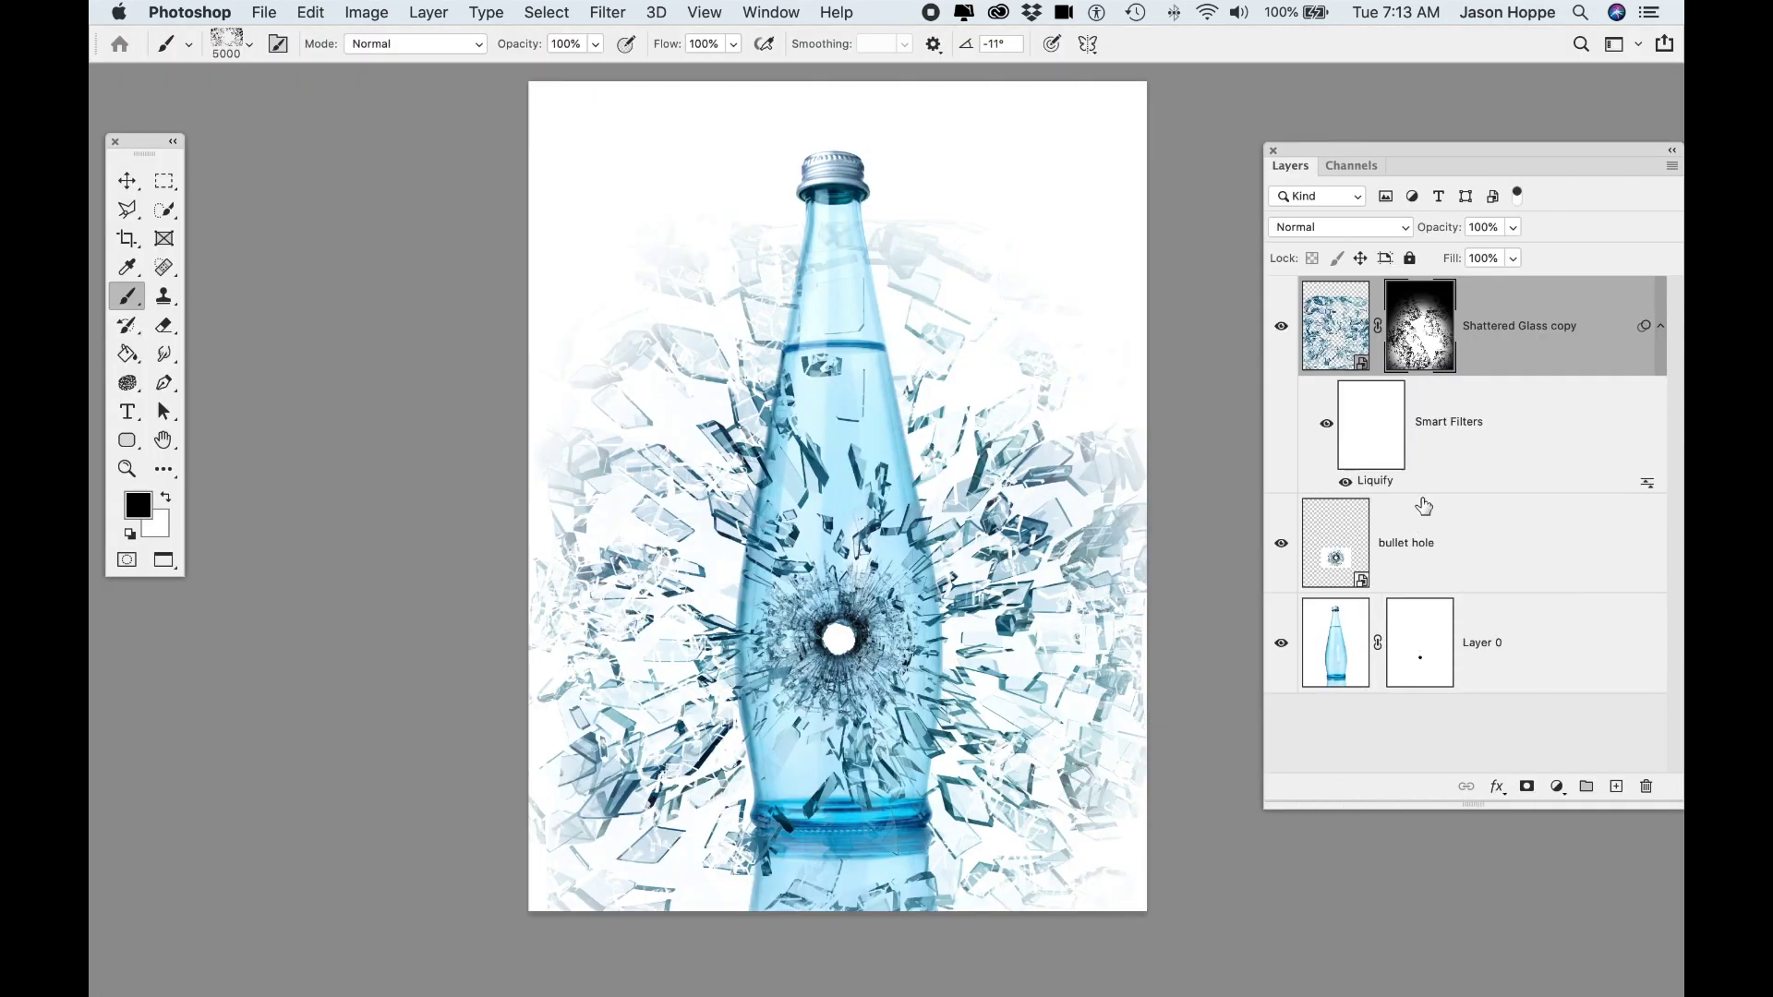
# Open Liquify on the Shattered Glass copy layer mask and set up the Pucker tool at size 6600.
pyautogui.click(606, 12)
pyautogui.click(629, 192)
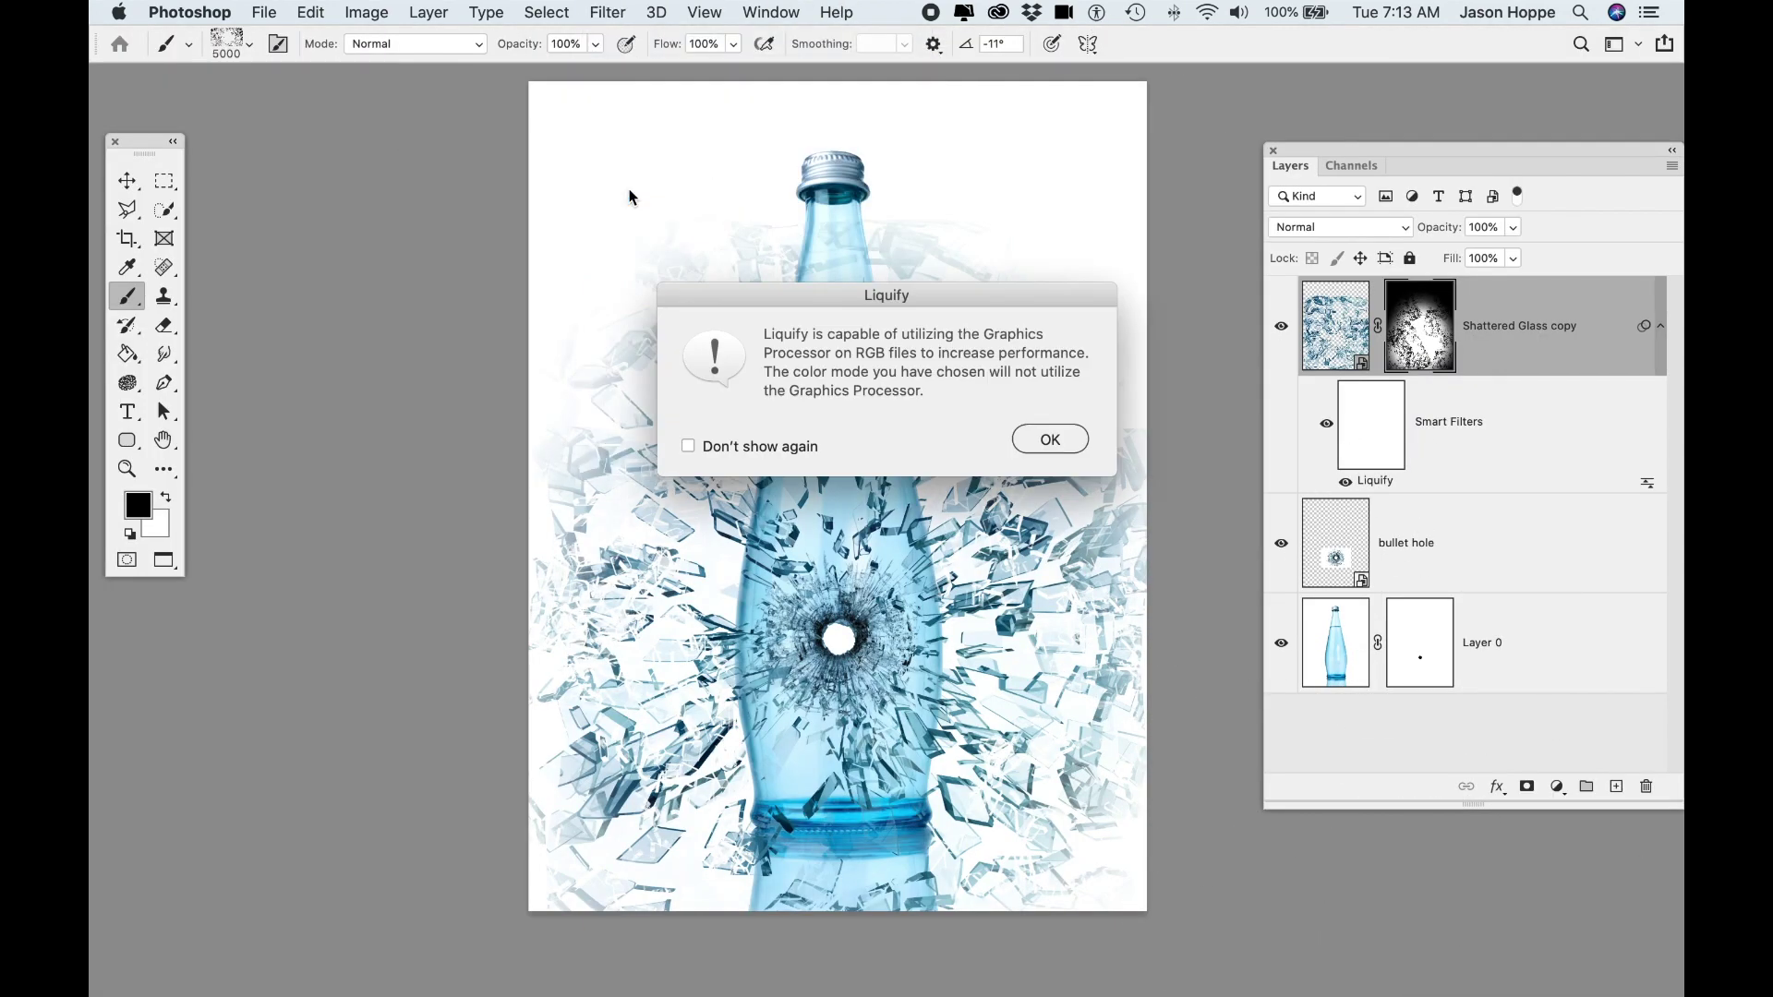
pyautogui.click(1050, 439)
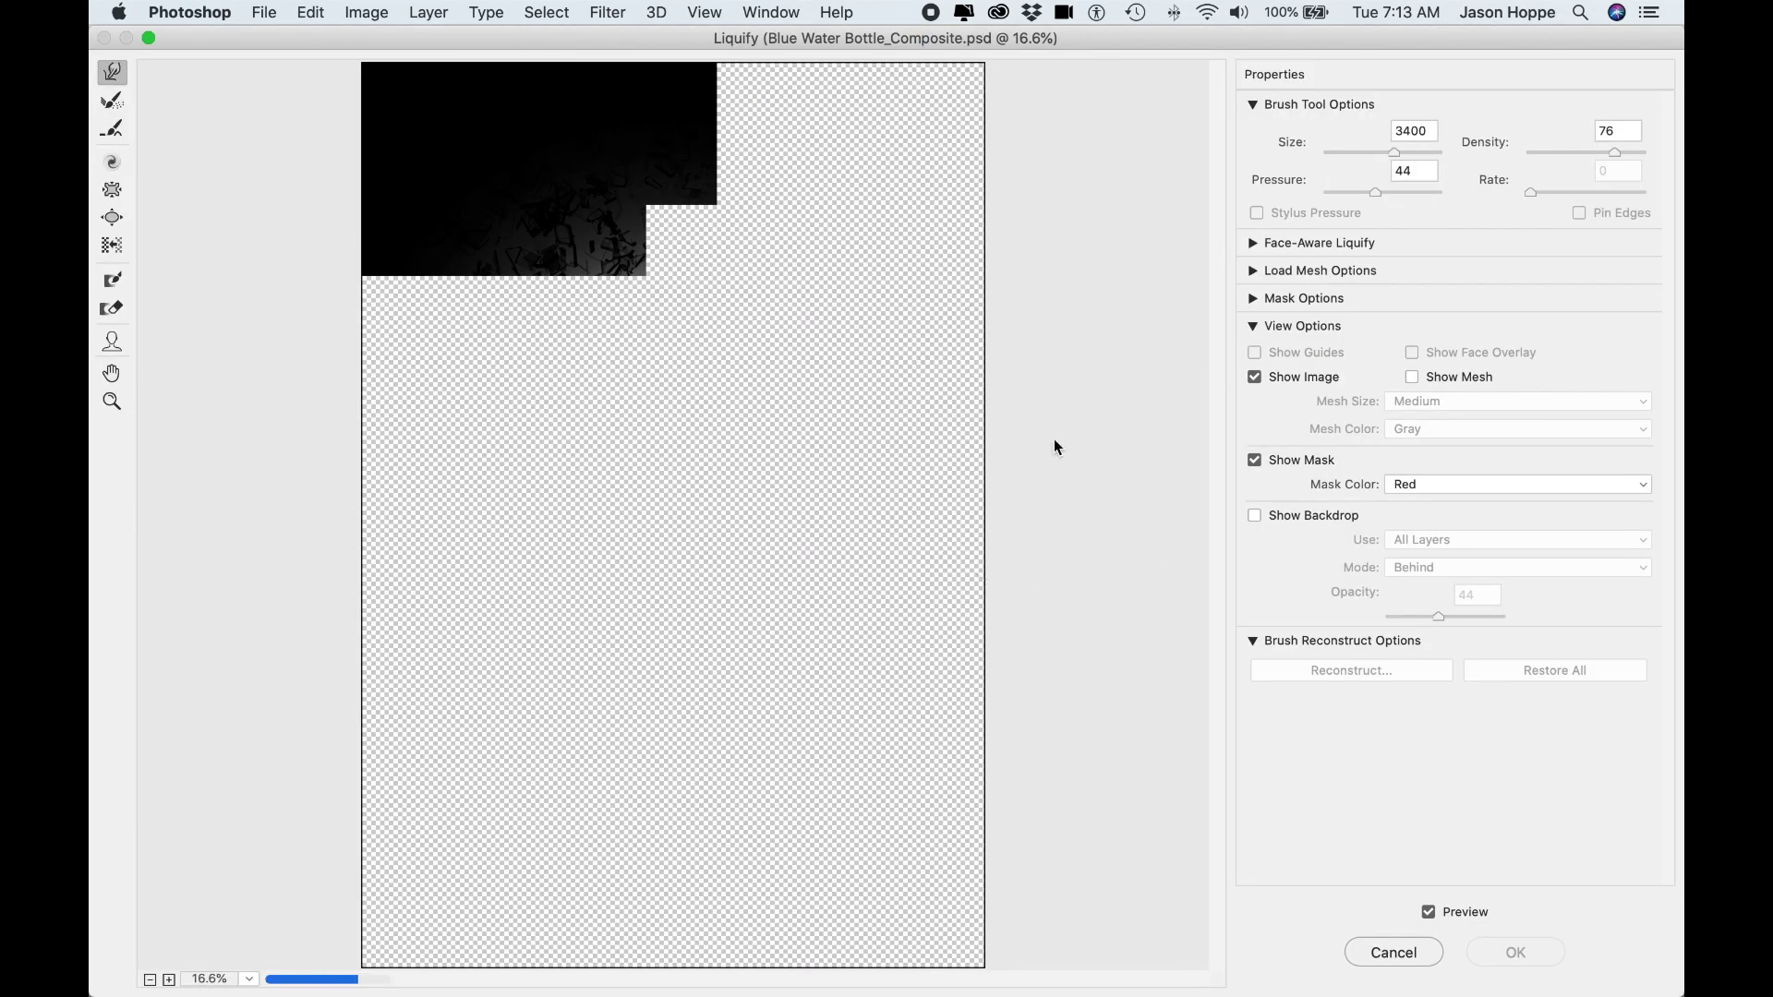
pyautogui.click(112, 190)
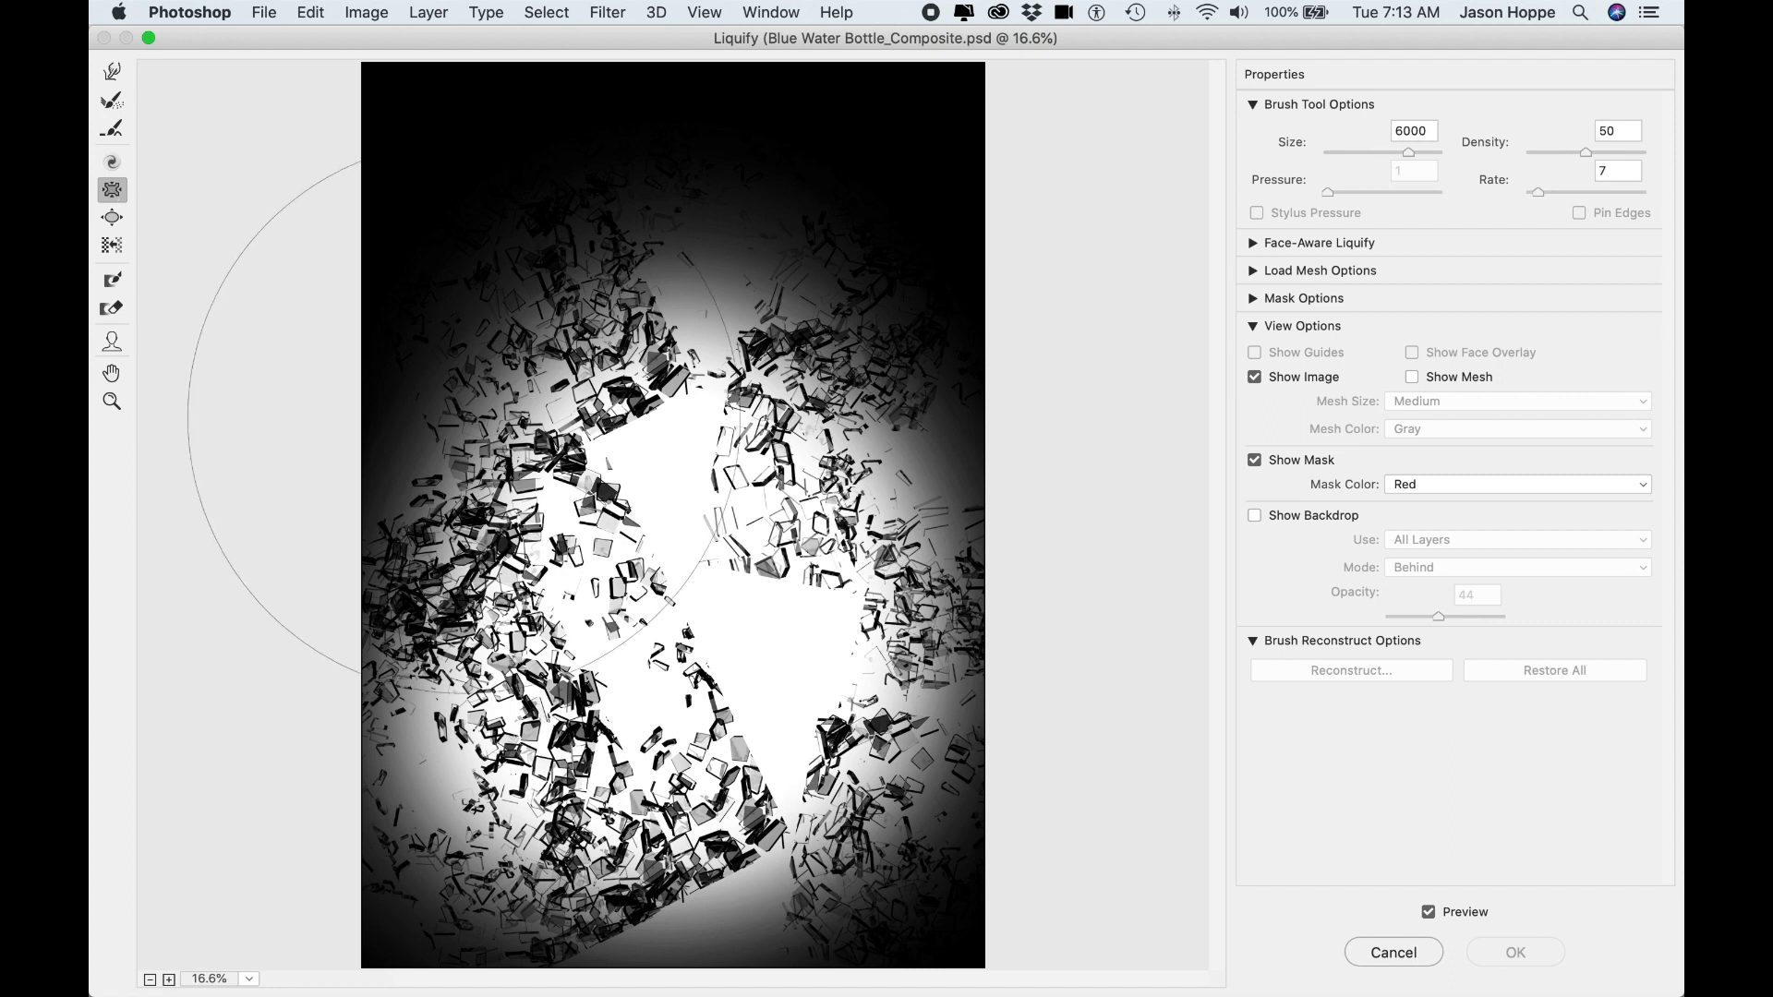
pyautogui.press(']')
# Pucker the mask's glass bits repeatedly toward the centre of the explosion and apply the Liquify changes.
pyautogui.click(689, 576)
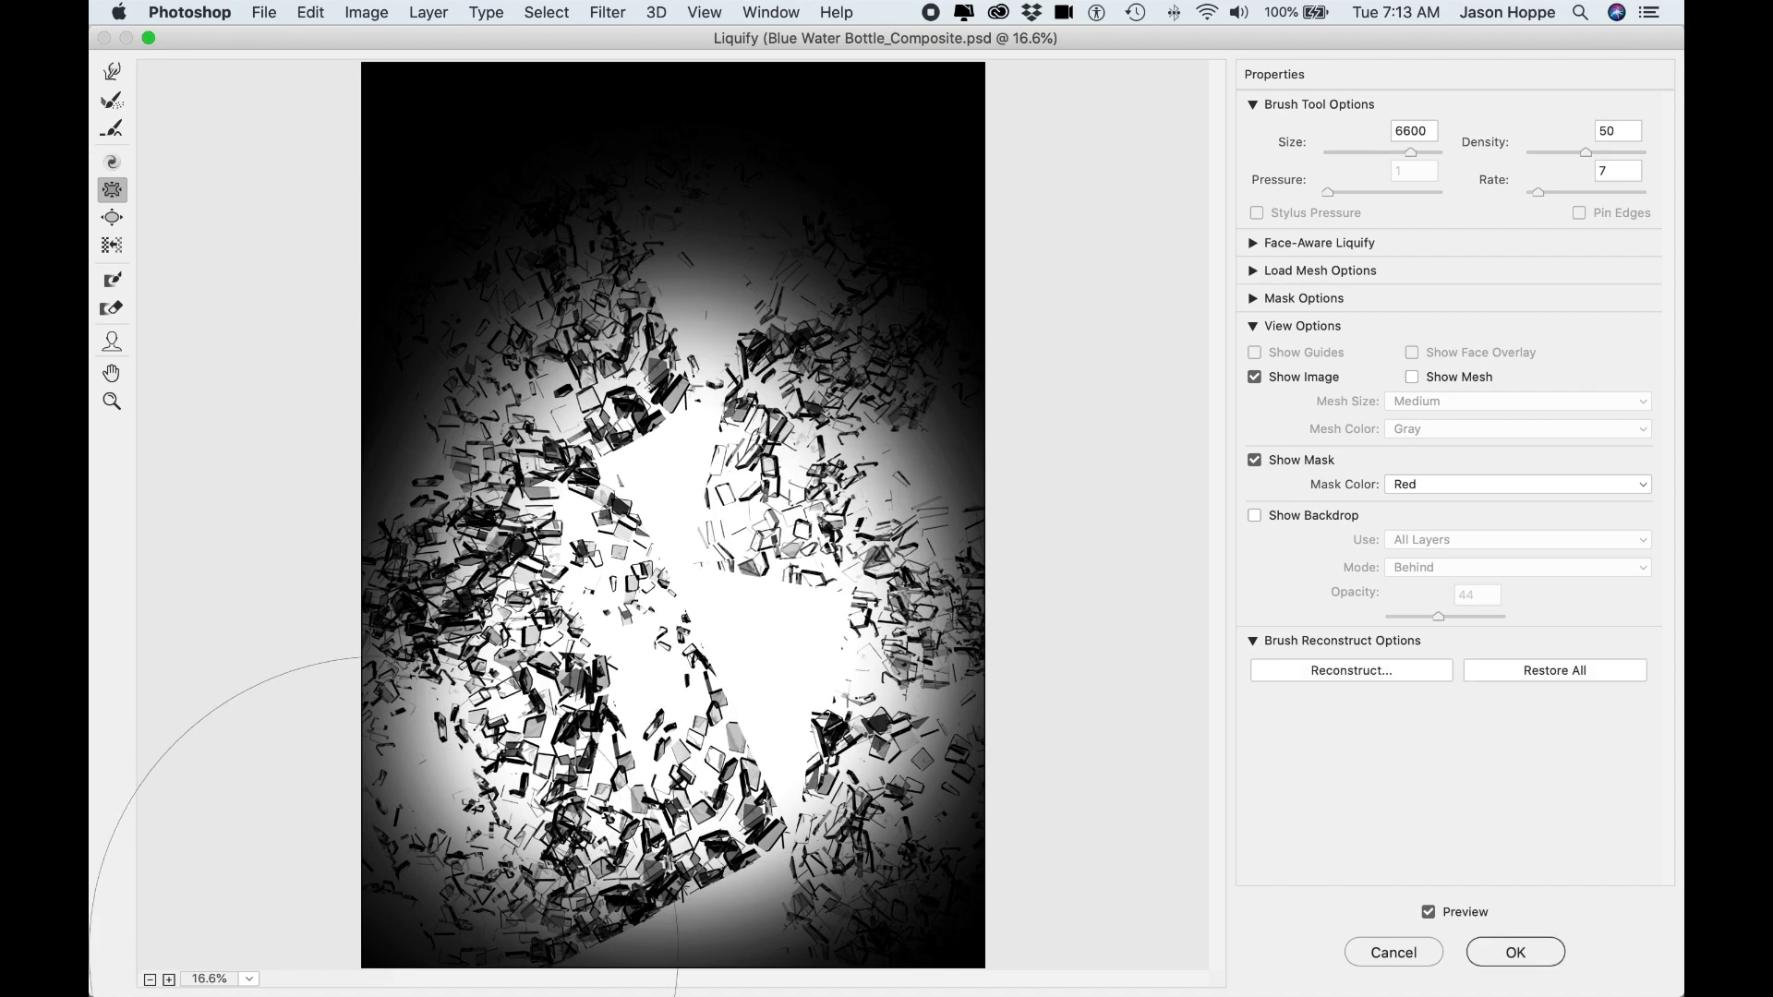
pyautogui.click(678, 568)
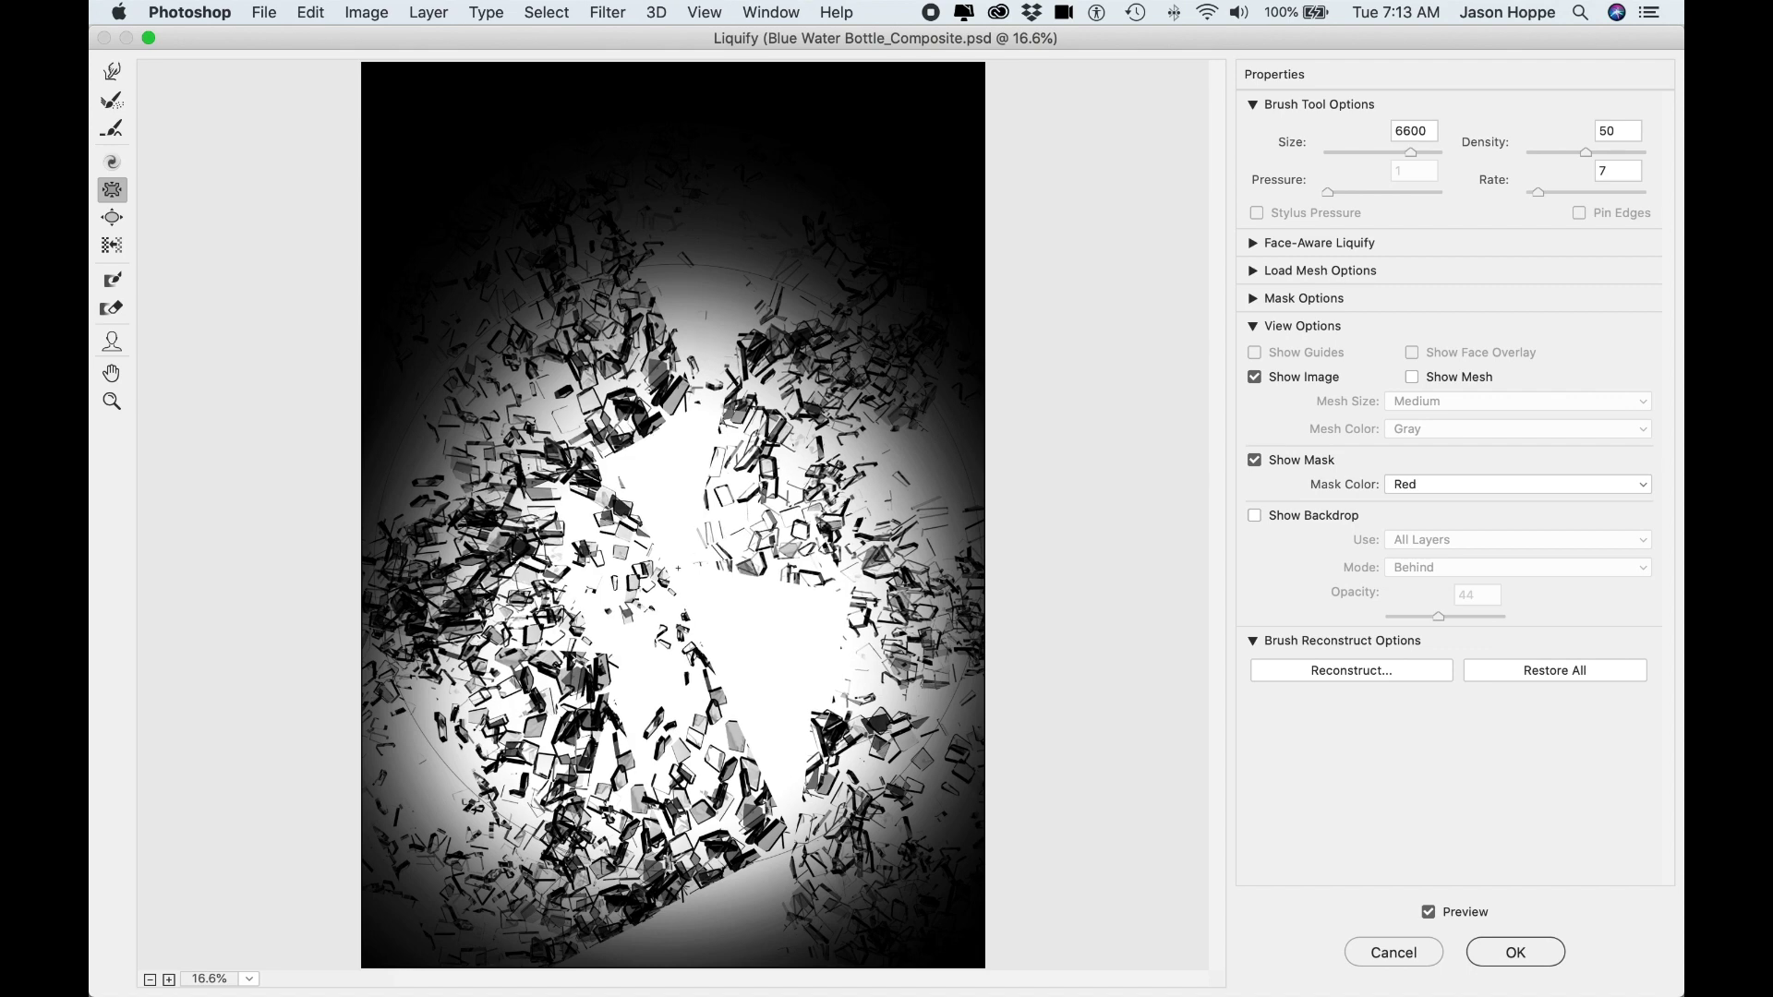
pyautogui.click(678, 568)
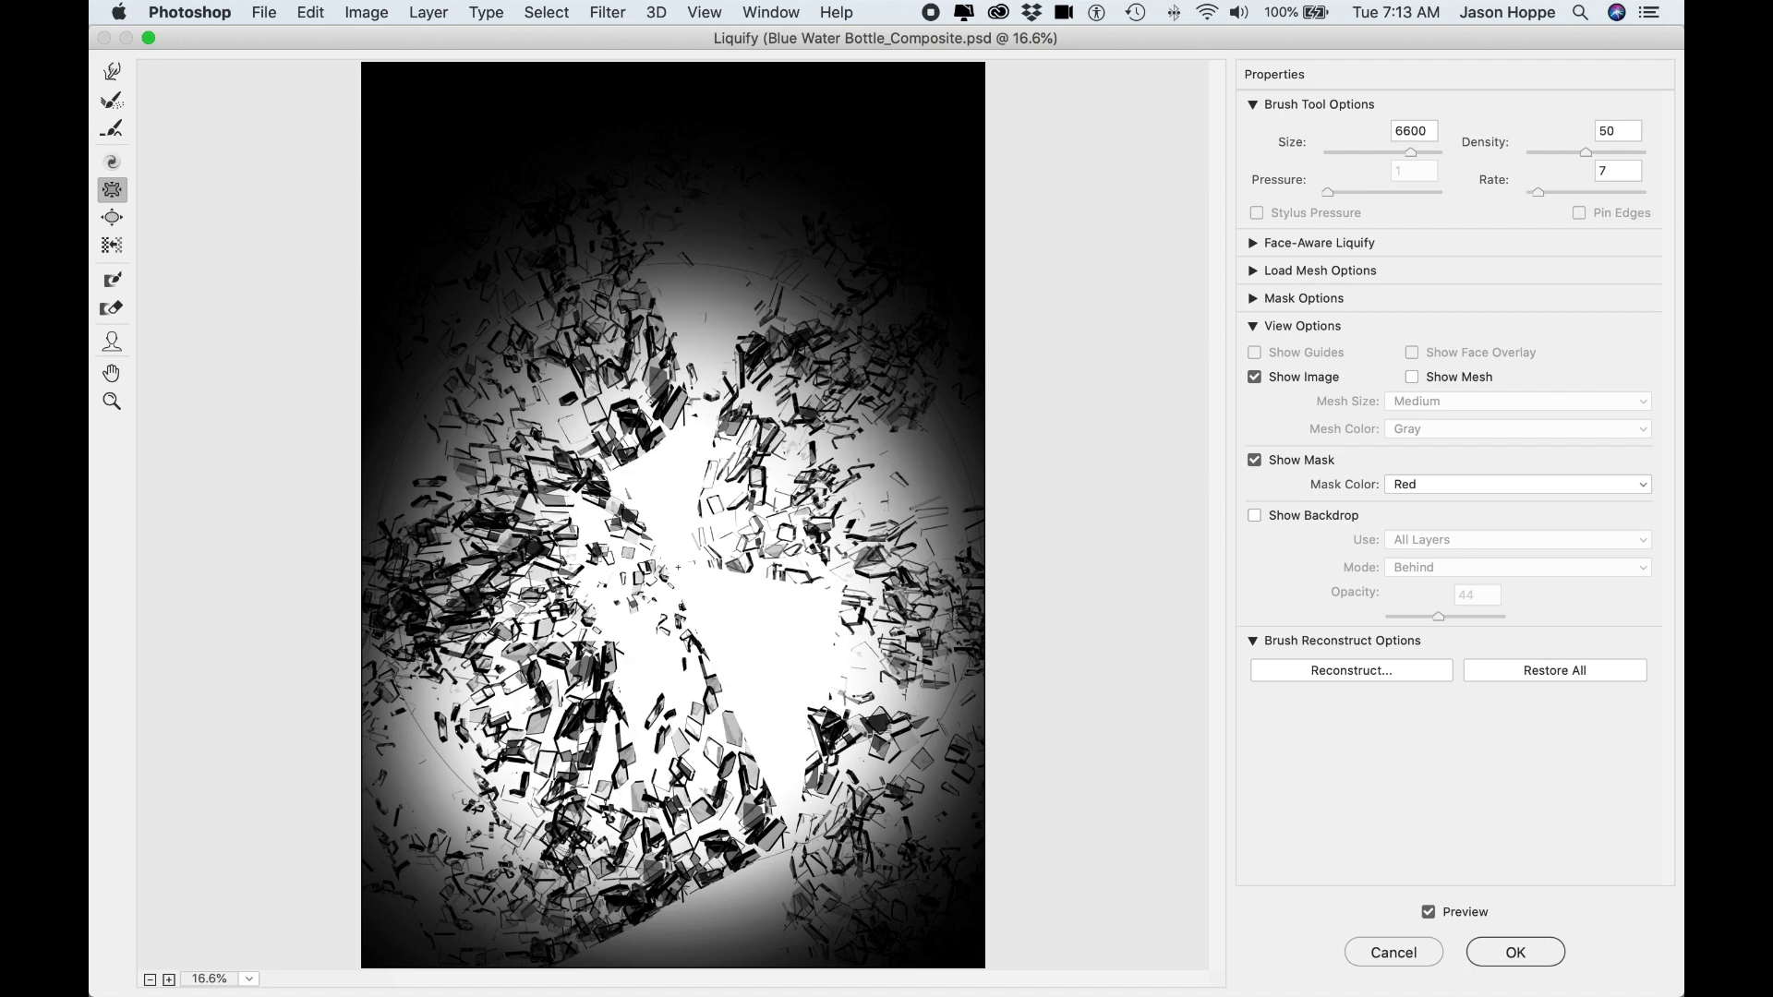
pyautogui.click(678, 567)
pyautogui.click(678, 567)
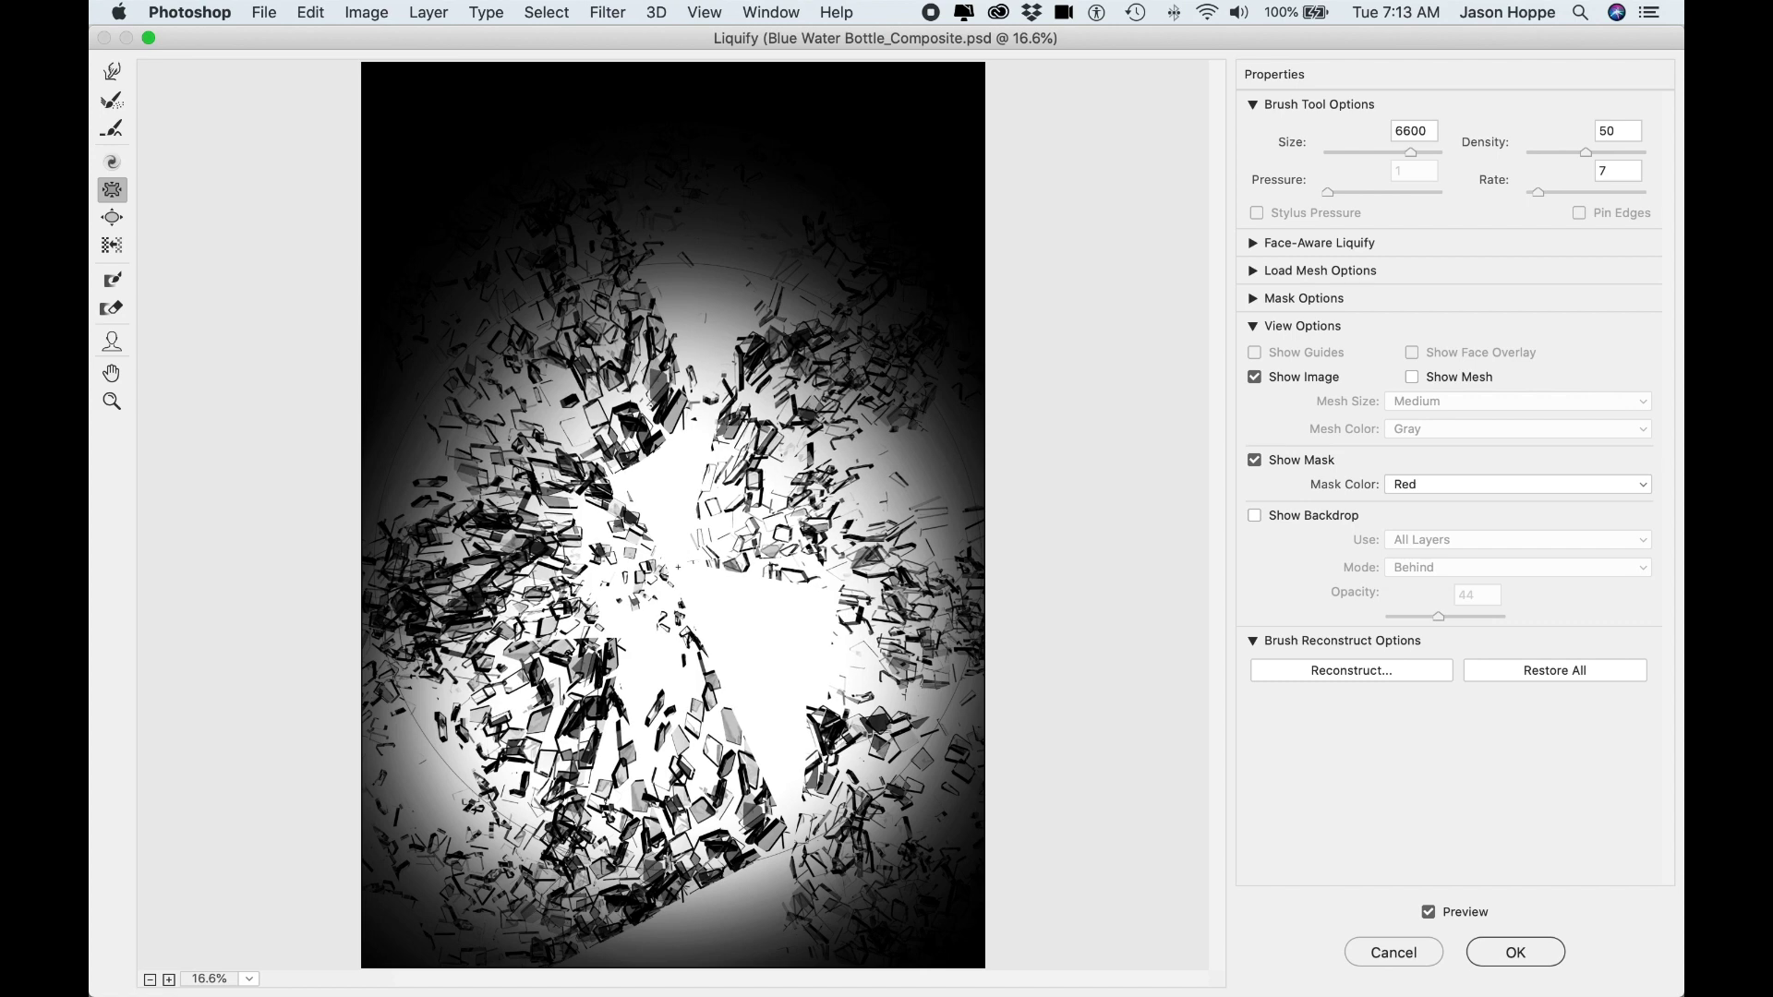
pyautogui.click(678, 567)
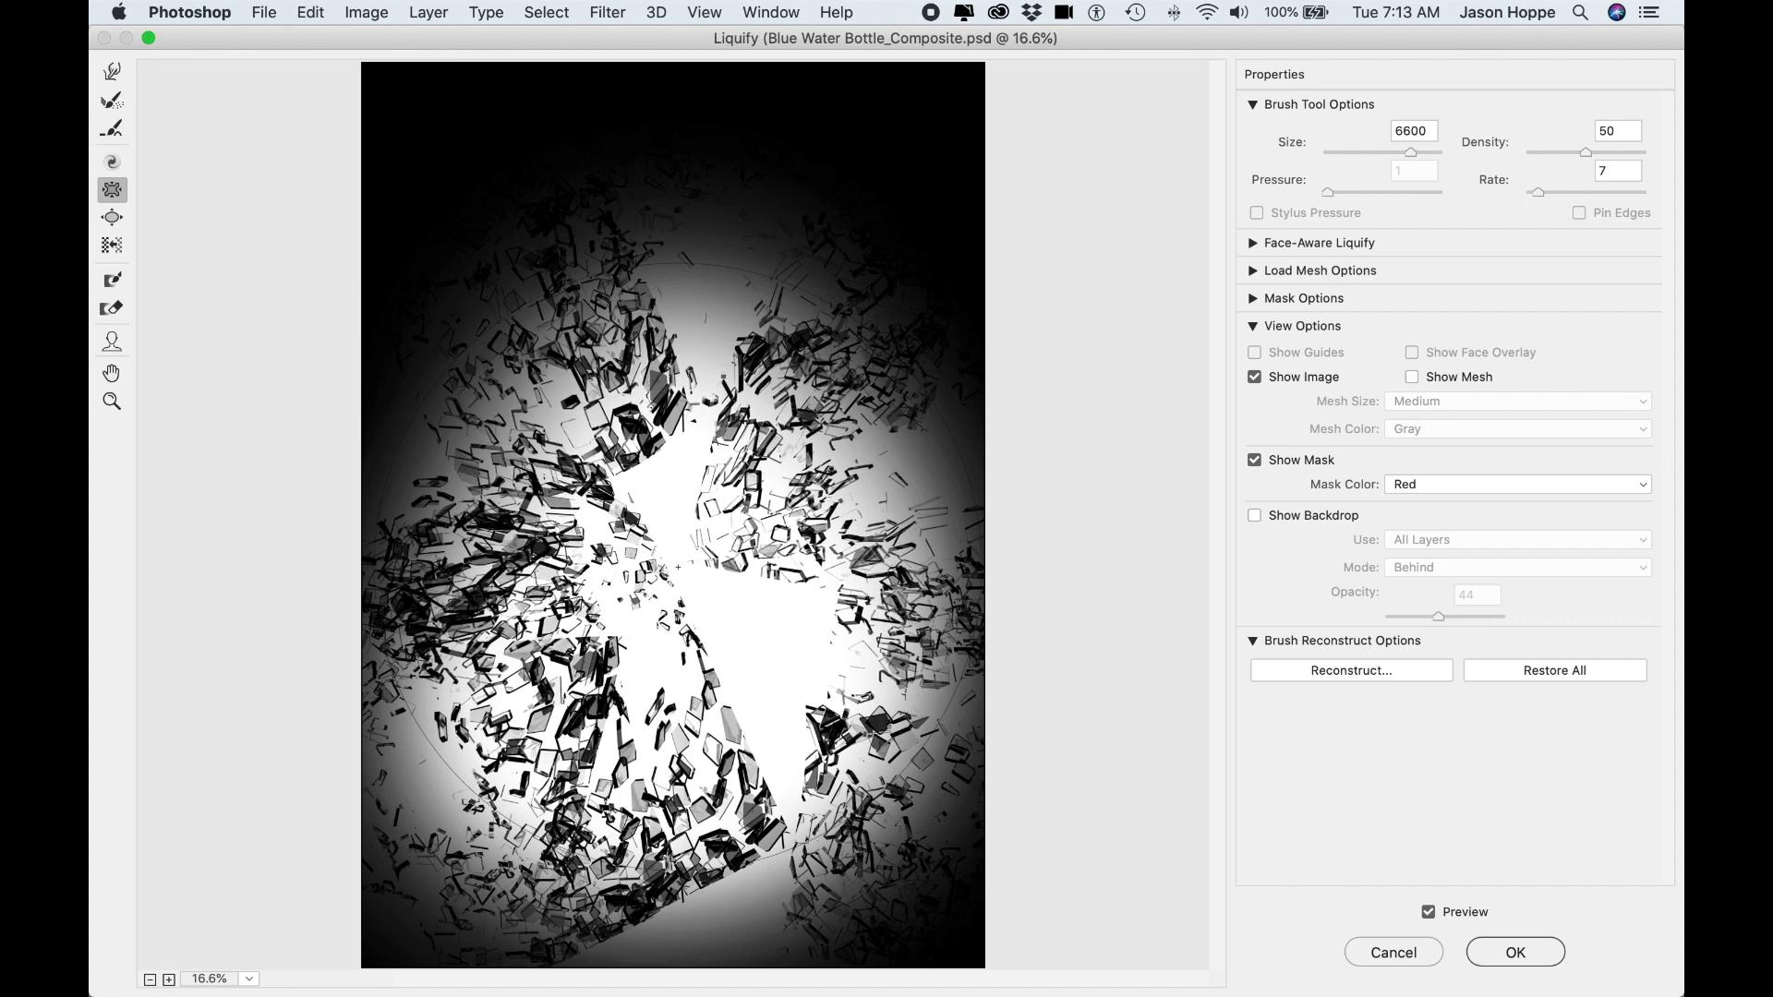
pyautogui.click(678, 567)
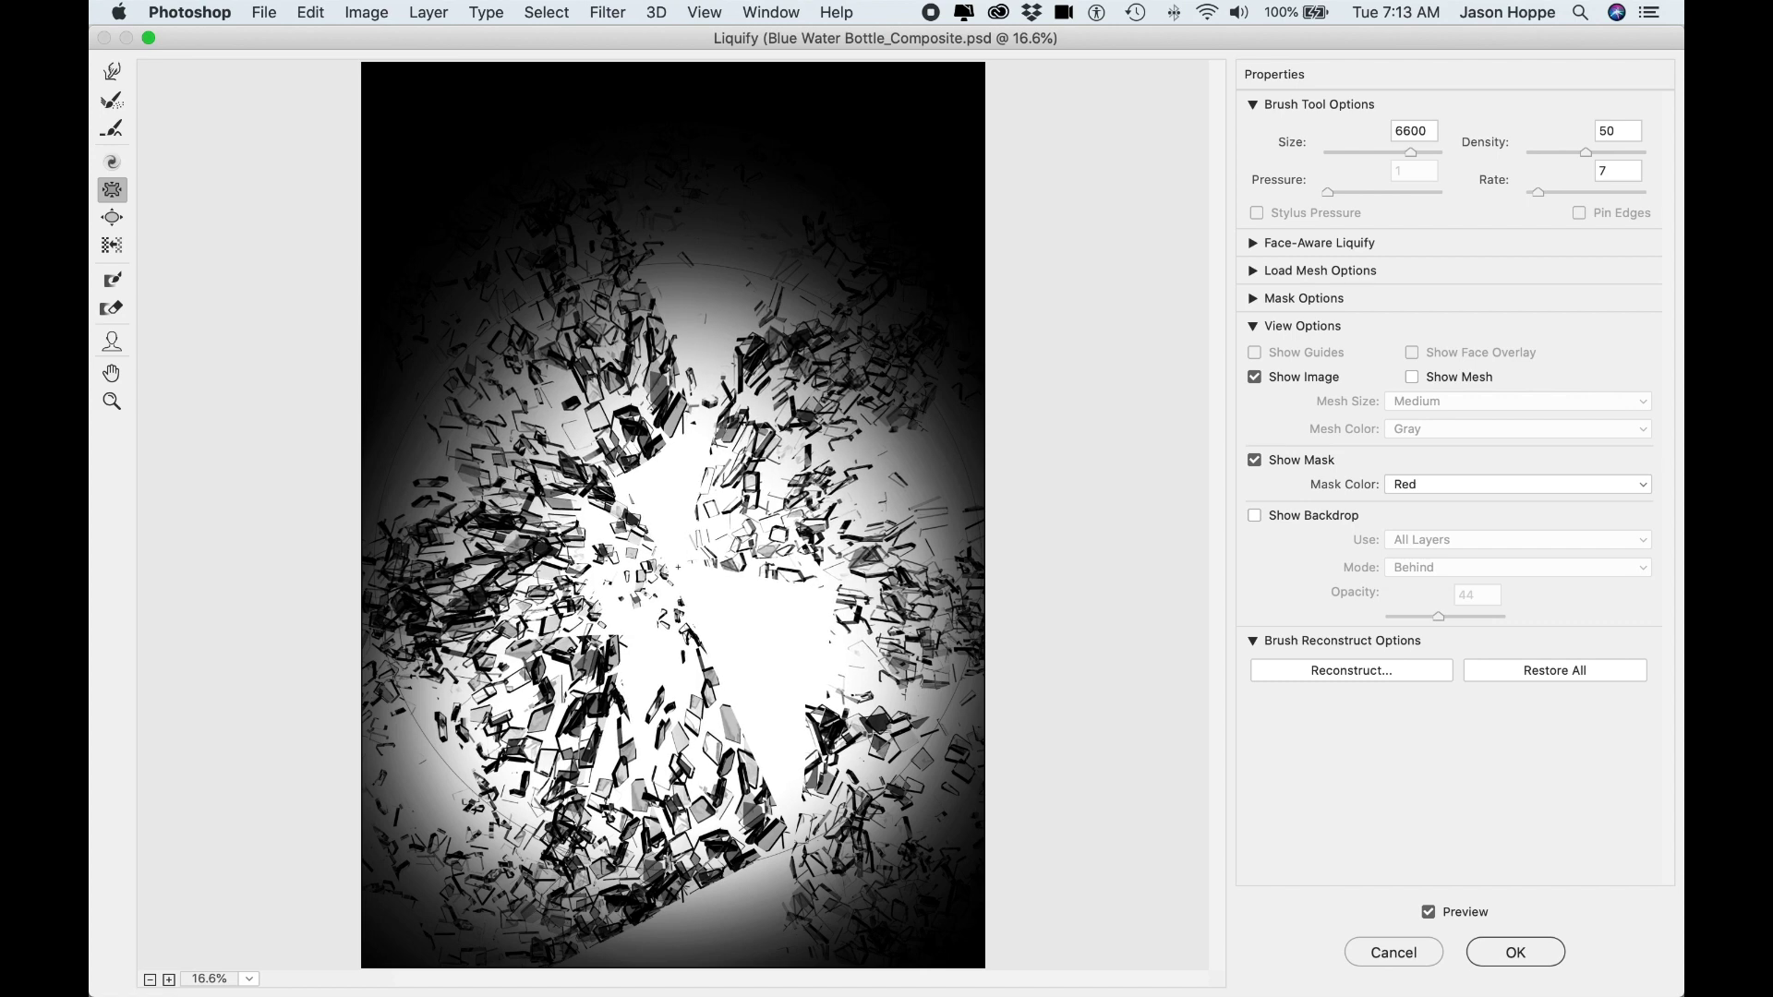
pyautogui.click(682, 574)
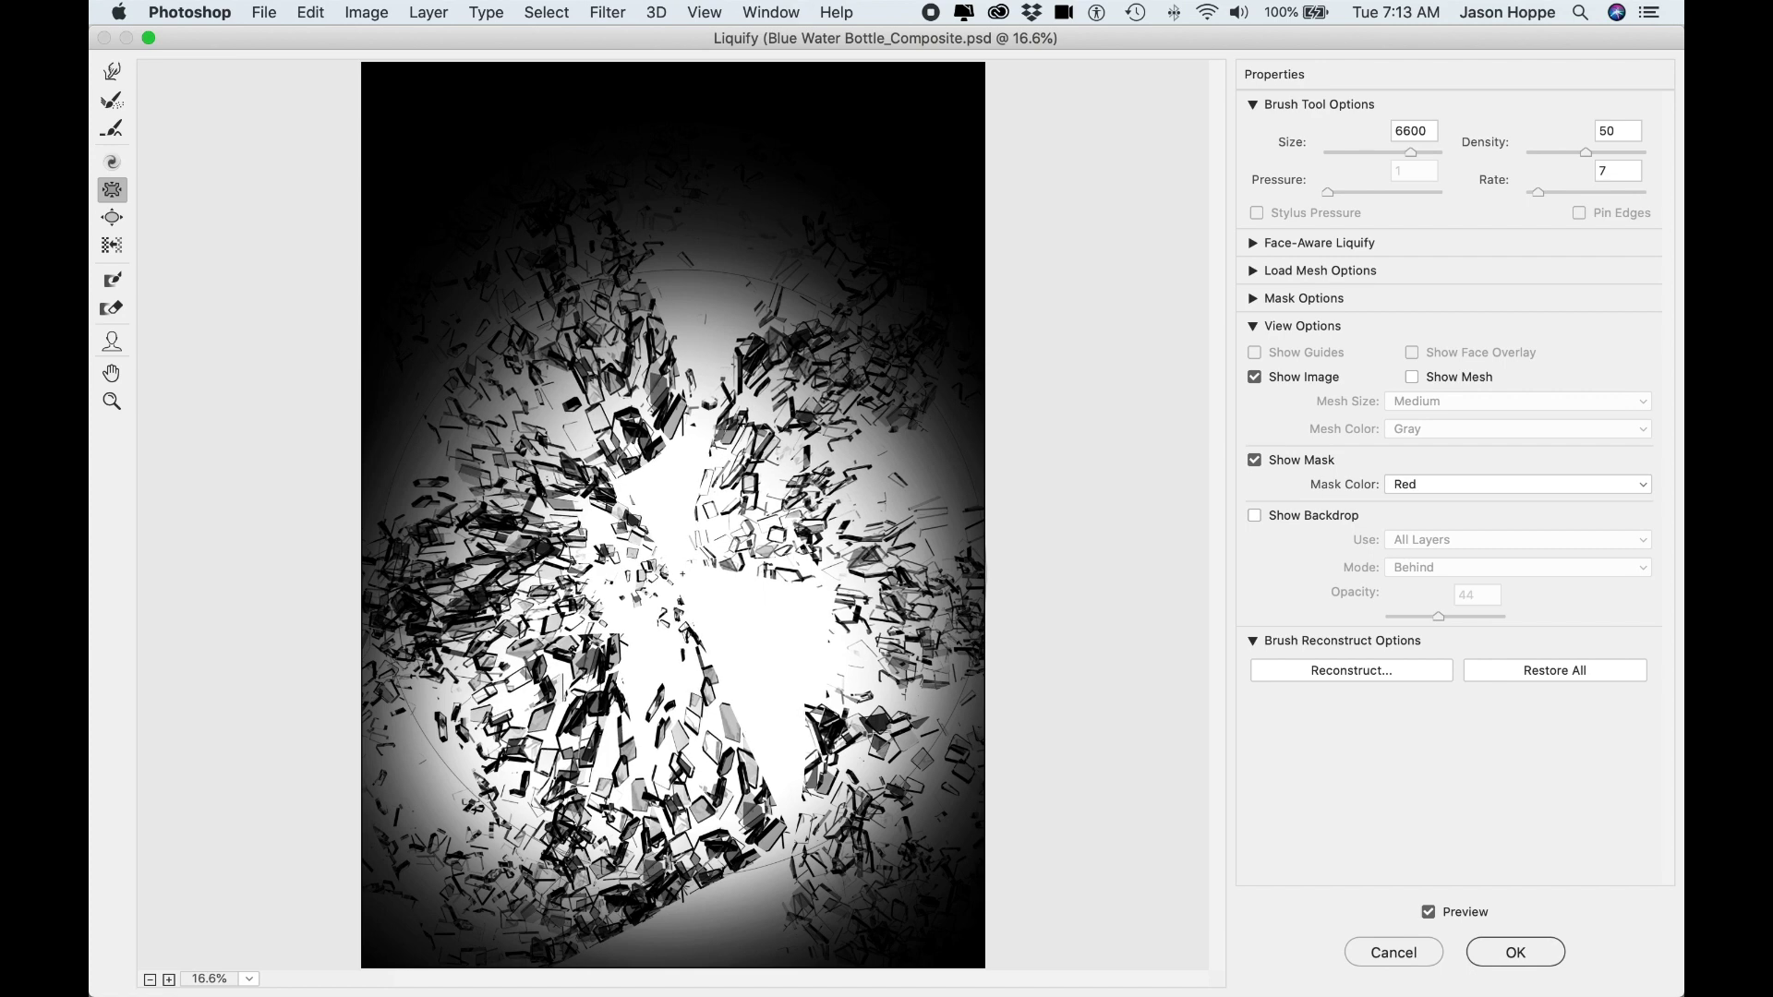
pyautogui.click(681, 574)
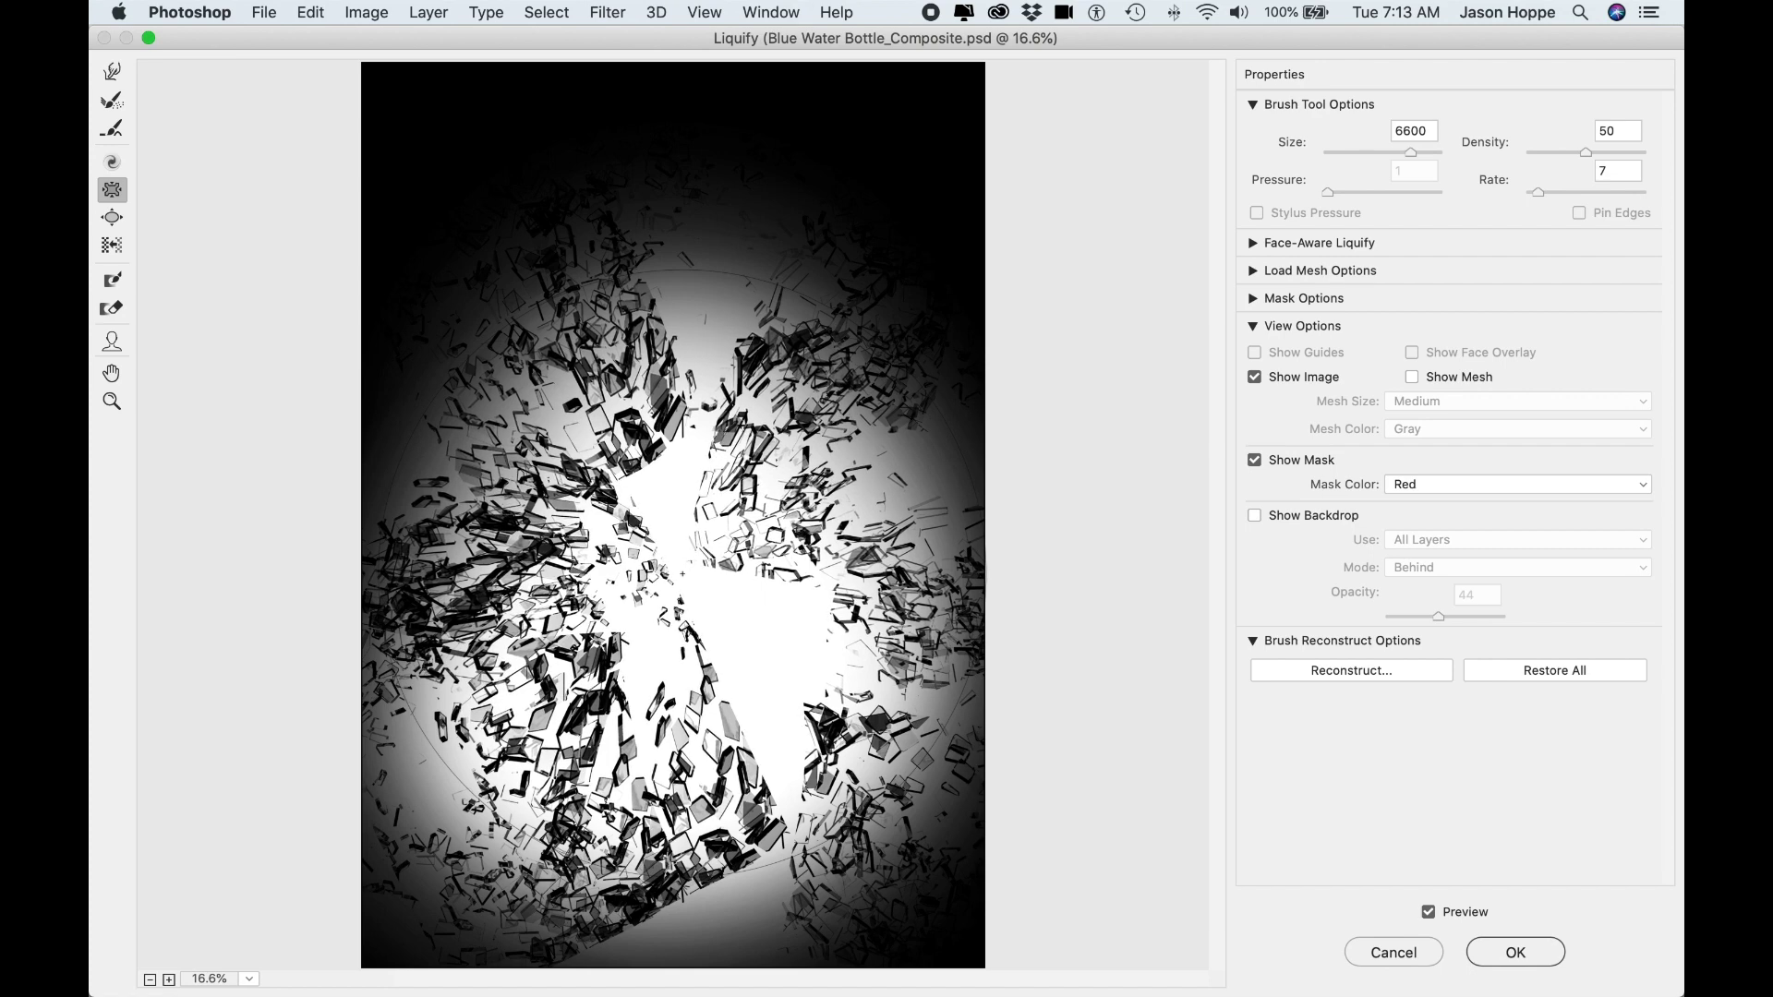
pyautogui.click(682, 574)
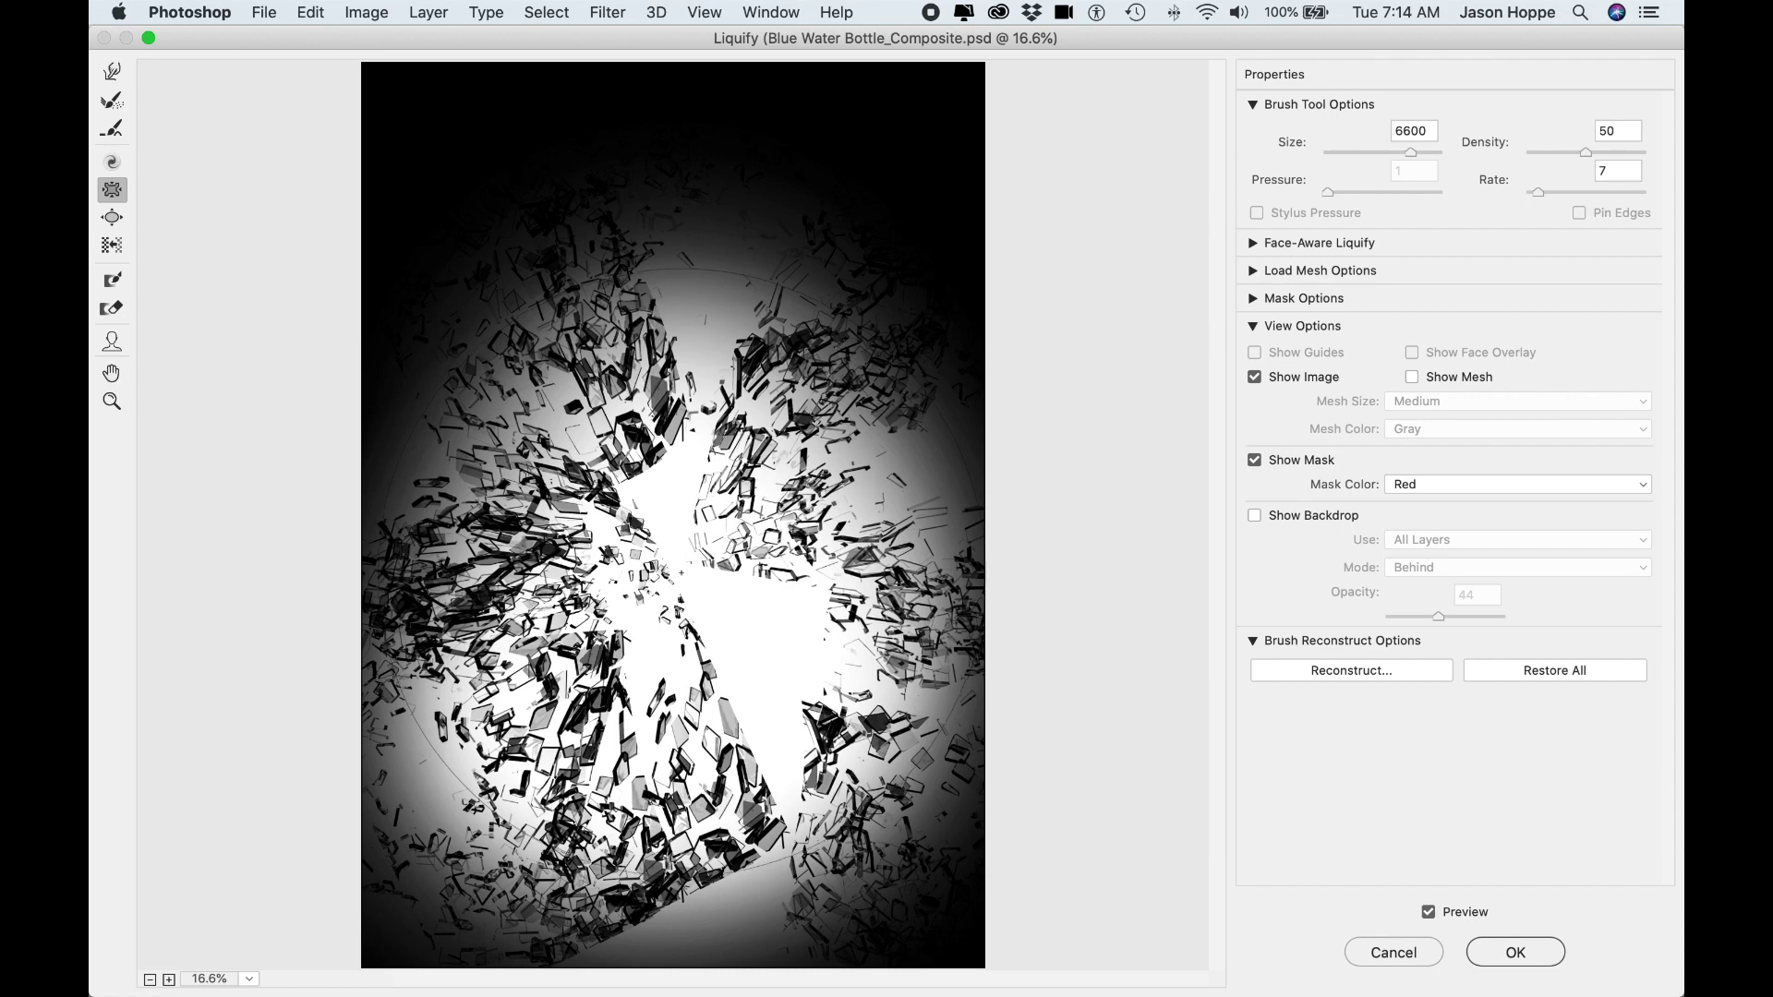
pyautogui.click(682, 575)
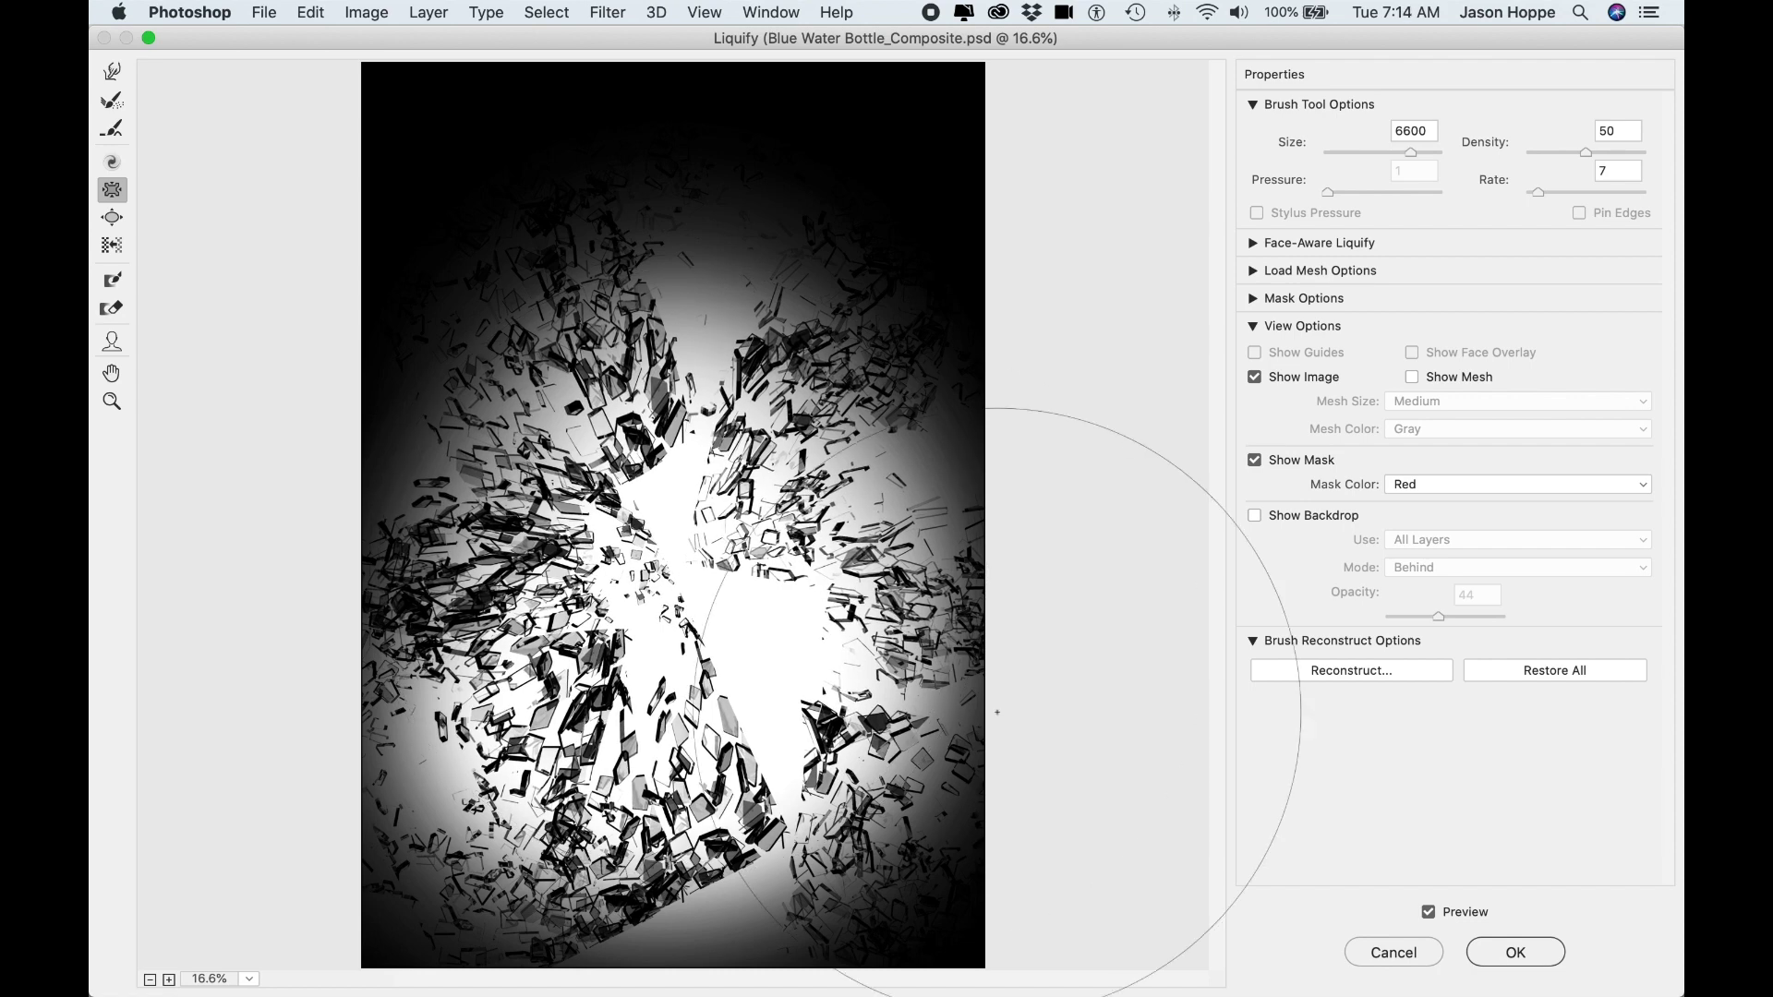
pyautogui.click(1516, 952)
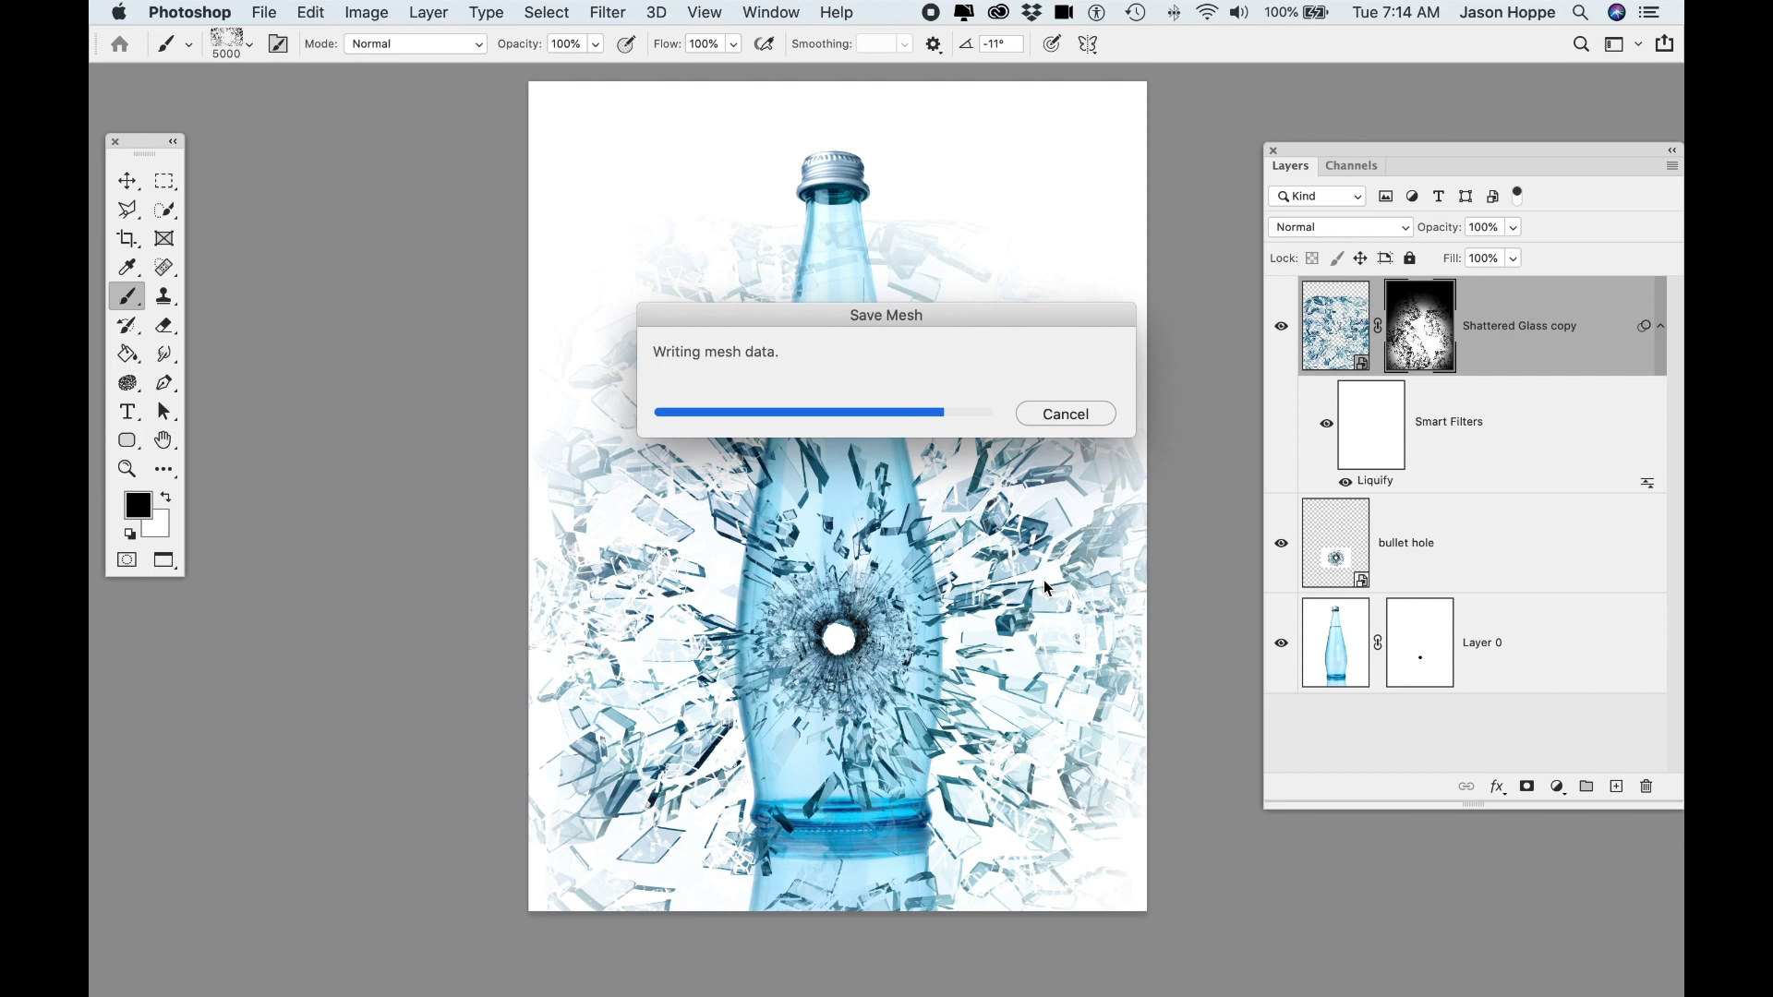
# Choose the Soft Round tip from General Brushes for the Brush tool.
pyautogui.press('v')
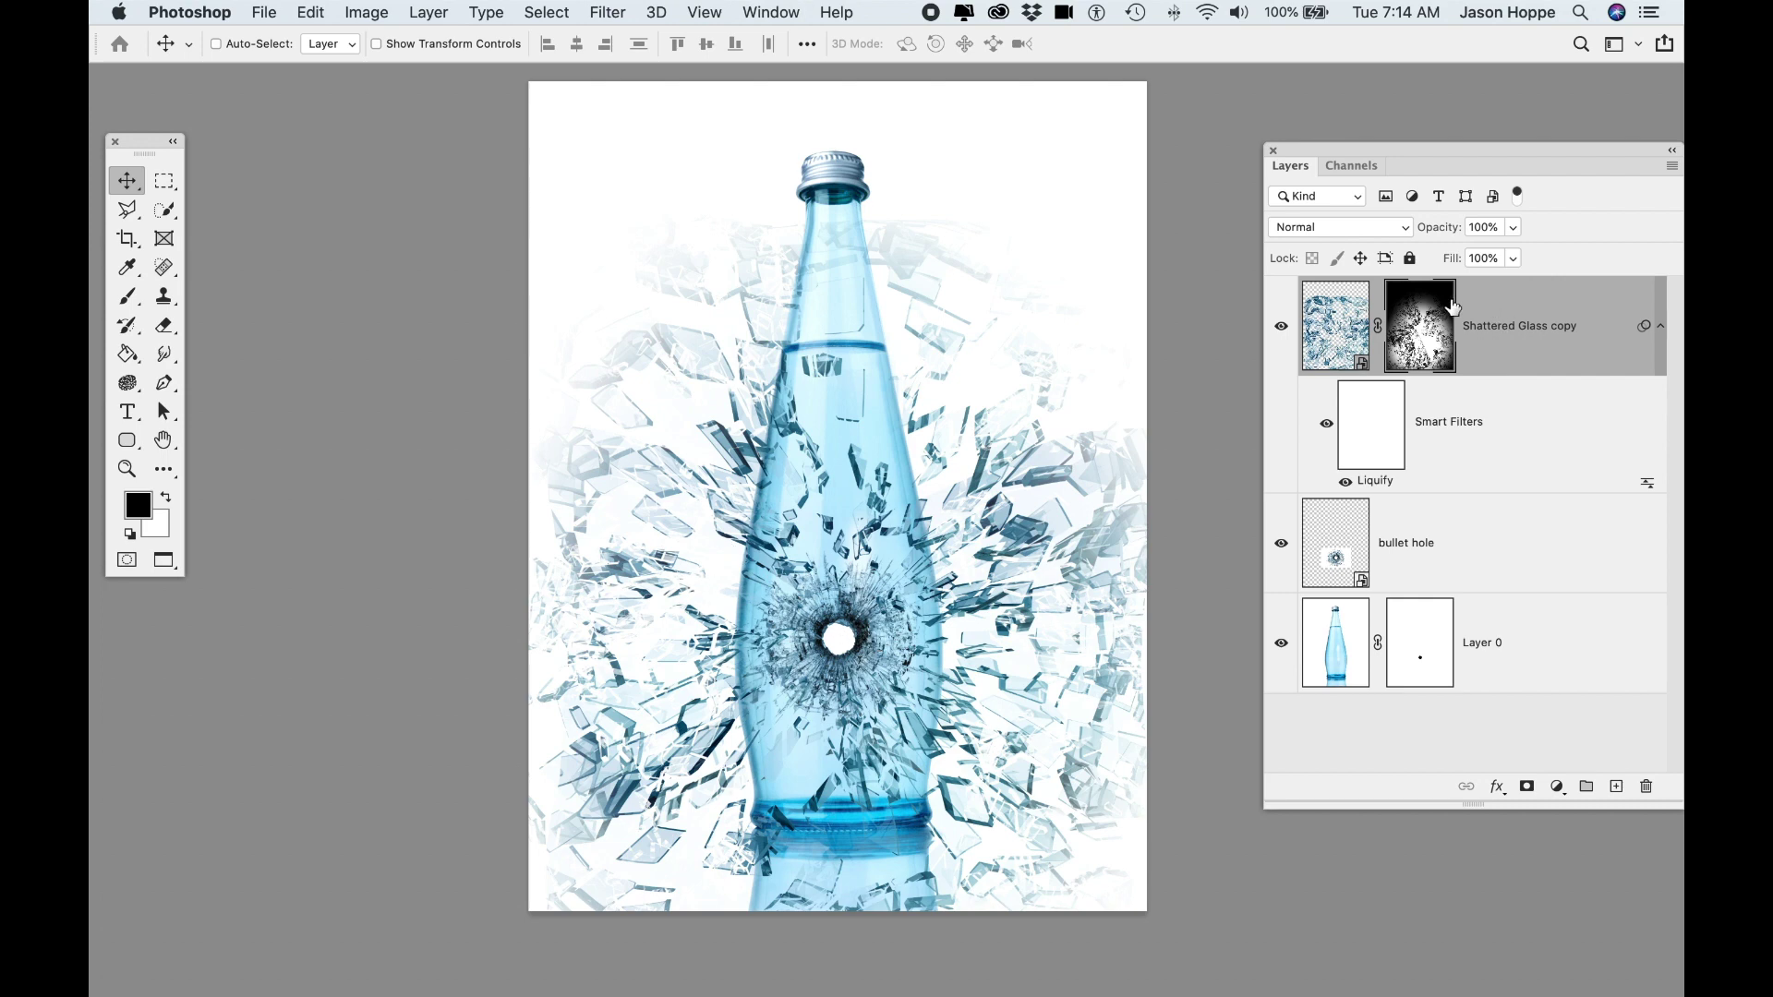
pyautogui.press('b')
pyautogui.rightClick(1113, 314)
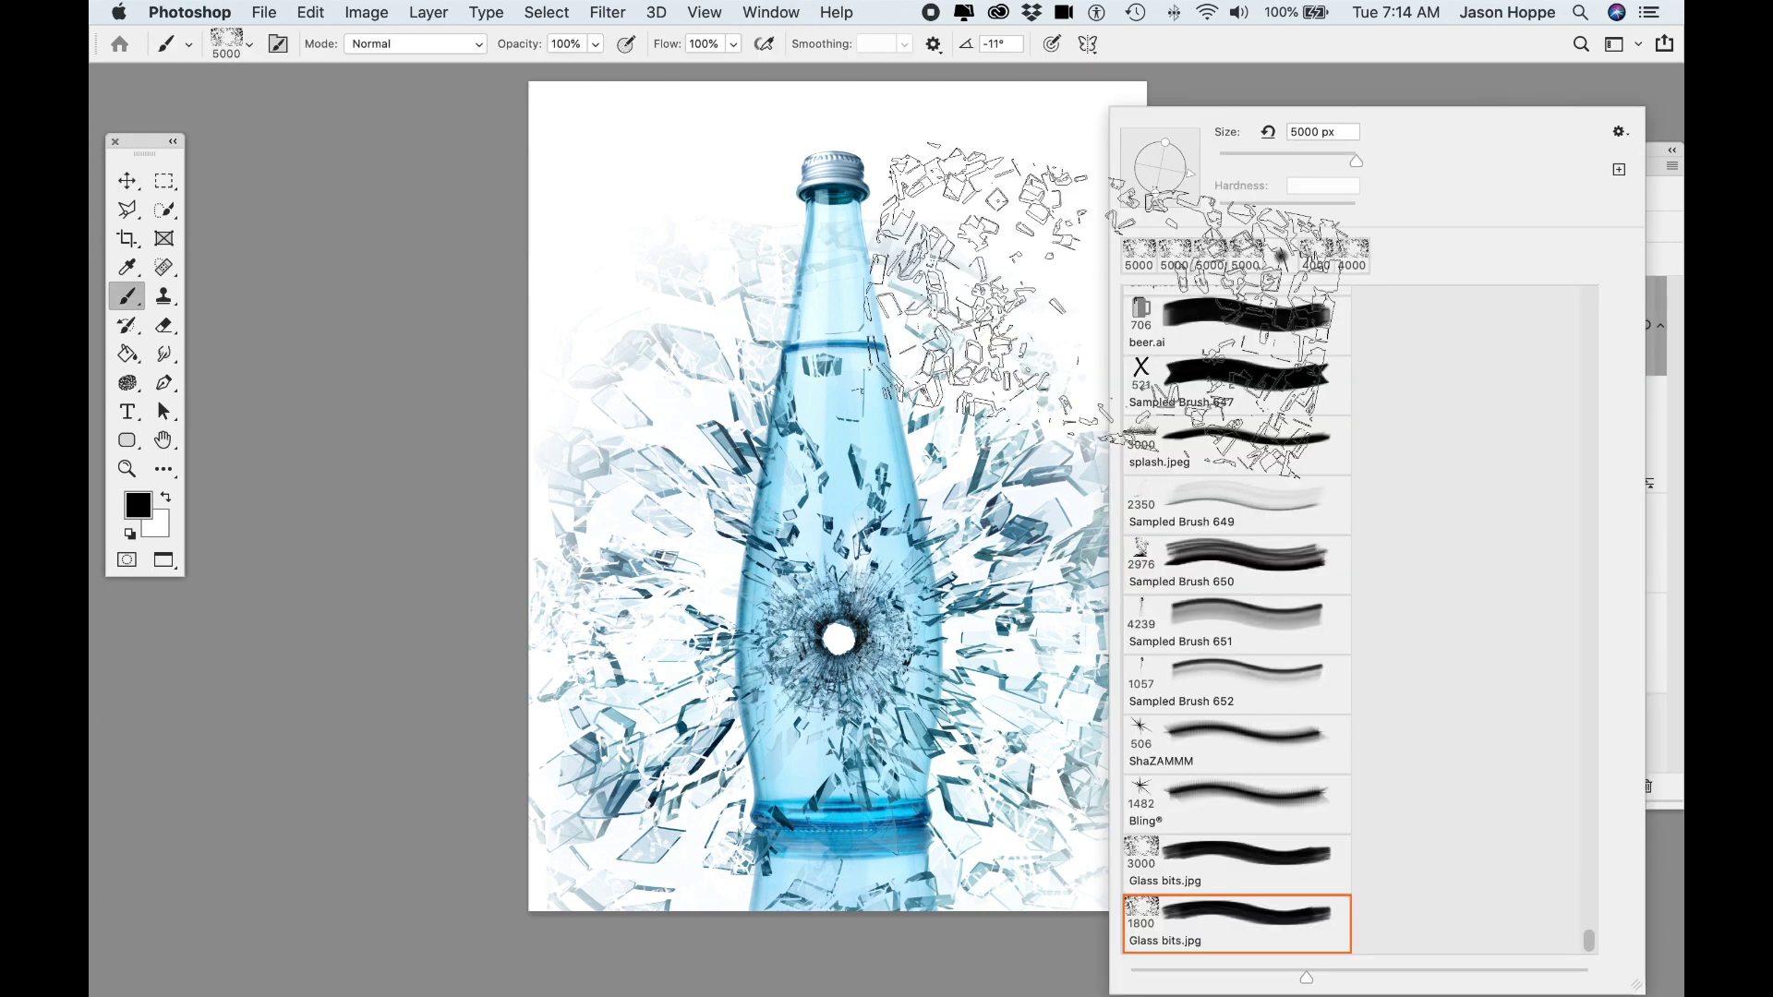
pyautogui.scroll(2, 1205, 379)
pyautogui.scroll(10, 1205, 379)
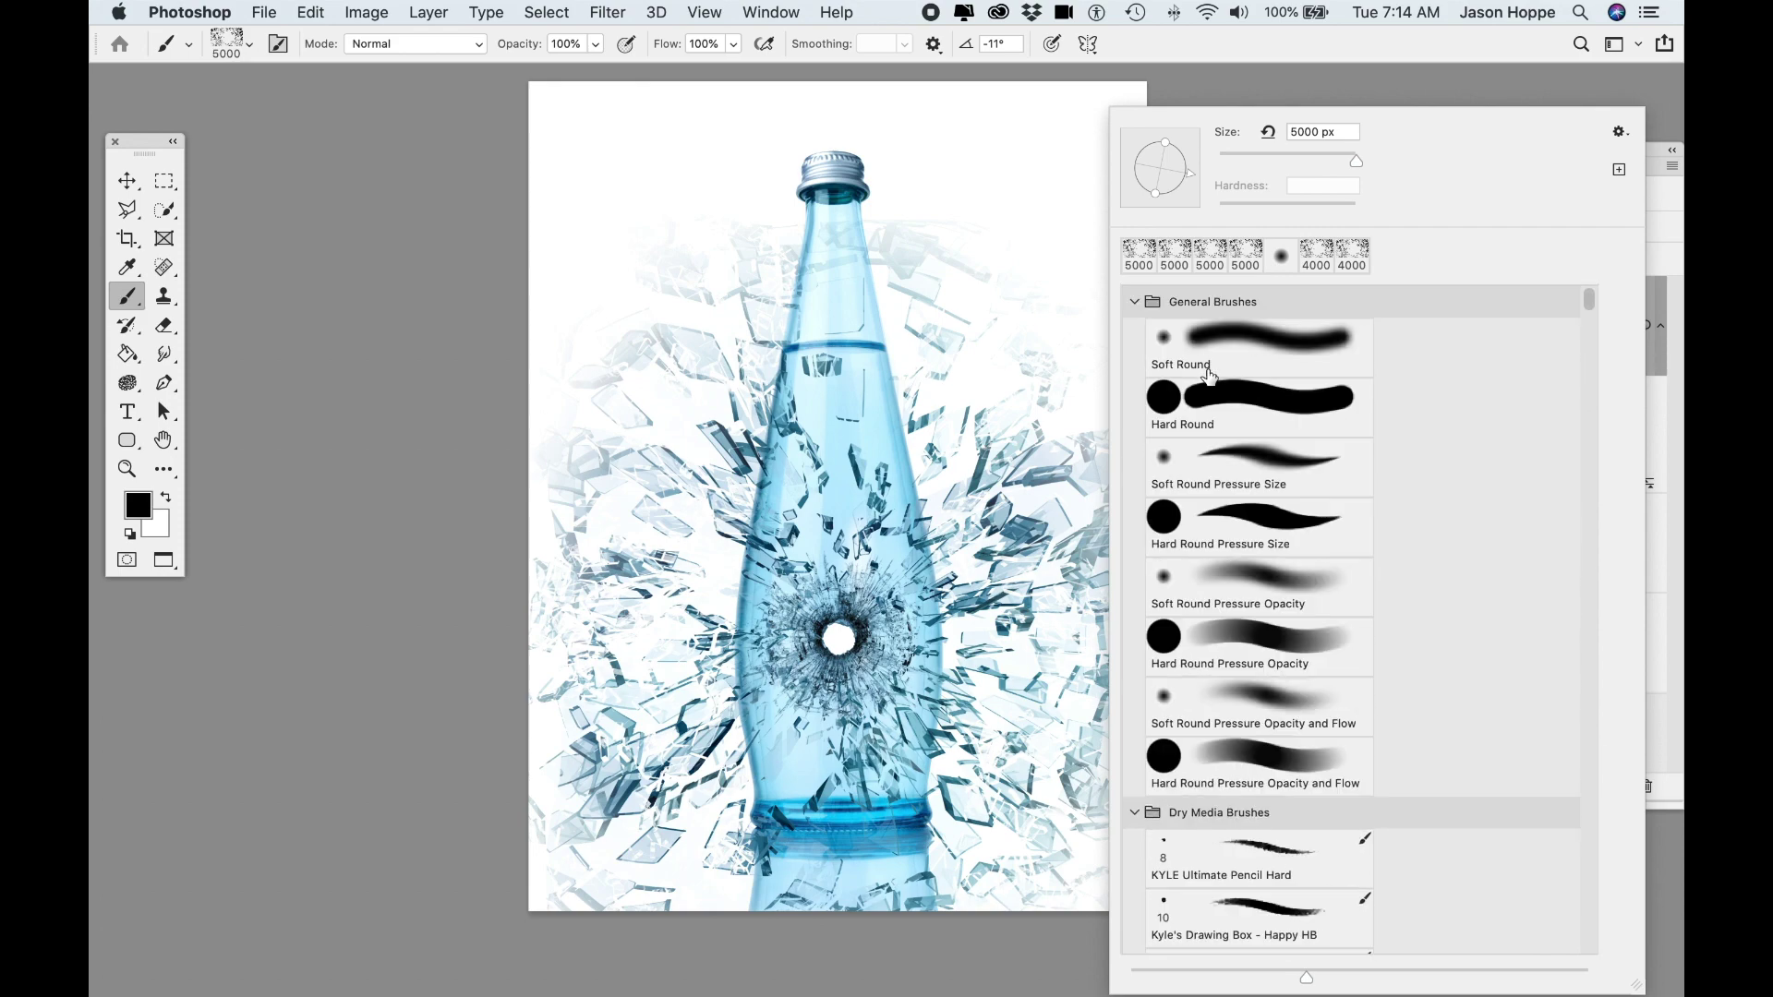
pyautogui.click(1227, 327)
pyautogui.press('Return')
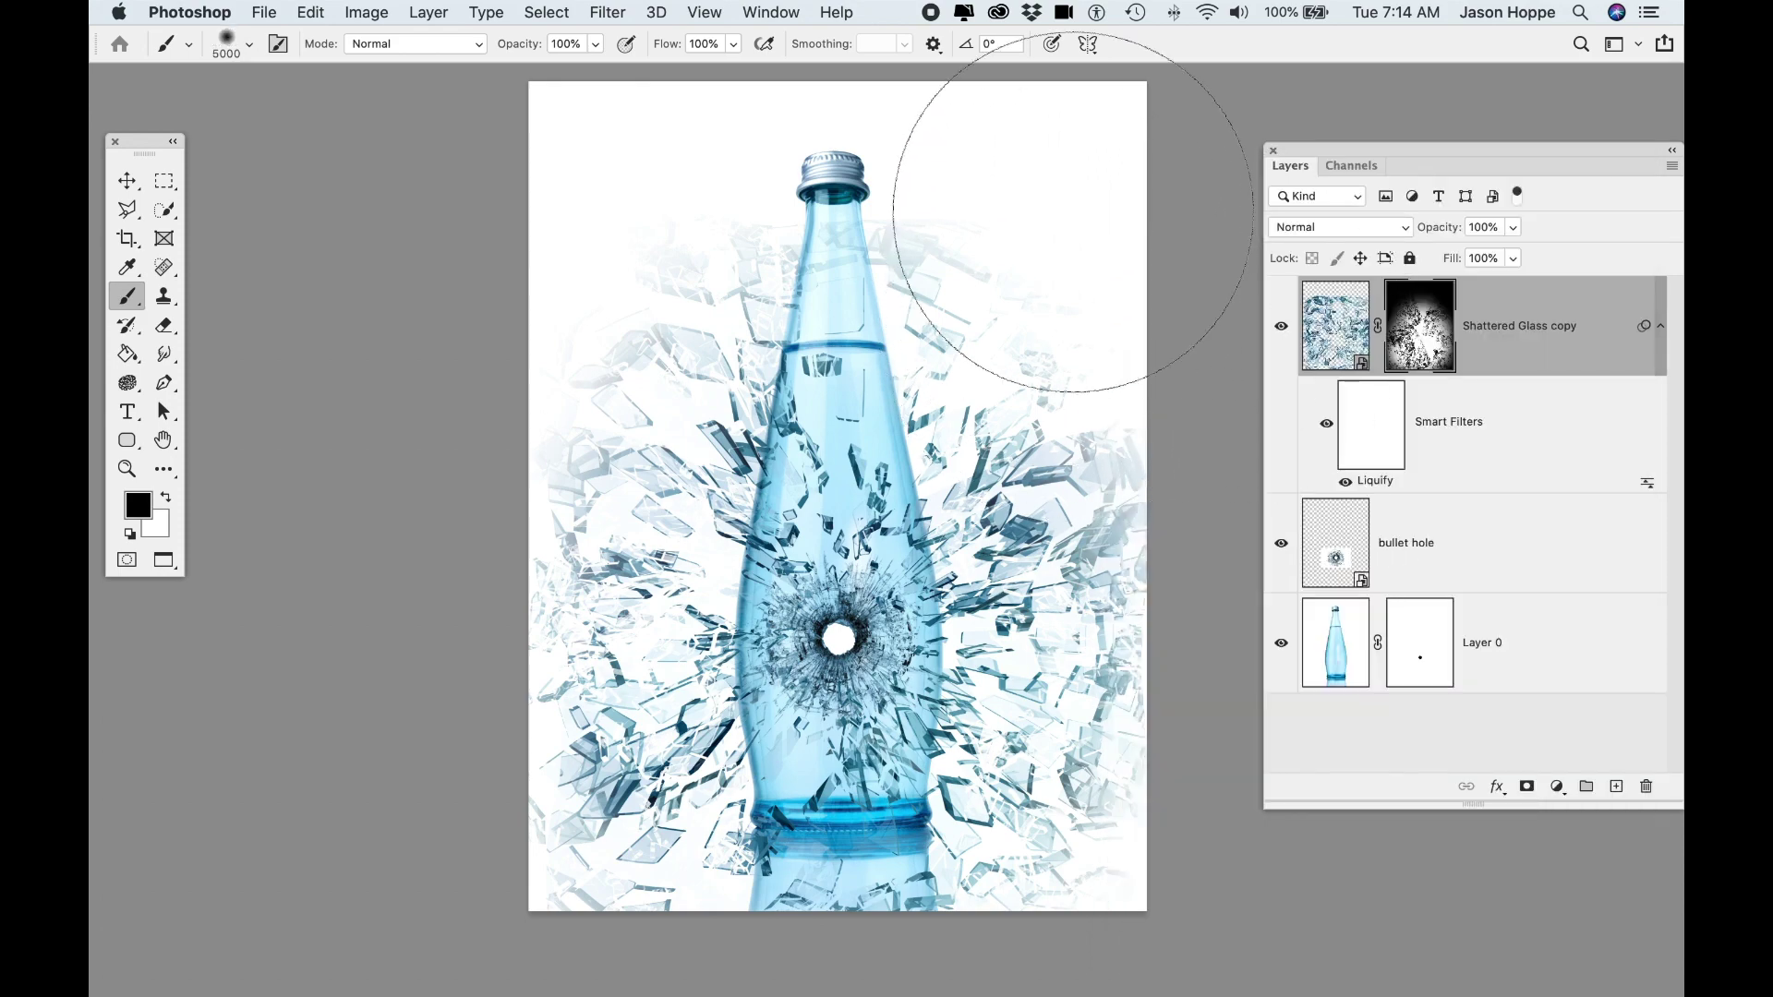
# Reduce the soft brush to 2300 px at 50% opacity and fade the uppermost shards with black on the mask.
pyautogui.press('[')
pyautogui.press('[')
pyautogui.press('[')
pyautogui.press('[')
pyautogui.press('[')
pyautogui.press('[')
pyautogui.press('[')
pyautogui.press('[')
pyautogui.press('[')
pyautogui.press('[')
pyautogui.press('[')
pyautogui.press('[')
pyautogui.press('[')
pyautogui.press('[')
pyautogui.press('[')
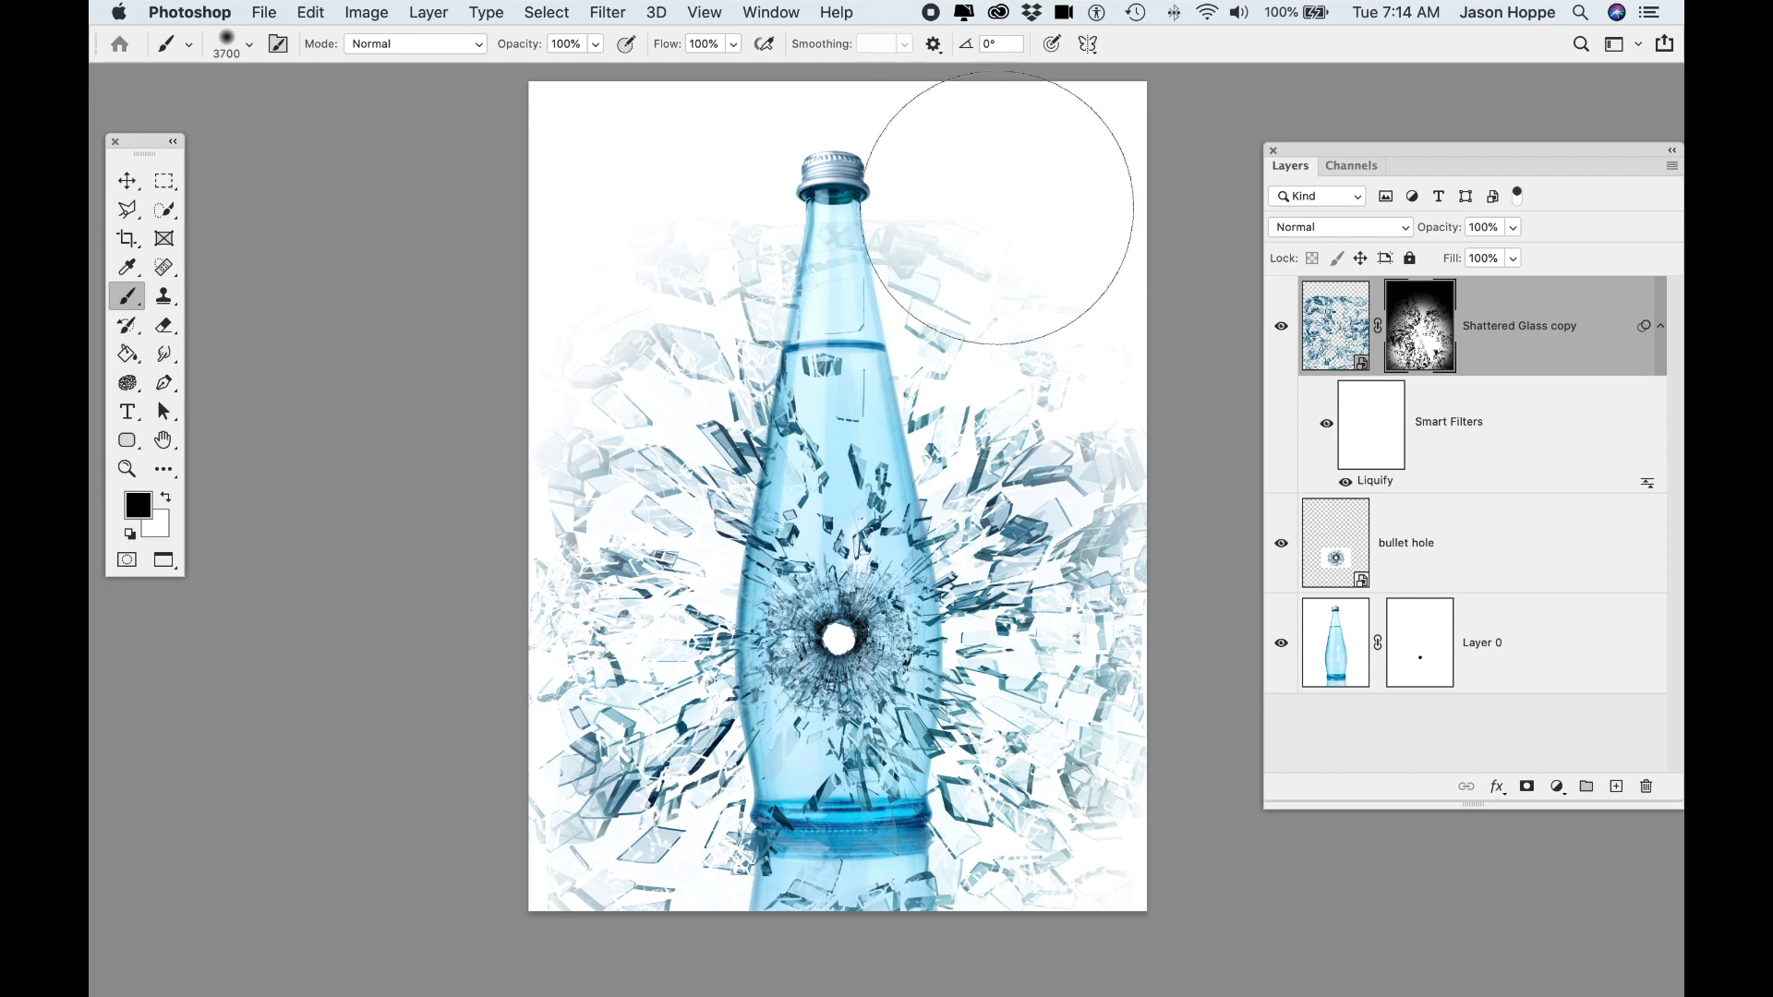
pyautogui.press('[')
pyautogui.press('[')
pyautogui.press('[')
pyautogui.press('[')
pyautogui.press('[')
pyautogui.press('[')
pyautogui.press('[')
pyautogui.press('[')
pyautogui.press('[')
pyautogui.press('[')
pyautogui.press('[')
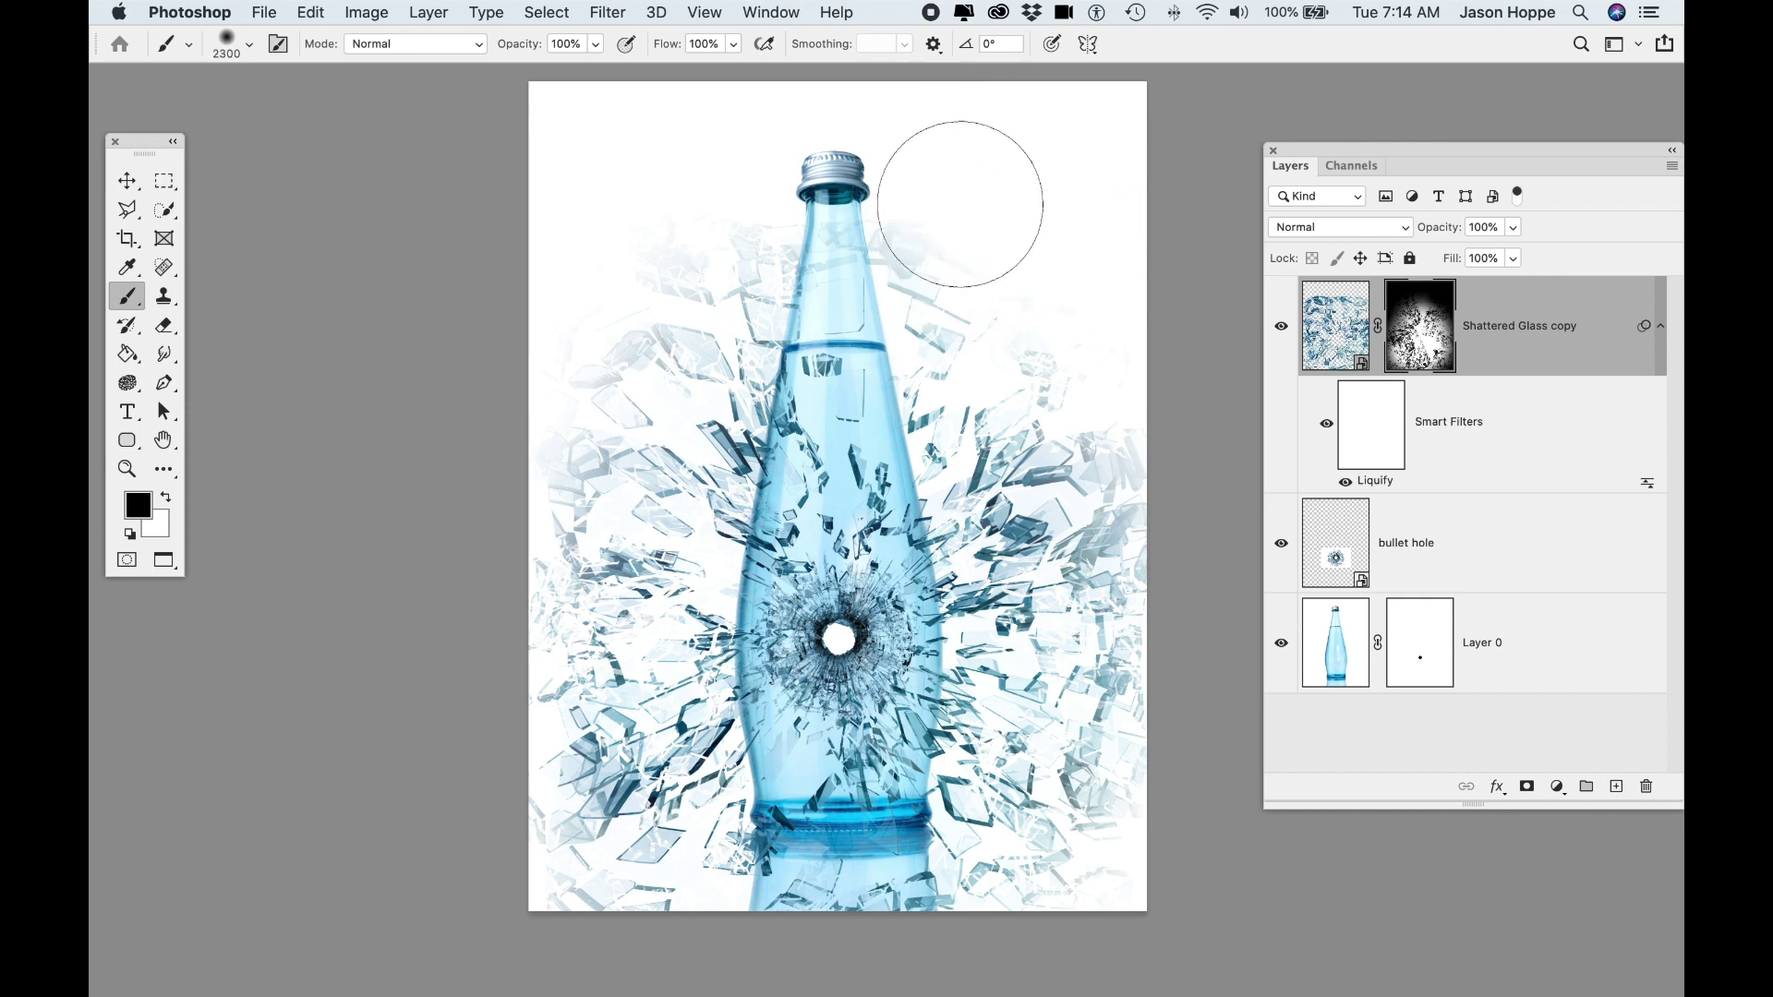
pyautogui.press('5')
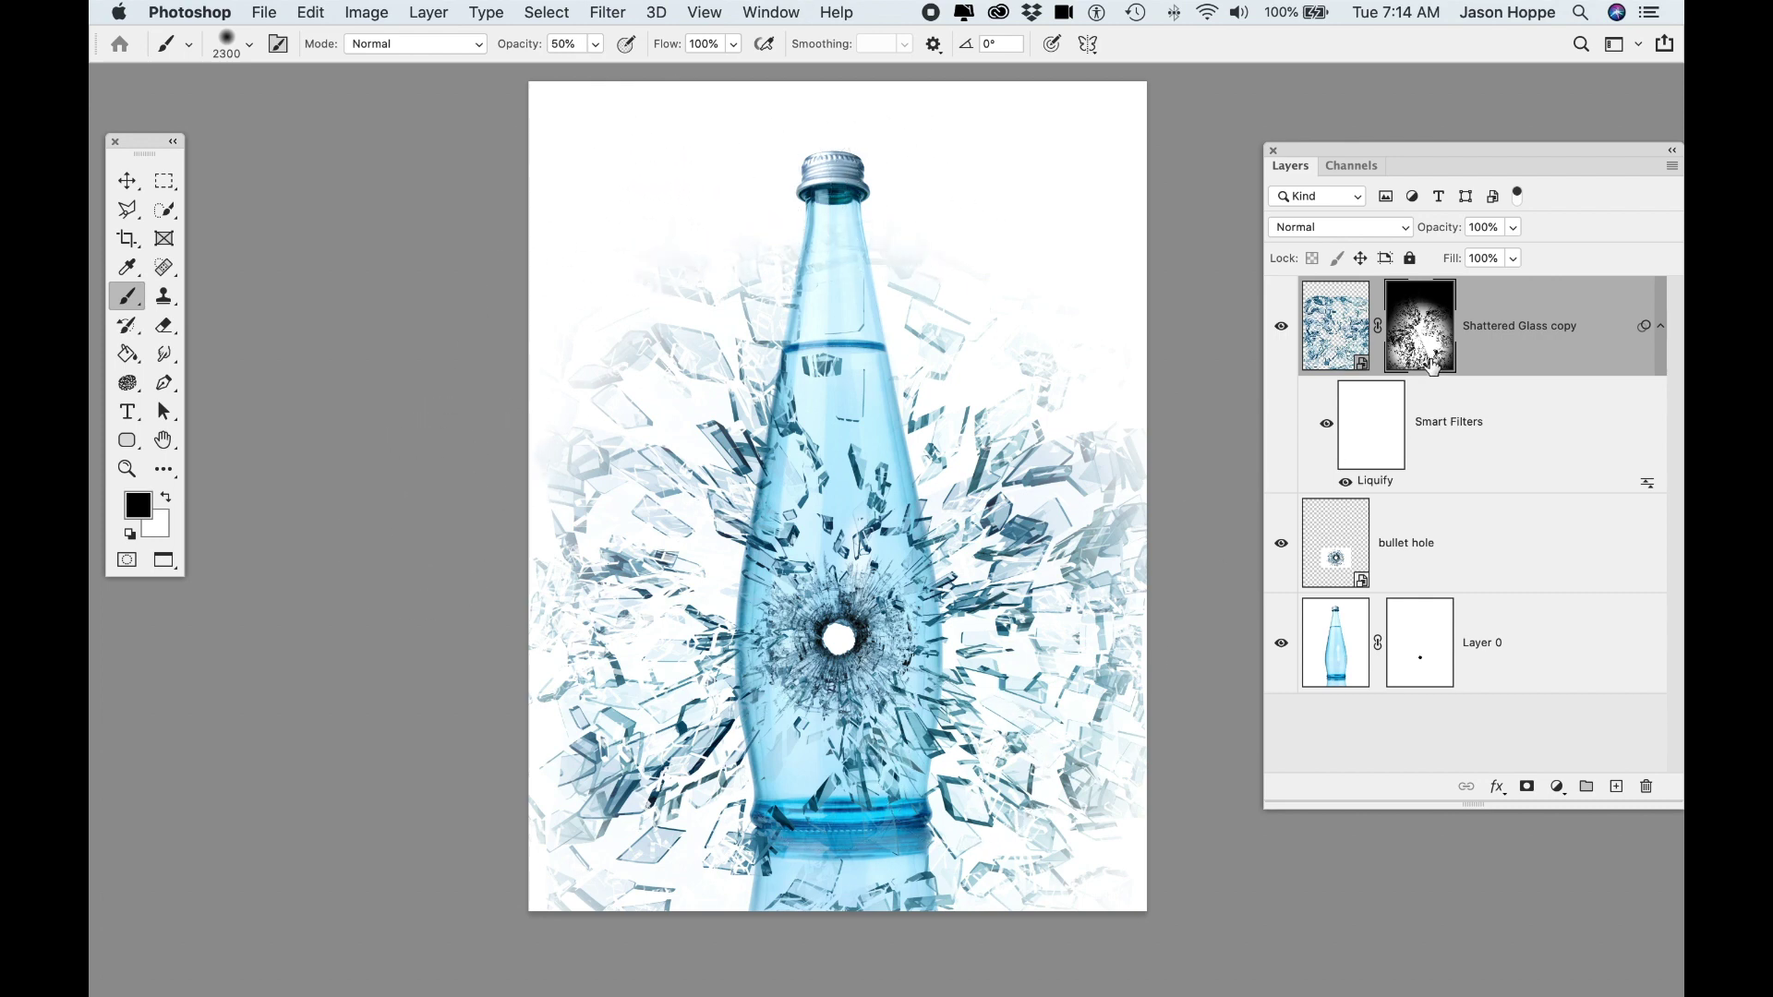
# Target the Shattered Glass copy image and free-transform it to about 104.64% width and 113.34% height, shifting it slightly down.
pyautogui.press('super+2')
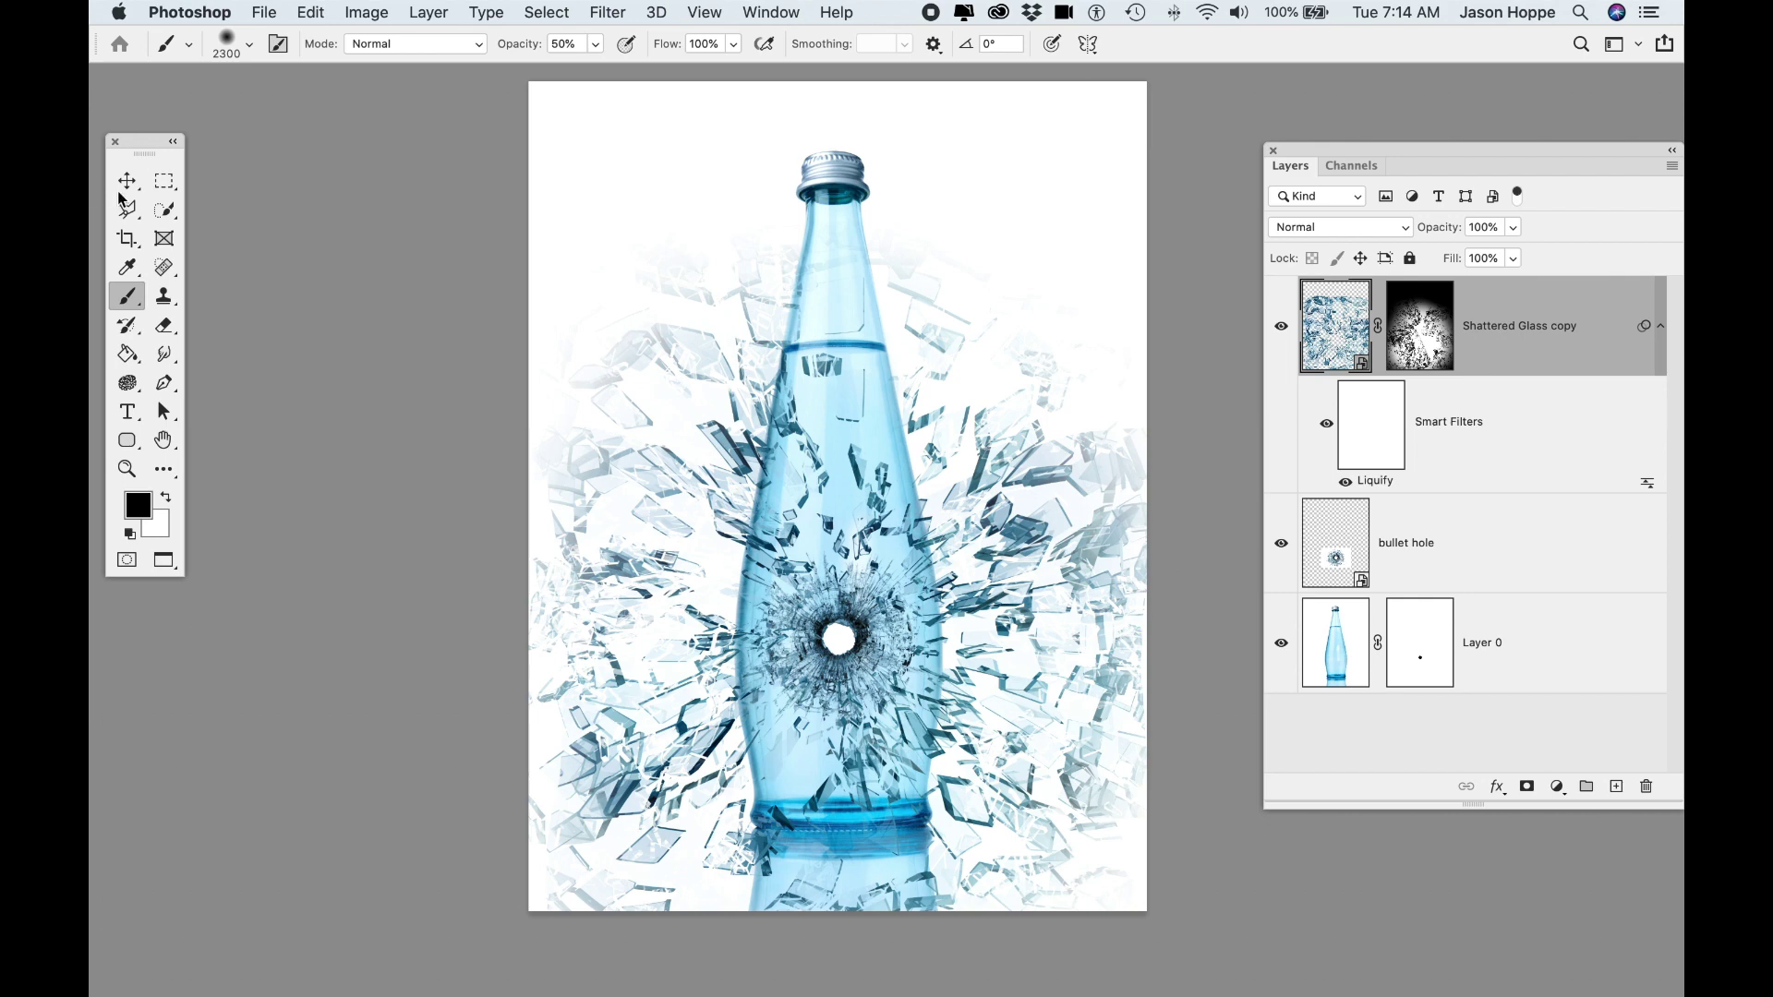
pyautogui.click(127, 181)
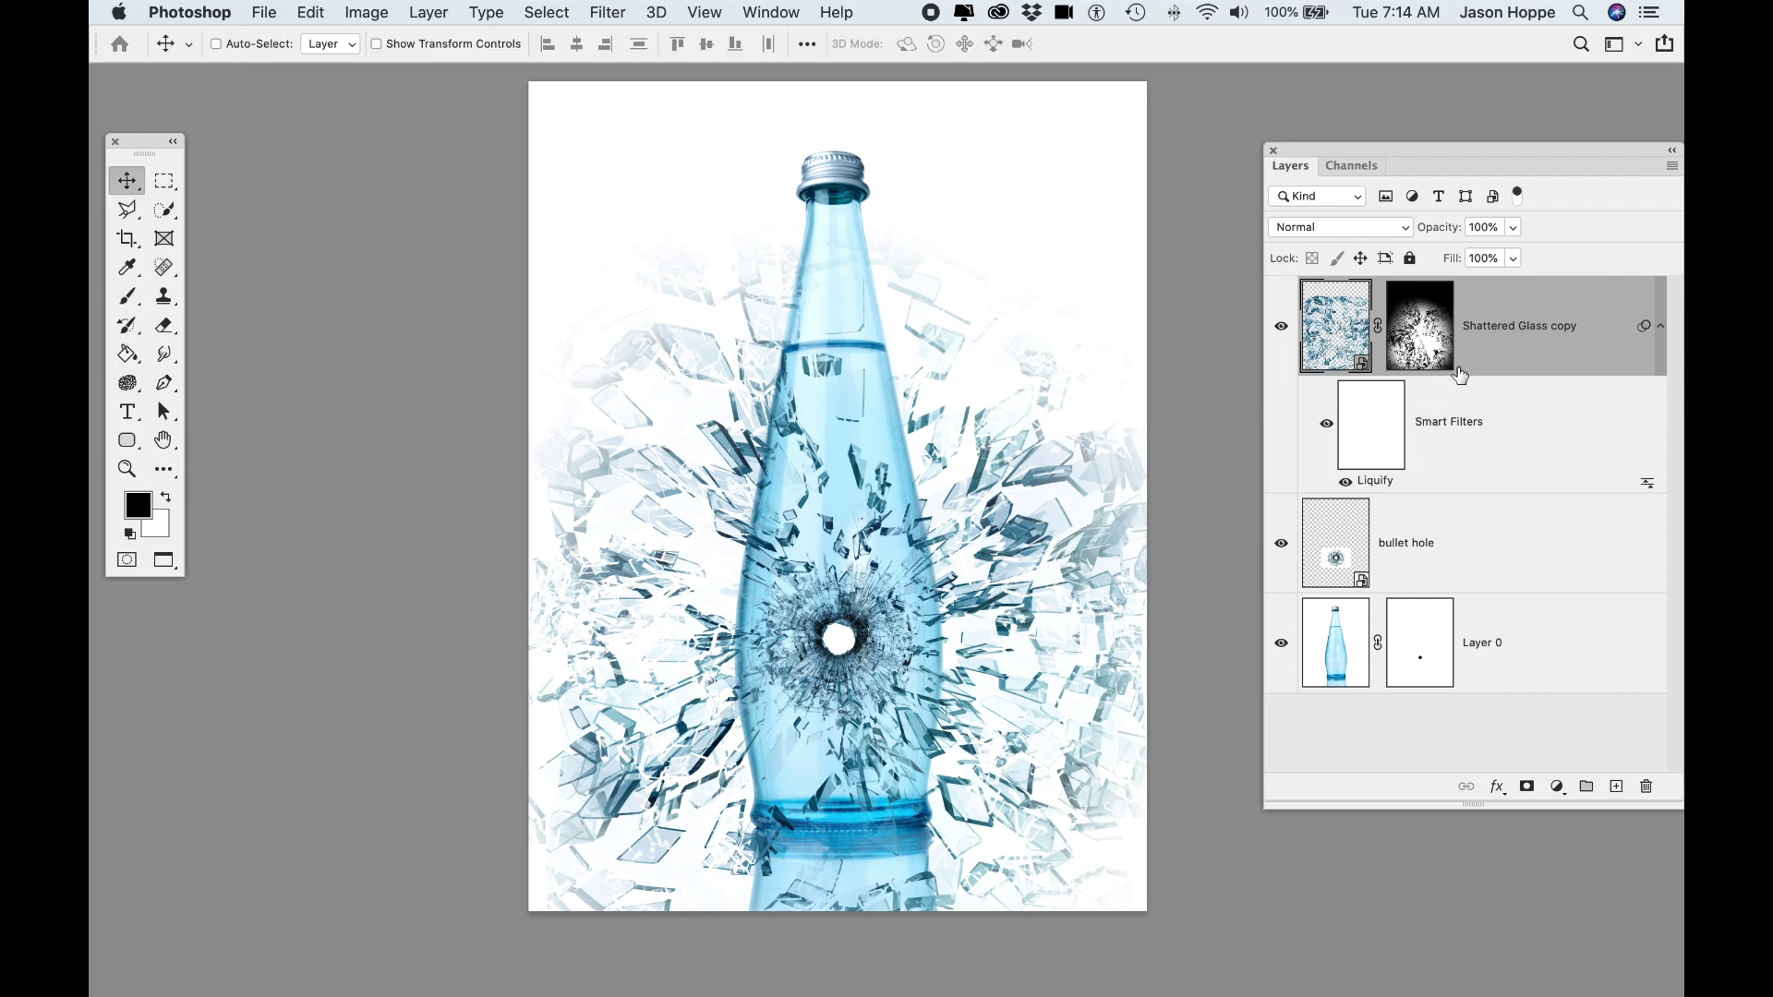
pyautogui.press('super+t')
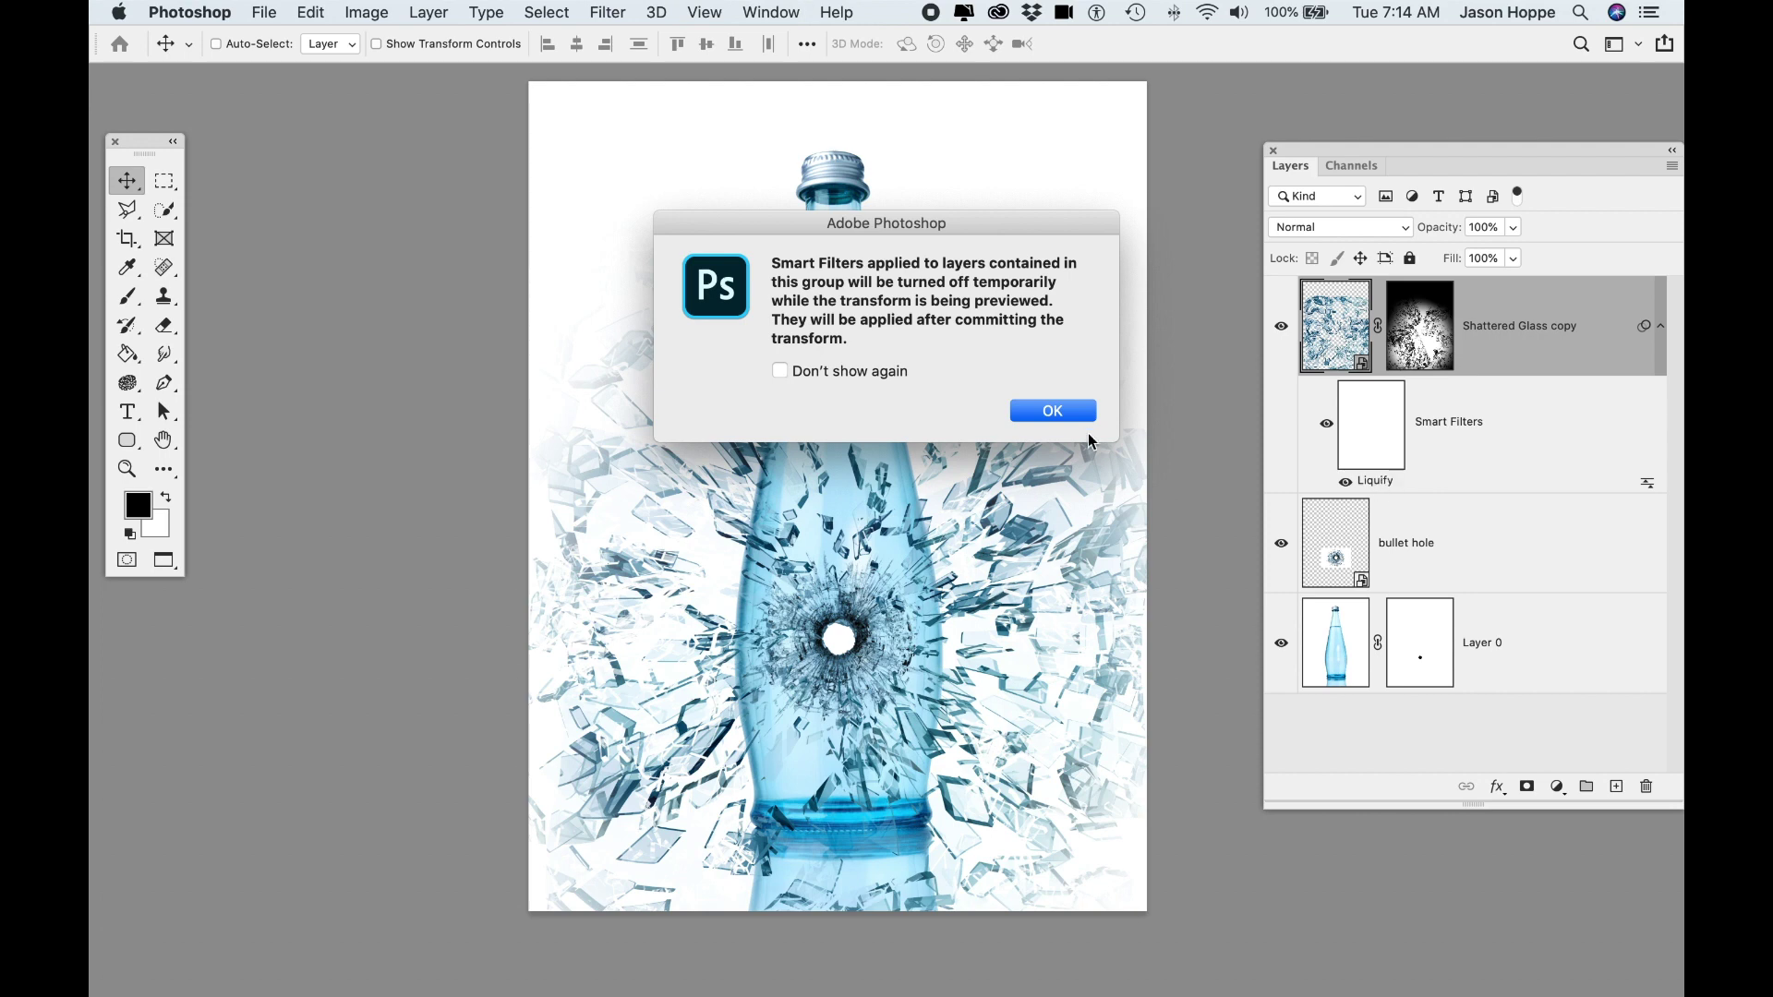
pyautogui.click(1033, 413)
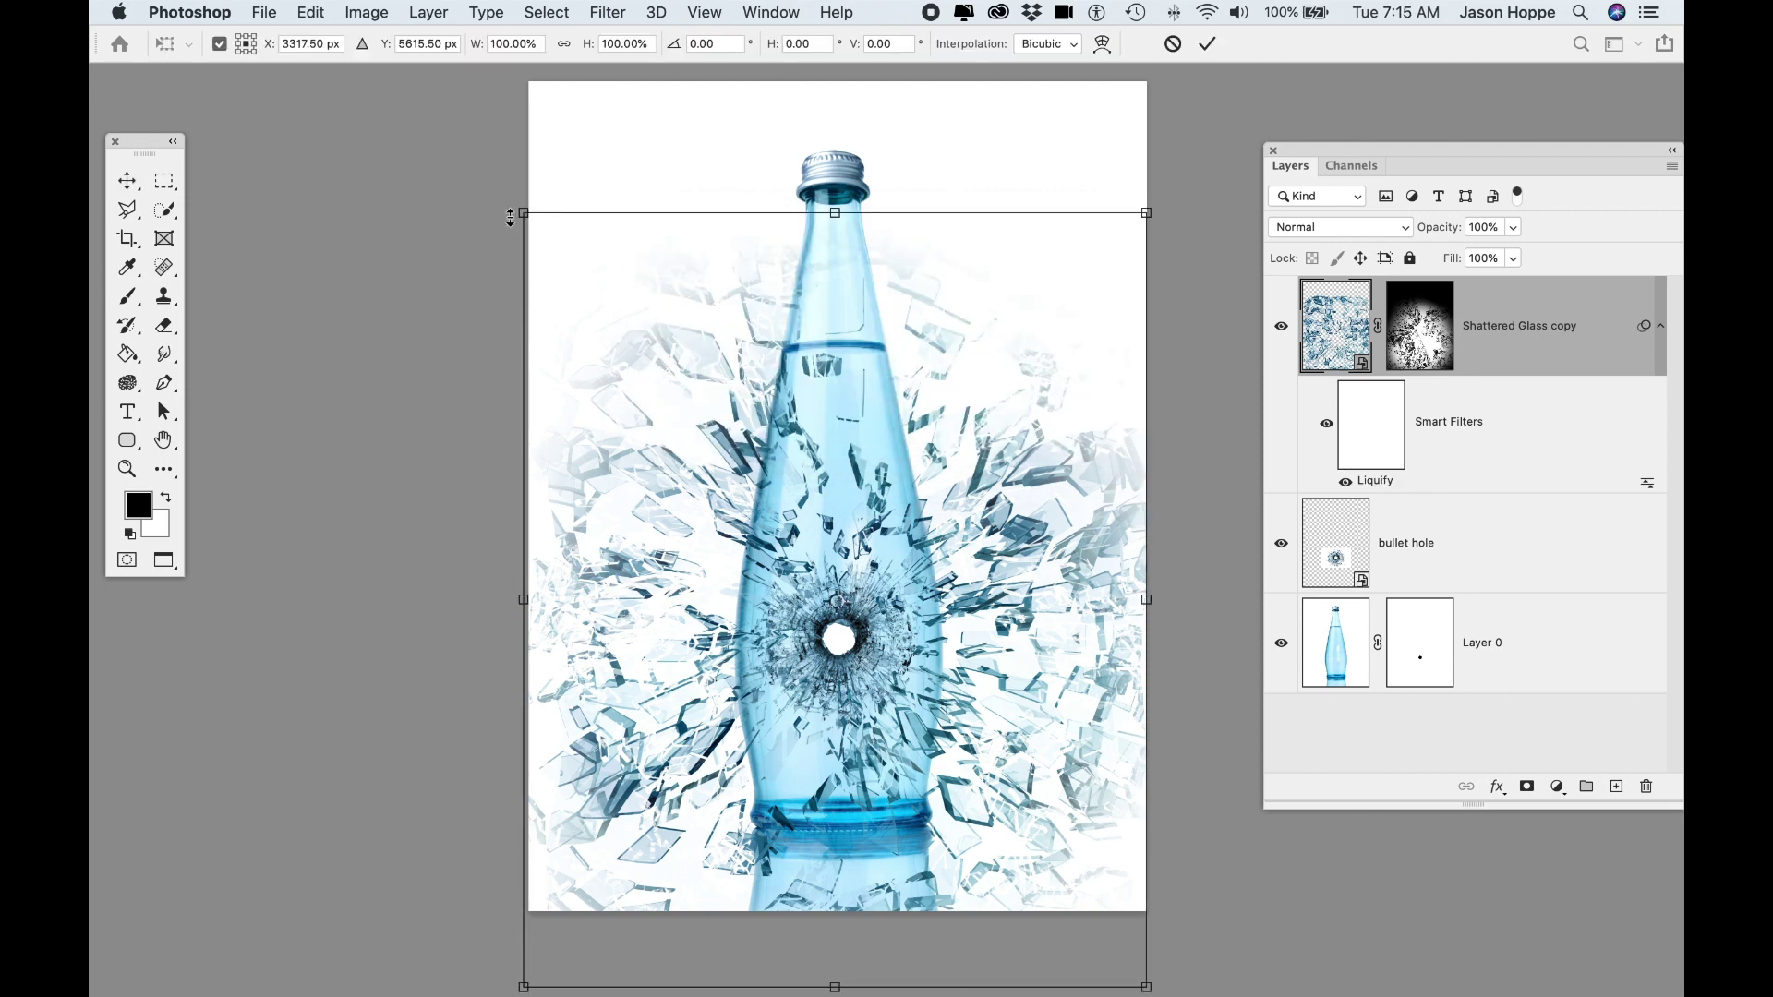
pyautogui.moveTo(841, 212); pyautogui.dragTo(837, 145)
pyautogui.moveTo(804, 490); pyautogui.dragTo(804, 527)
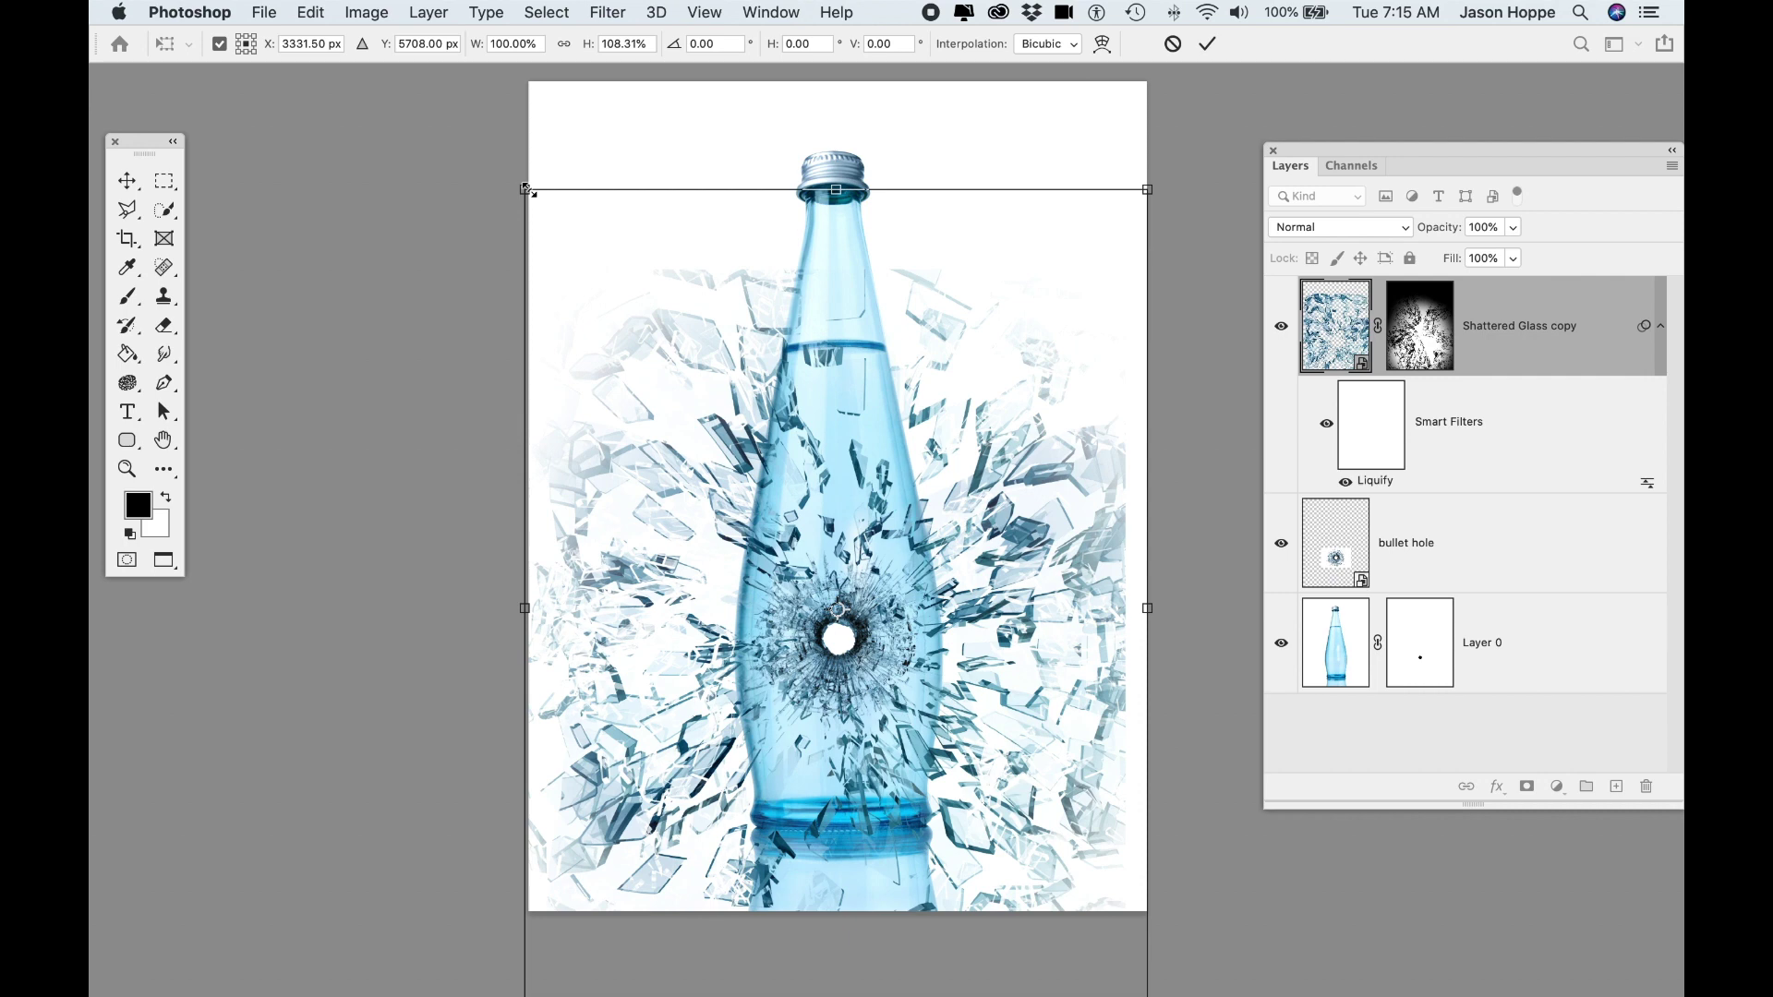
pyautogui.moveTo(524, 189); pyautogui.dragTo(510, 169)
# Try to apply a Warp transform to the Shattered Glass copy layer.
pyautogui.rightClick(671, 262)
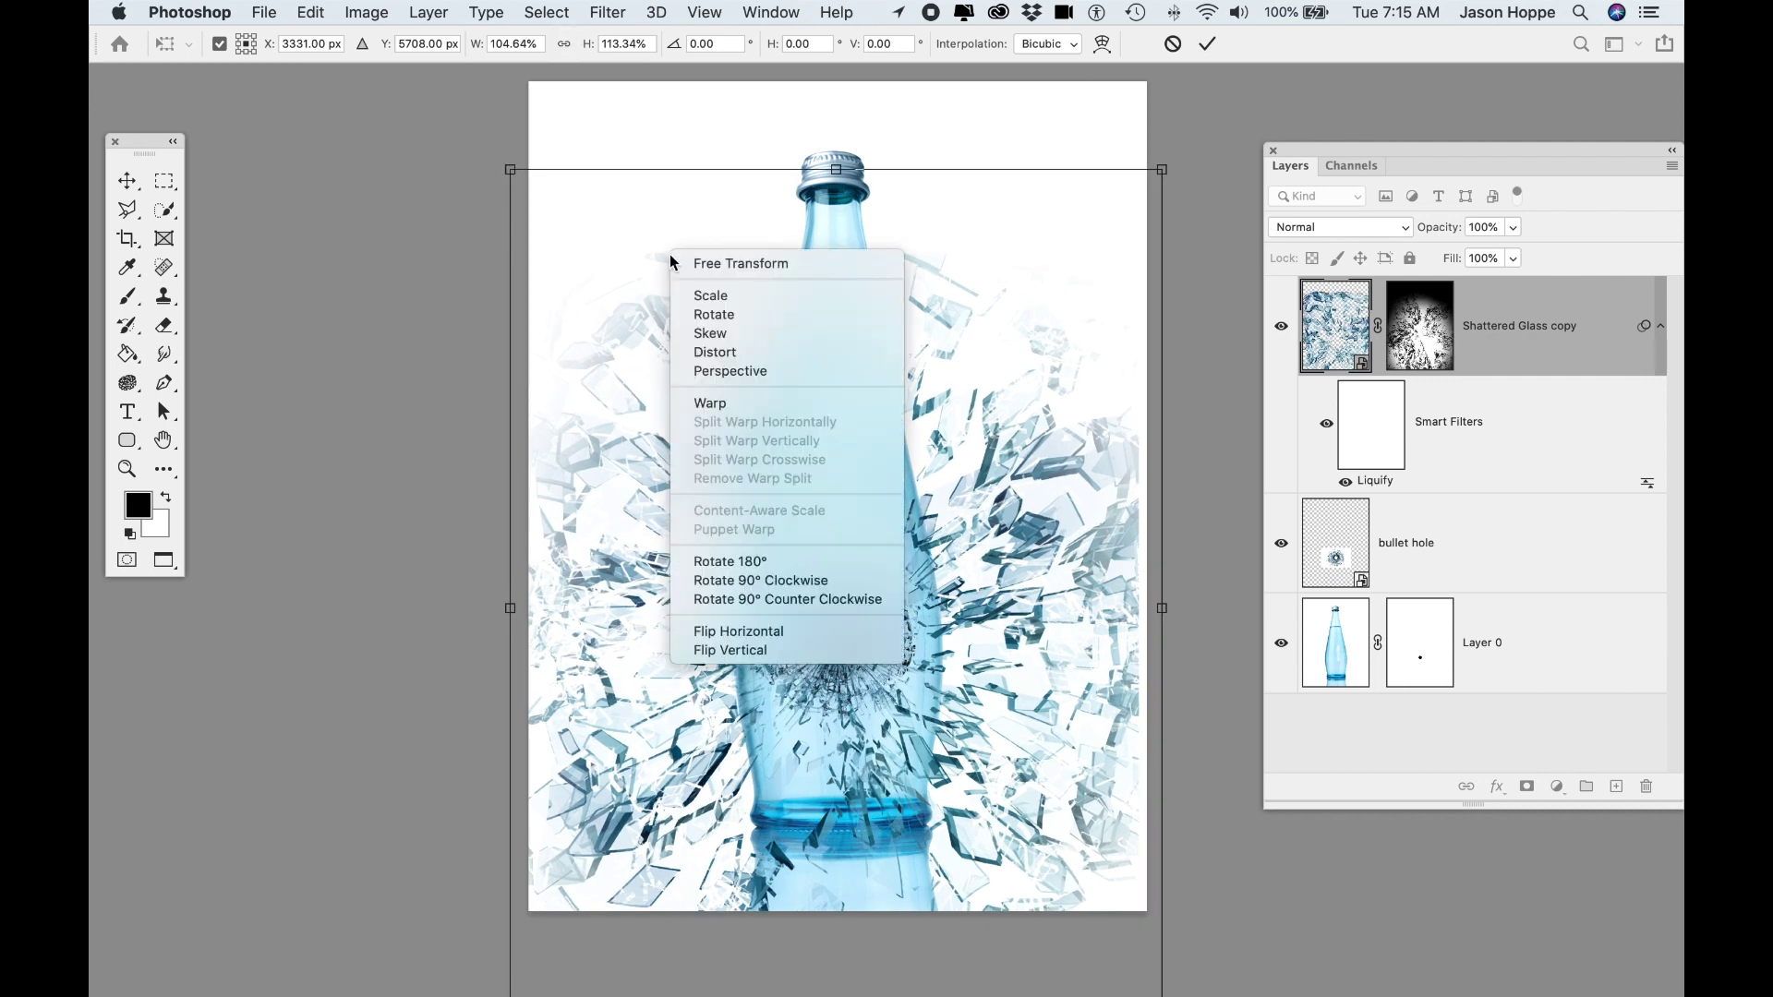
pyautogui.click(718, 404)
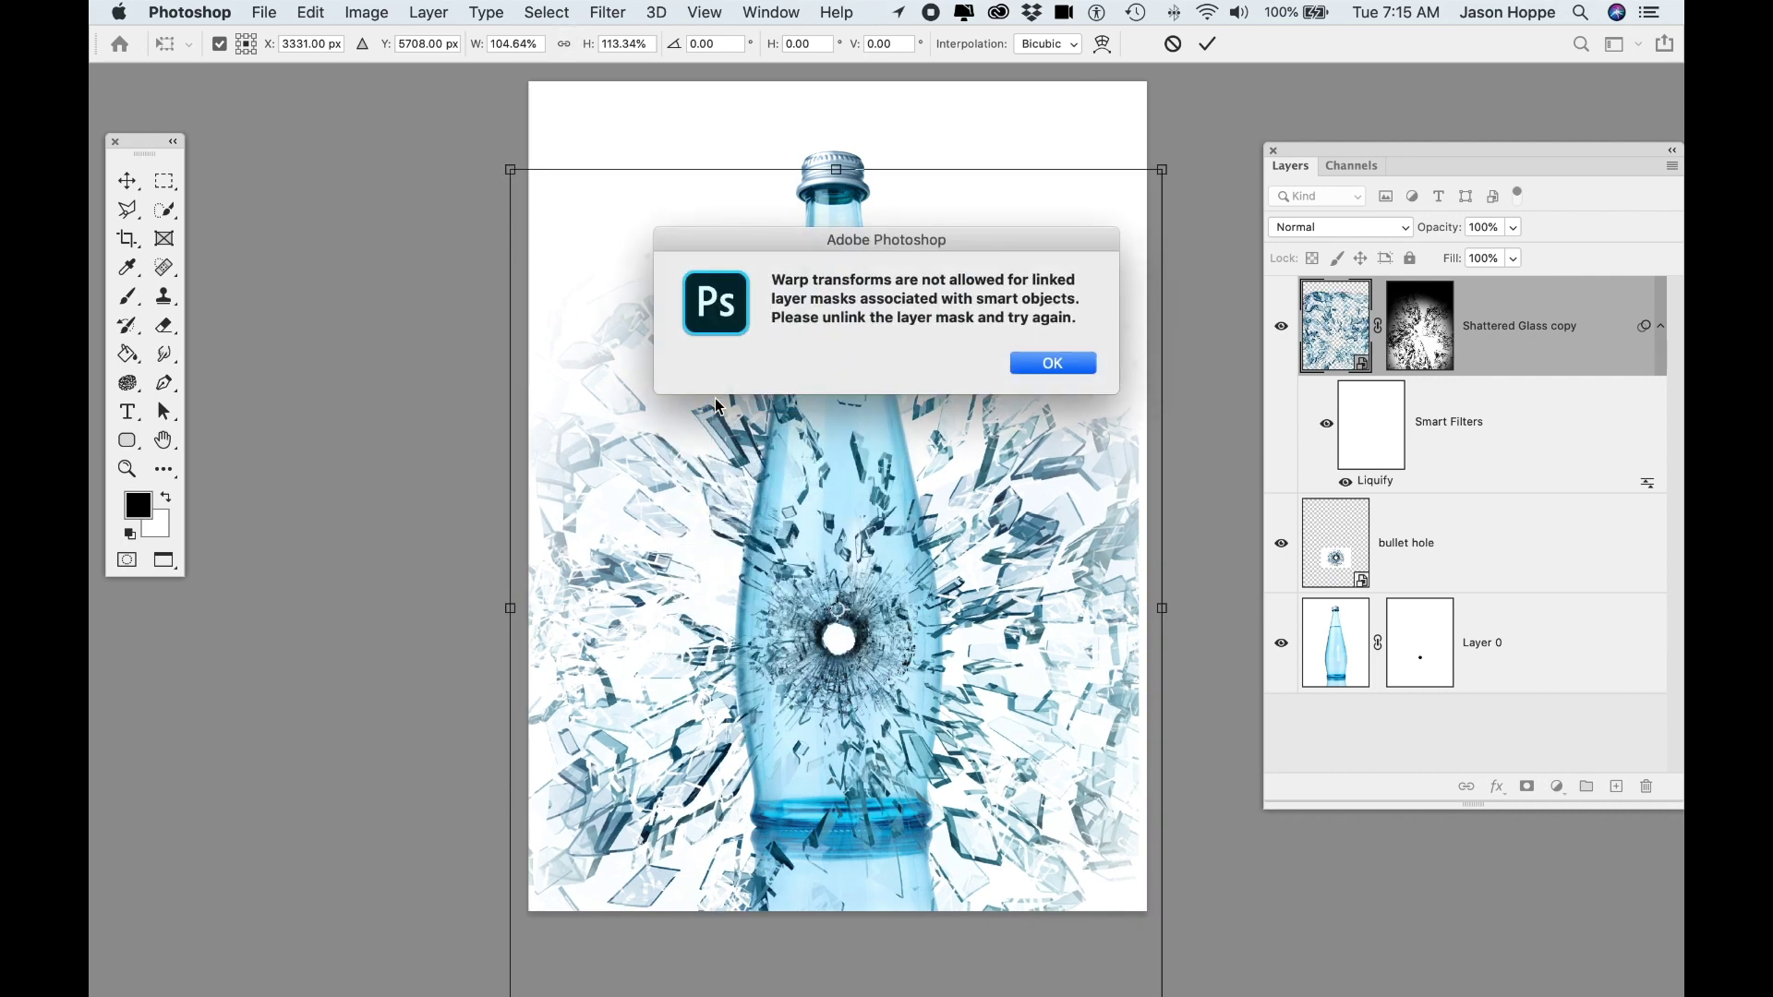
pyautogui.click(1062, 364)
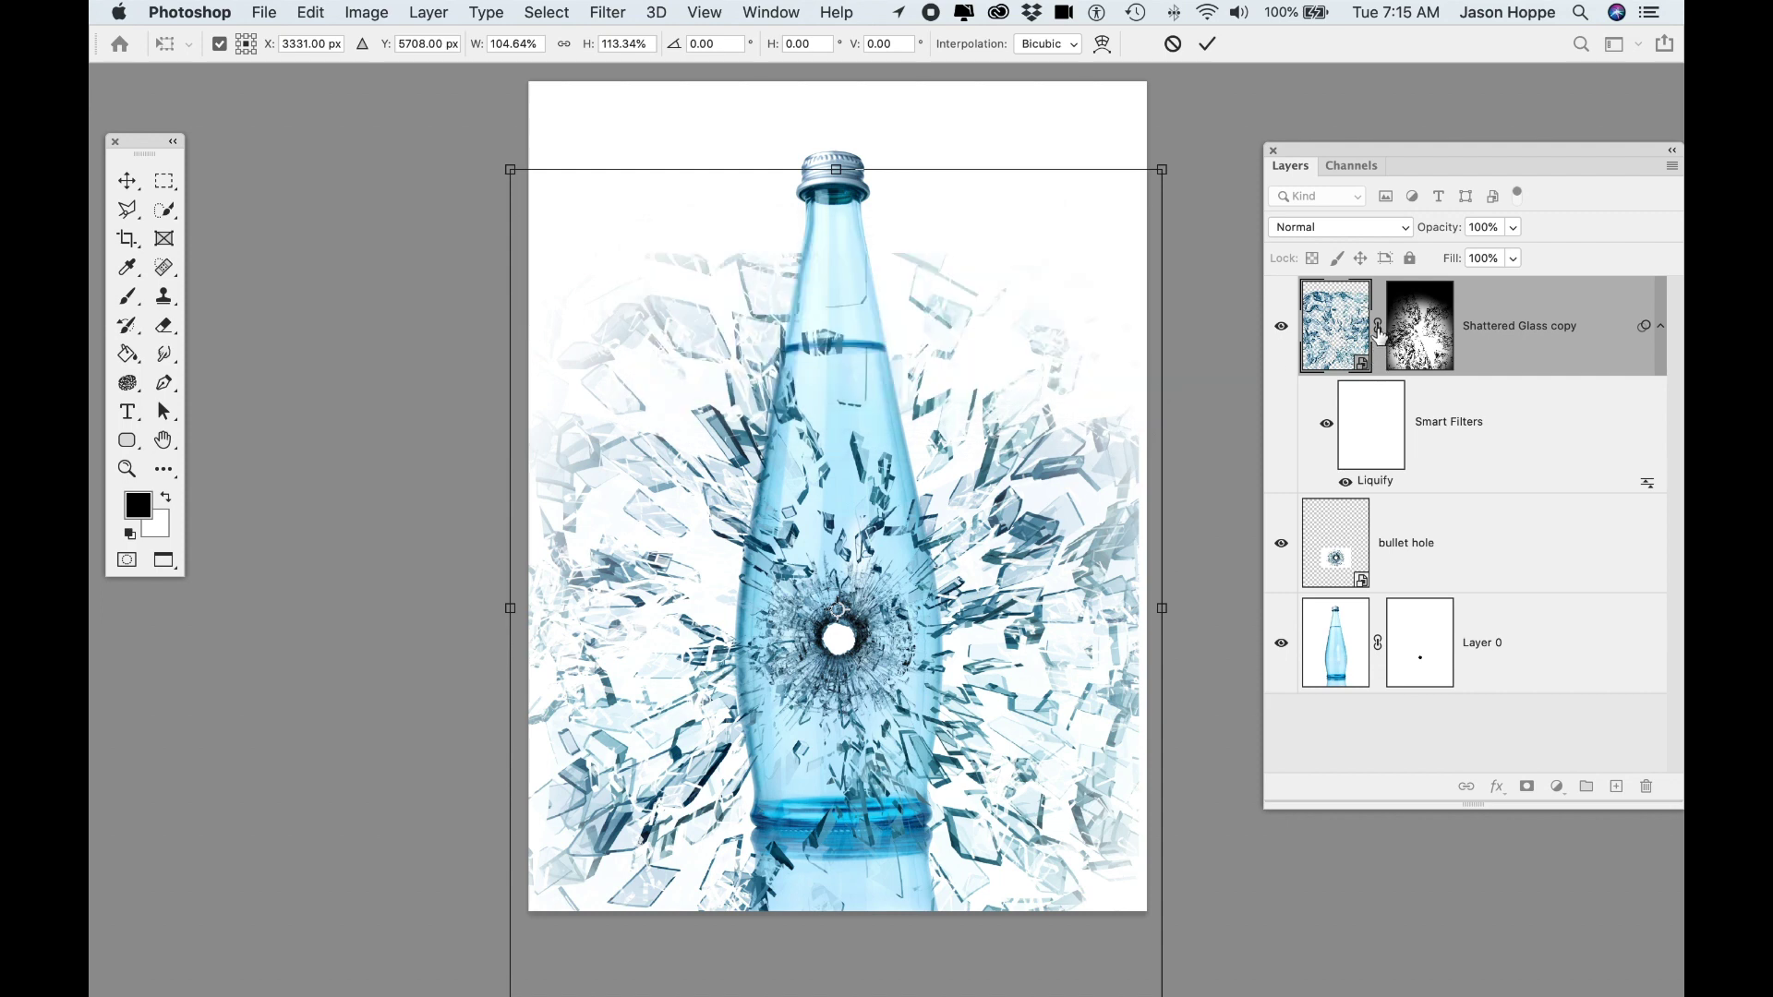
# Distort the shards by pulling both upper corners outward and up to about 111% width and 117% height, and commit the transform.
pyautogui.rightClick(812, 400)
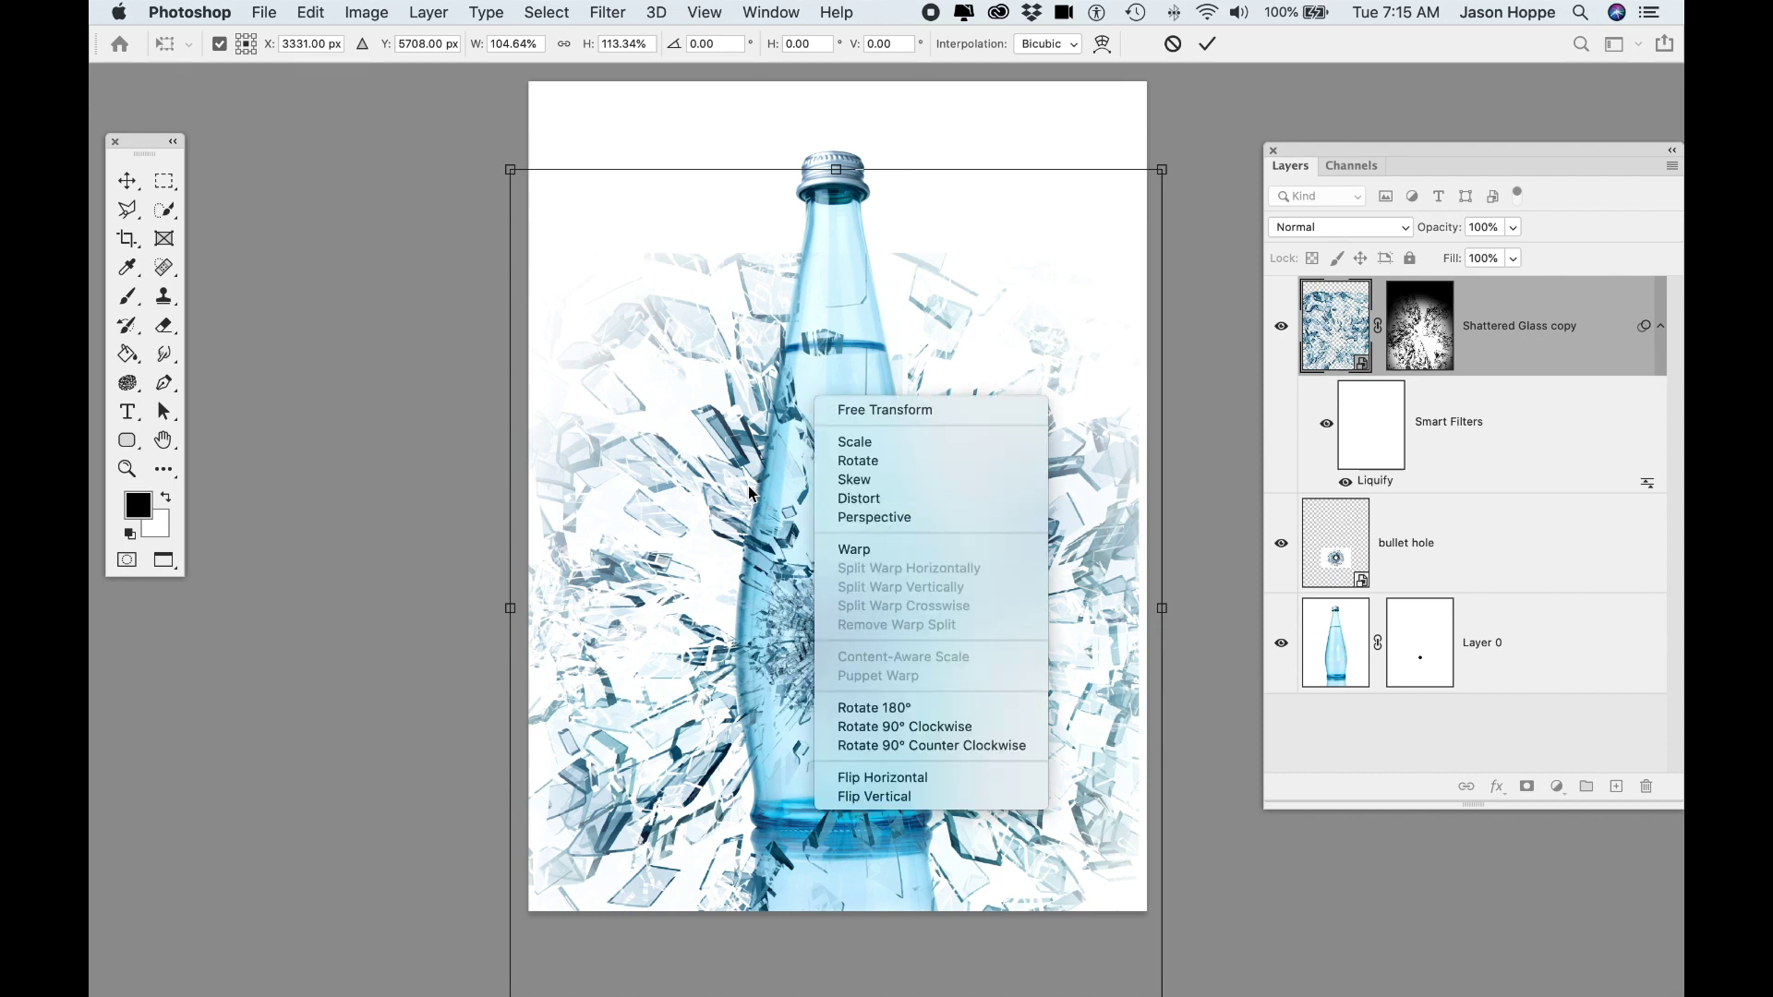
pyautogui.click(930, 493)
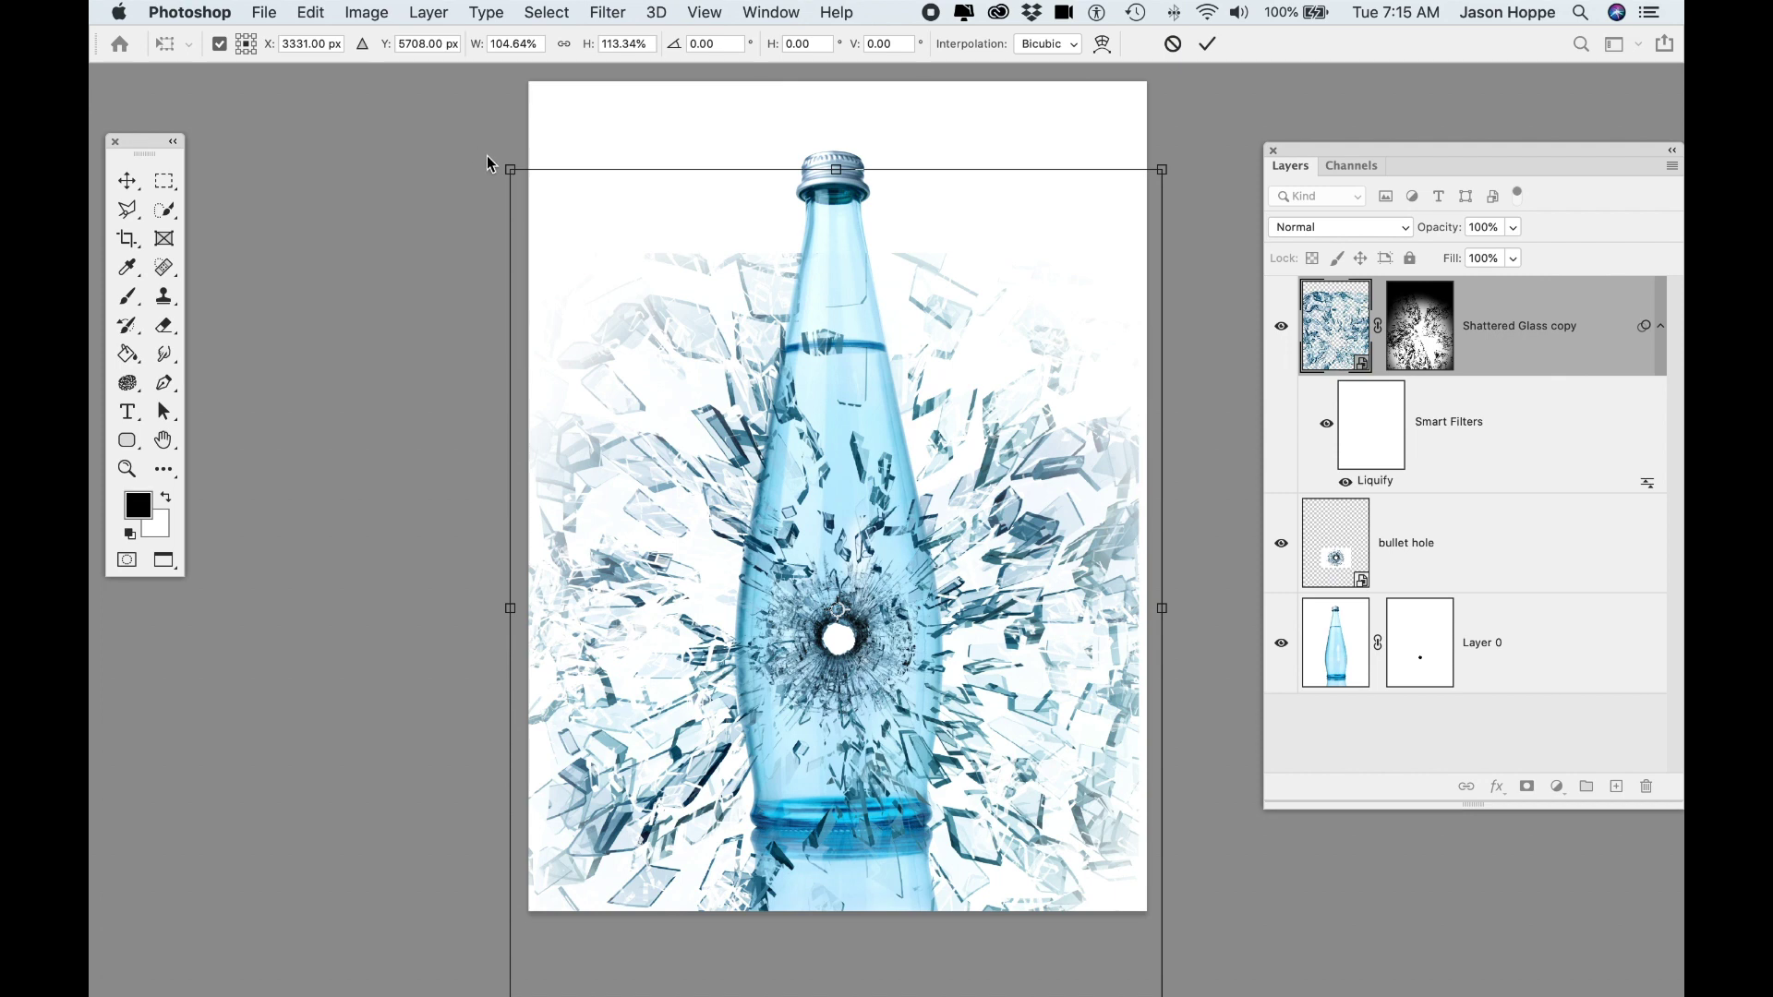
pyautogui.moveTo(510, 170); pyautogui.dragTo(484, 141)
pyautogui.moveTo(1161, 170); pyautogui.dragTo(1178, 147)
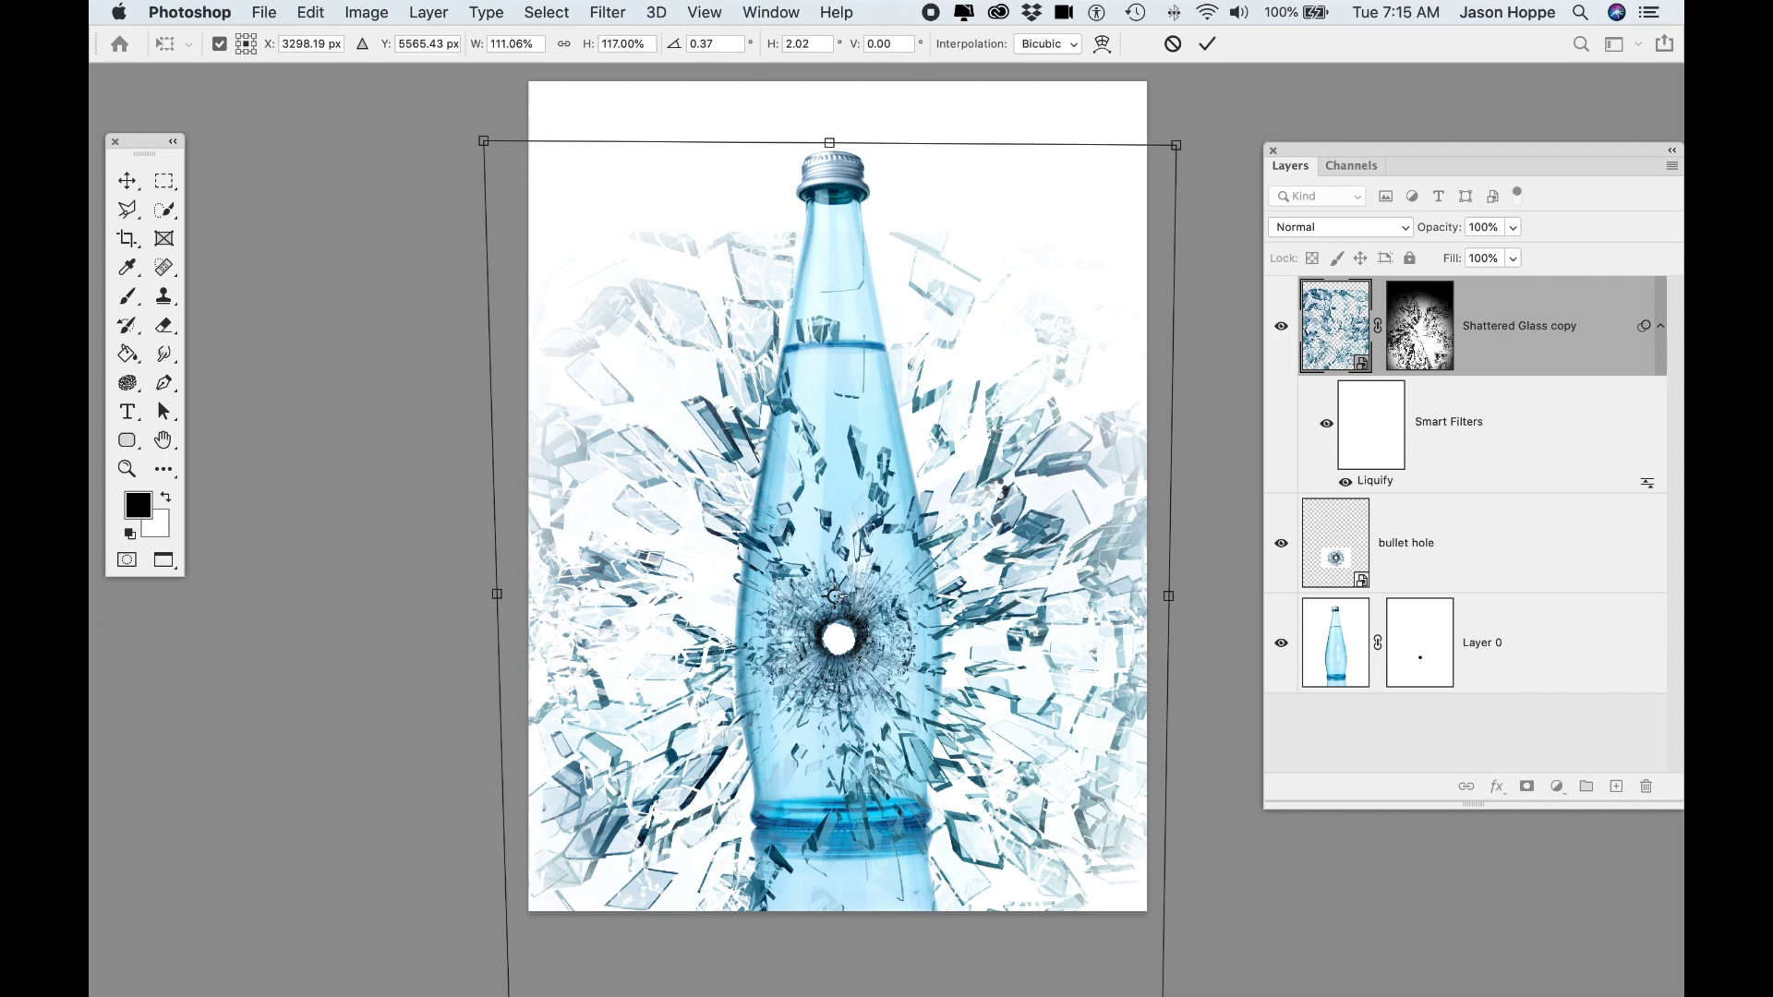
pyautogui.press('Return')
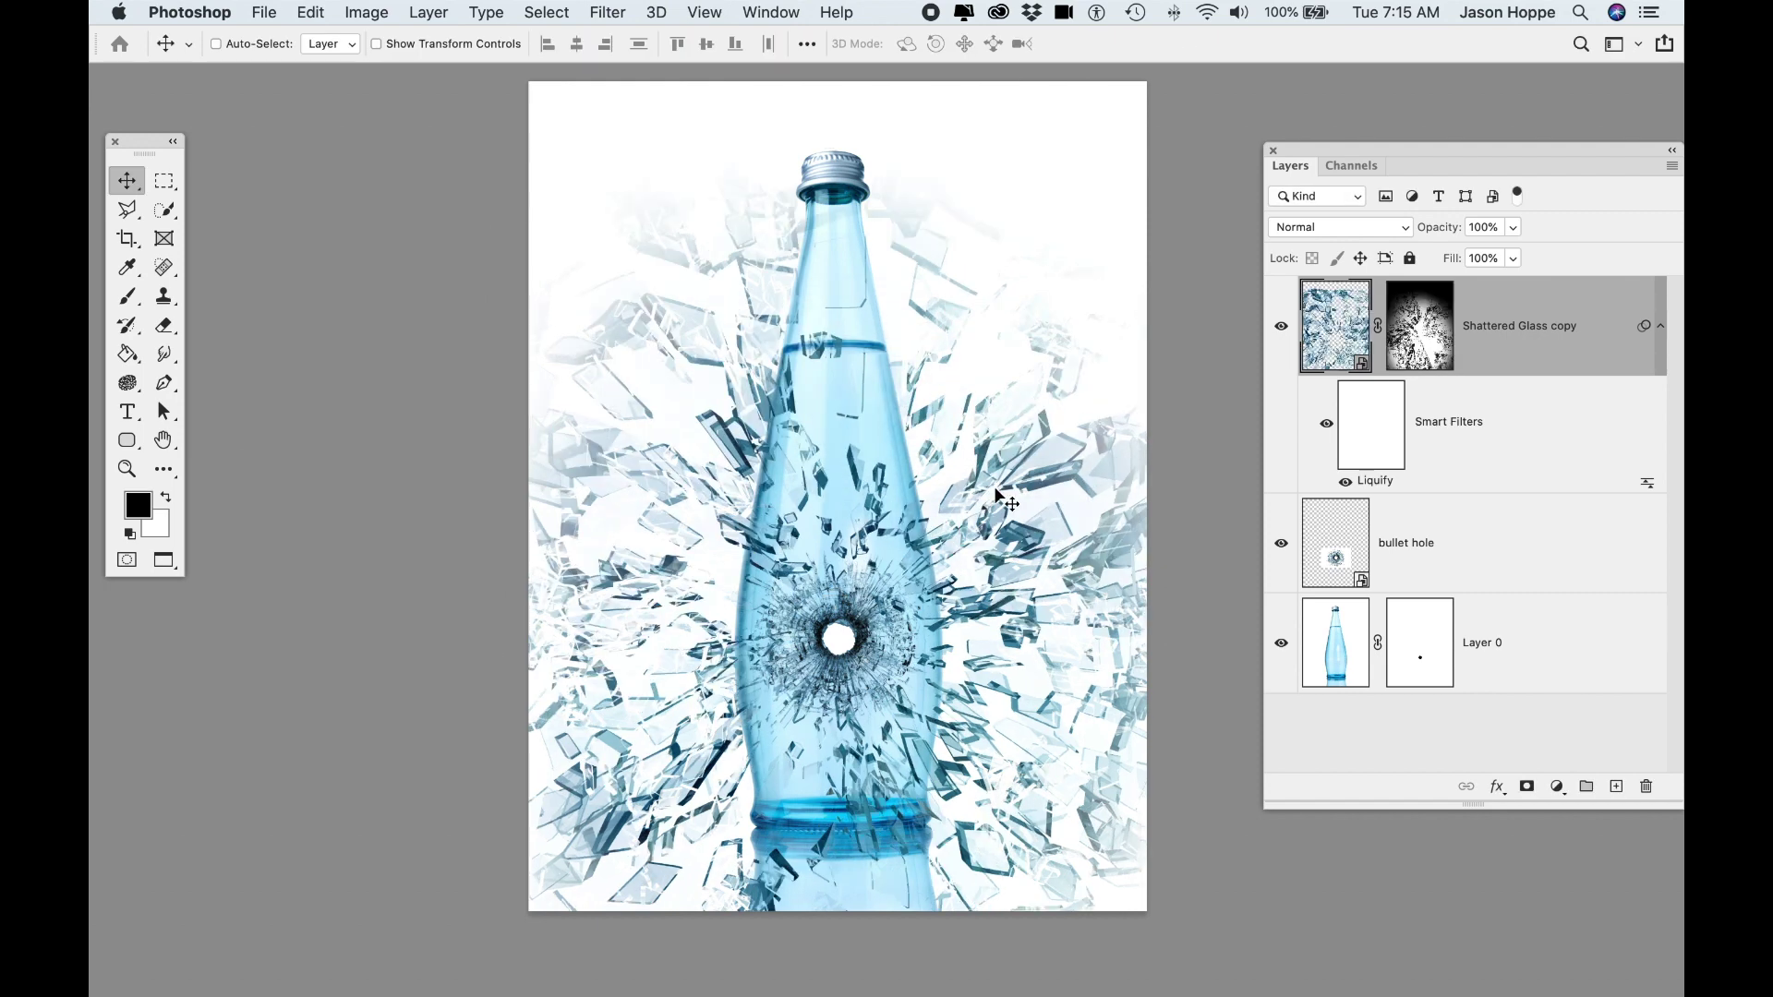
# Set the Shattered Glass copy layer's blend mode to Linear Light.
pyautogui.click(1346, 229)
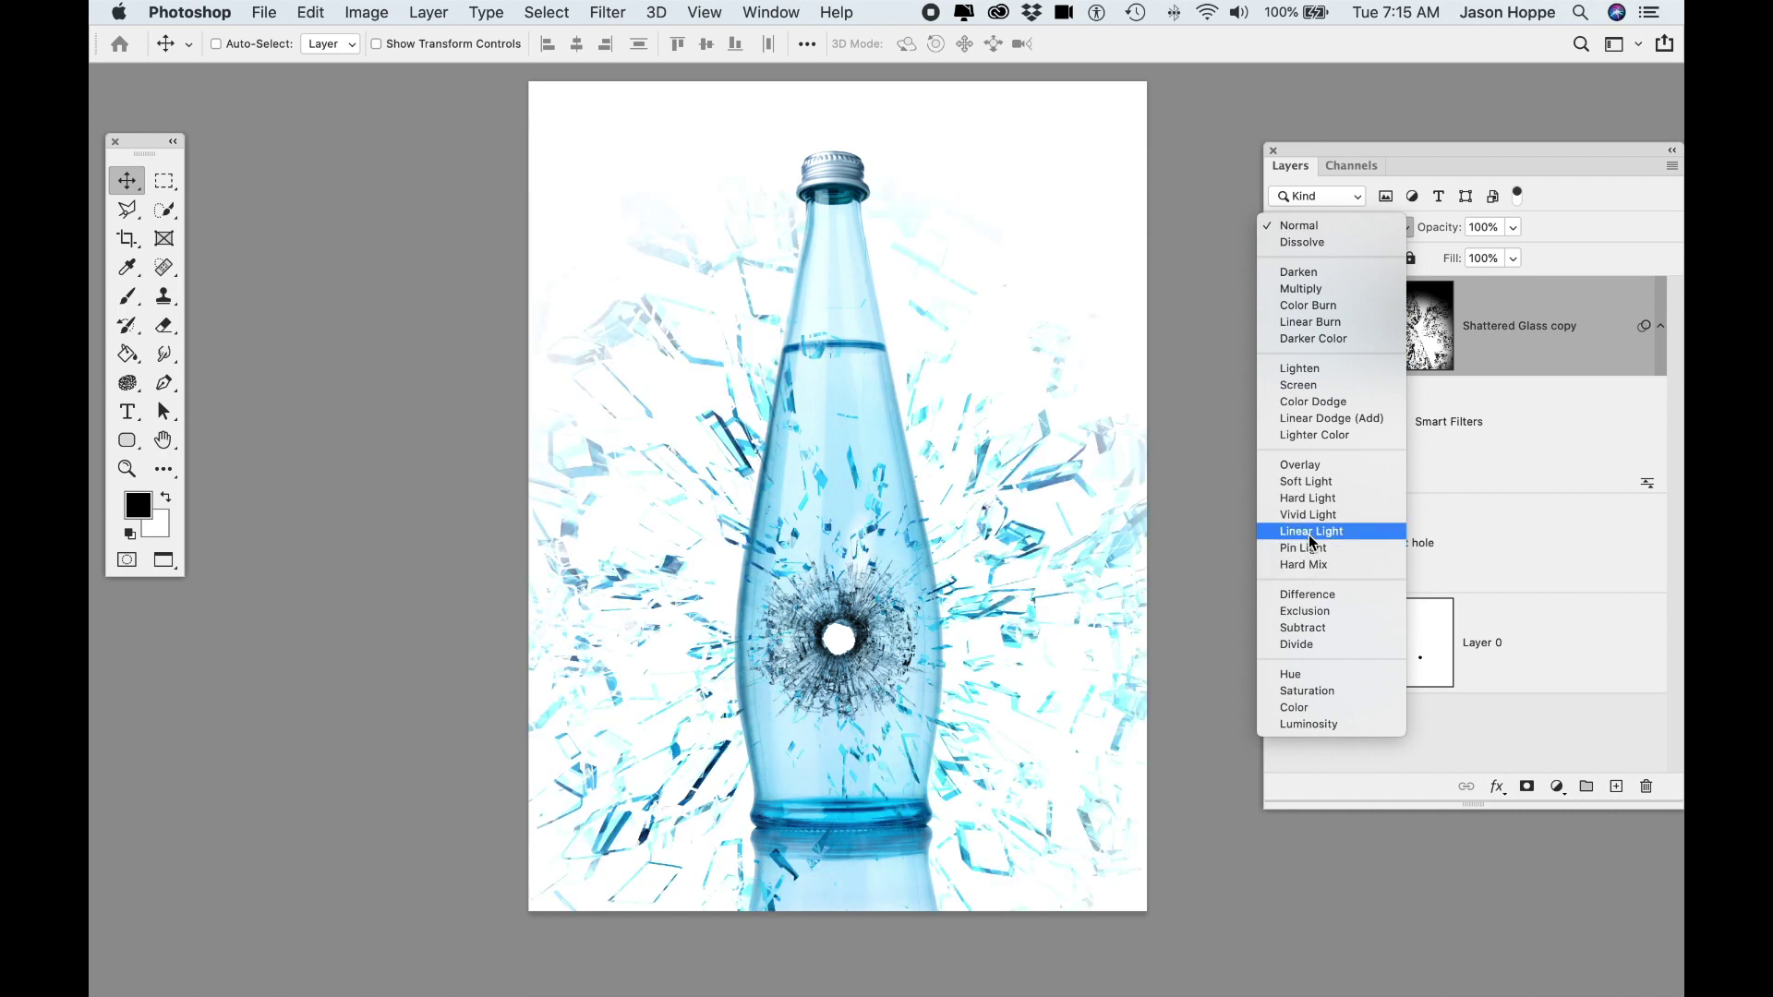
pyautogui.click(1310, 534)
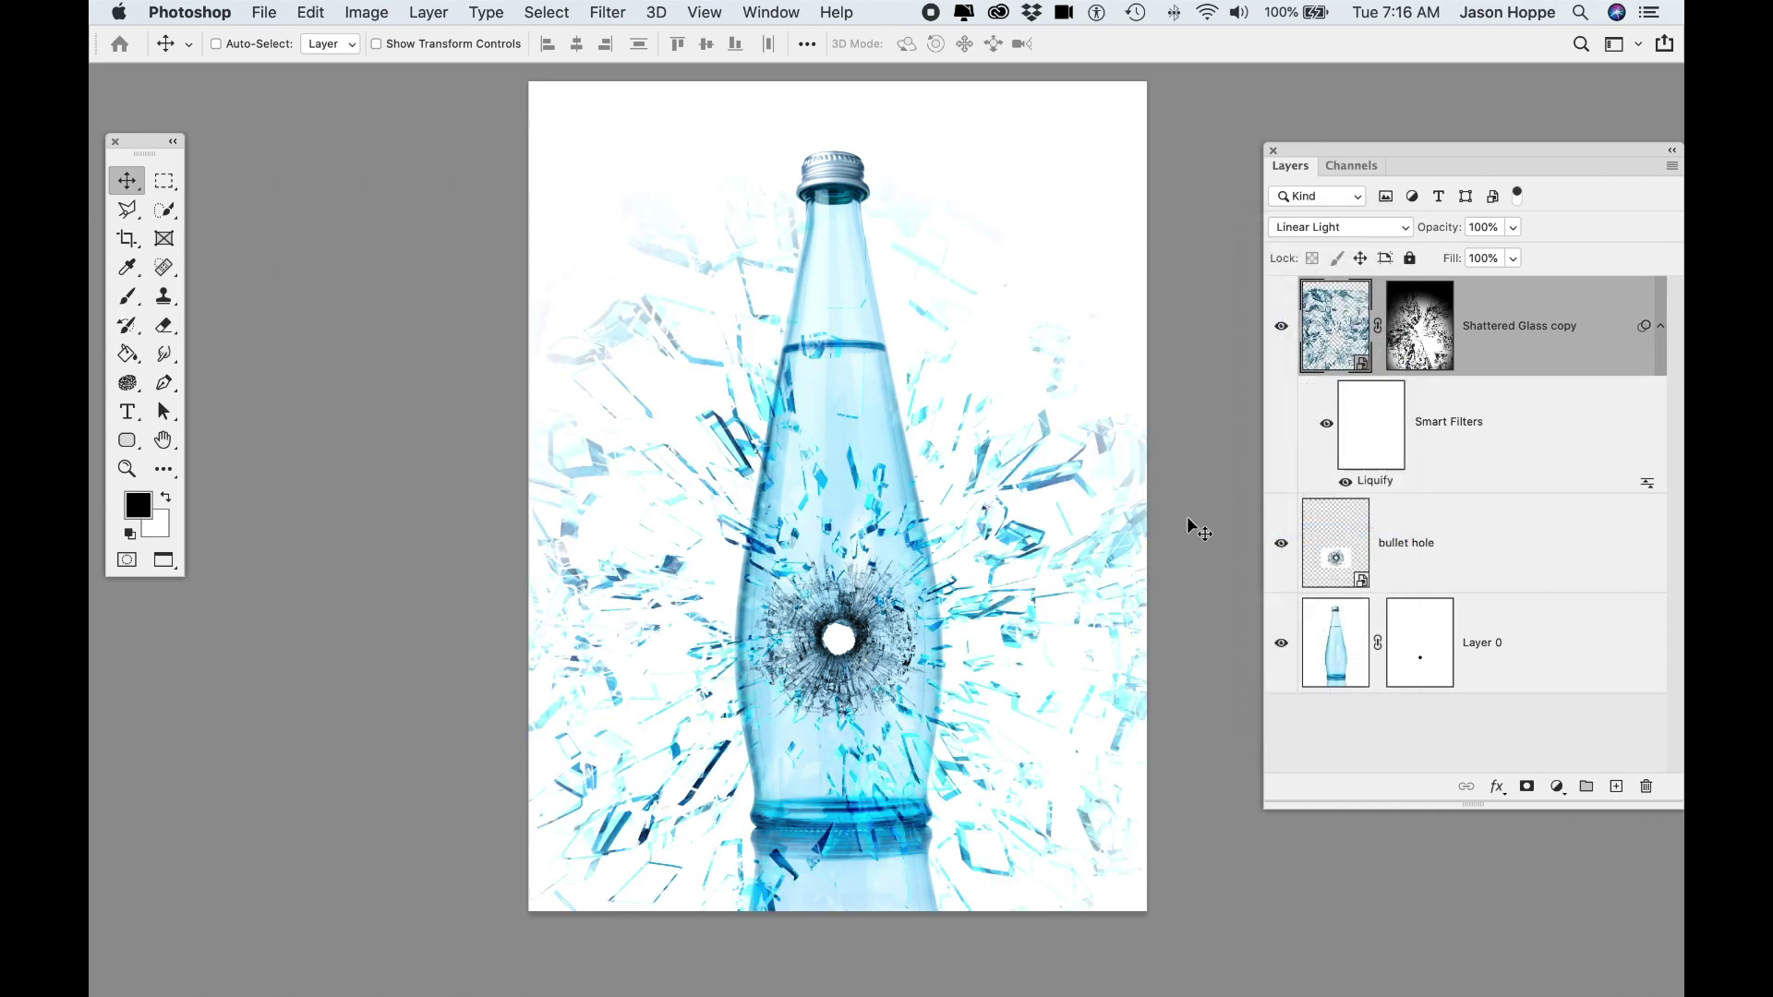